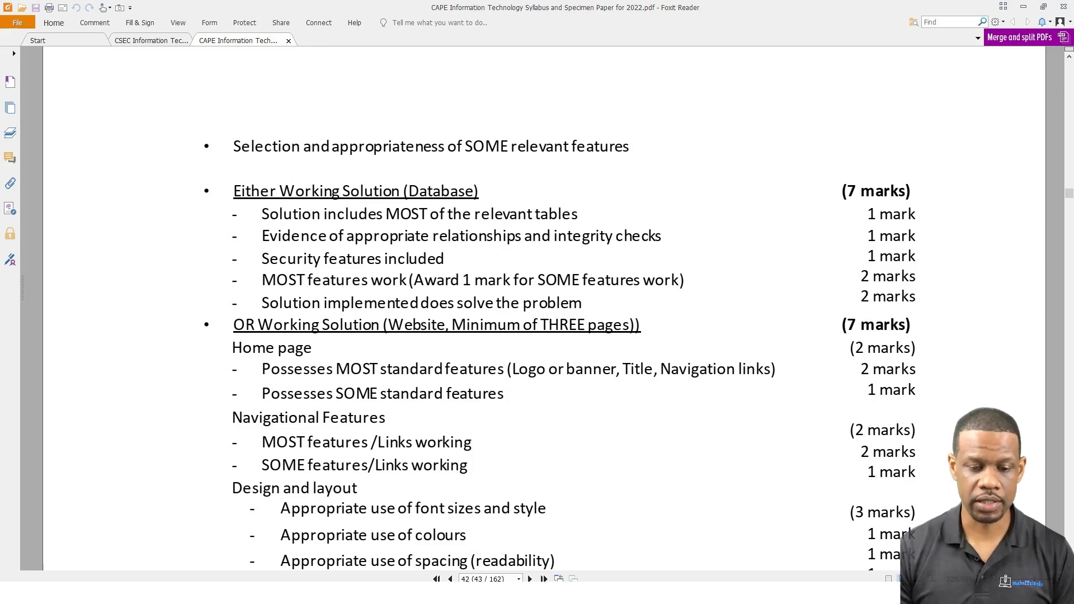
Review the database mark scheme in the PDF, and switch to Access to show the Invoice table in Design View
scroll(379, 278, down, 4)
scroll(559, 307, up, 4)
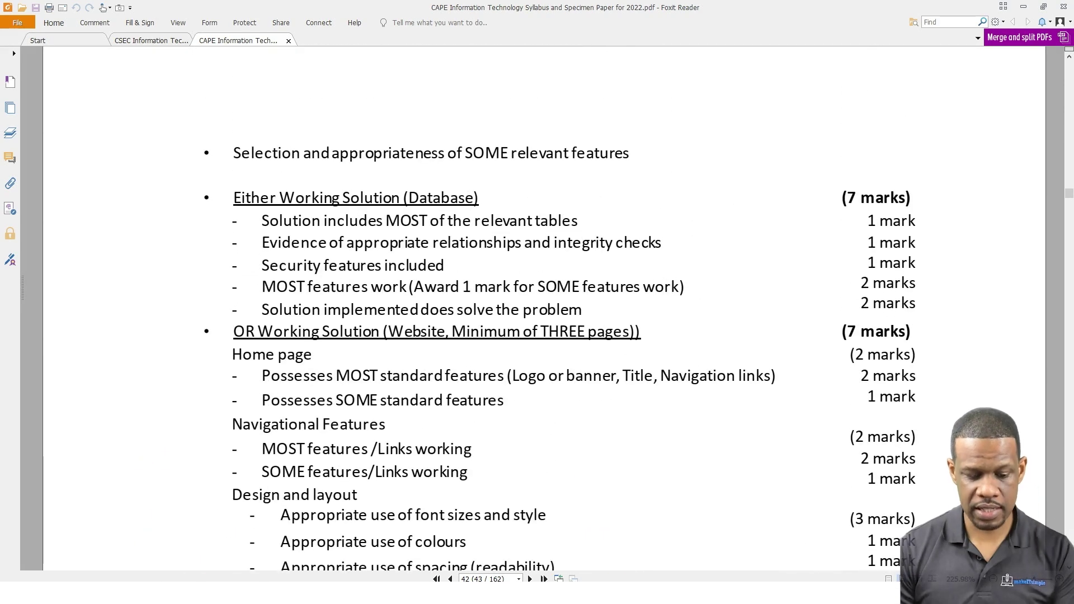
key(alt+Tab)
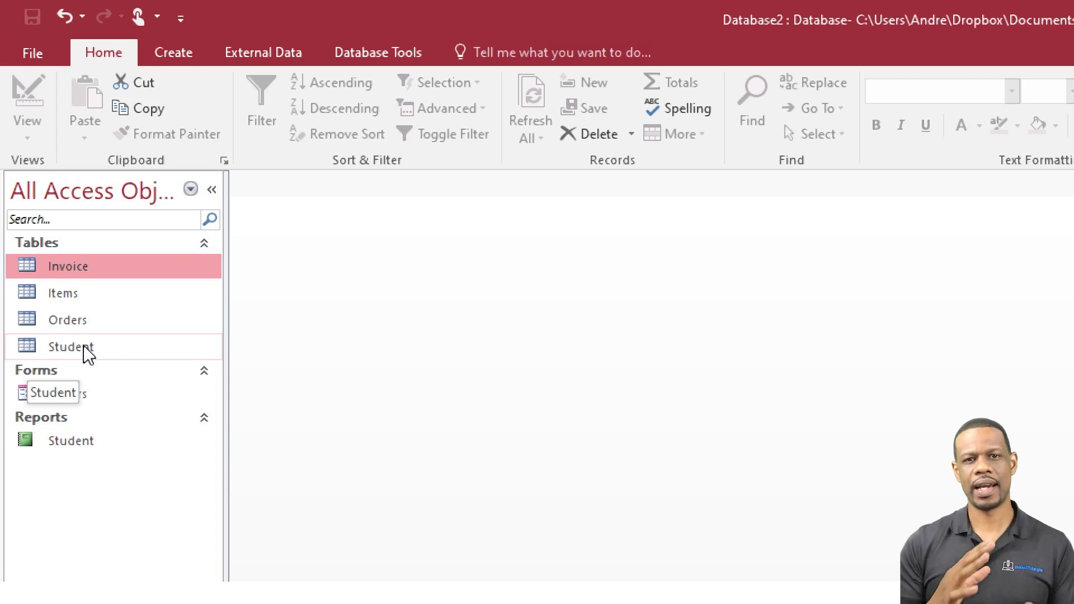
double_click(91, 272)
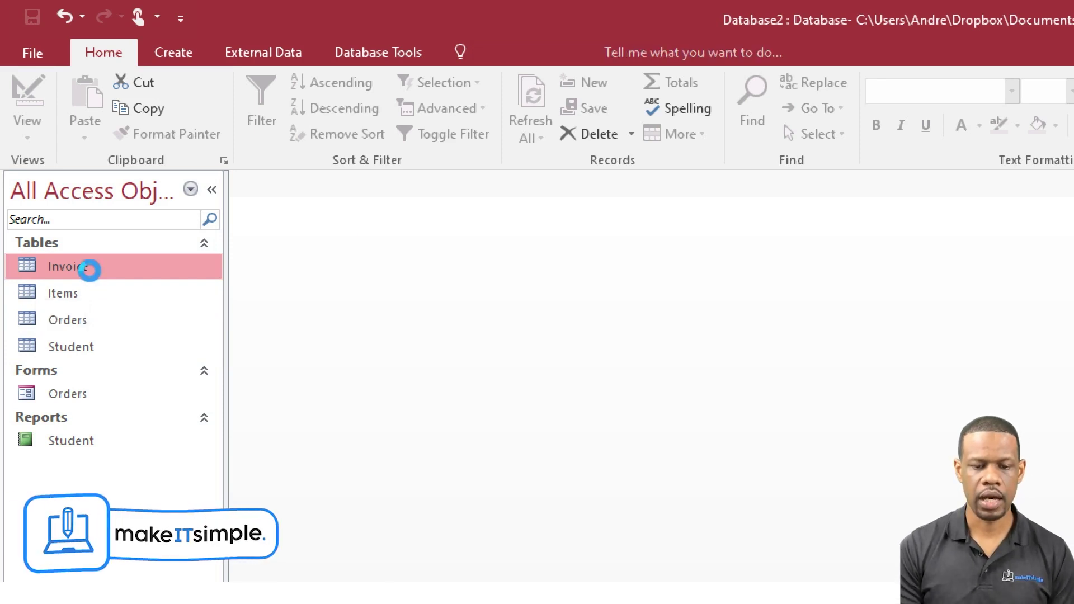
click(32, 86)
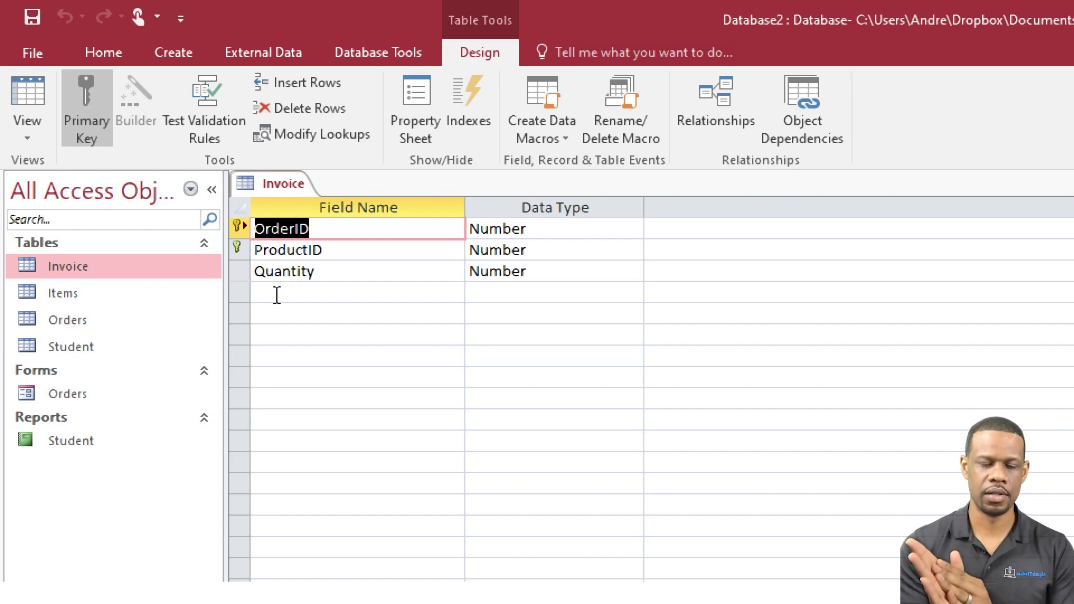
Open the Items, Orders and Student tables to examine their fields and records
double_click(60, 294)
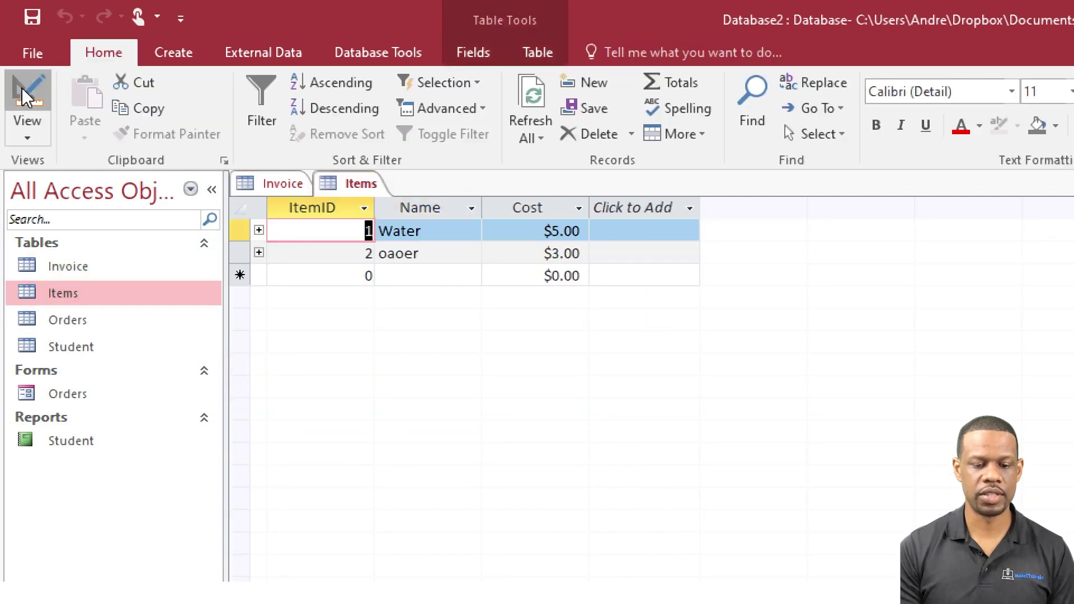
click(21, 87)
click(21, 89)
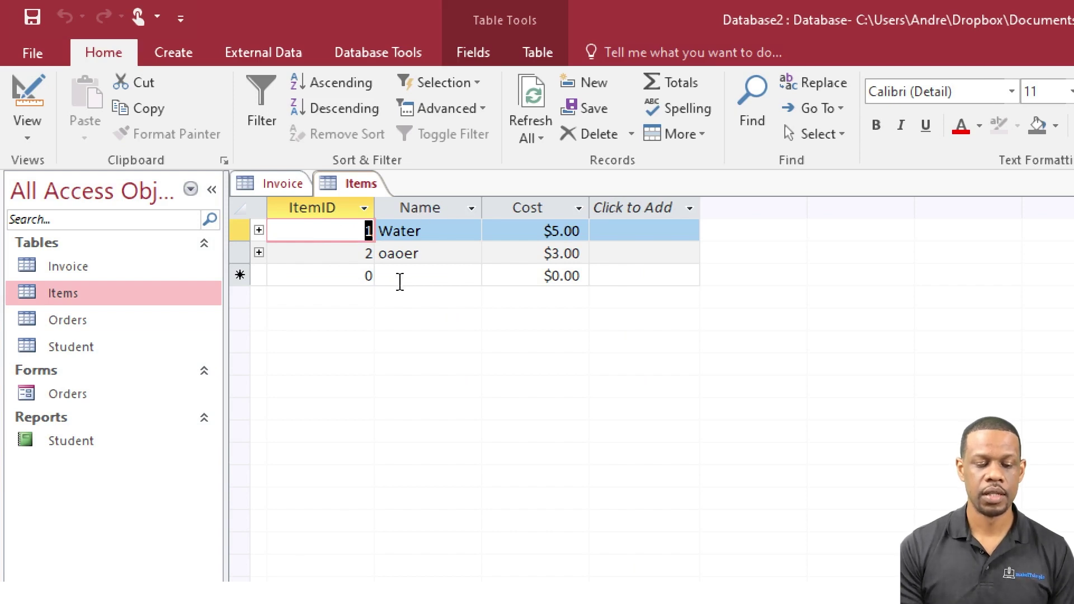
double_click(63, 317)
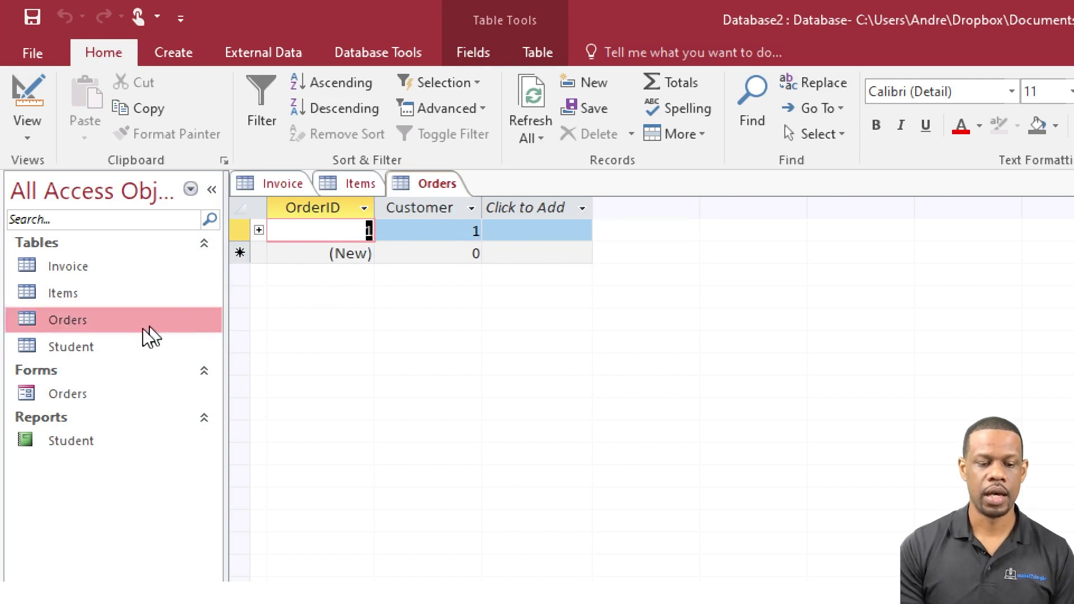
double_click(70, 346)
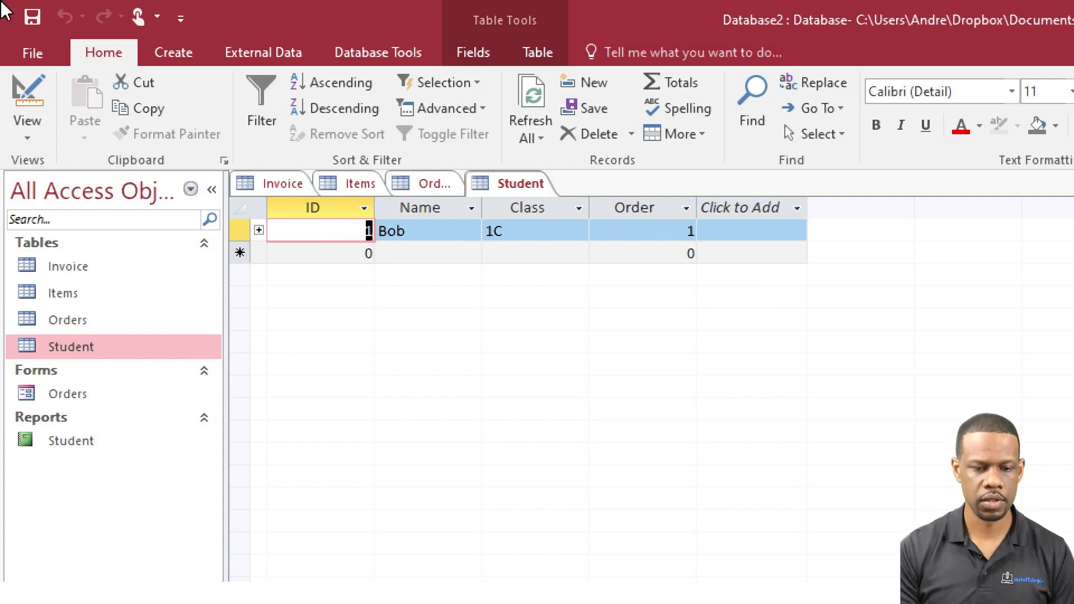
View the Relationships diagram to examine how the Student, Orders, Invoice and Items tables are linked, and close it
click(388, 56)
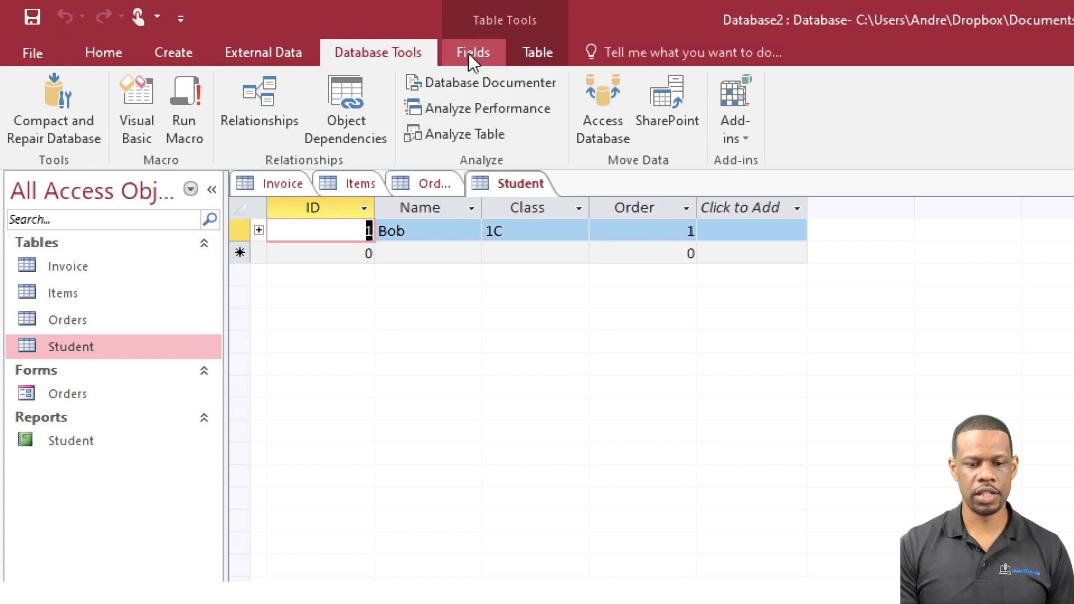
click(267, 102)
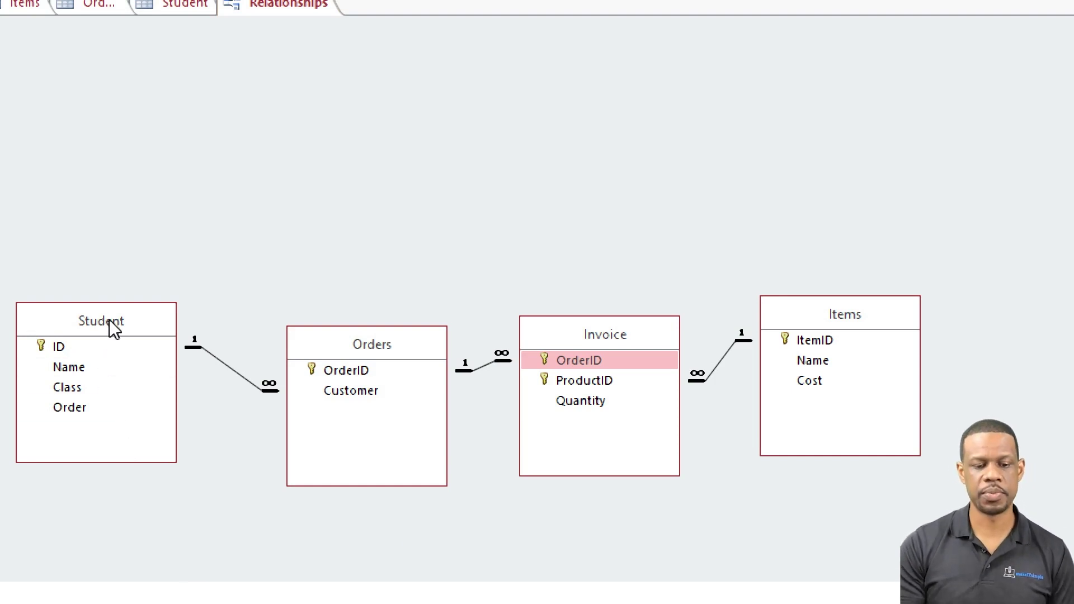
click(88, 348)
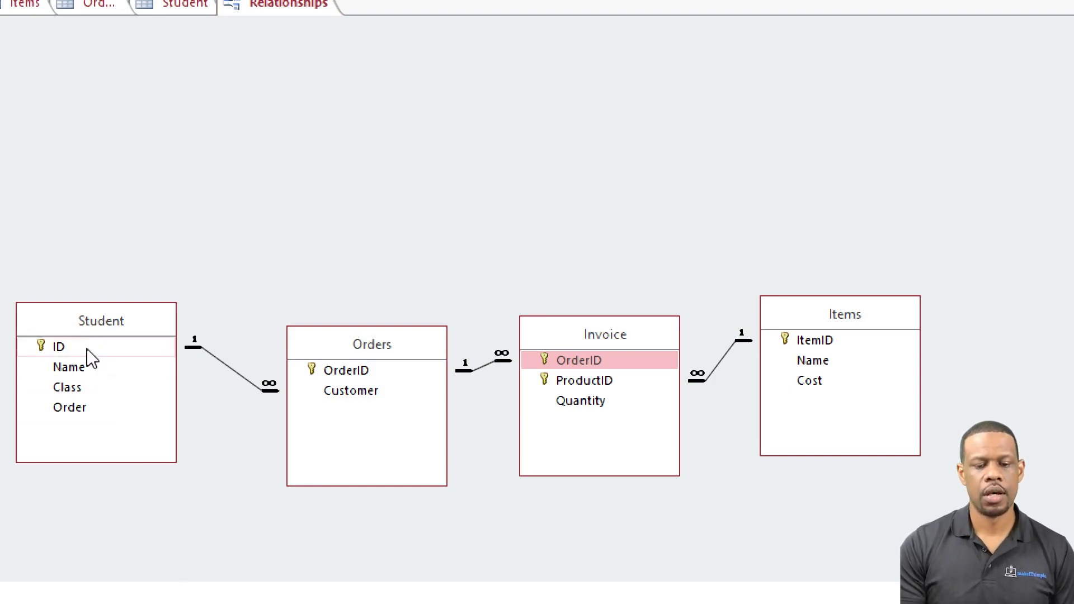
click(330, 374)
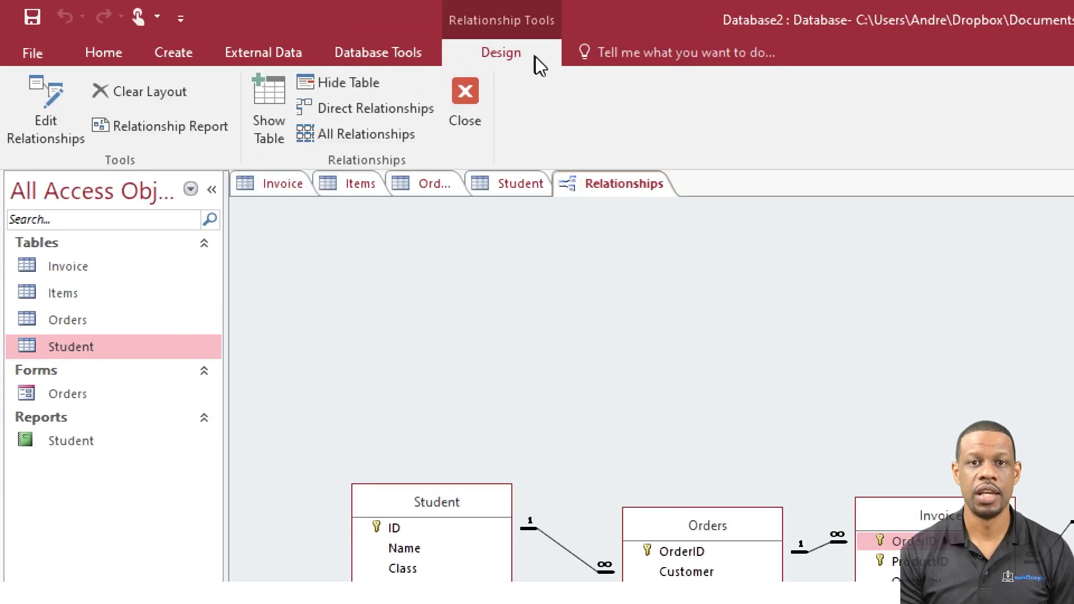
click(466, 93)
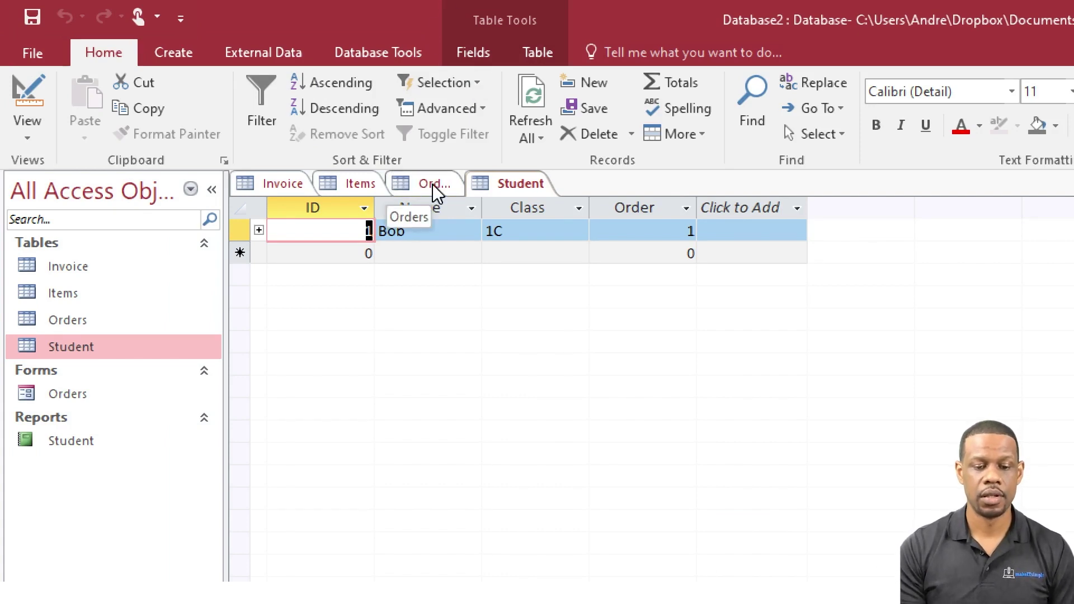
Close the open Invoice, Items, Orders and Student tables
right_click(267, 186)
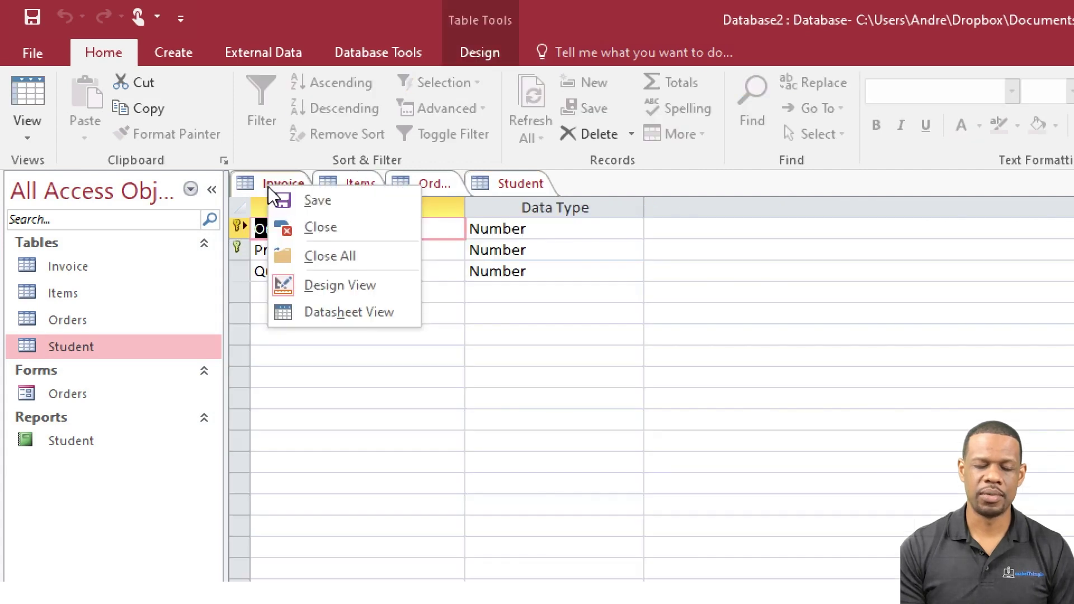
click(320, 226)
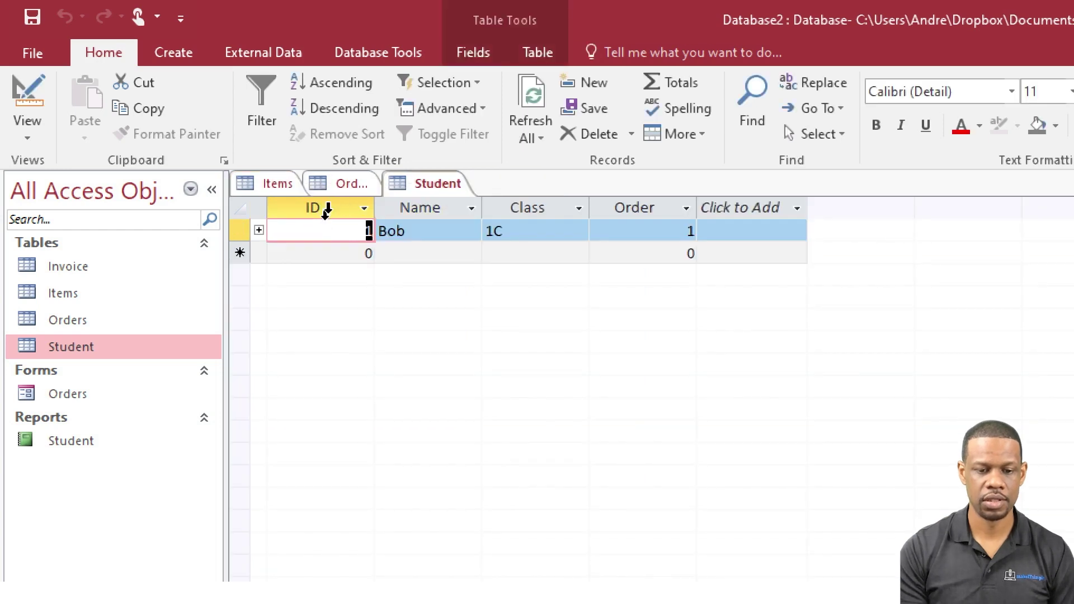
right_click(280, 187)
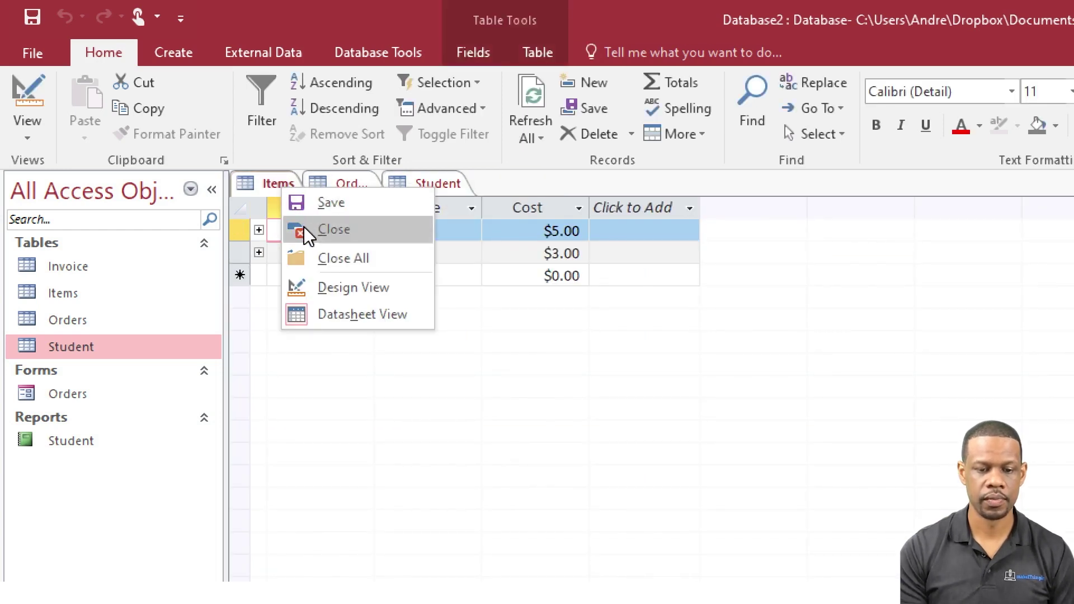
click(304, 226)
right_click(267, 189)
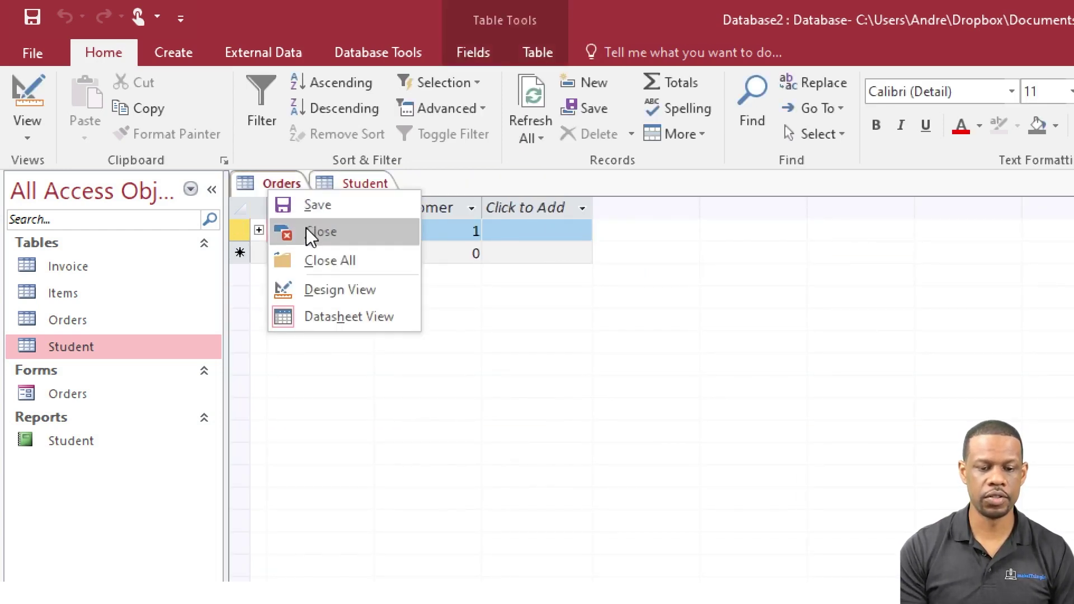
click(307, 227)
right_click(283, 182)
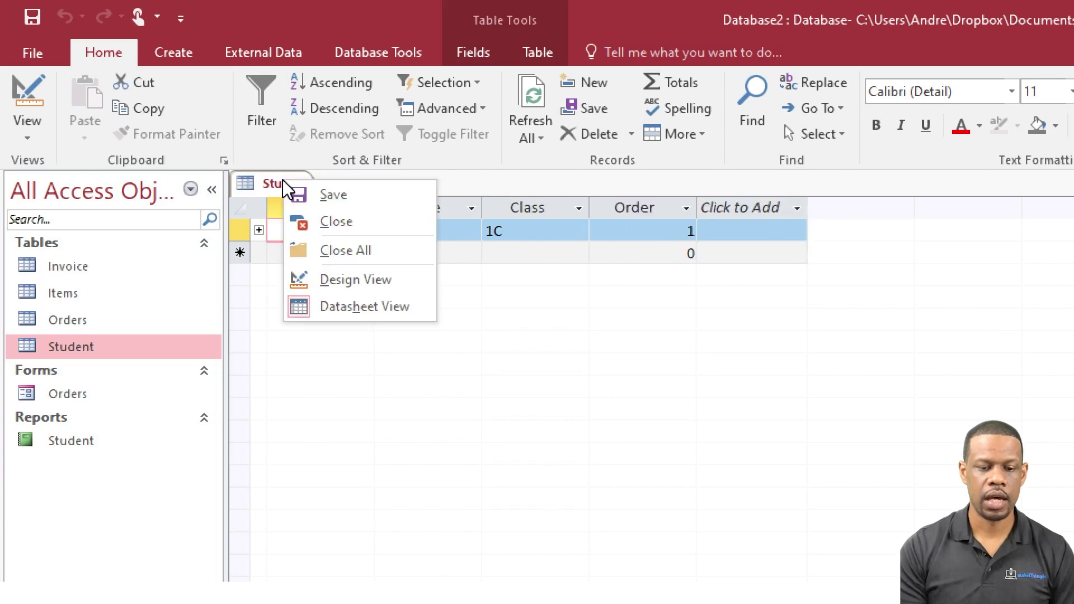
click(311, 221)
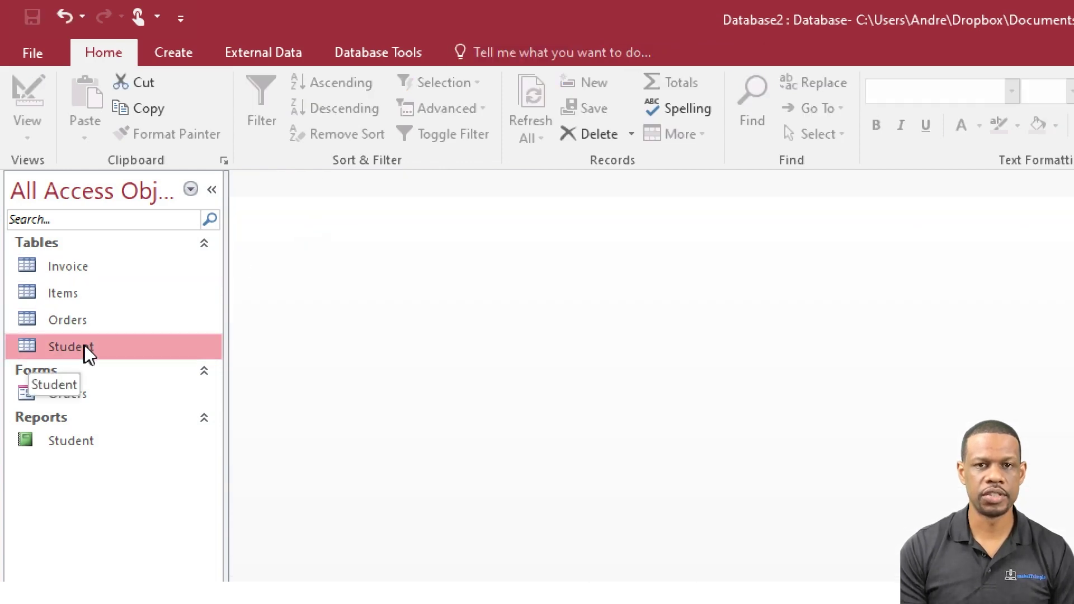
Consult the mark scheme in Foxit Reader, and inspect the integrity settings of the Student–Orders relationship in Access without changing them
key(alt+Tab)
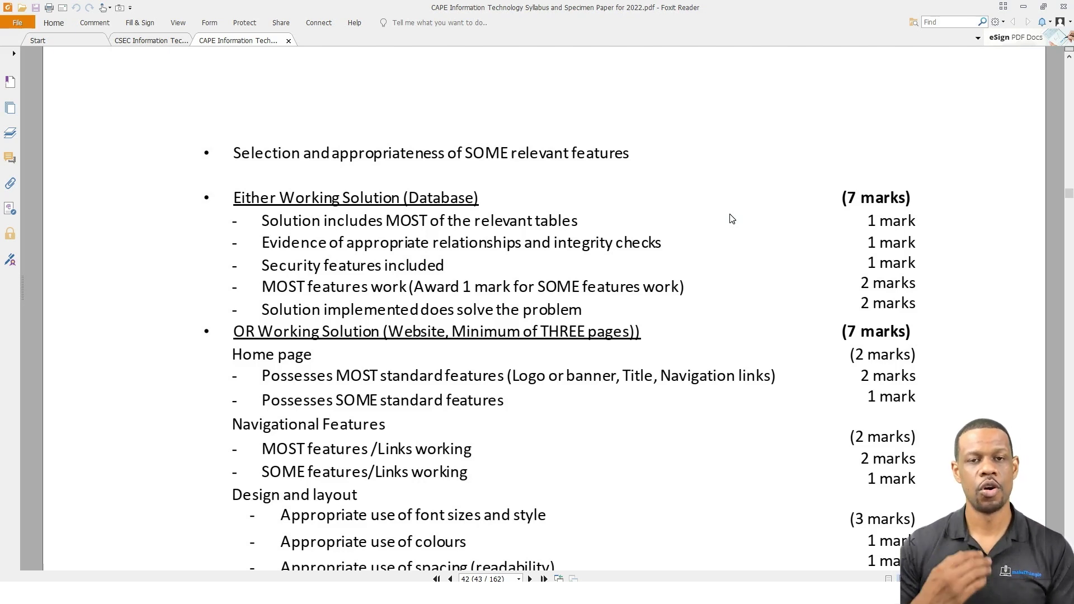
key(alt+Tab)
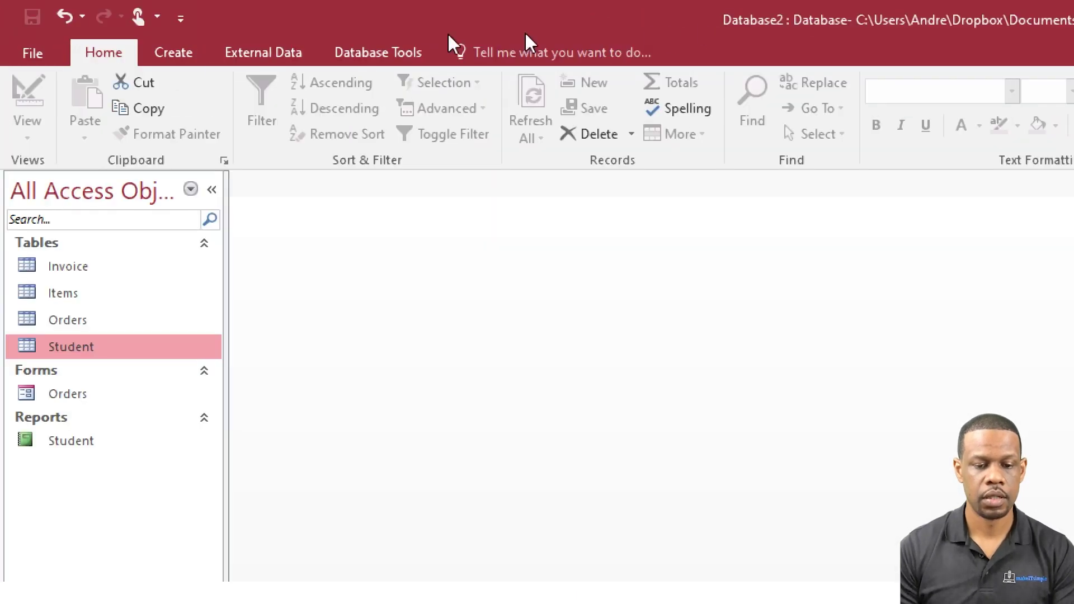
click(350, 60)
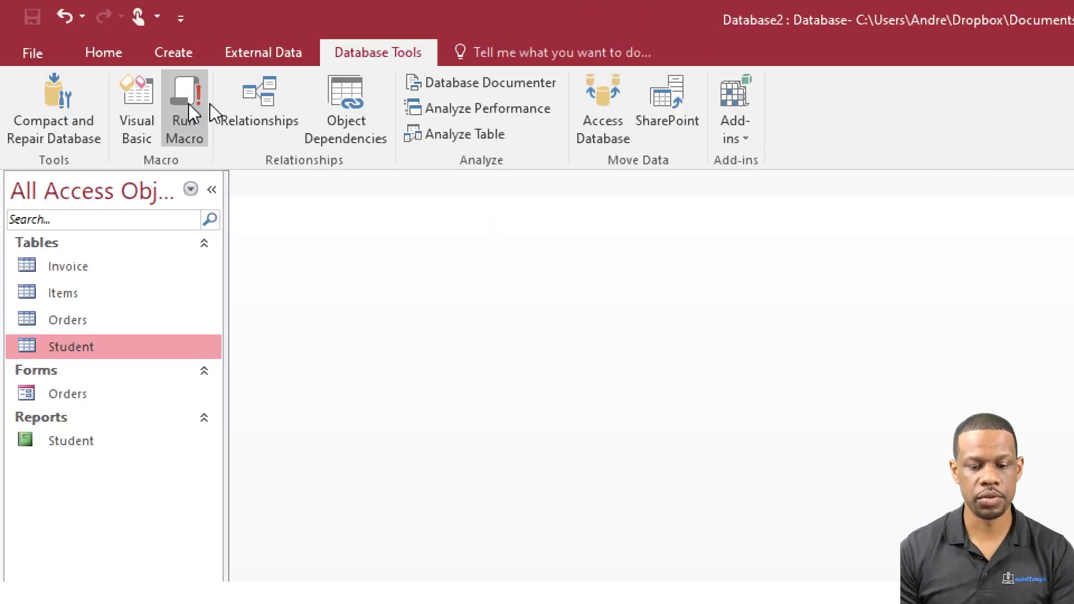
click(246, 103)
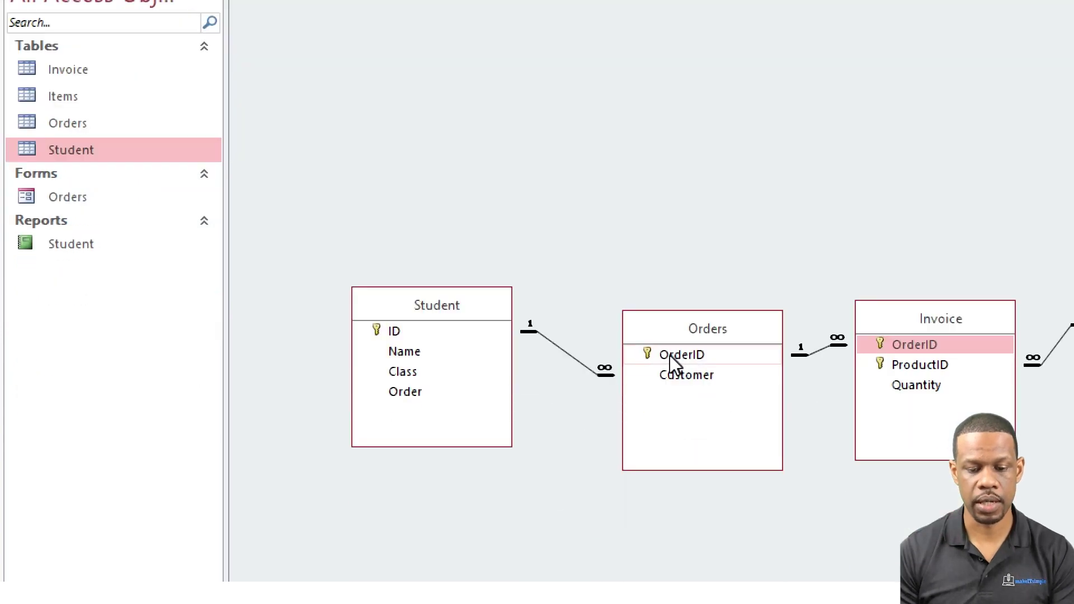
double_click(565, 350)
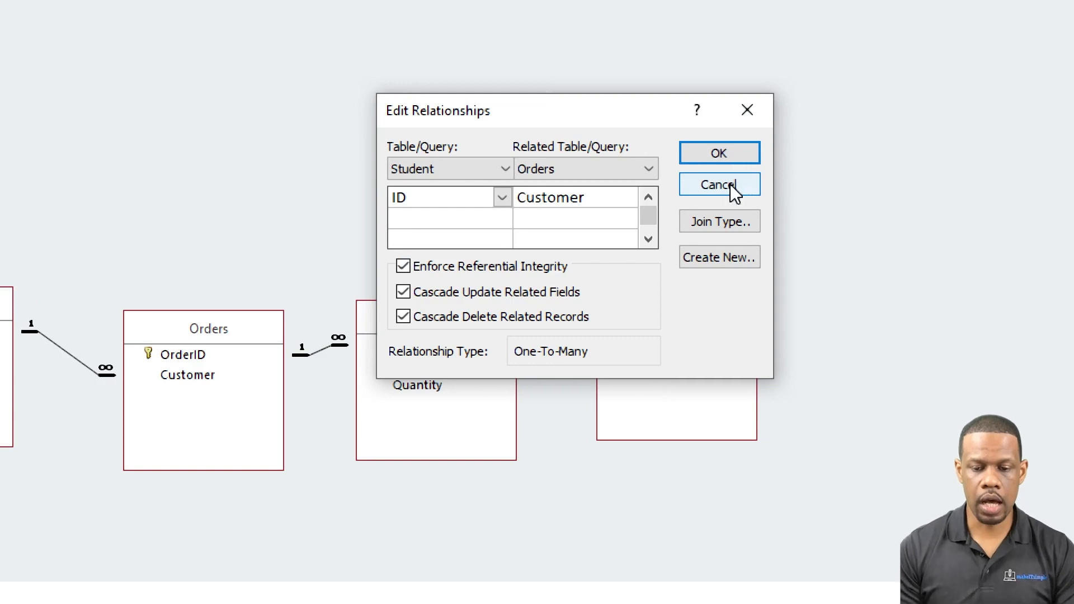
click(731, 185)
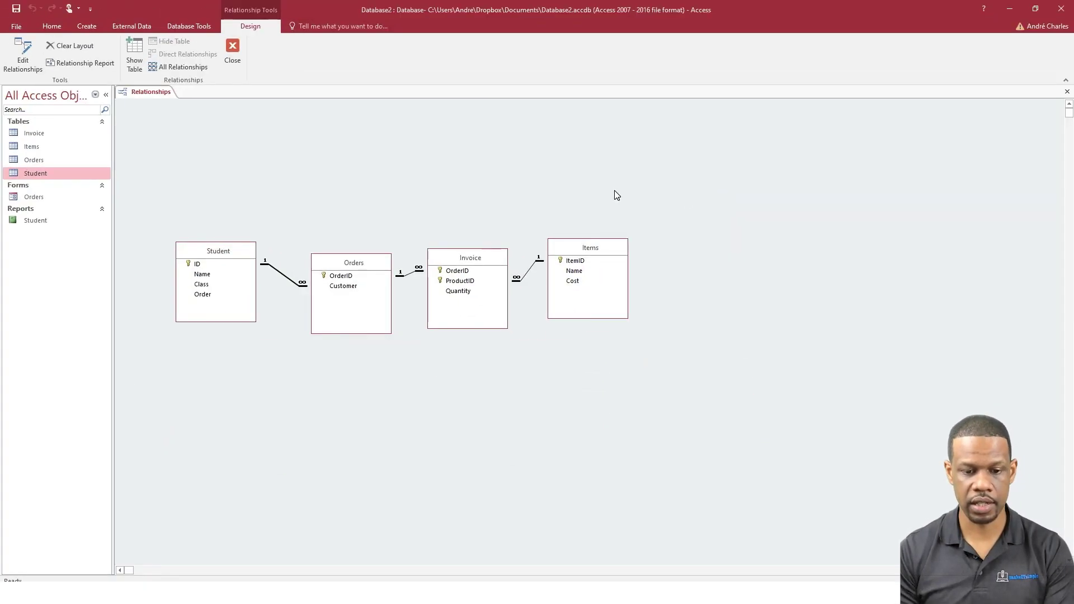
Recheck the mark scheme in Foxit Reader, and view the Orders form in Access before closing it
key(alt+Tab)
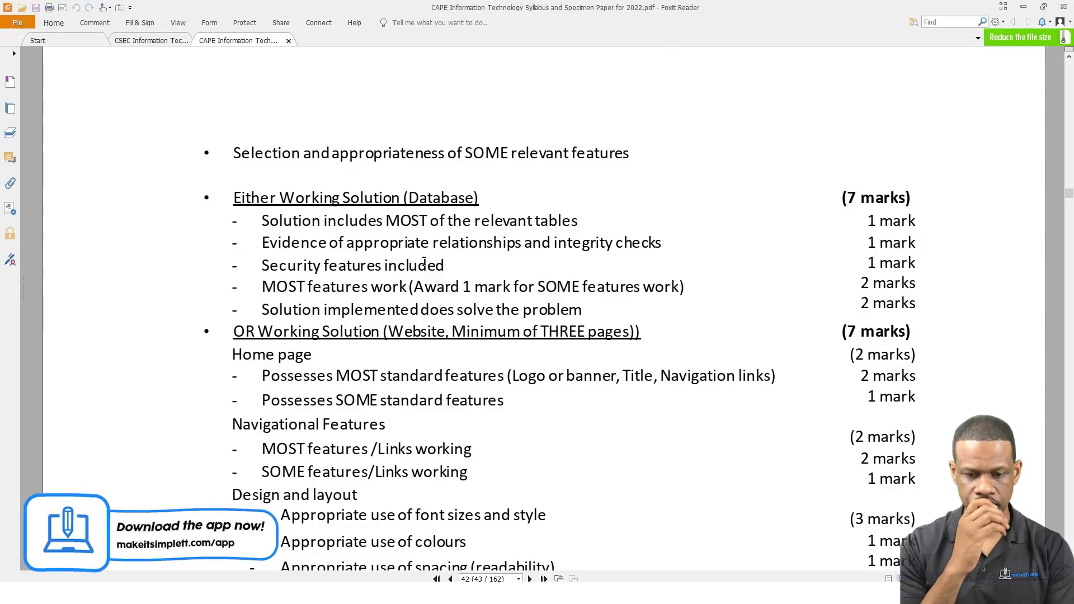
key(alt+Tab)
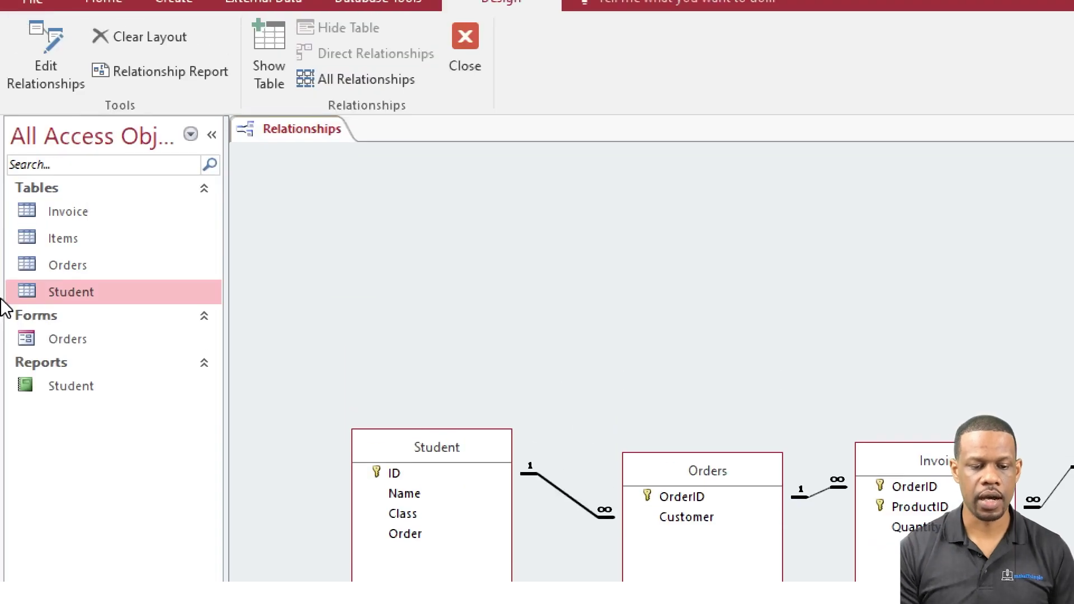
double_click(67, 338)
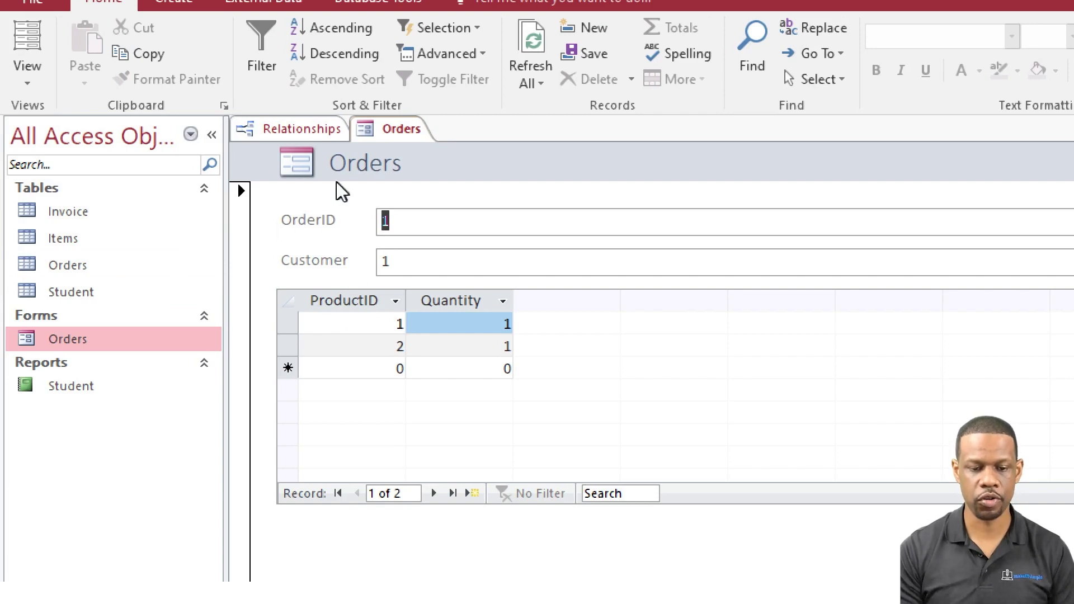
right_click(395, 131)
click(439, 163)
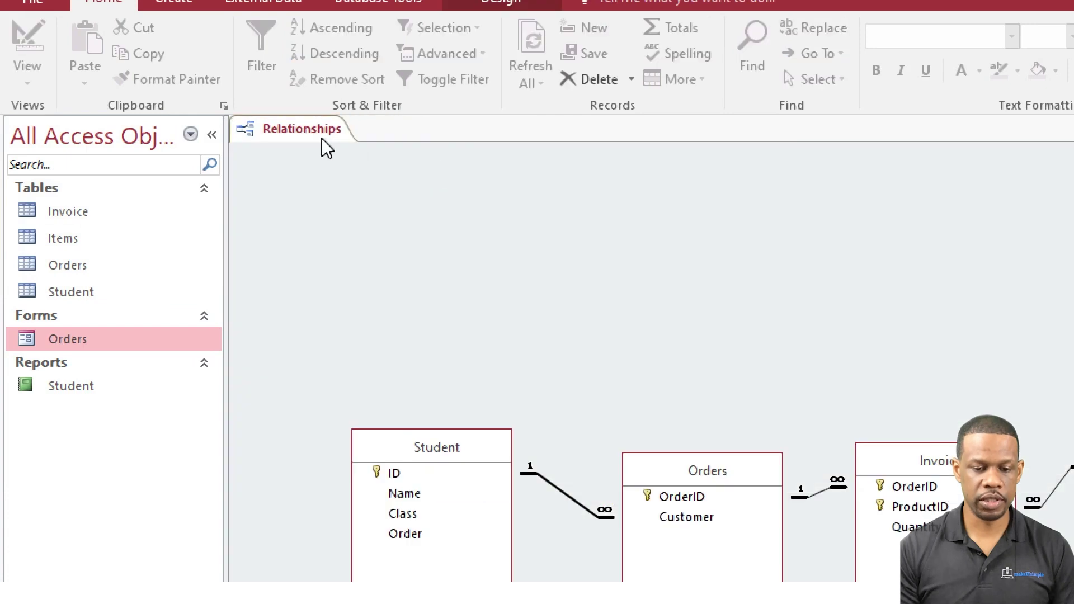
Close the Relationships diagram and examine the product rows nested under the first record of the Orders table
right_click(296, 130)
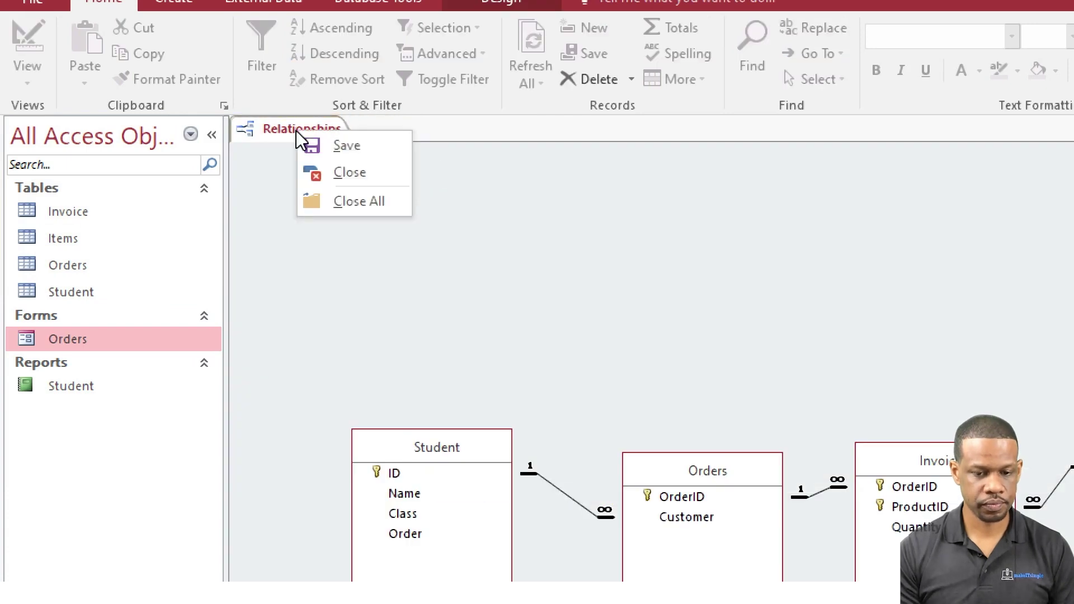
click(348, 172)
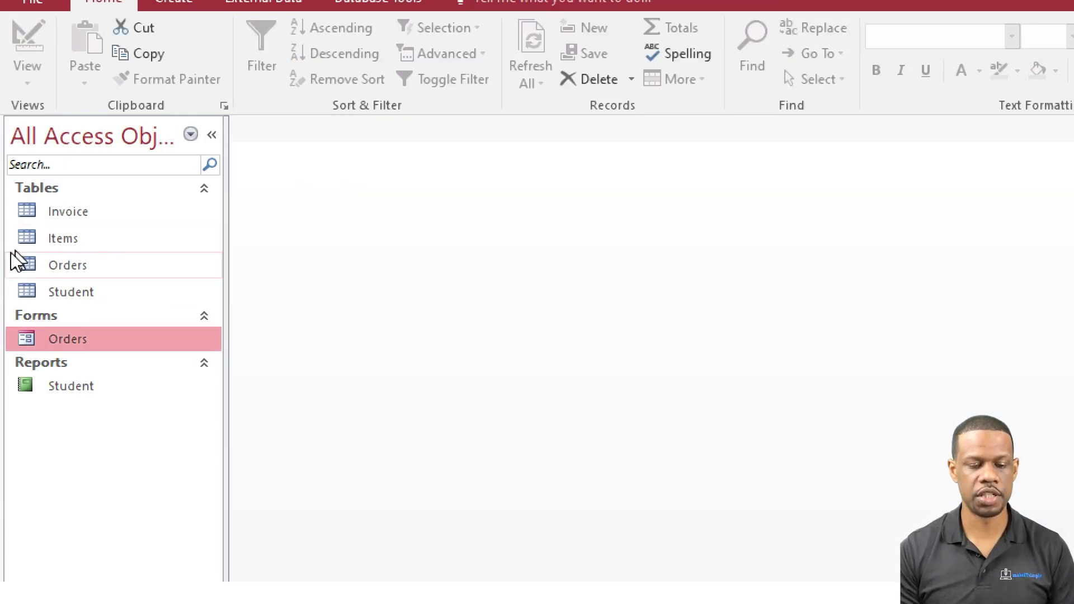
double_click(71, 261)
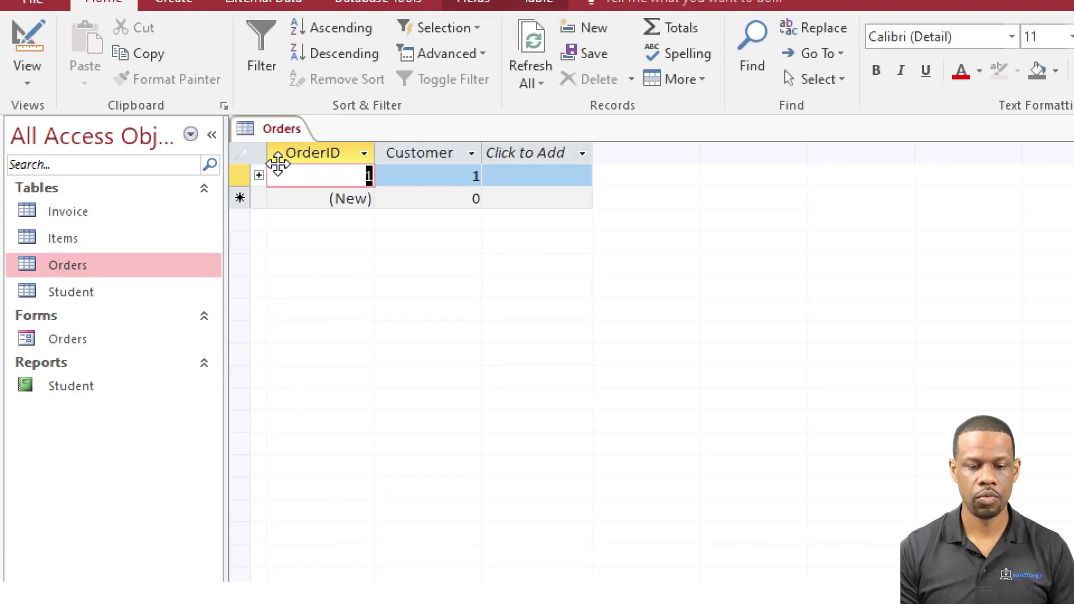
click(259, 176)
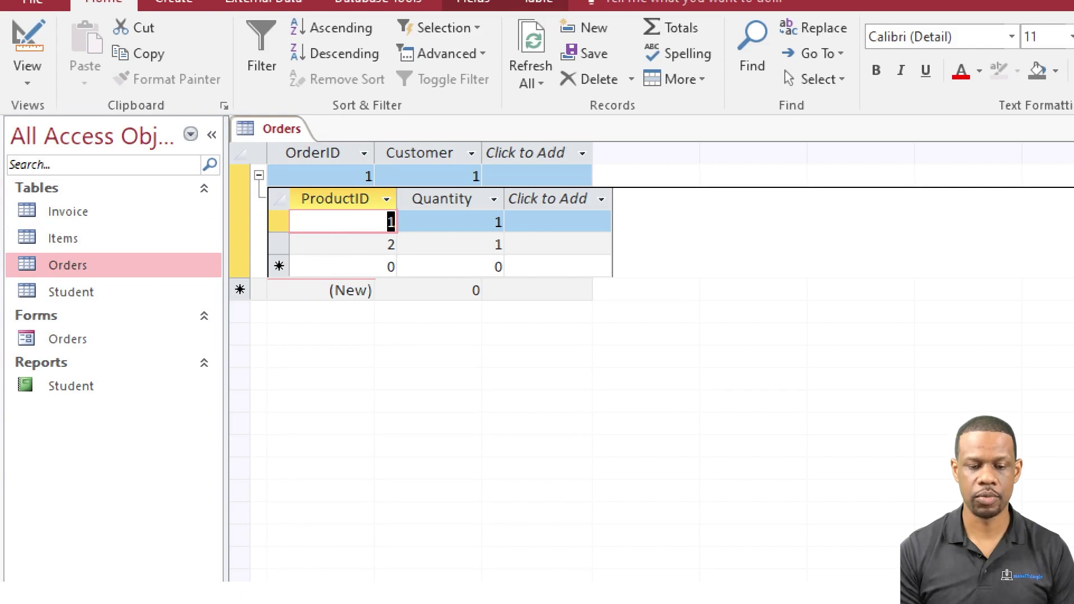
click(259, 177)
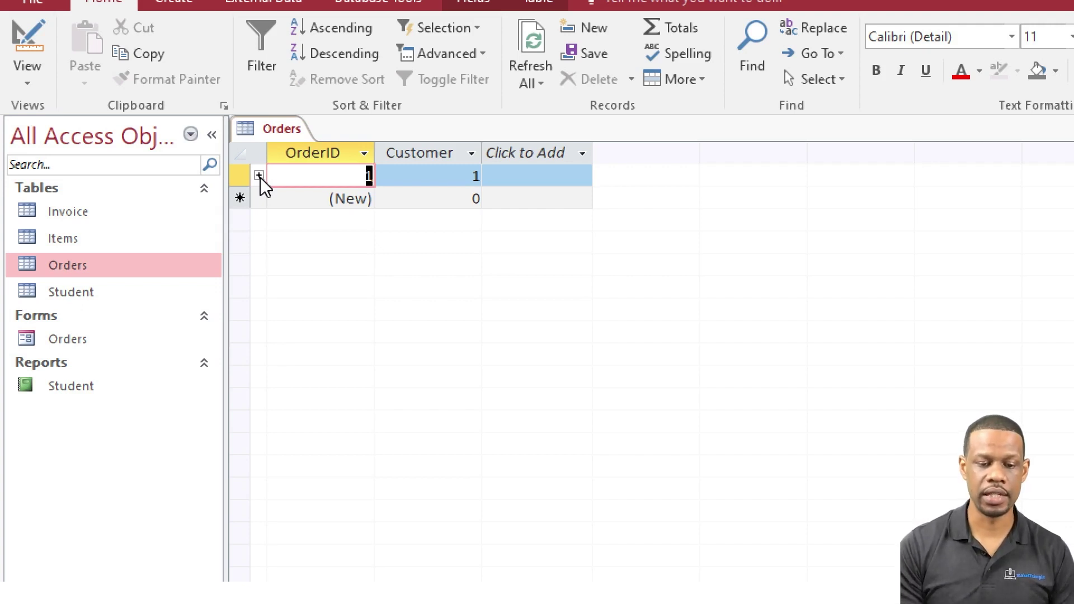
click(259, 176)
click(259, 176)
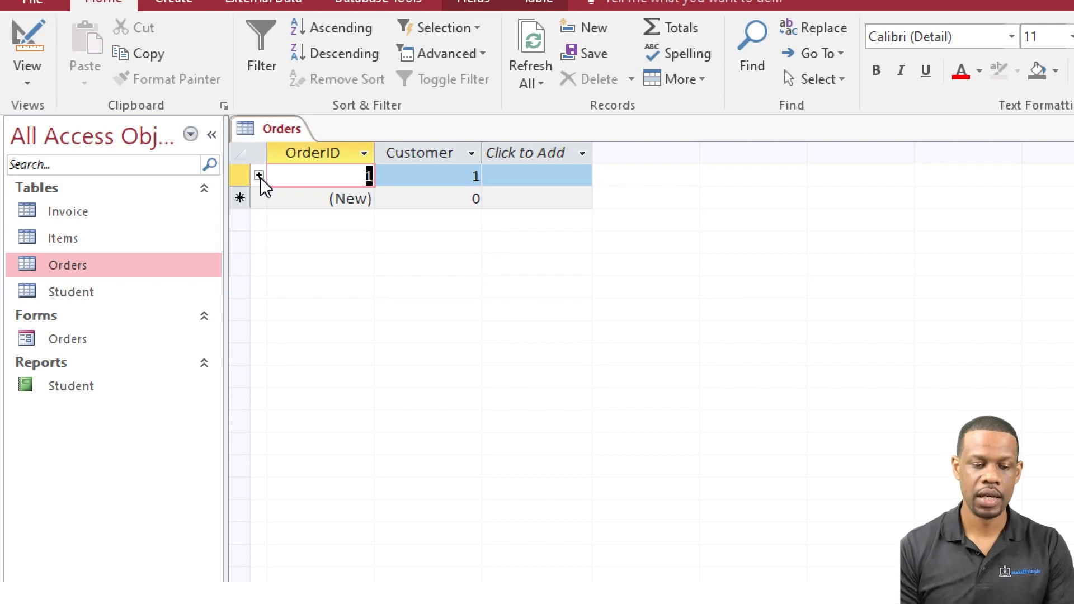
Open the Student table and examine the order and product rows nested under the first student's record
double_click(71, 292)
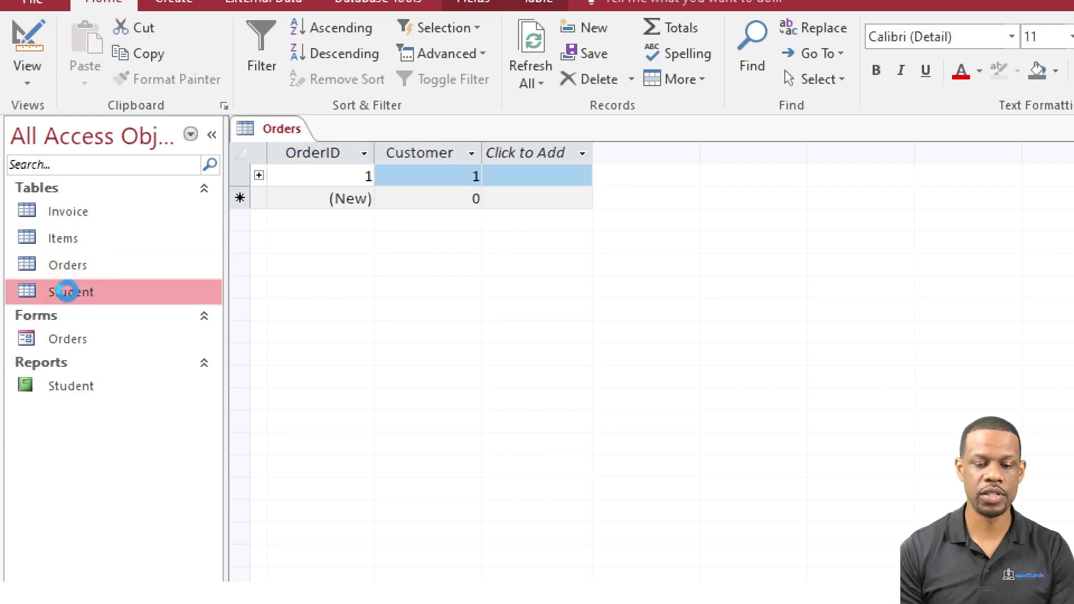
click(259, 177)
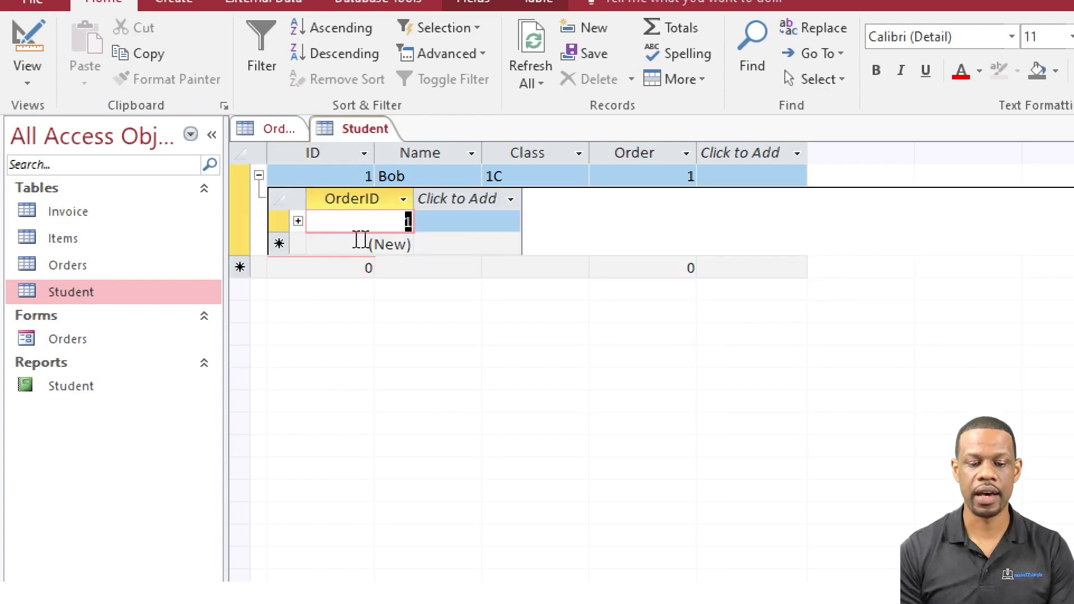
click(298, 223)
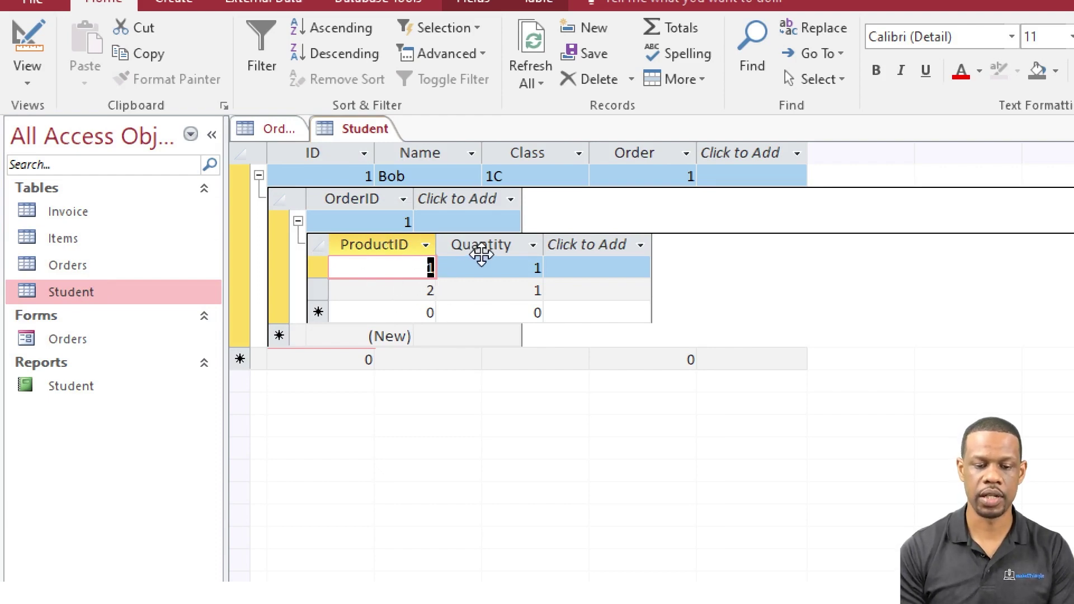
click(299, 221)
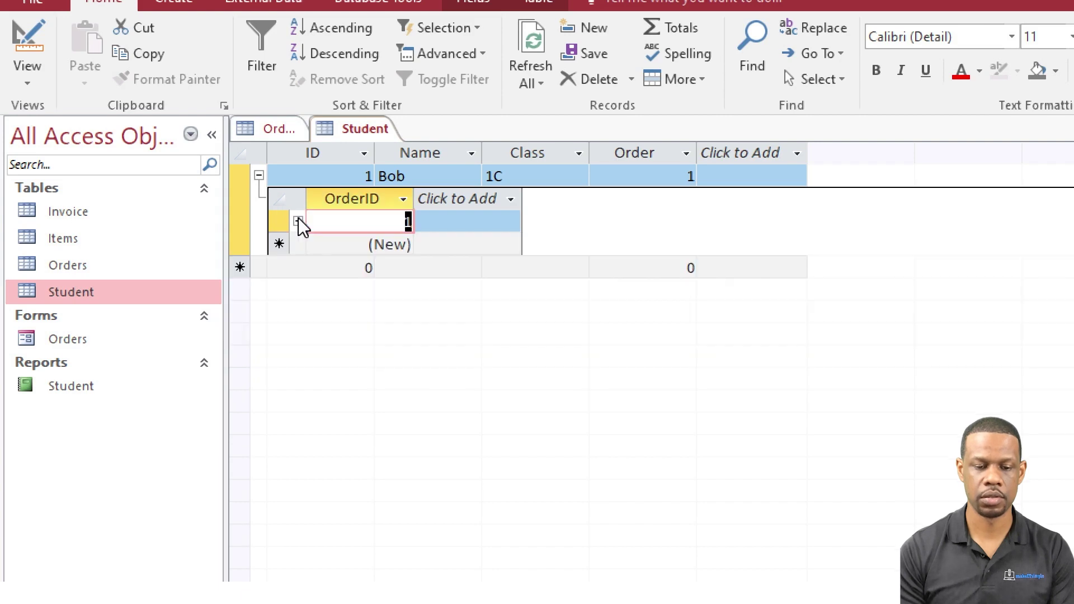
click(258, 176)
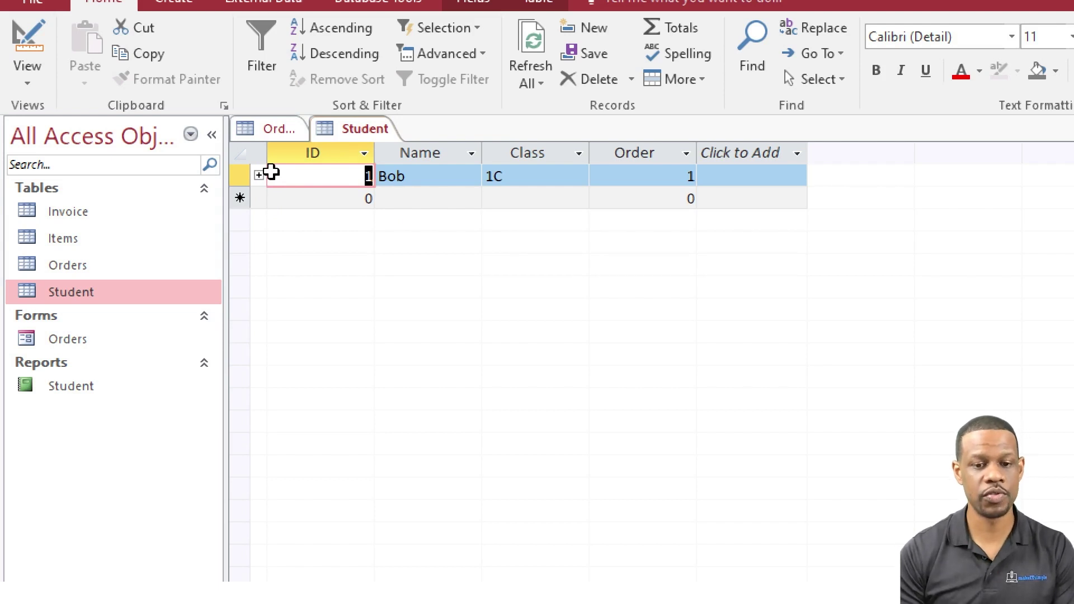
Close the open Student and Orders tables
right_click(342, 130)
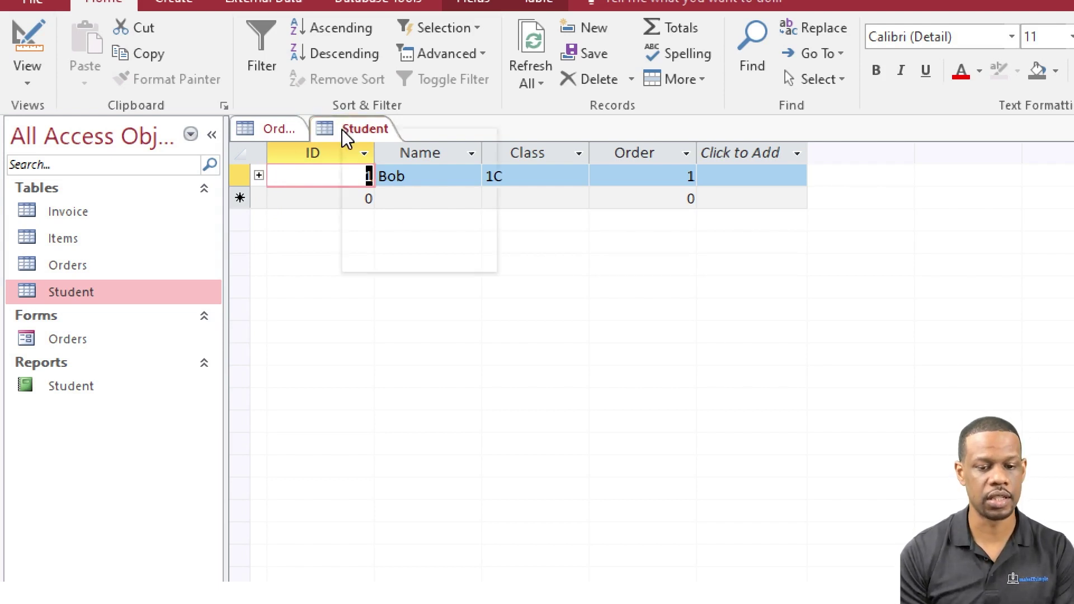
click(380, 170)
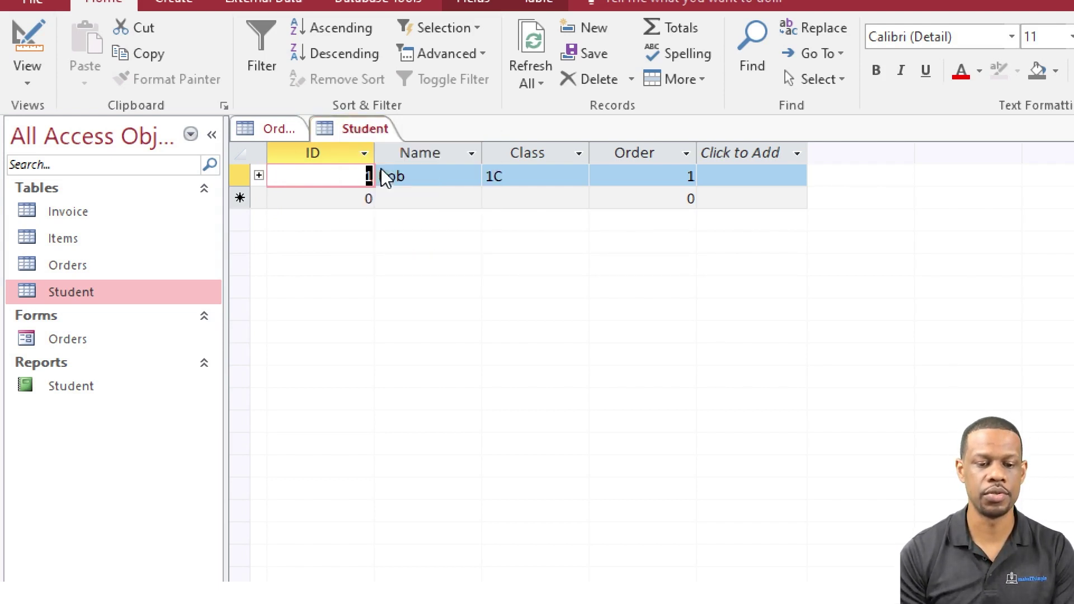
right_click(270, 133)
click(313, 173)
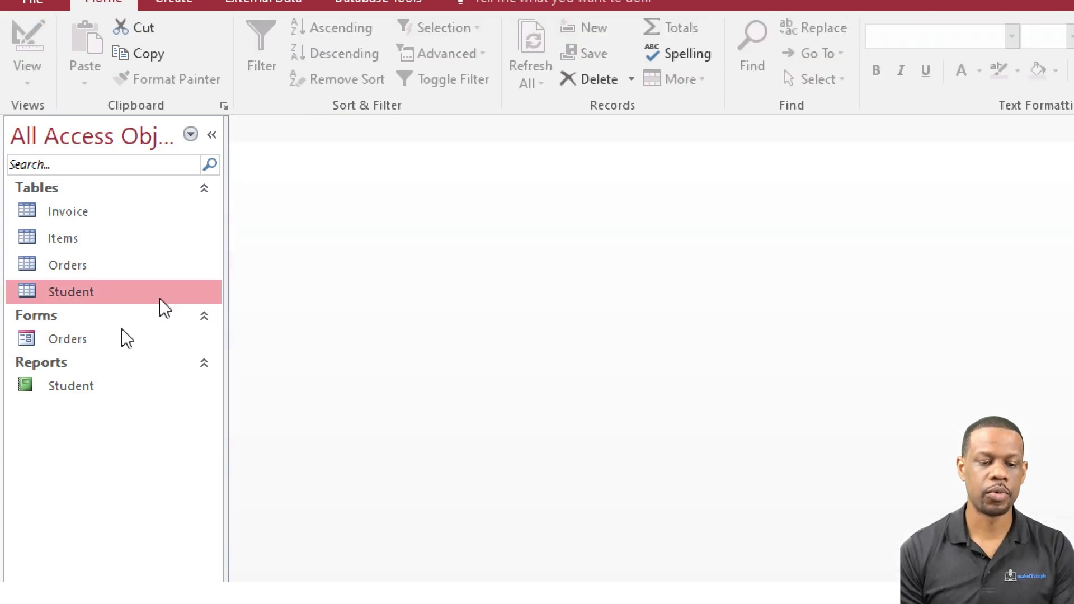
Permanently delete the Orders form from the database
click(75, 339)
key(Delete)
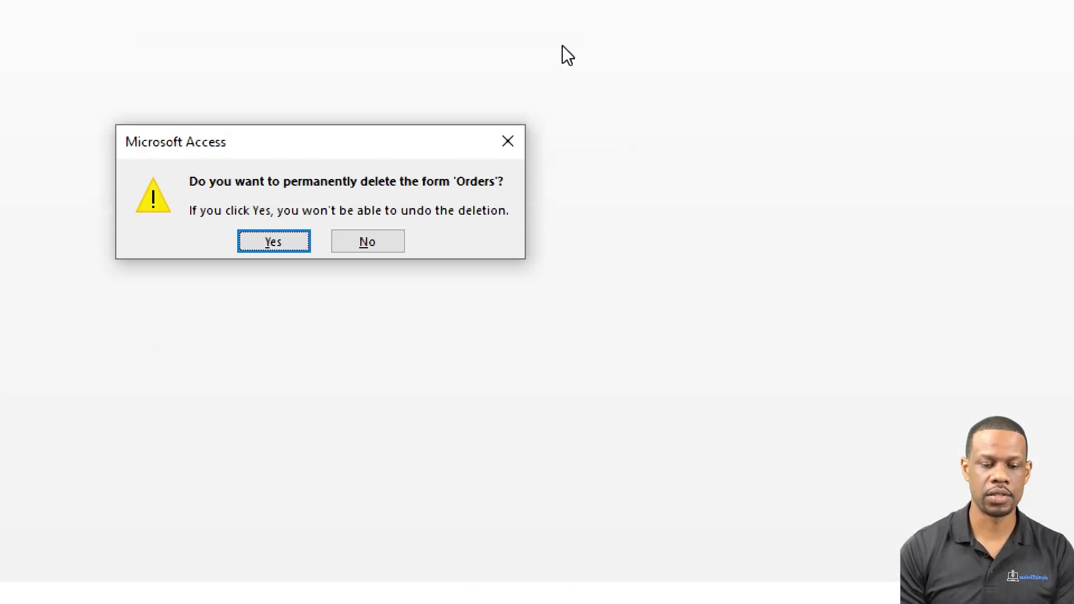
click(284, 243)
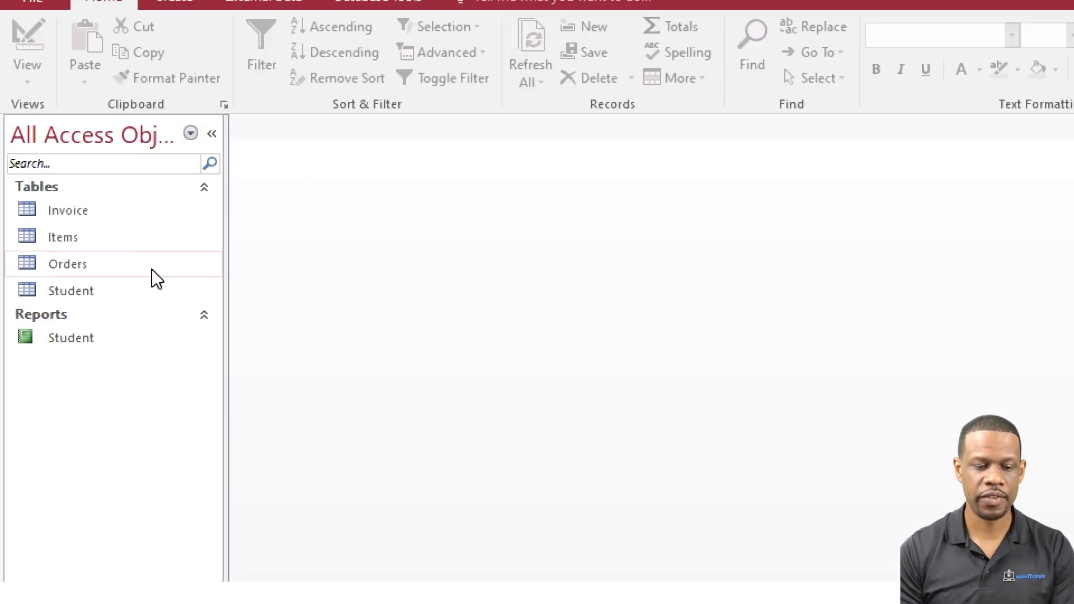
Create a new automatic form based on the Orders table
click(64, 268)
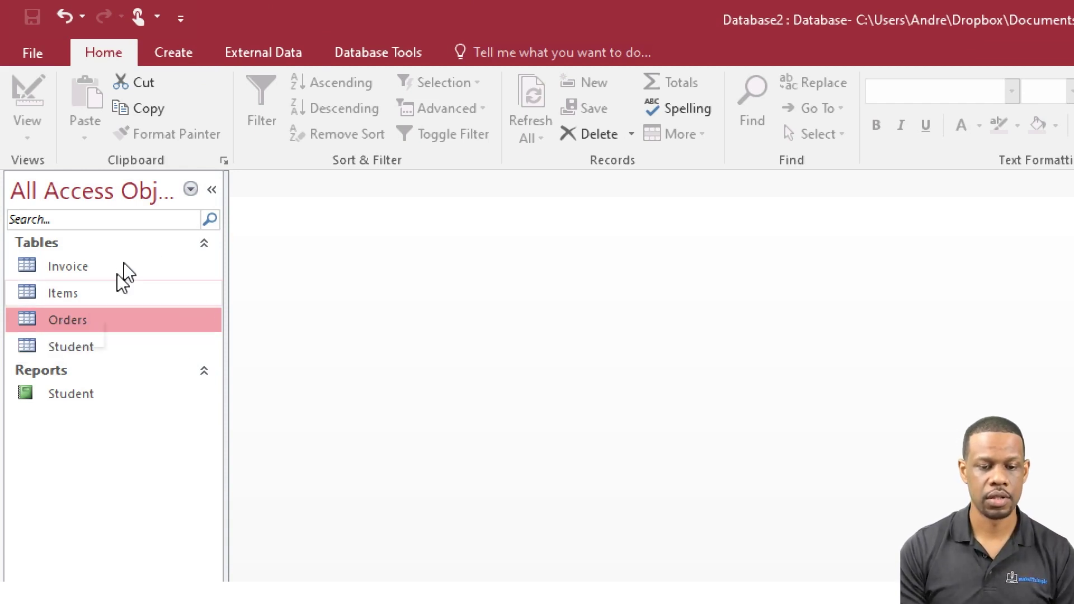
click(204, 243)
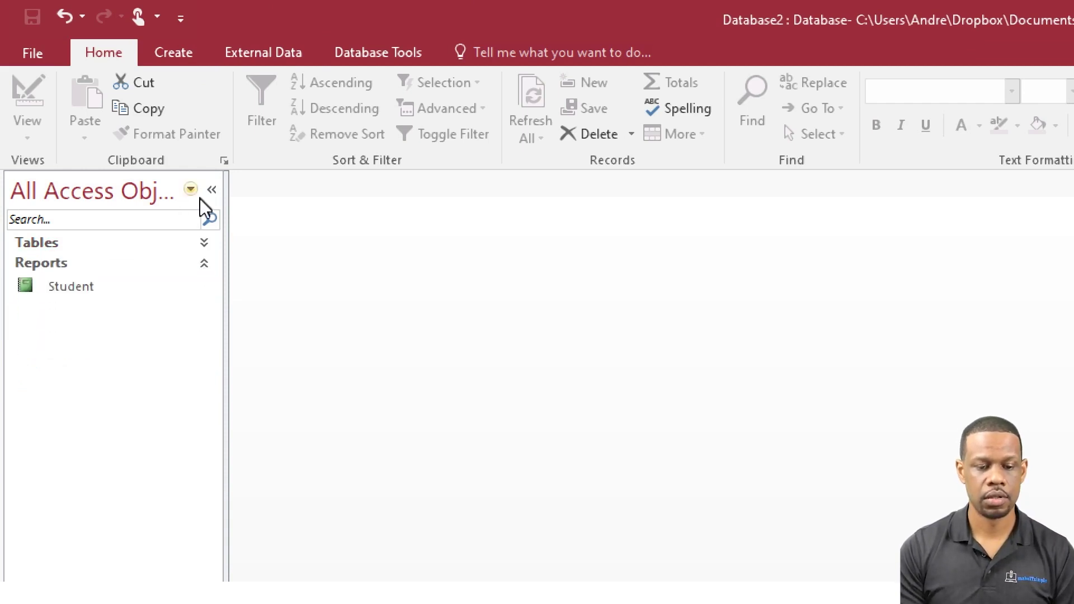
click(204, 243)
click(66, 314)
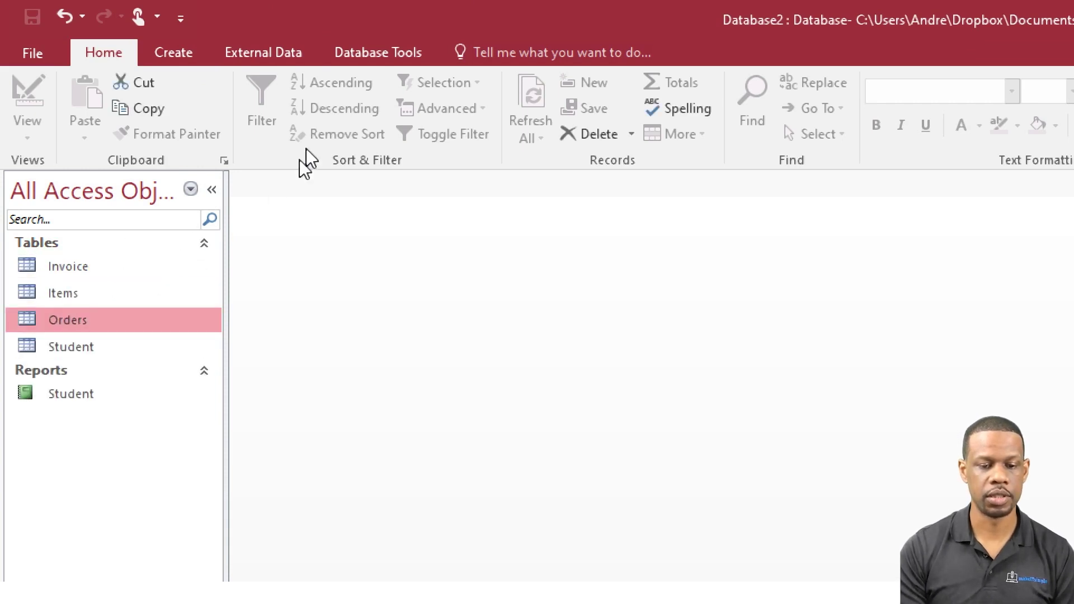
click(180, 50)
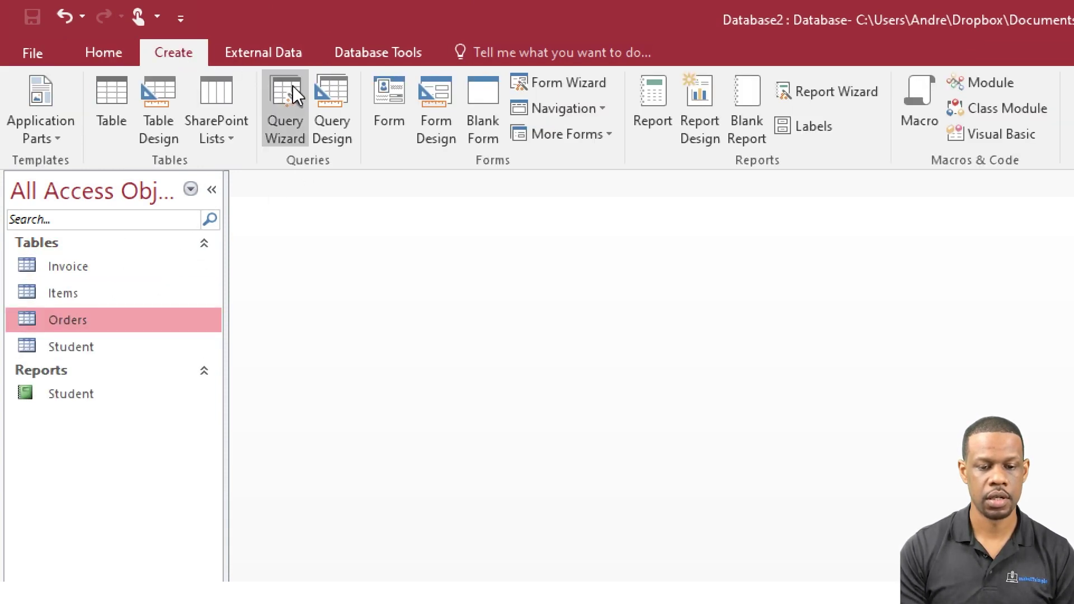
click(394, 104)
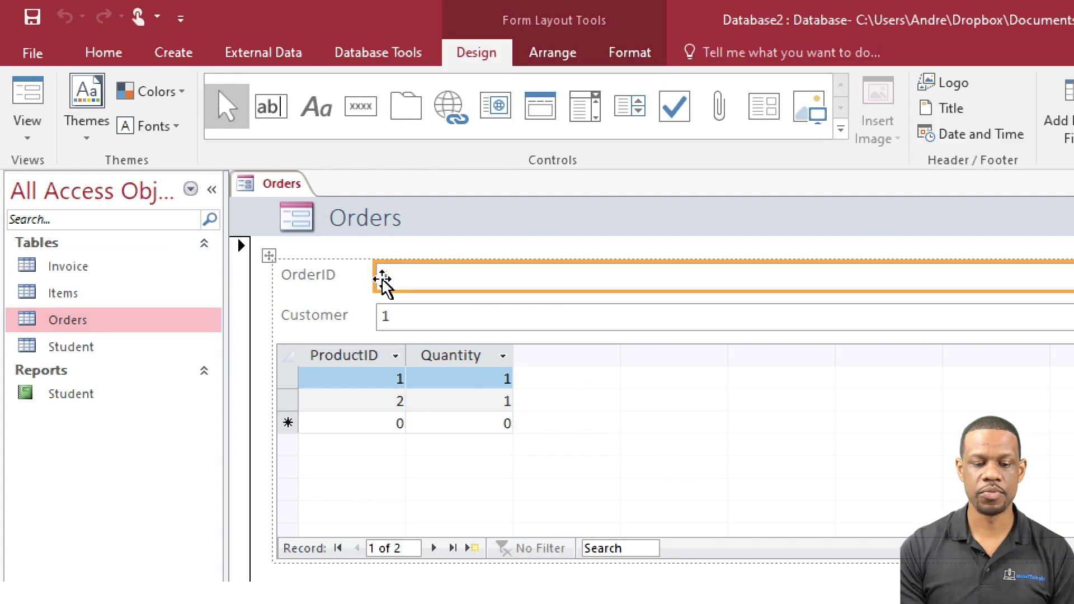
Review the OrderID and Customer labels and fields on the new form, and switch the form to Design View
click(332, 277)
click(333, 314)
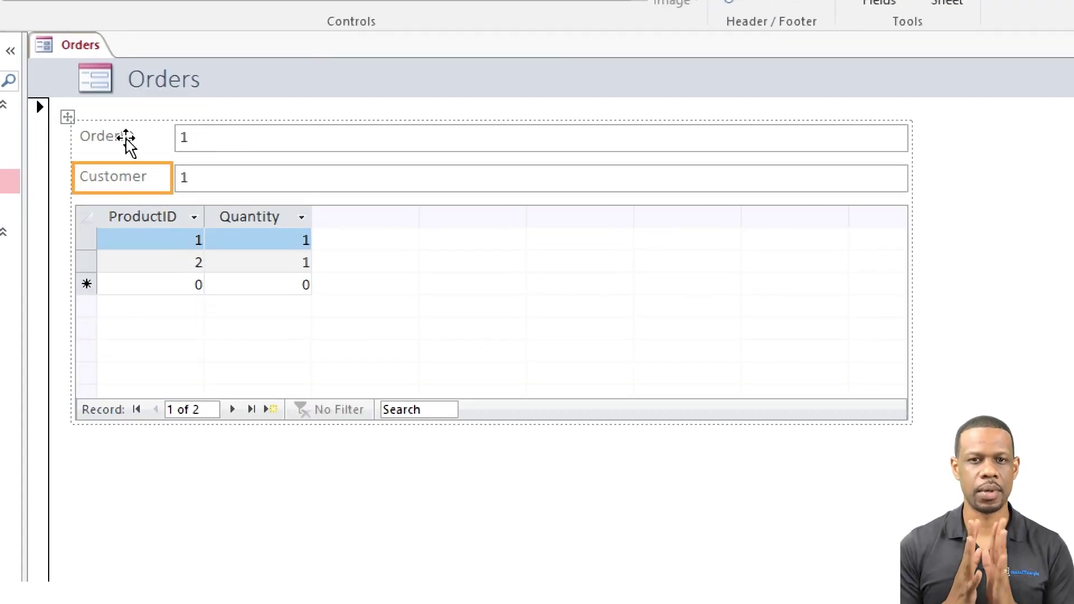
click(190, 140)
click(191, 180)
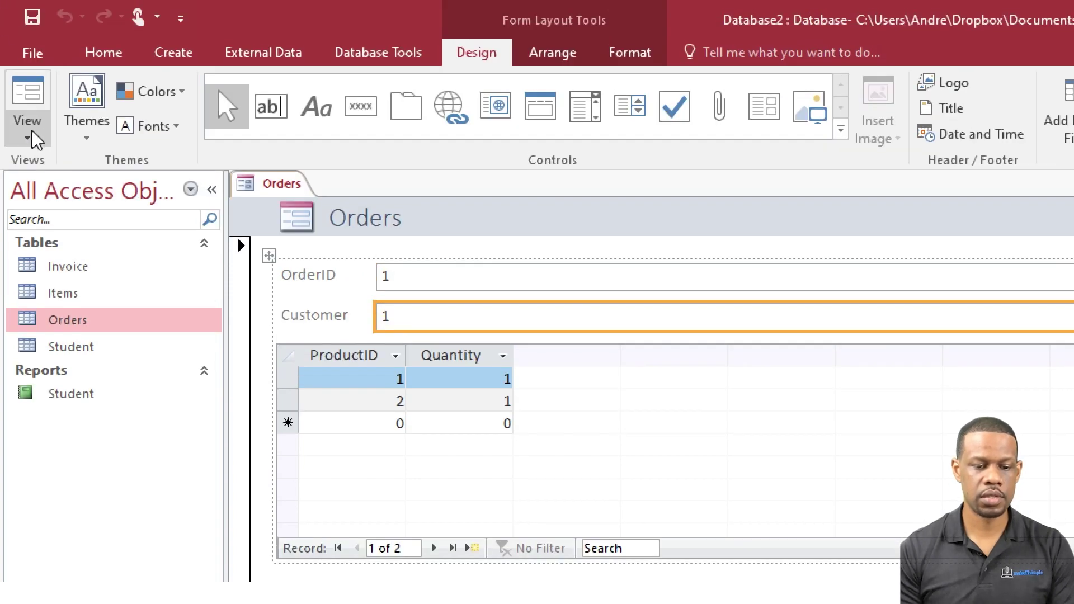
click(32, 95)
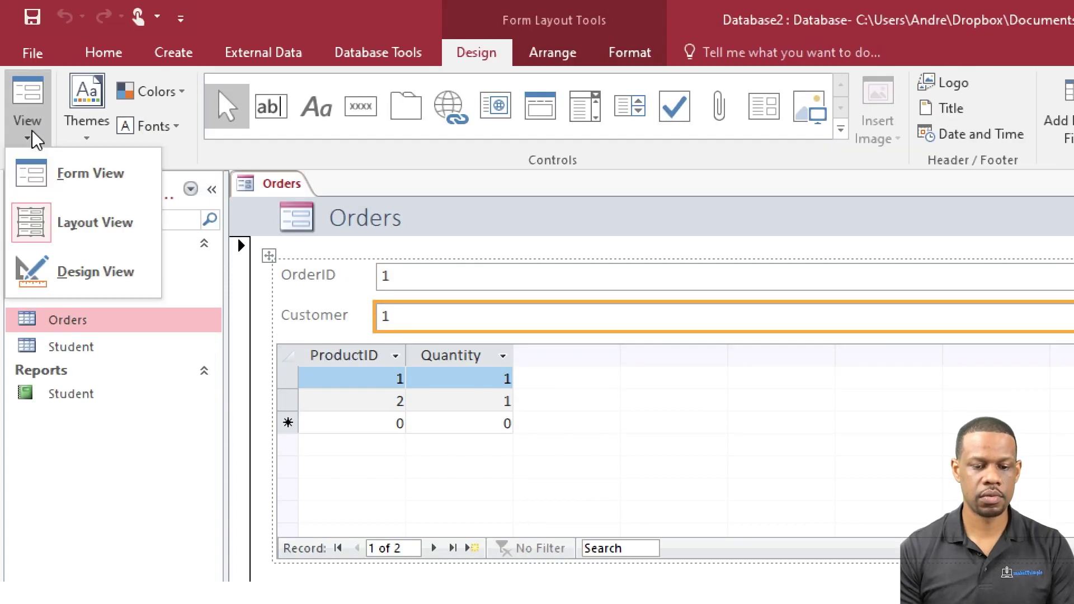
click(84, 274)
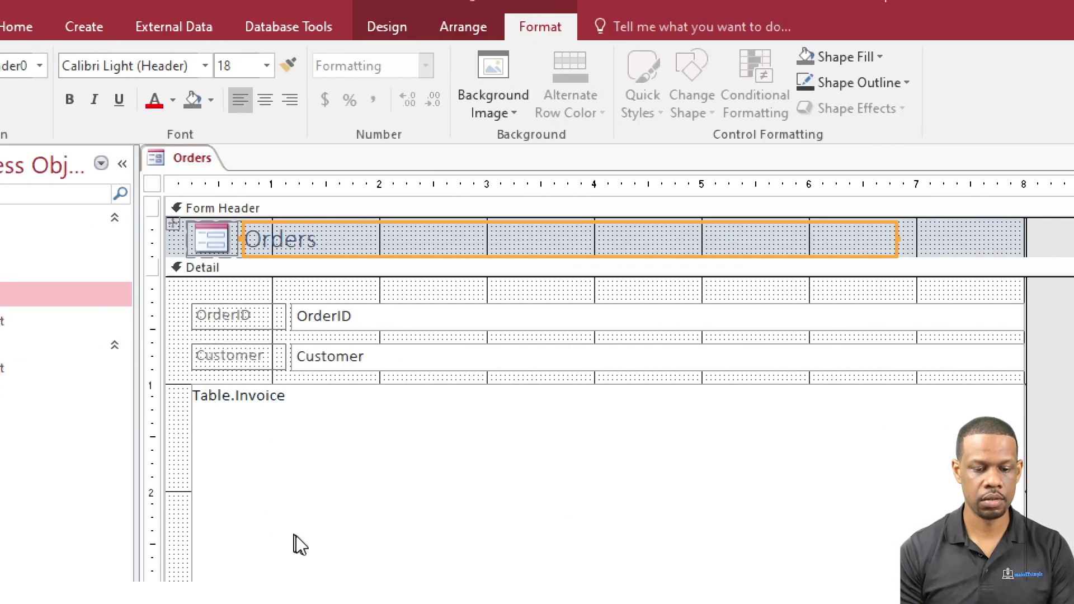
Select the OrderID, Customer and Table.Invoice controls together and shift them down about a quarter unit within the Detail section
click(263, 391)
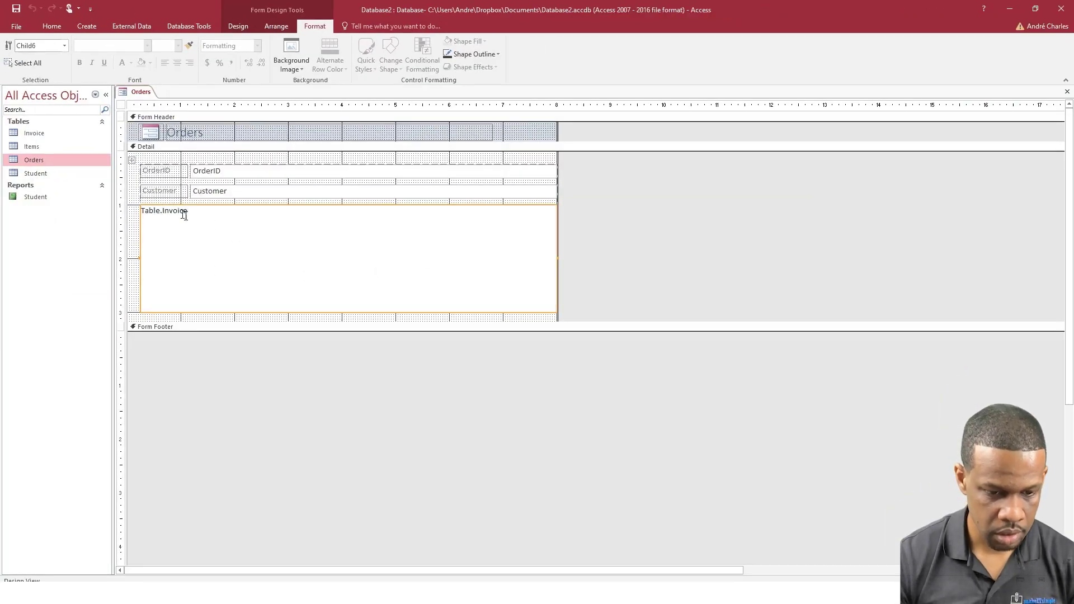
click(166, 203)
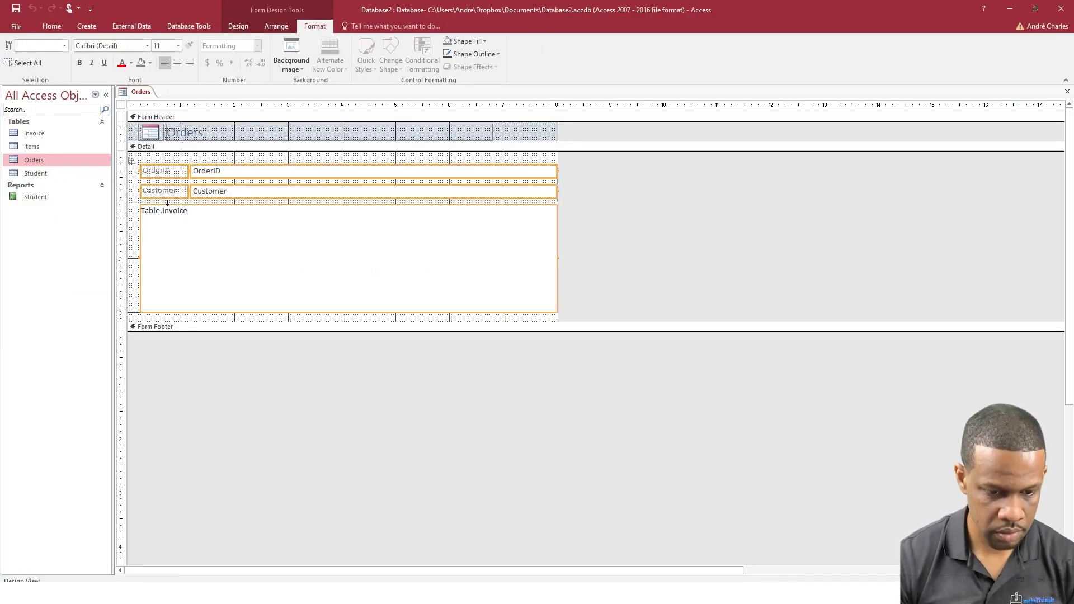
click(139, 258)
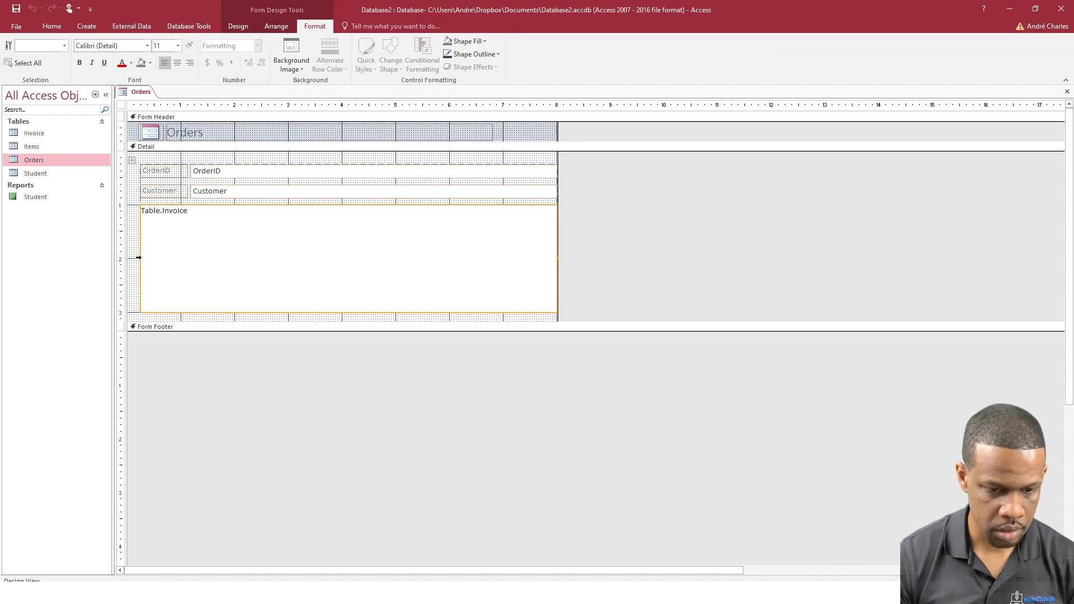
click(154, 259)
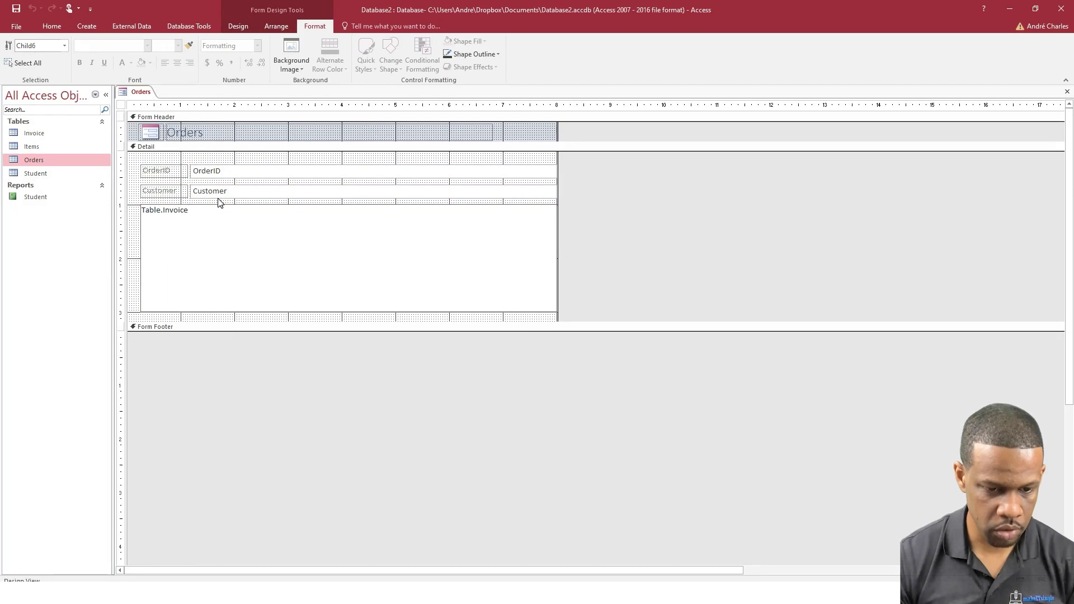
key(ctrl+a)
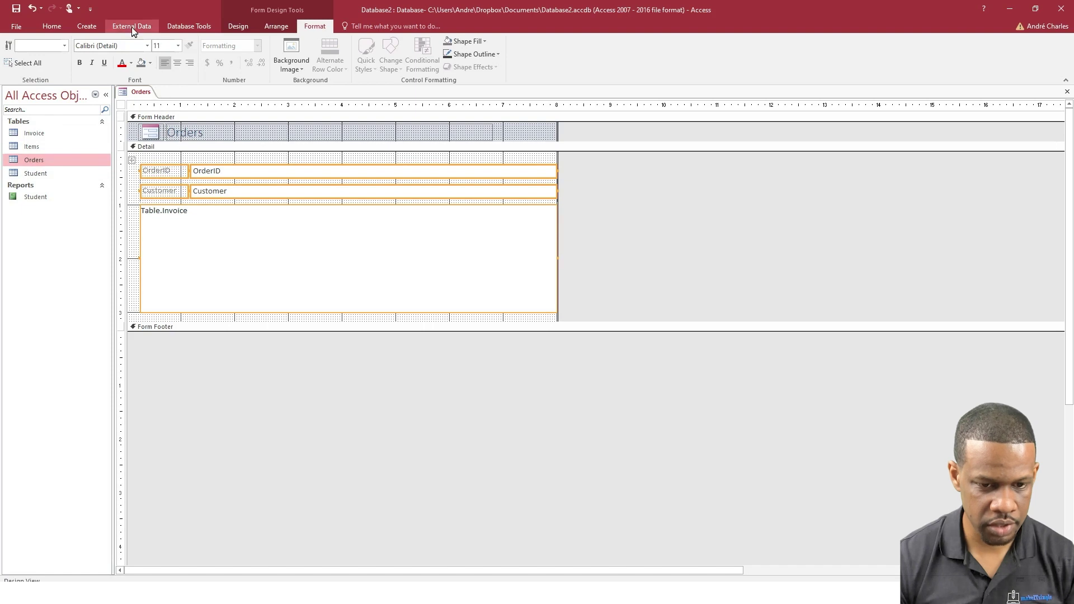
click(239, 27)
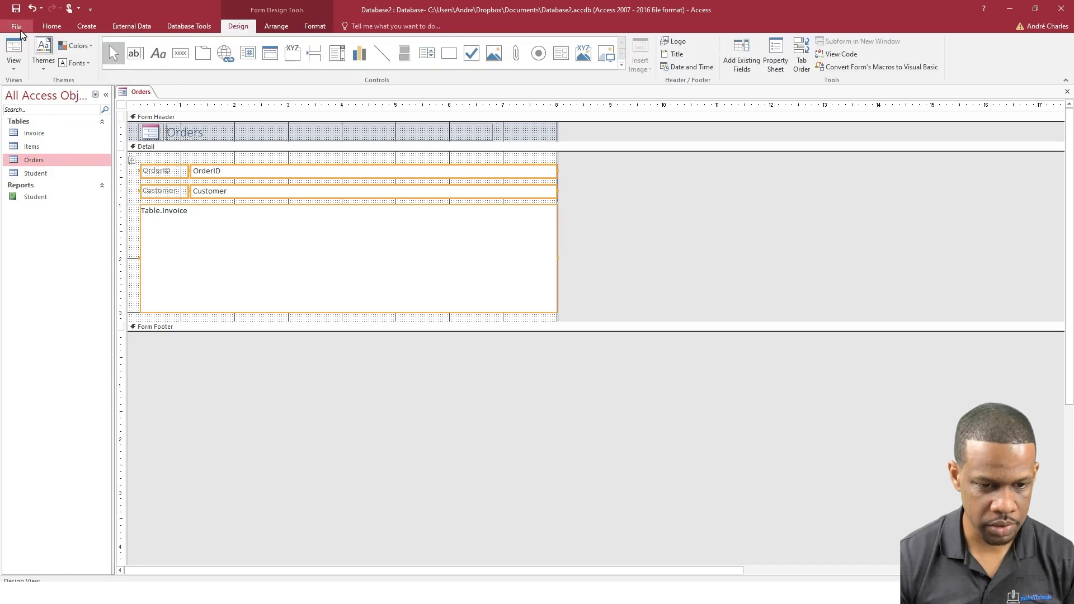
click(13, 73)
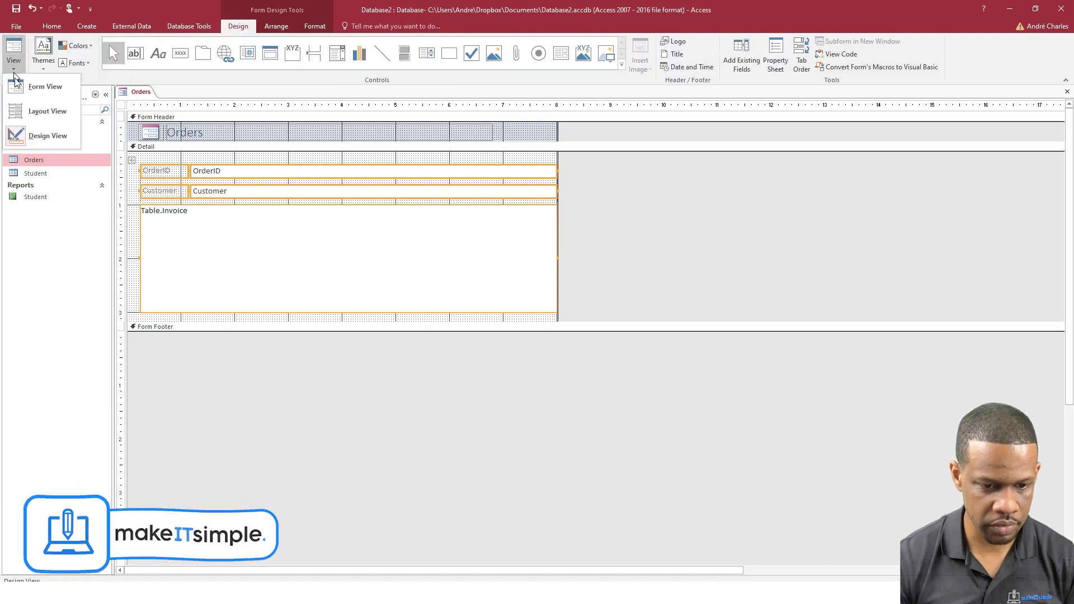
click(39, 133)
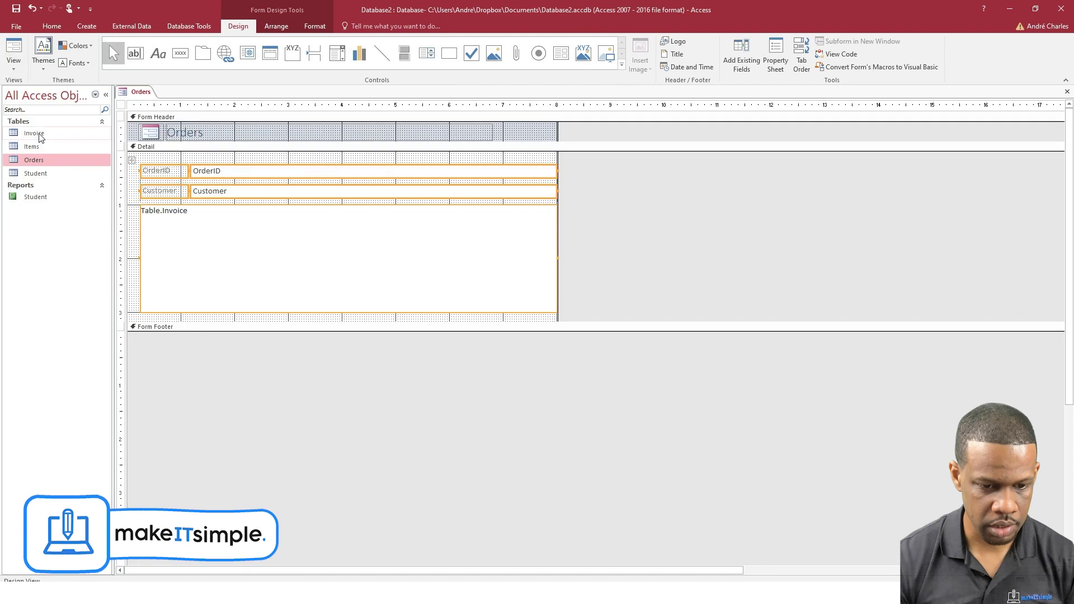
click(153, 227)
drag(152, 226, 151, 241)
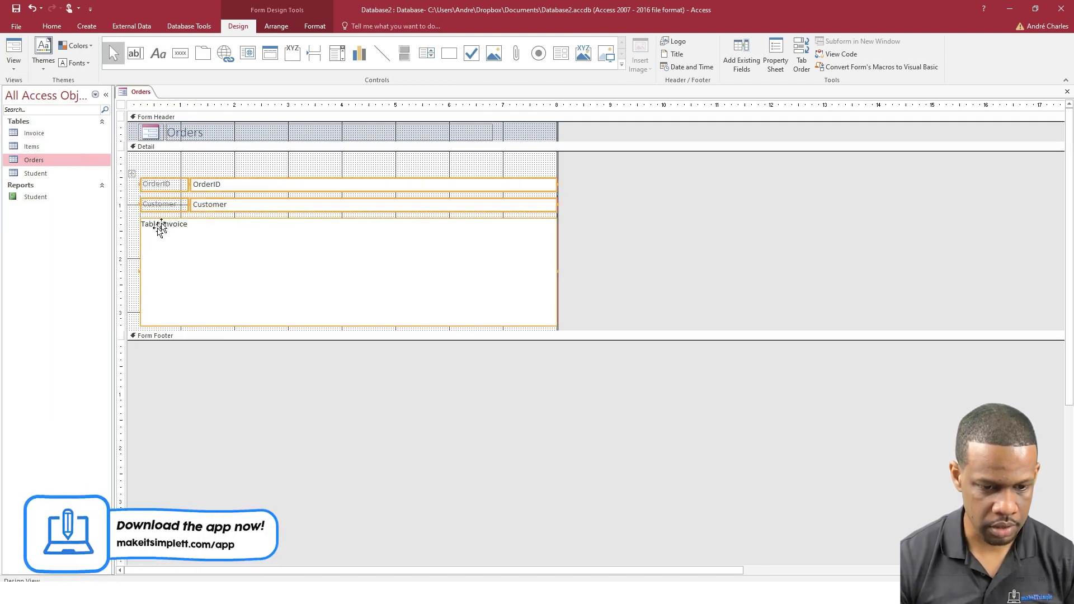
Narrow the OrderID, Customer and Table.Invoice controls so they end at about 6 on the horizontal ruler
click(200, 184)
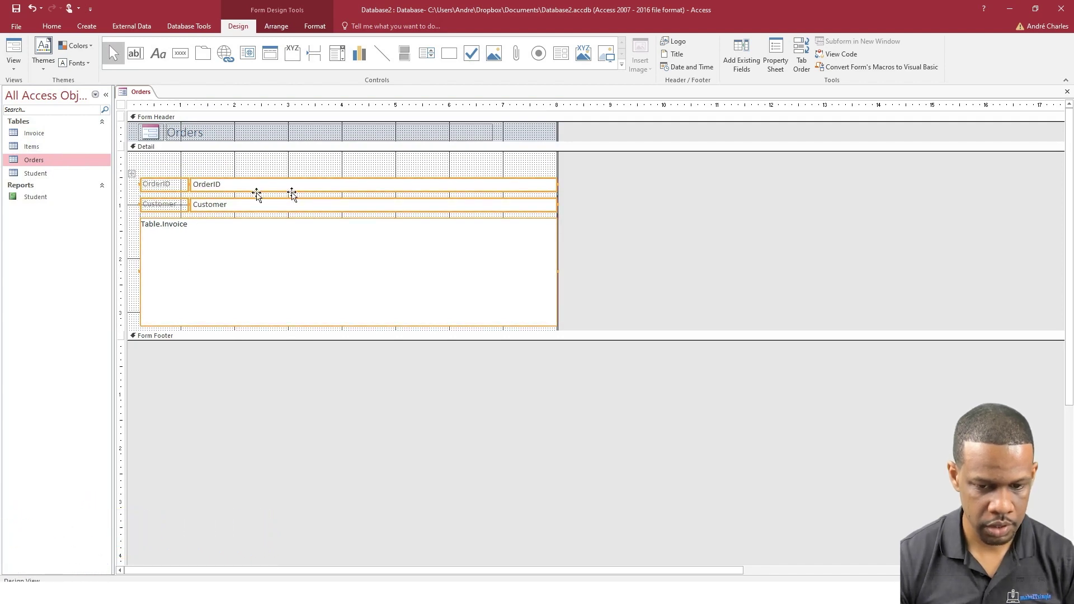
click(493, 185)
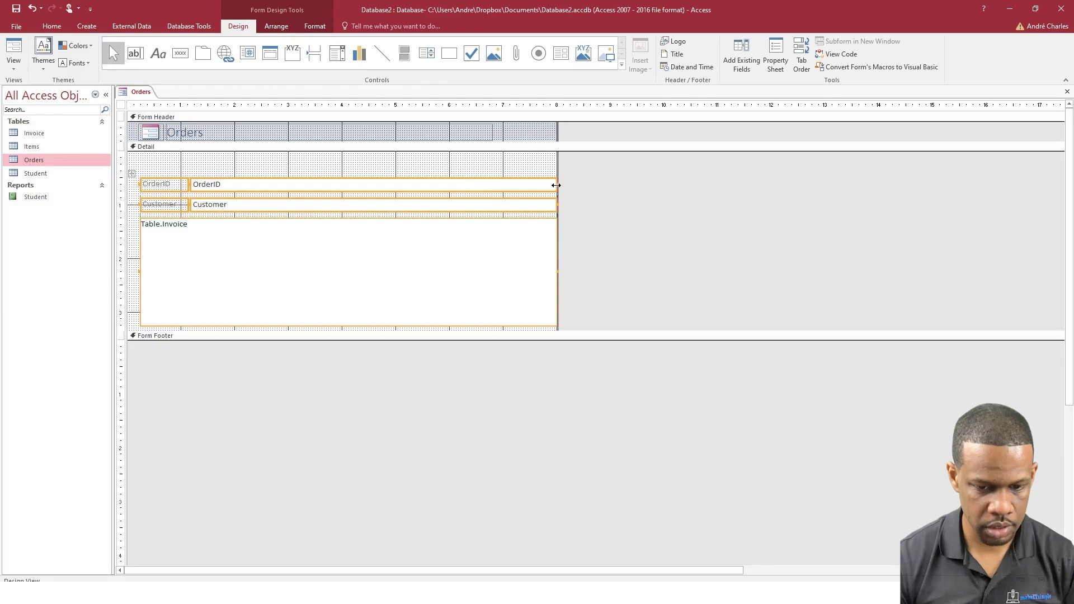
drag(556, 186, 452, 185)
click(509, 243)
click(414, 257)
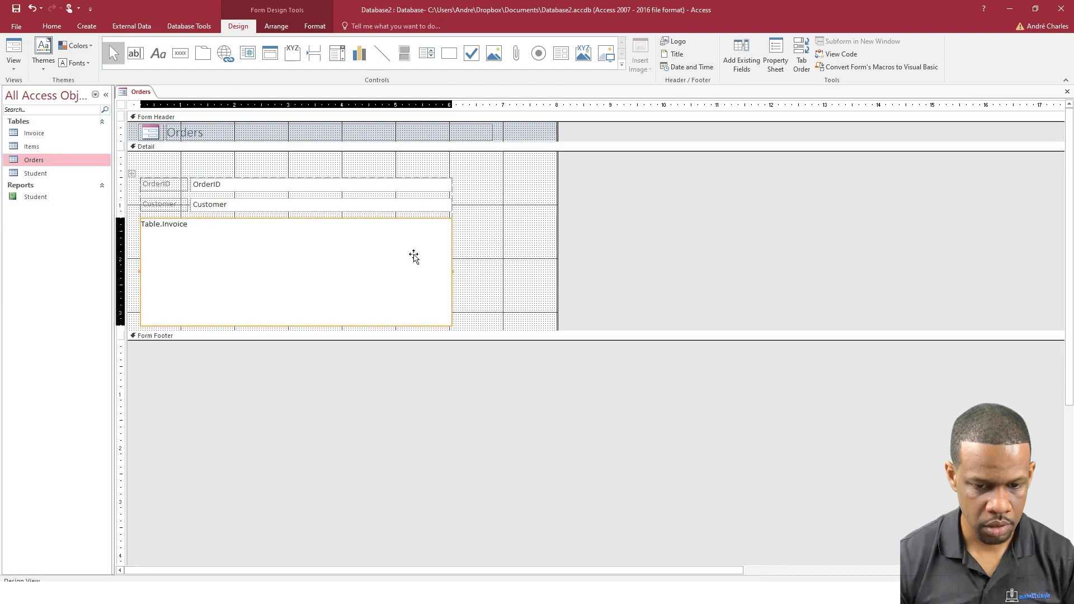
Widen the stacked form controls from the Customer field so they end at about 7.4 on the horizontal ruler
click(429, 205)
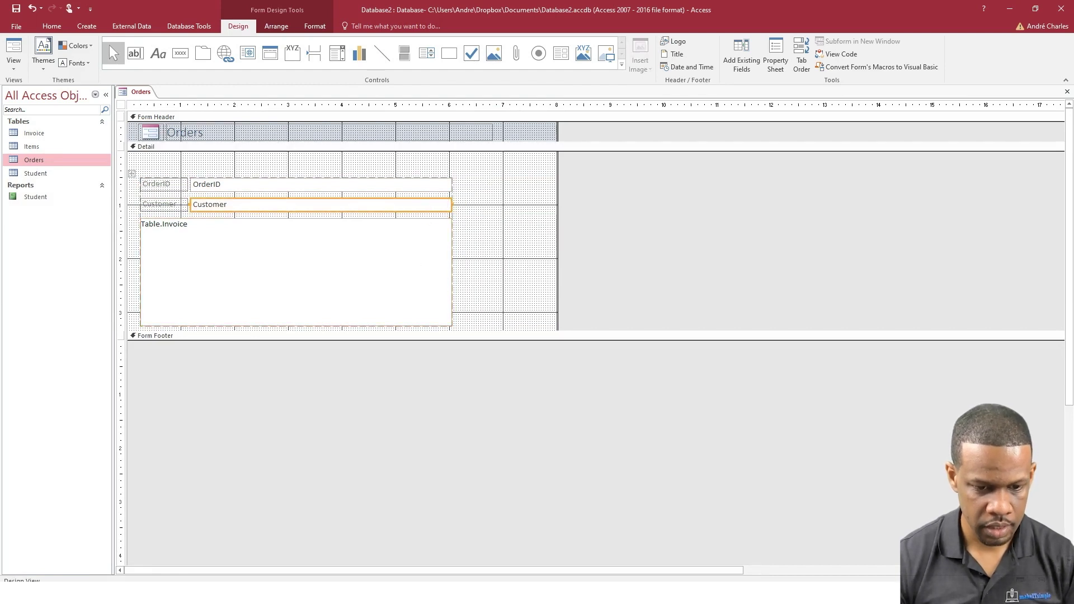
mouse_move(451, 204)
mouse_down()
mouse_move(267, 196)
mouse_move(267, 204)
mouse_move(526, 204)
mouse_up()
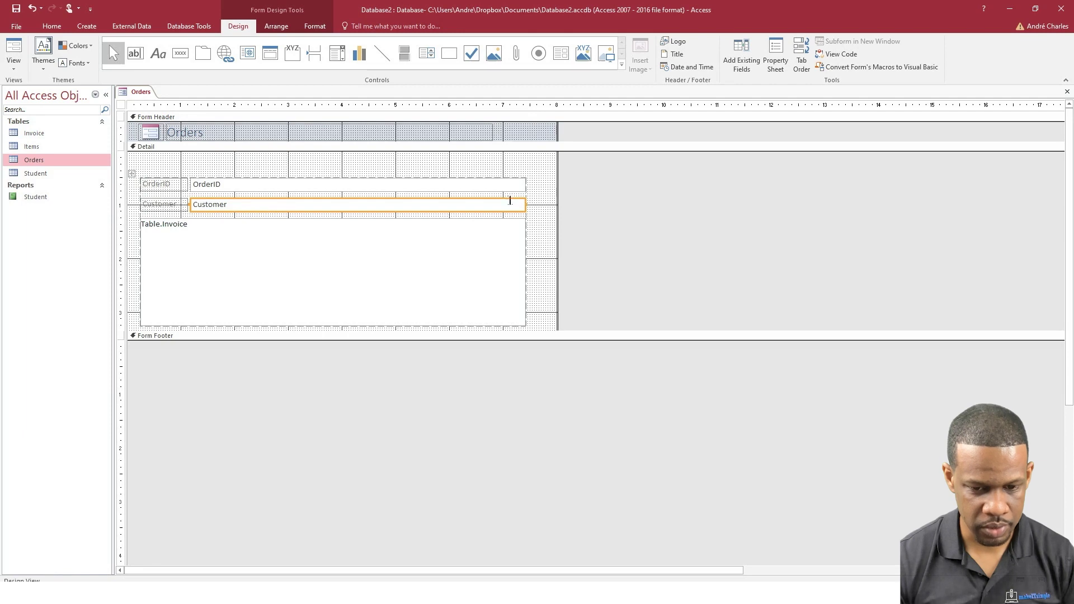
click(510, 202)
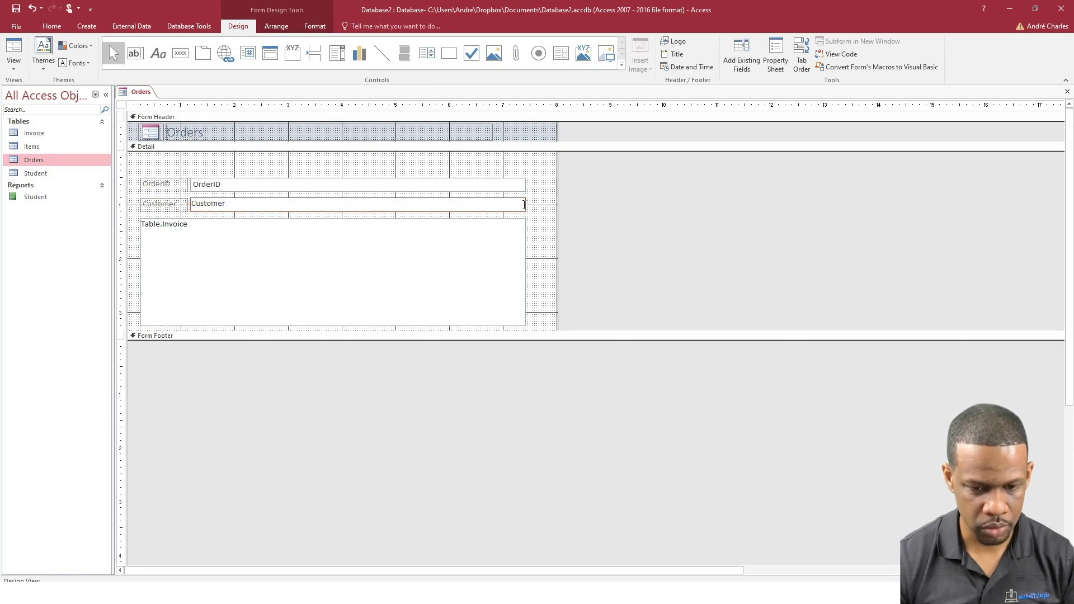
click(515, 238)
click(524, 206)
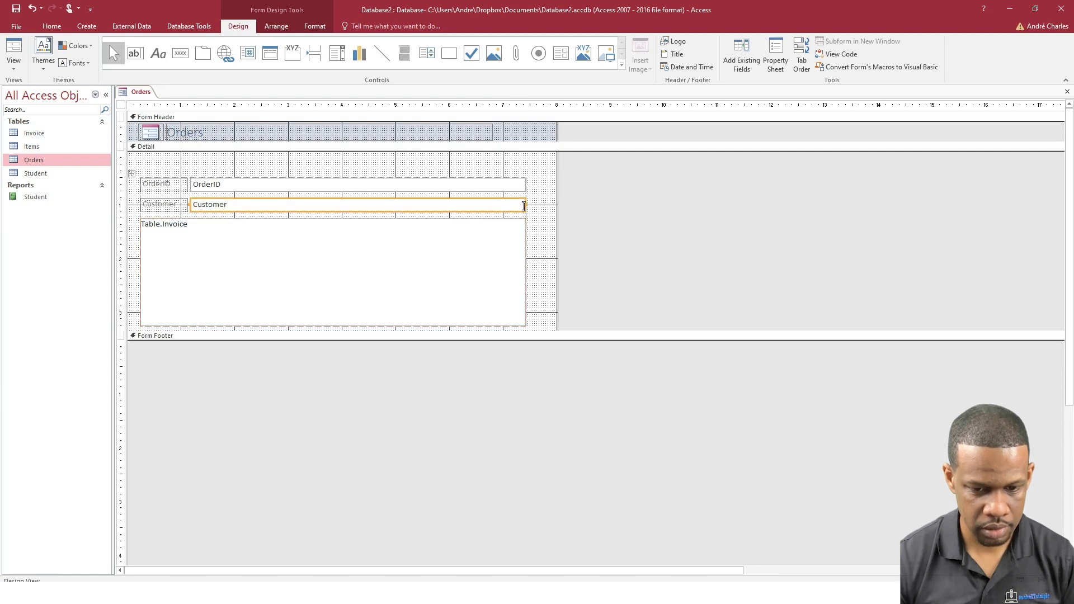
Widen the form's design area so it ends at about 11 on the horizontal ruler
click(524, 206)
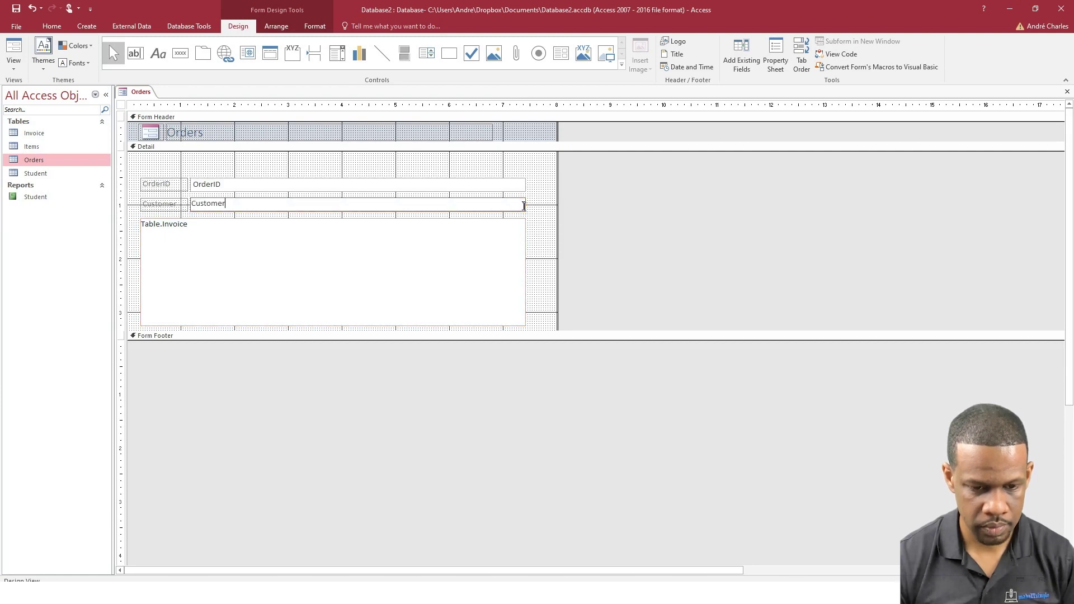
click(492, 223)
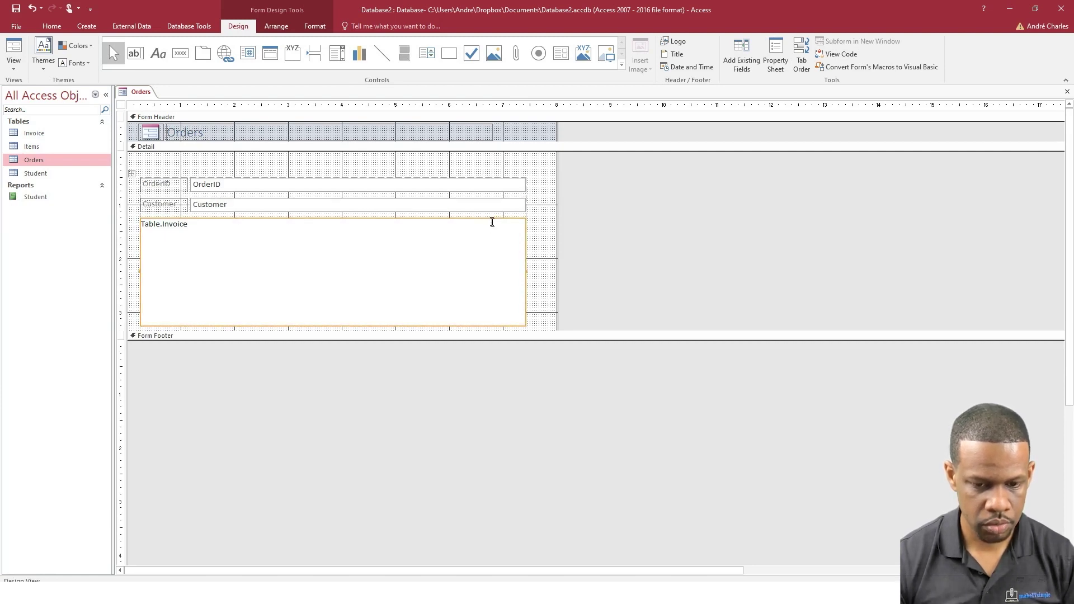
click(518, 206)
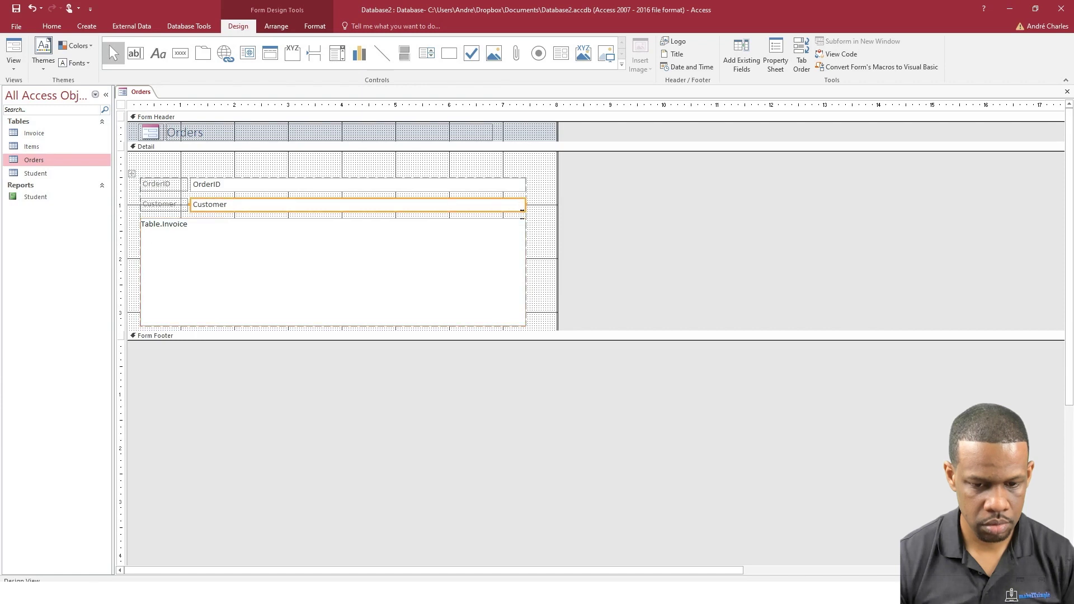
click(545, 218)
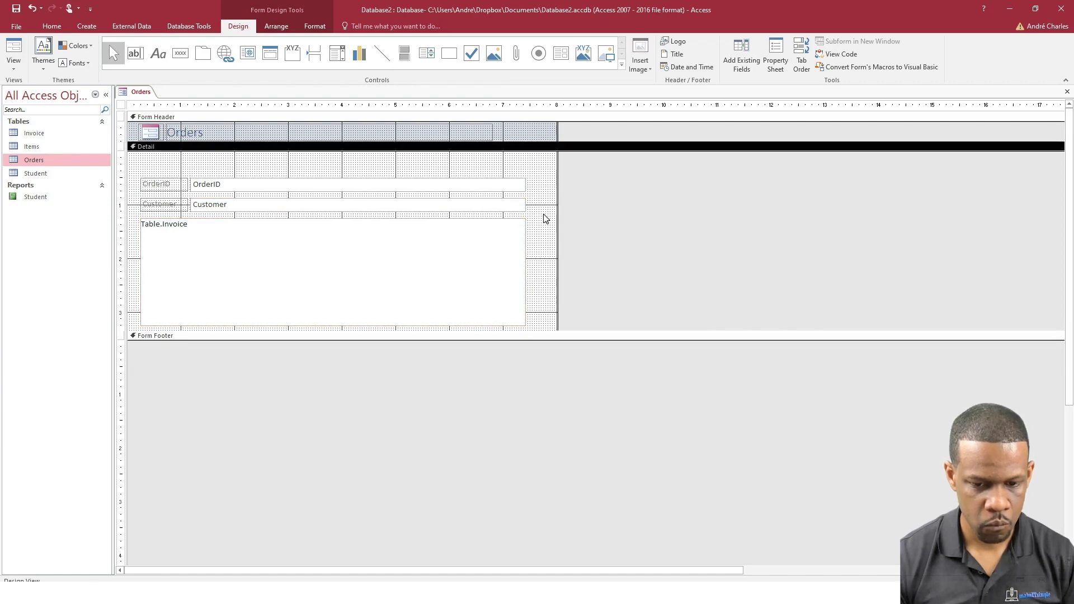
drag(557, 213, 722, 231)
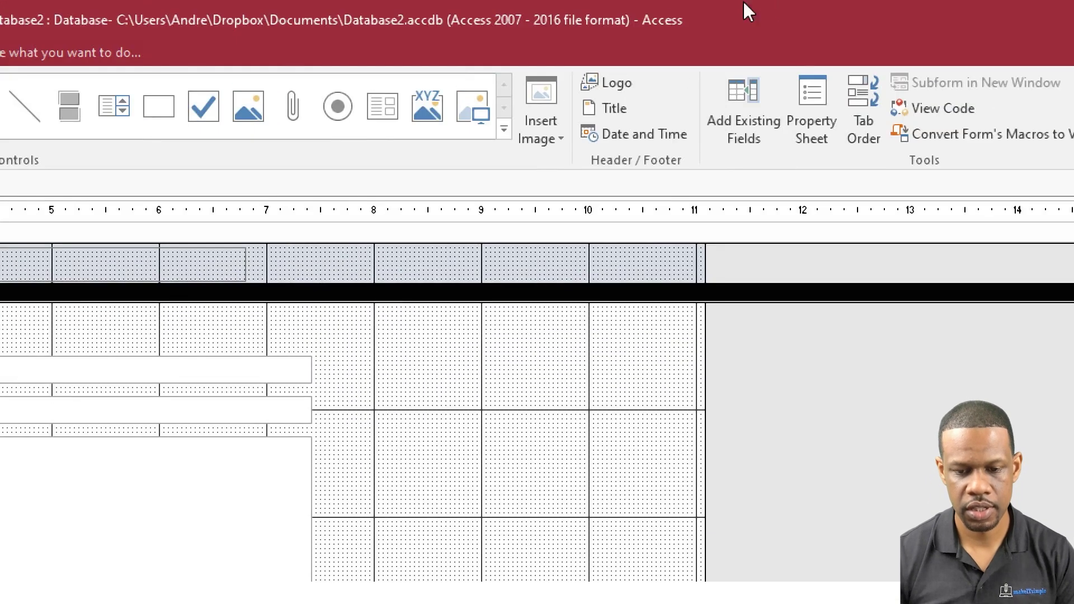
Show the available fields from all tables and add the Student table's Name field to the Orders form
click(738, 122)
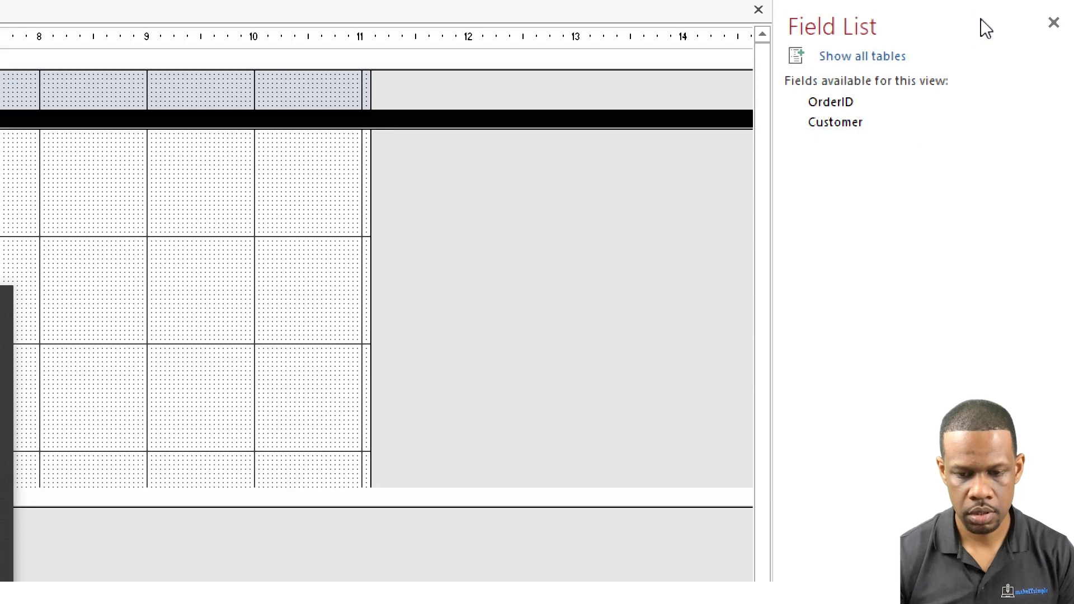
key(super)
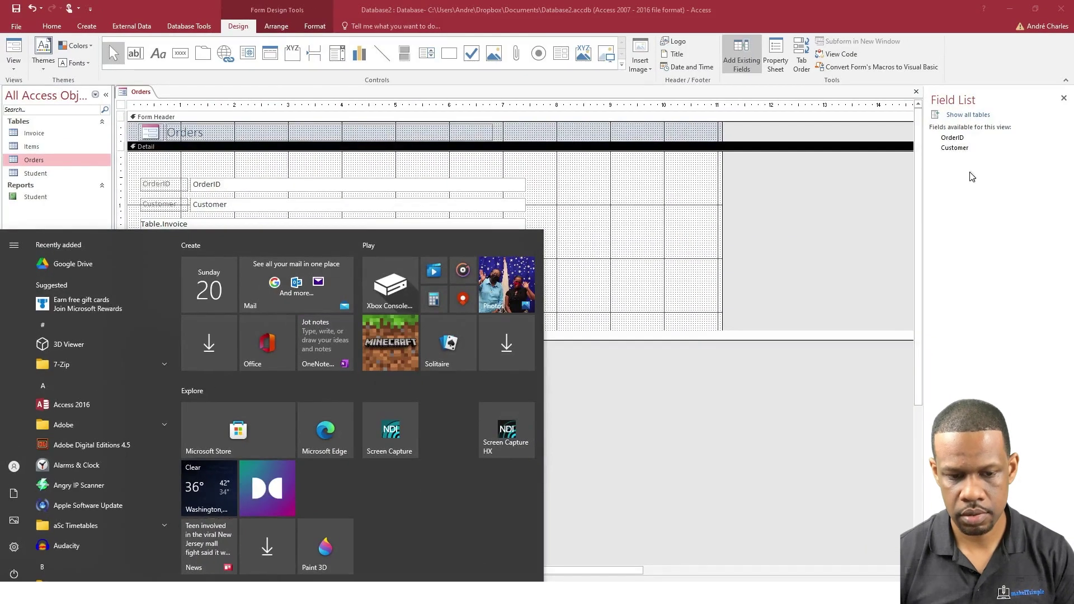
click(885, 224)
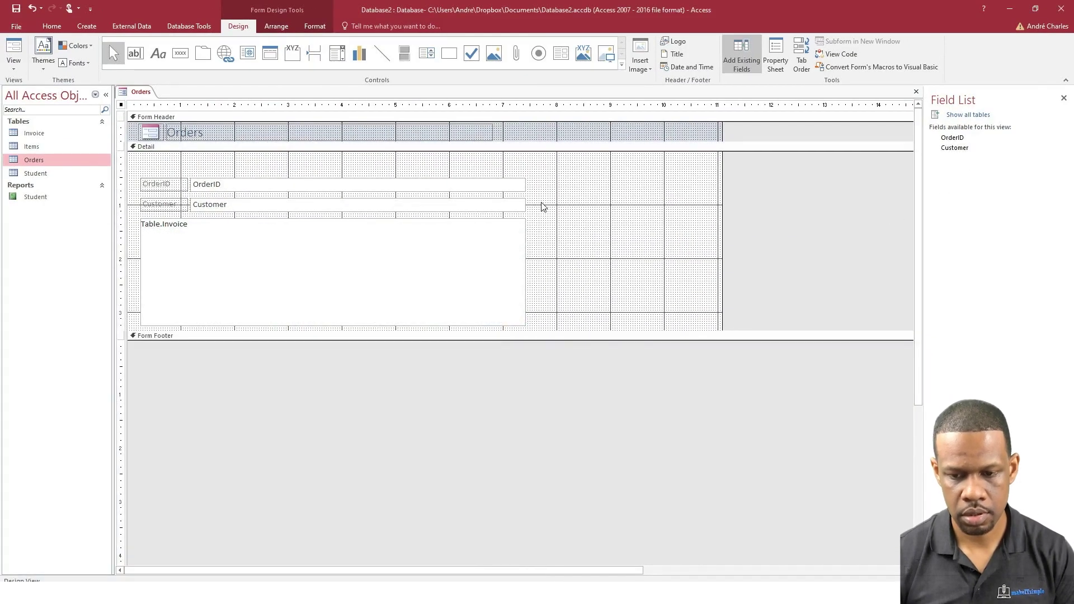
click(960, 115)
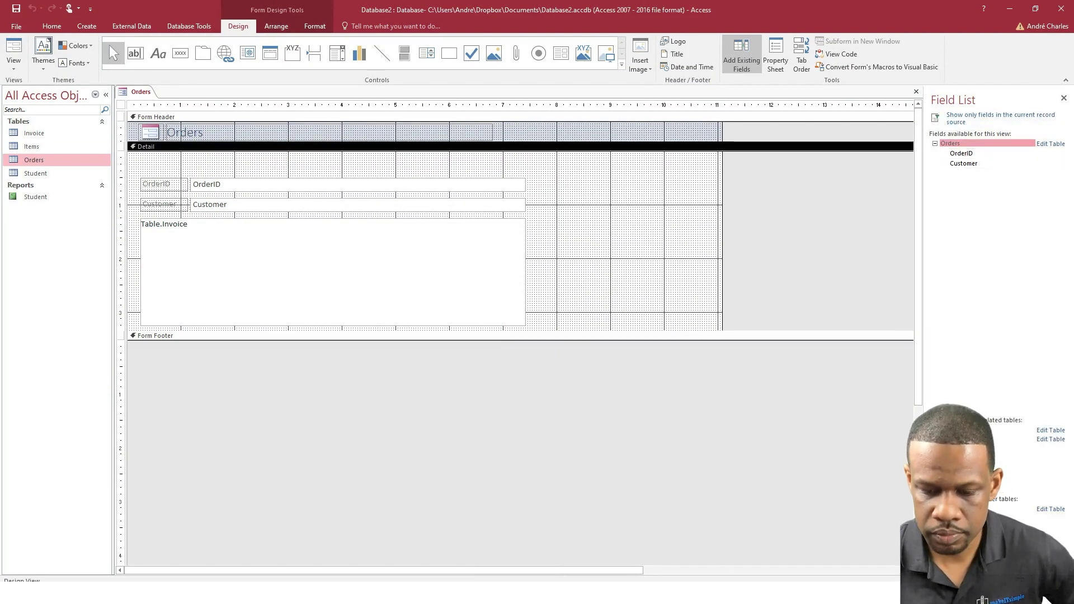
click(951, 457)
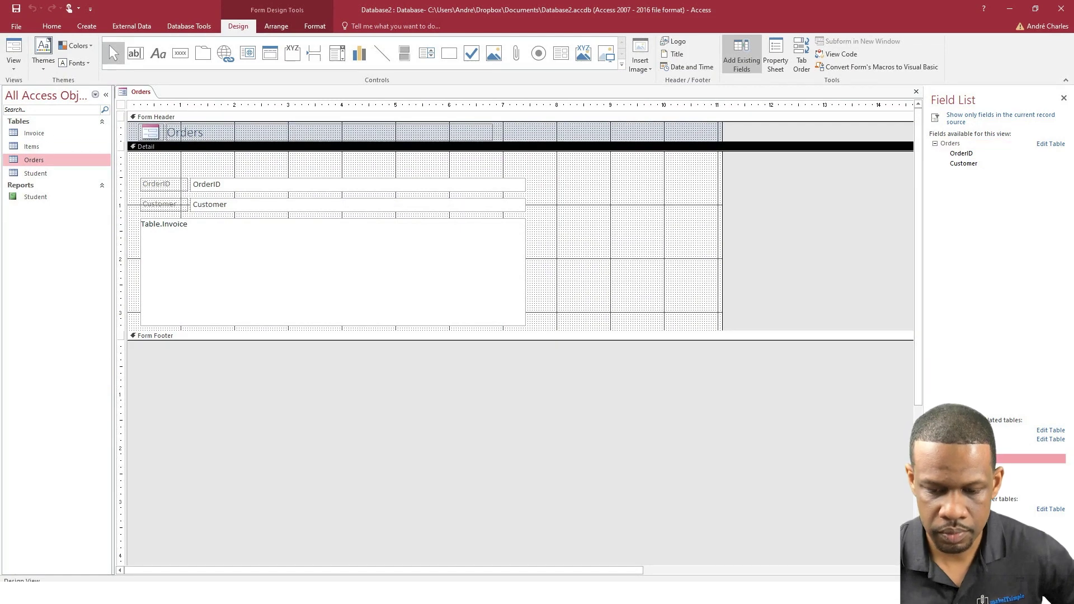
double_click(958, 458)
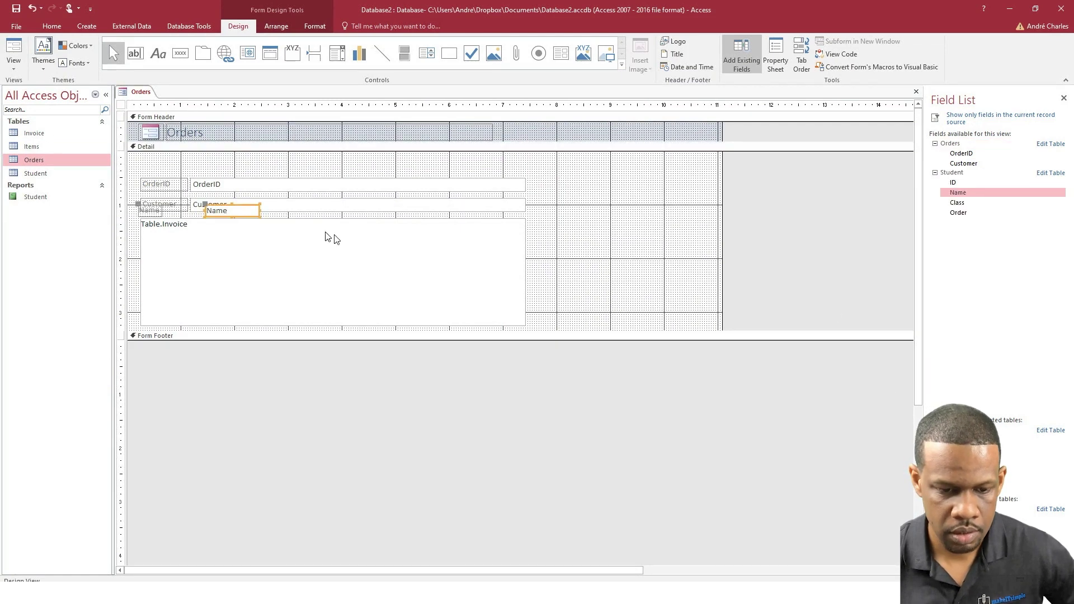
Move the Name label and field beside the Customer field, with the Name field spanning about 8.8 to 9.9 on the horizontal ruler
click(254, 206)
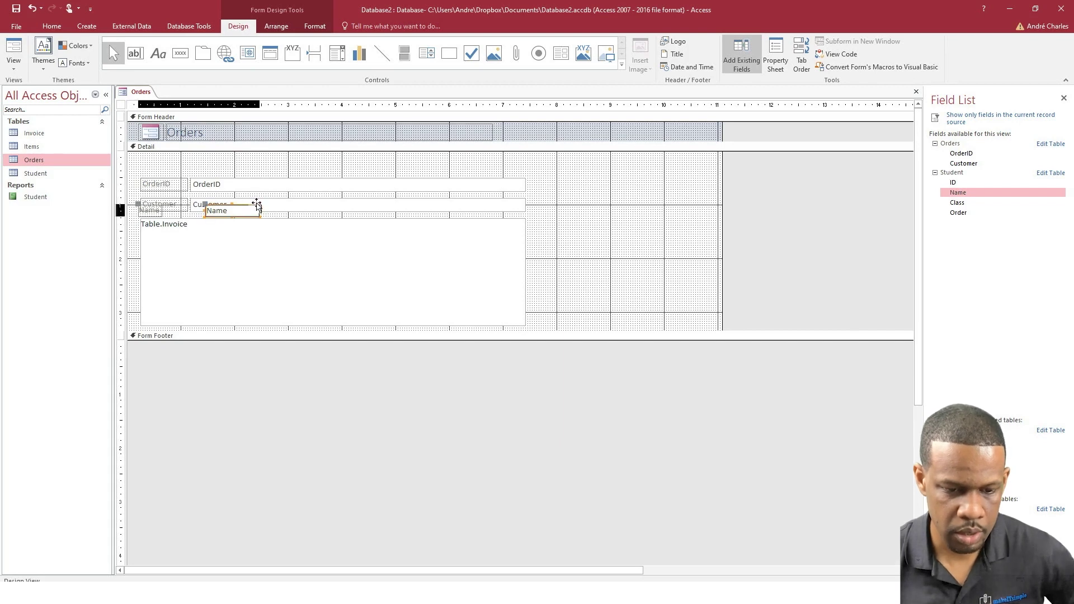
drag(257, 205, 604, 205)
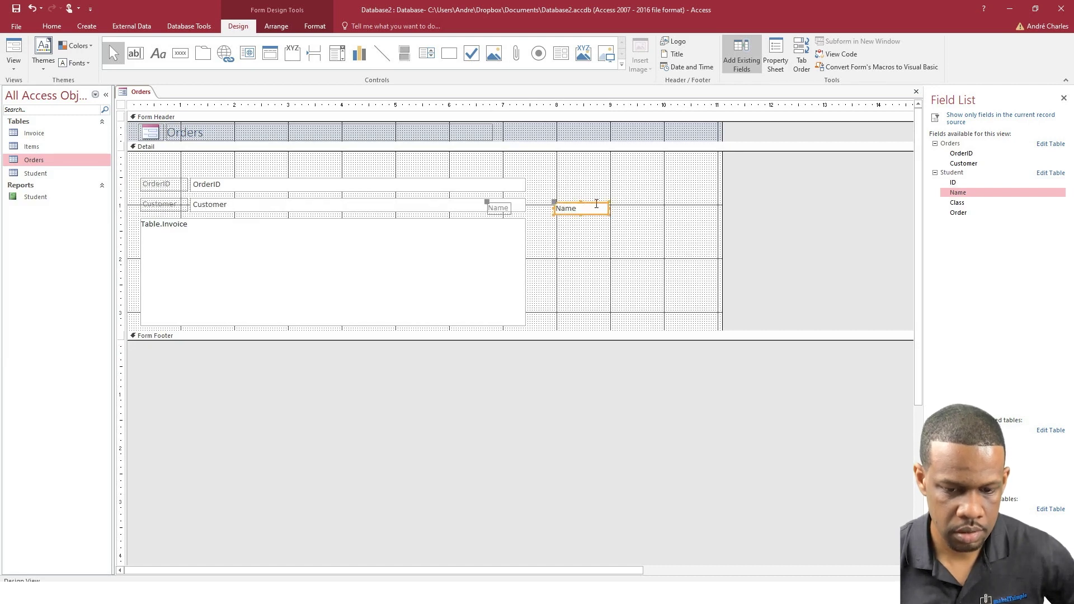
drag(596, 206, 645, 203)
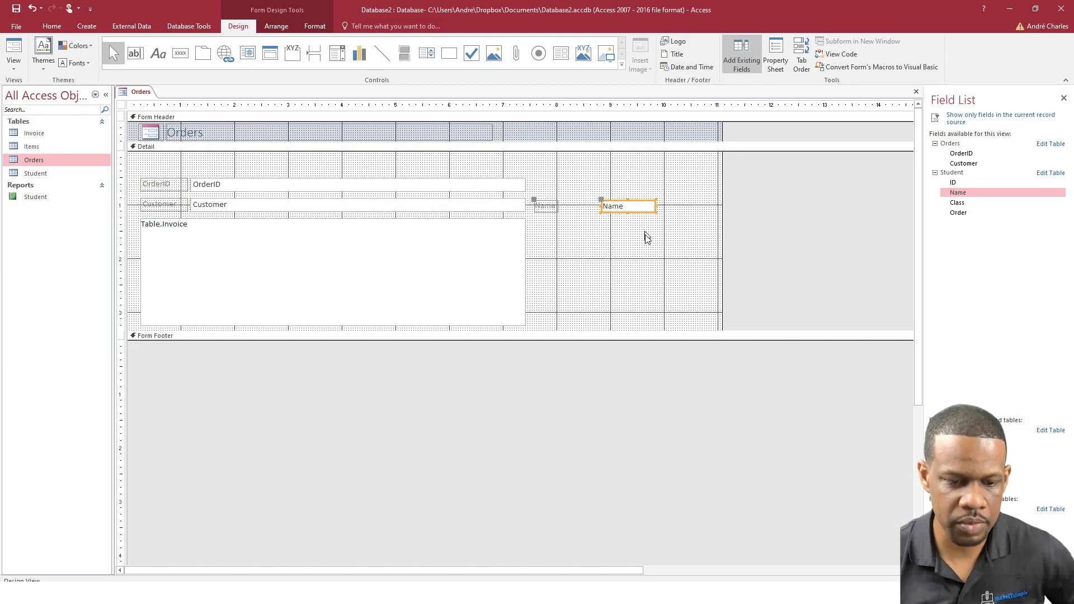
click(645, 238)
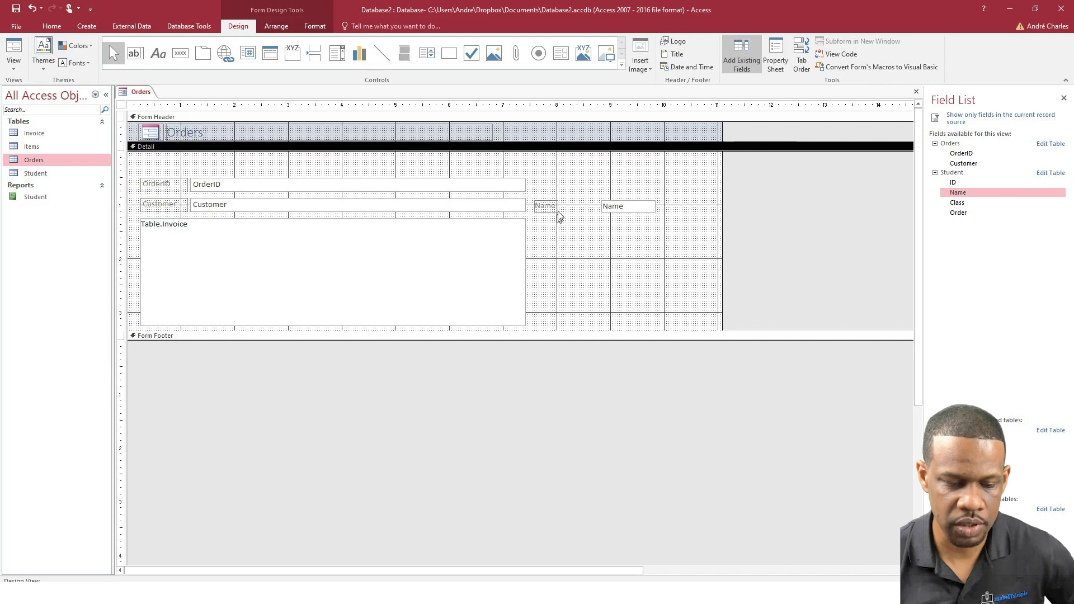
click(499, 210)
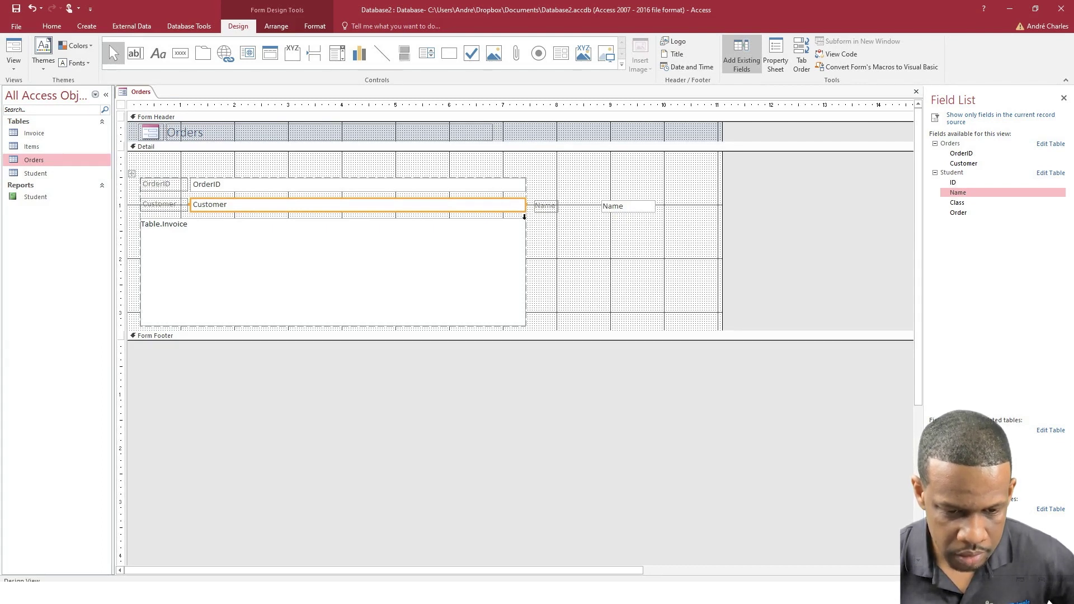
click(552, 228)
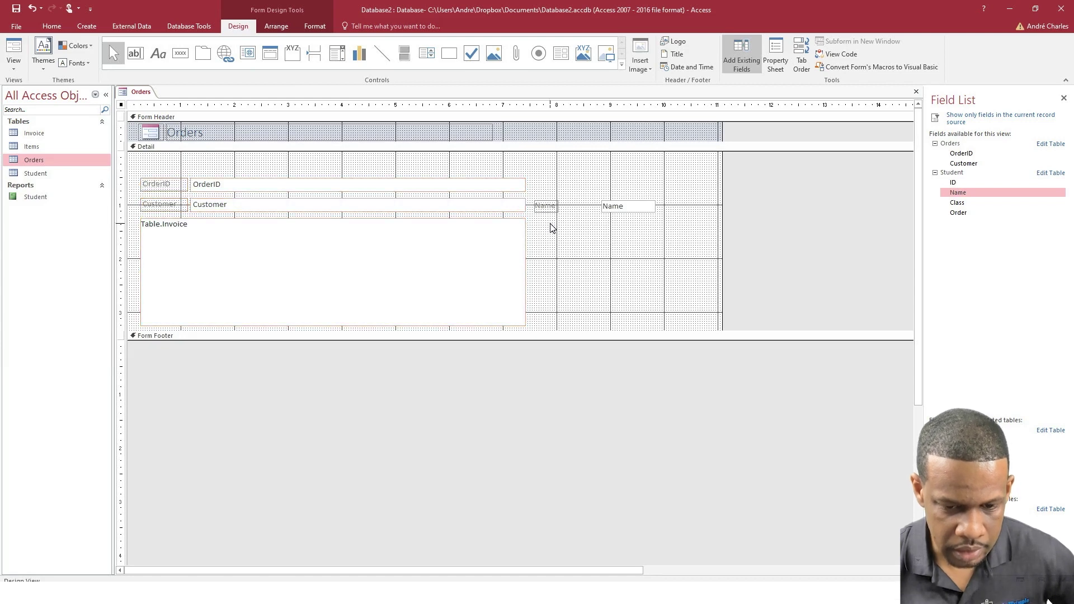
click(512, 208)
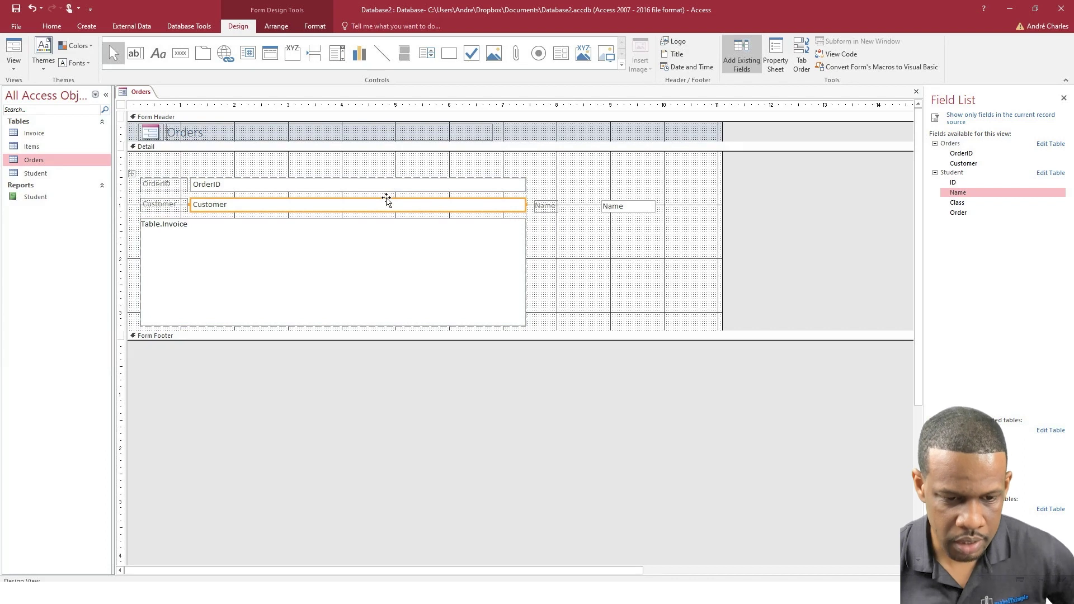
click(556, 242)
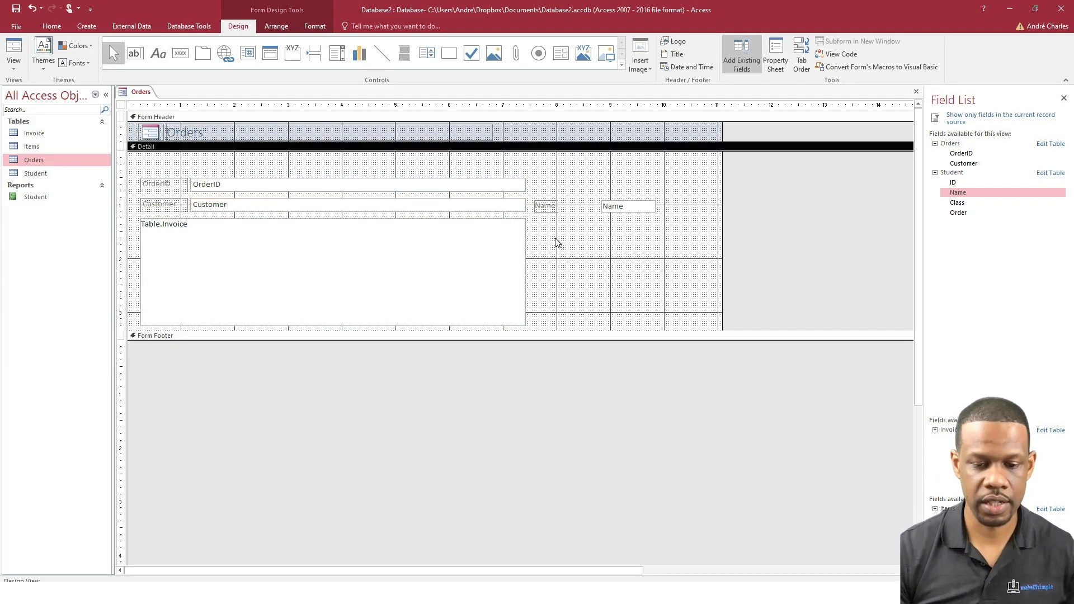
Switch the form to Form View and save it under the name Orders
click(14, 50)
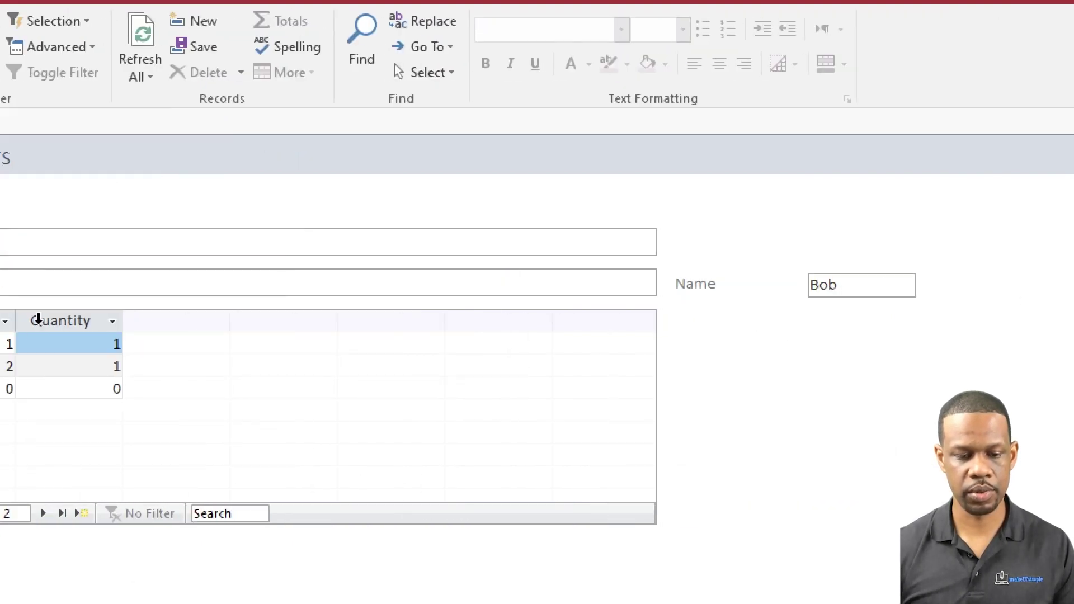
right_click(286, 134)
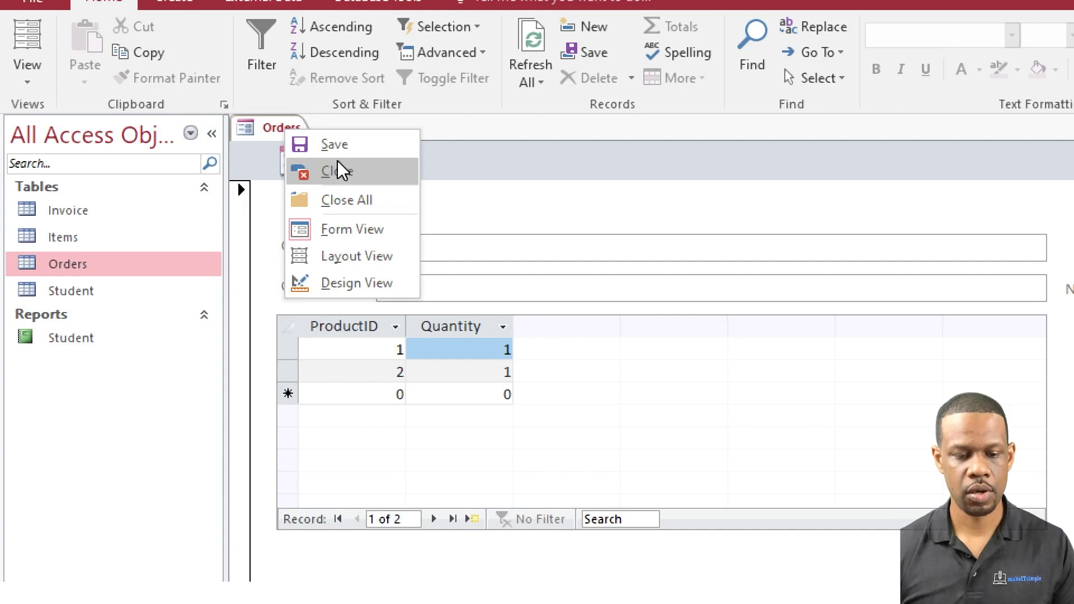
click(336, 146)
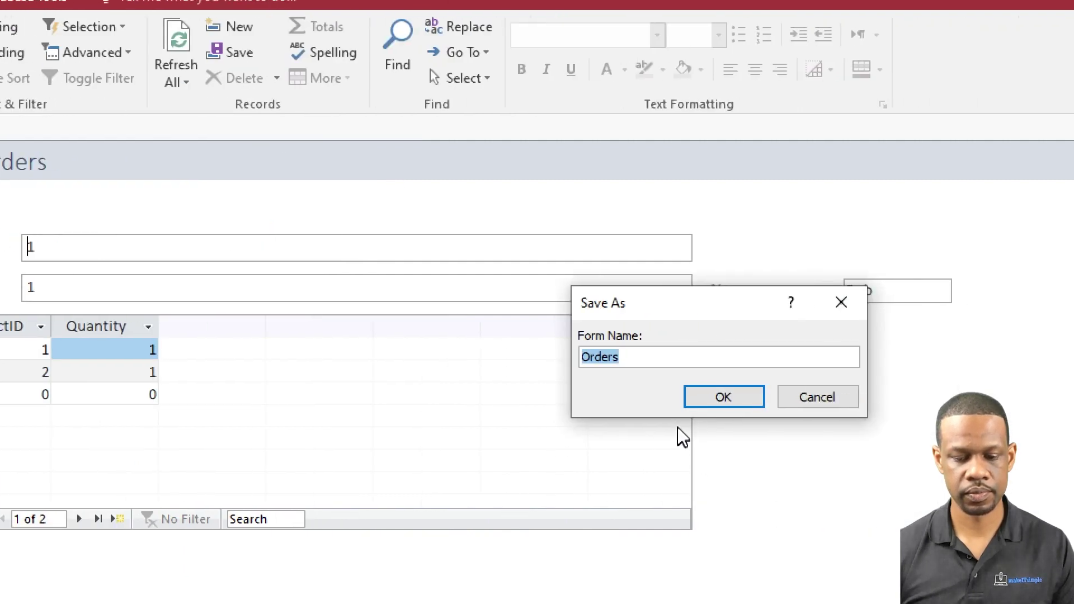
click(805, 402)
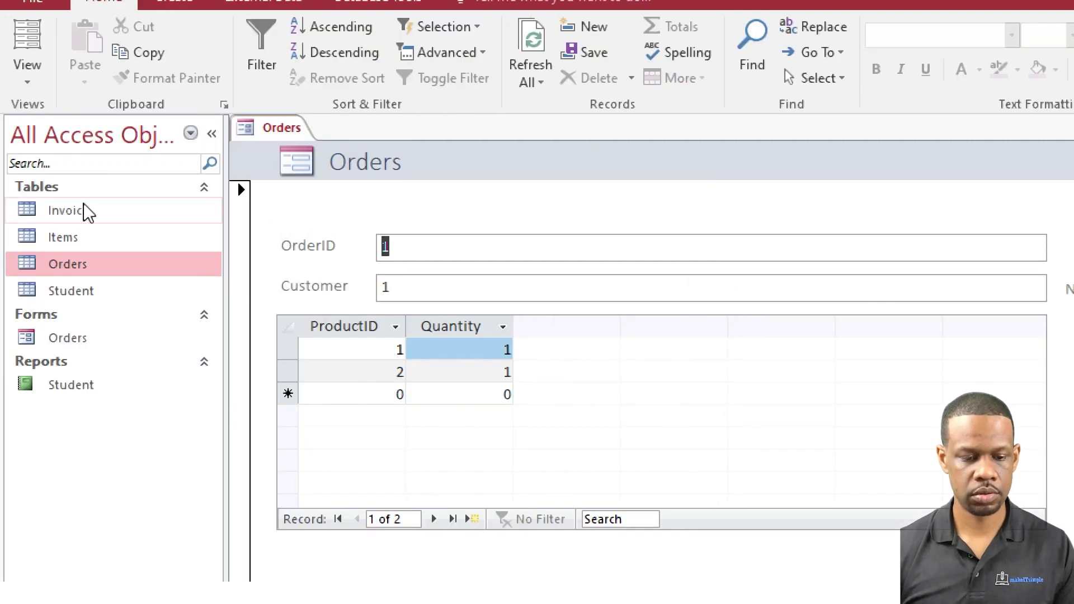
Close the Orders form and create a new form based on the Student table
click(77, 292)
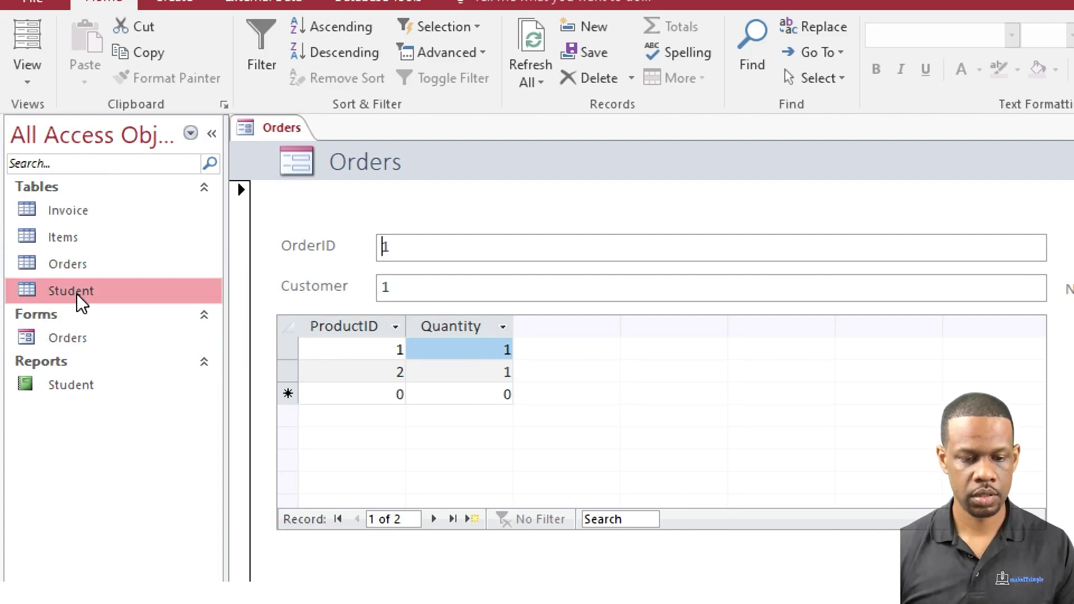
right_click(281, 130)
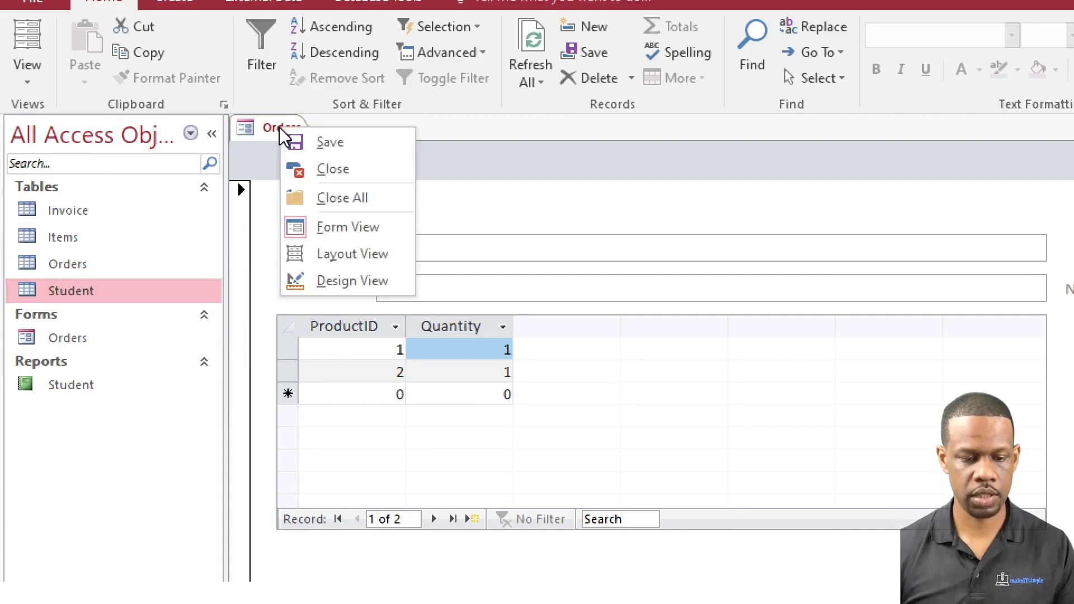
click(324, 169)
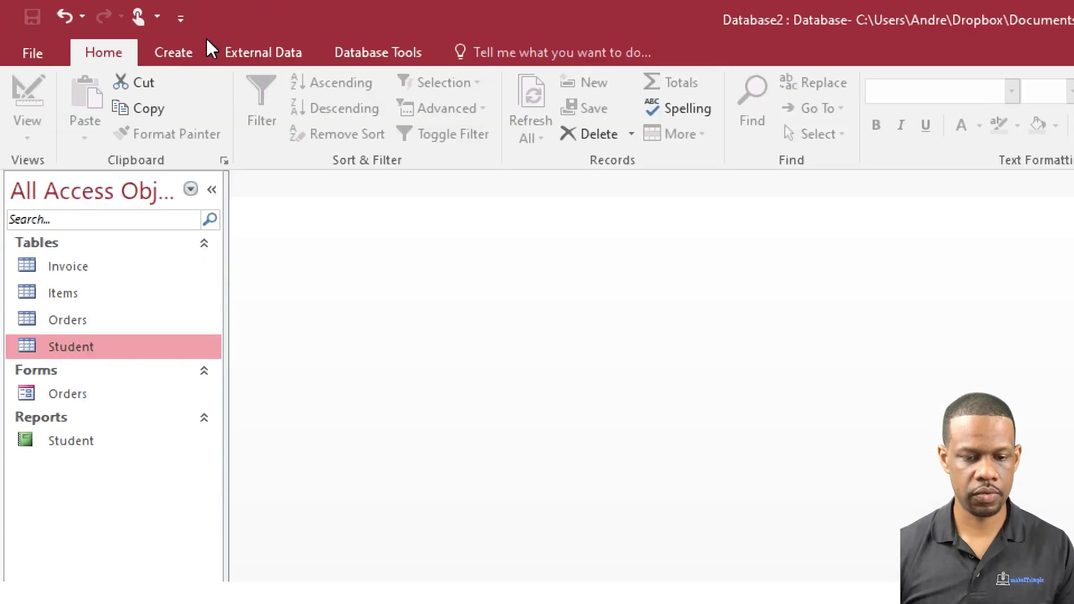
click(193, 48)
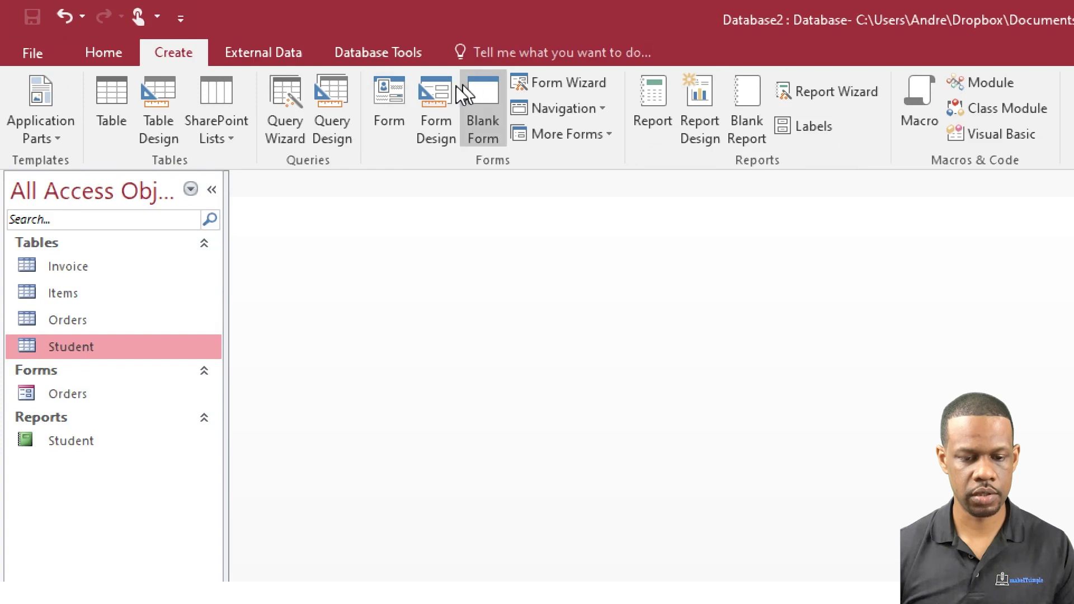
click(372, 96)
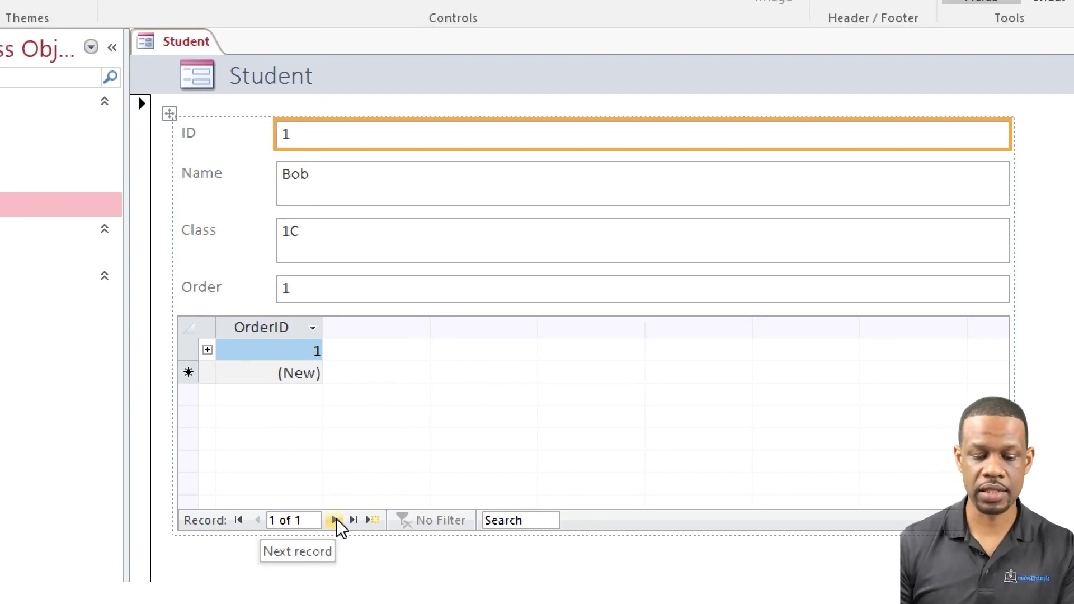
Step the OrderID subform forward and back, advance the Student form to a new blank record, and select its ID field
click(335, 520)
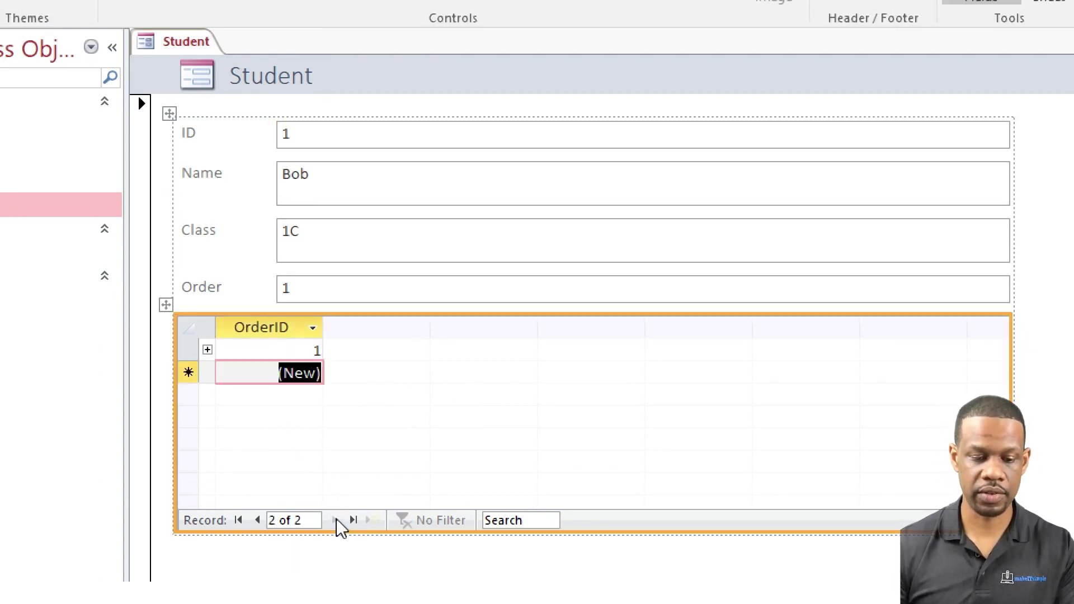
click(331, 137)
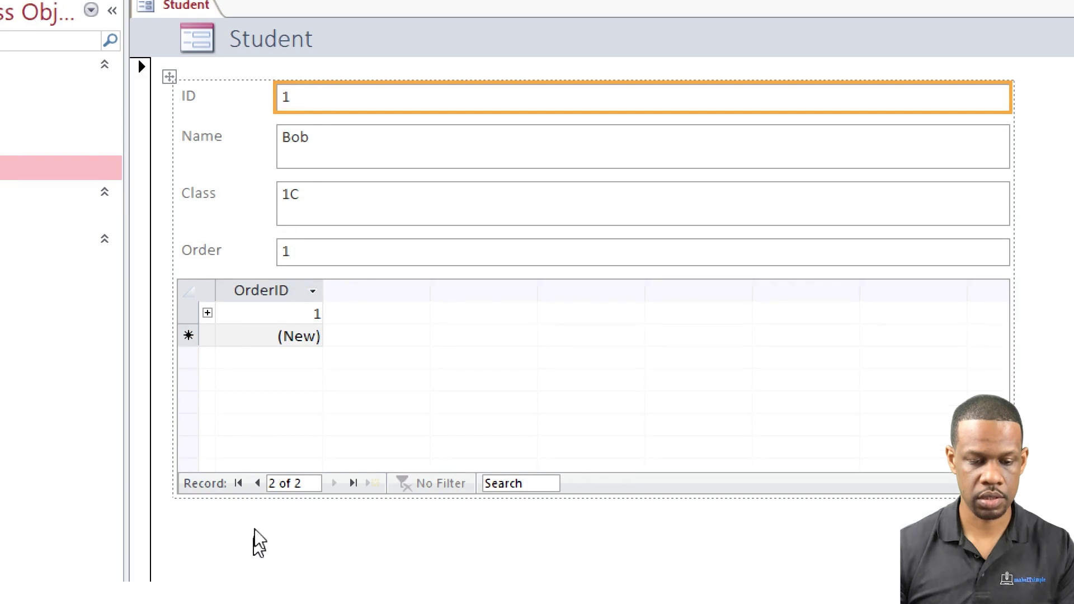
click(258, 520)
click(258, 482)
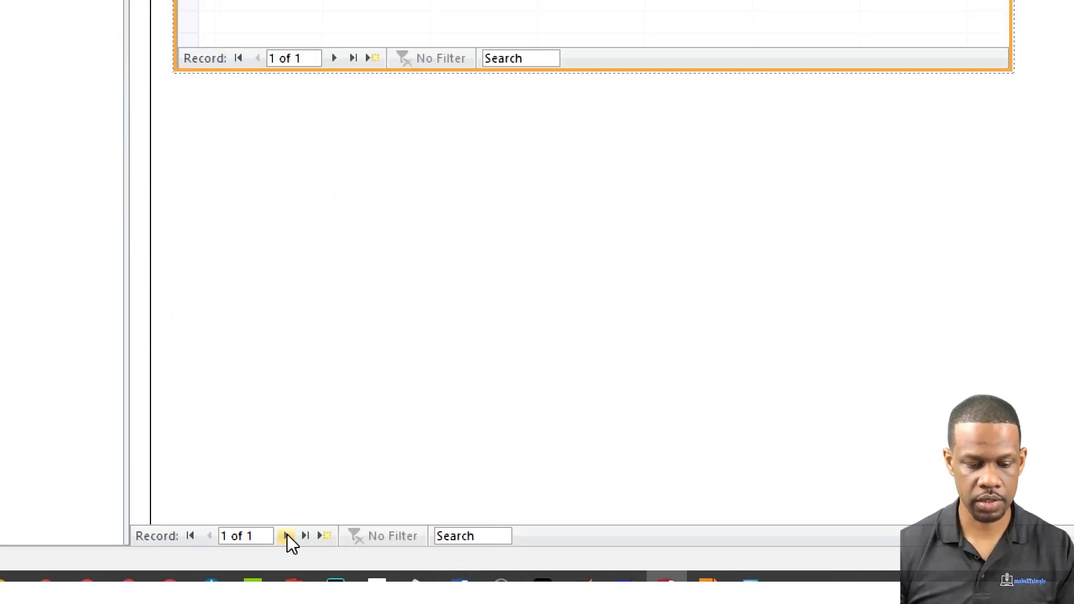
click(287, 535)
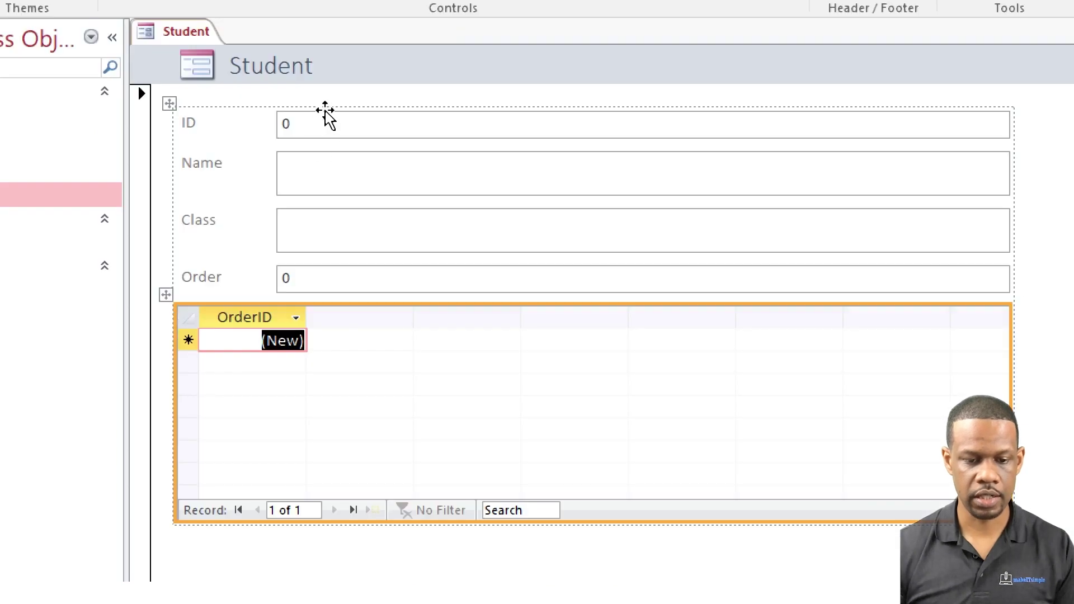
click(321, 123)
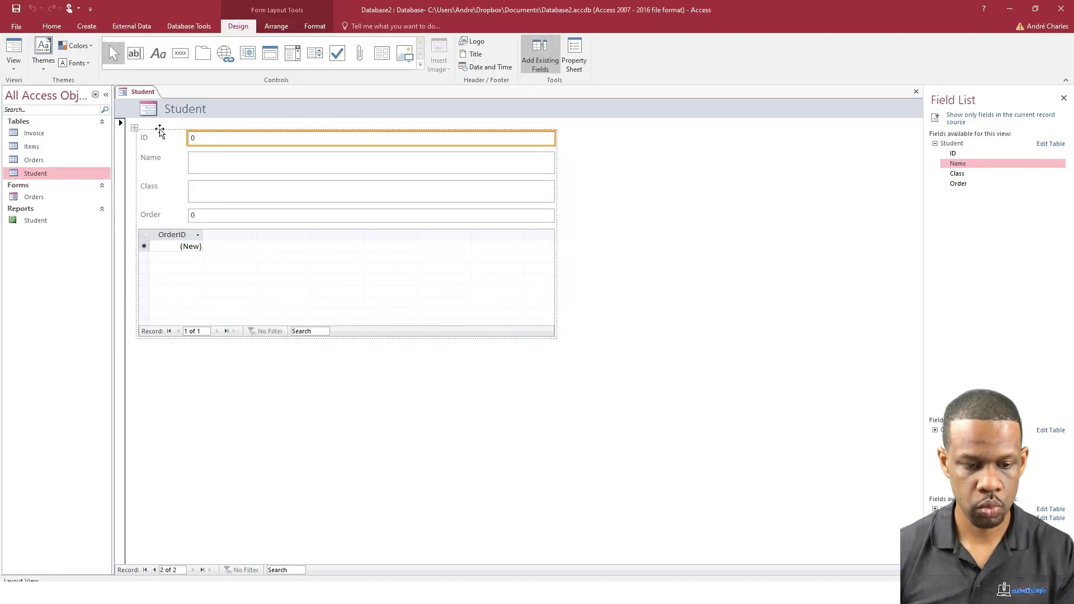
Switch the Student form to Form View and fill the blank record with ID 2, the student's name, class 1c and order 2
click(17, 67)
click(45, 87)
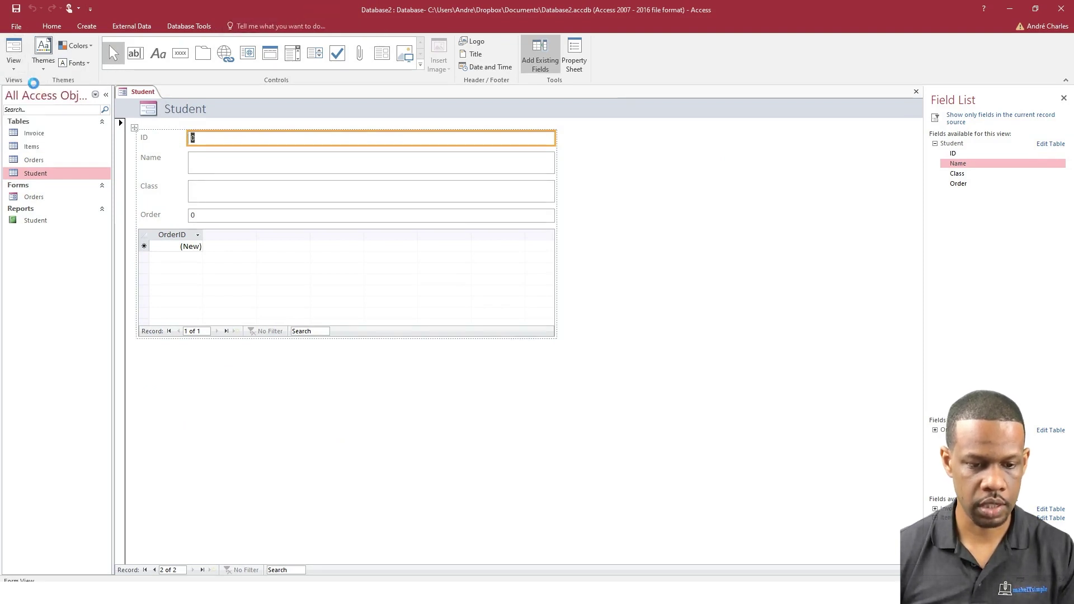
click(213, 139)
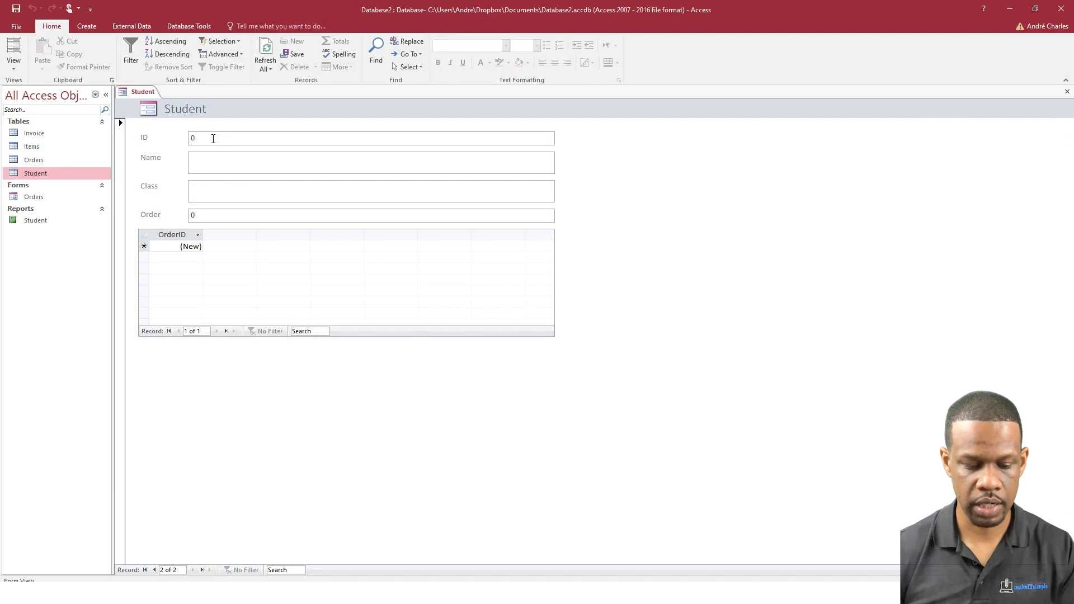
key(BackSpace)
text(2)
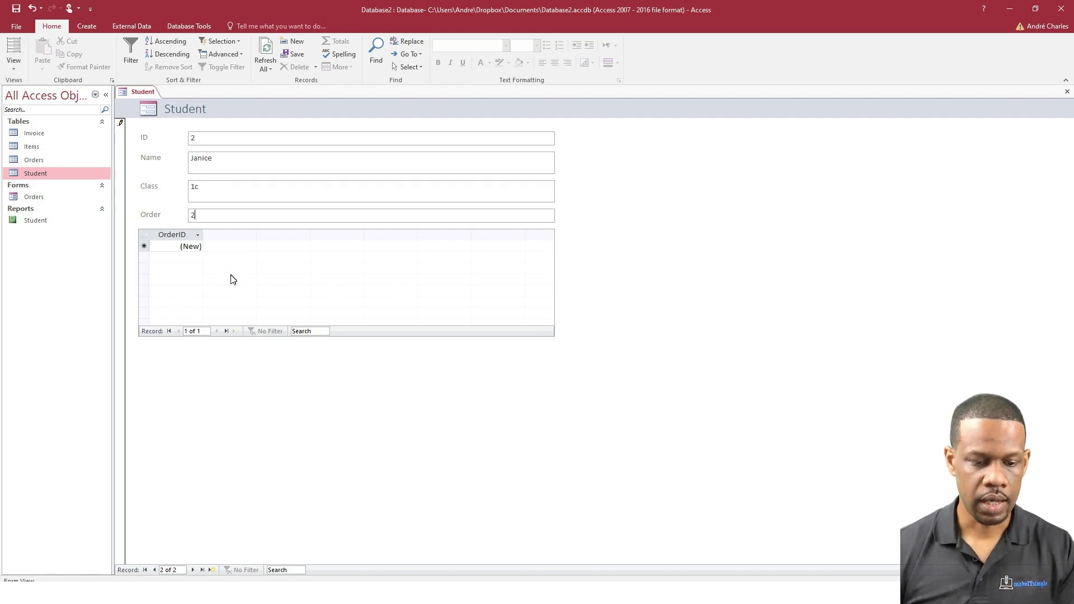
Try to enter a new OrderID row in the subform, and return to the student record with ID 2
click(176, 247)
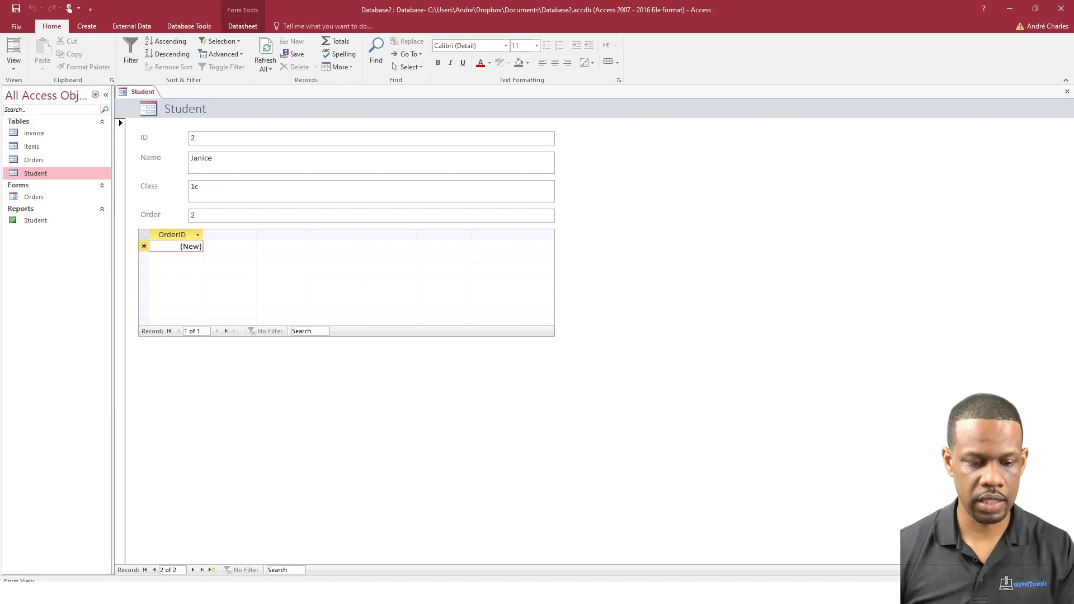
key(Tab)
click(192, 246)
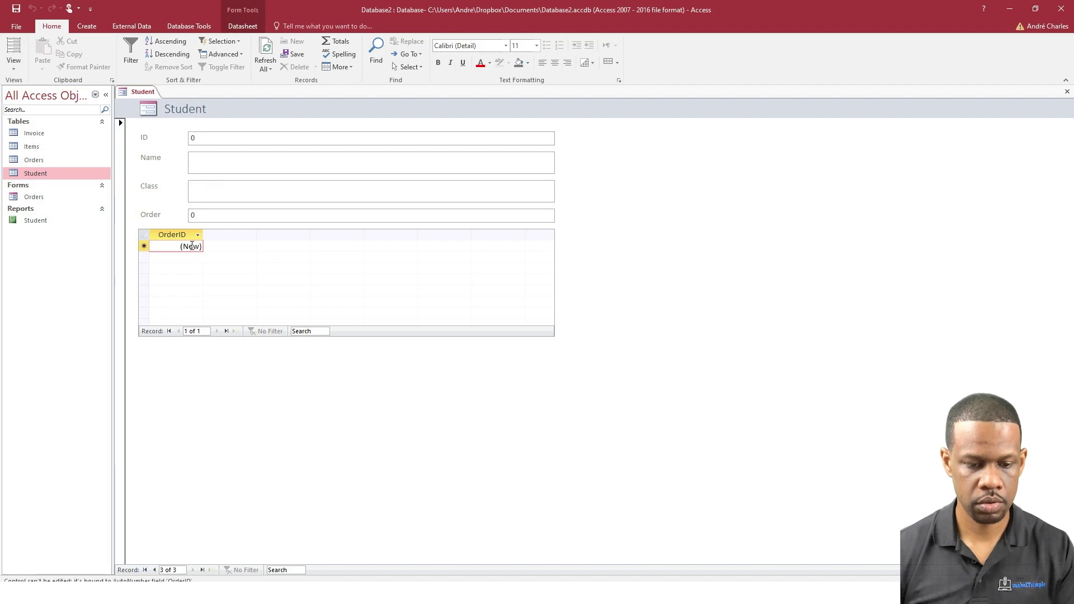
key(Tab)
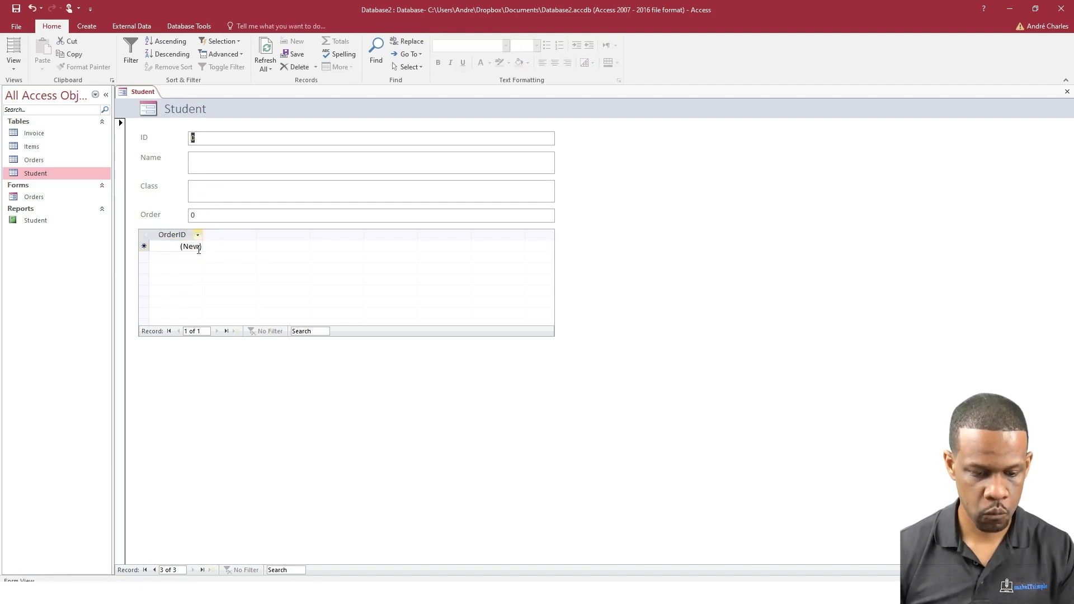
click(155, 571)
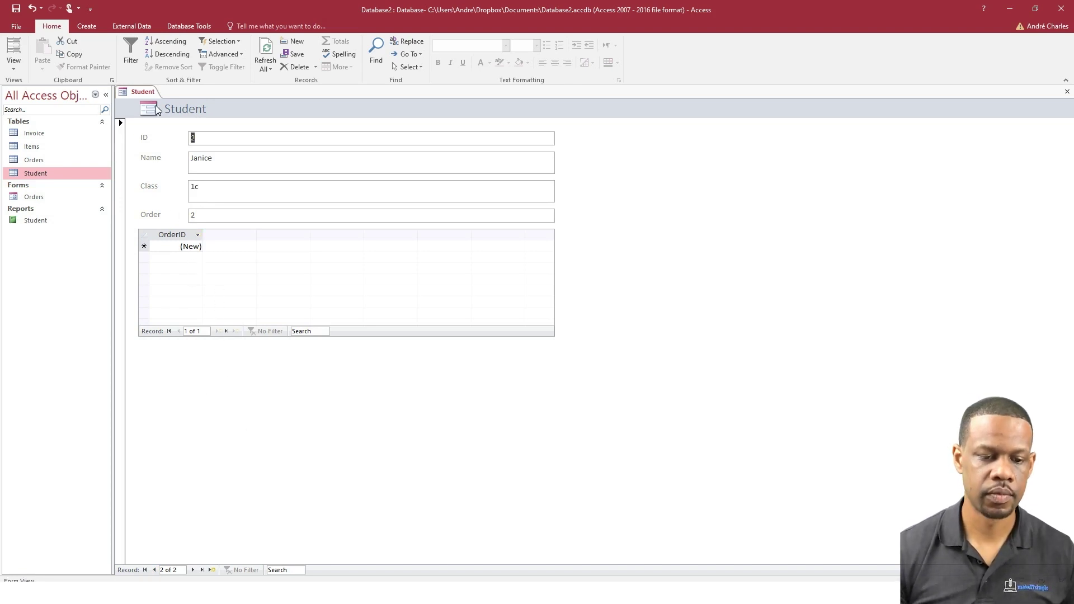
Save the form under the name Student and close it
right_click(140, 92)
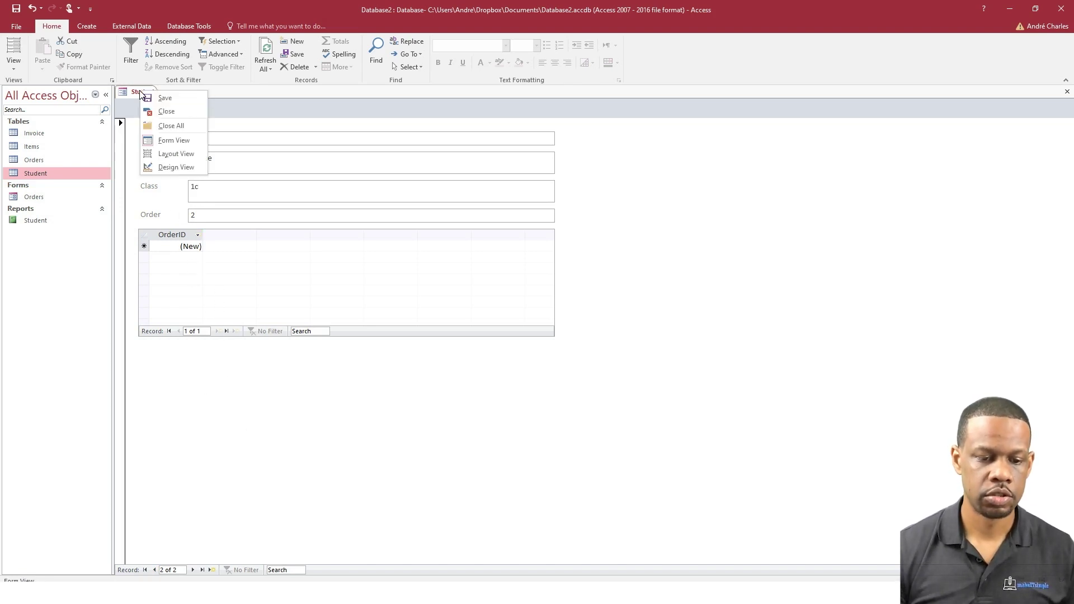
click(173, 99)
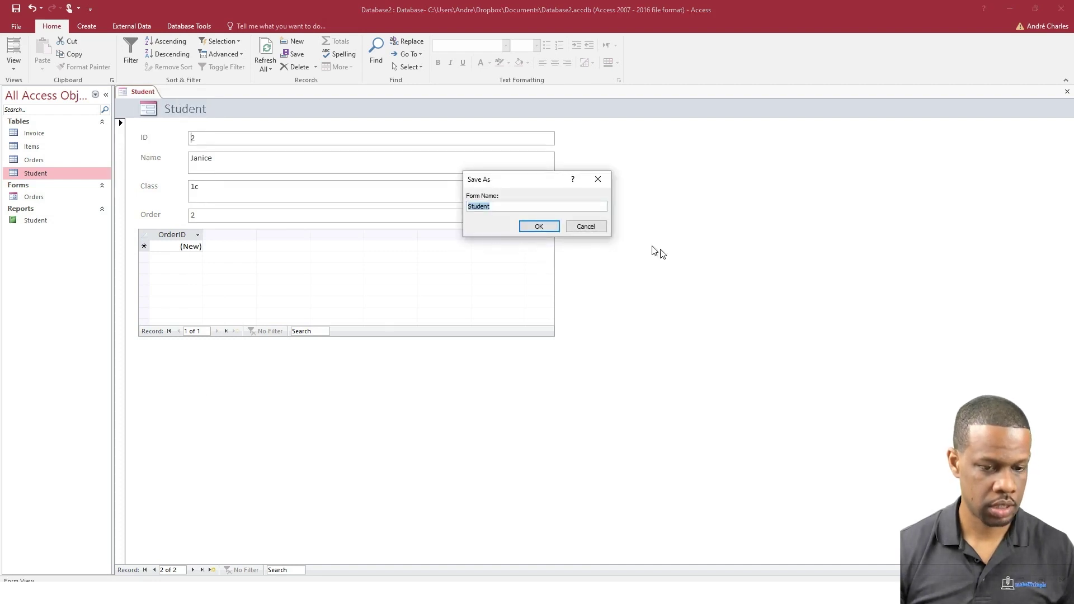
click(548, 227)
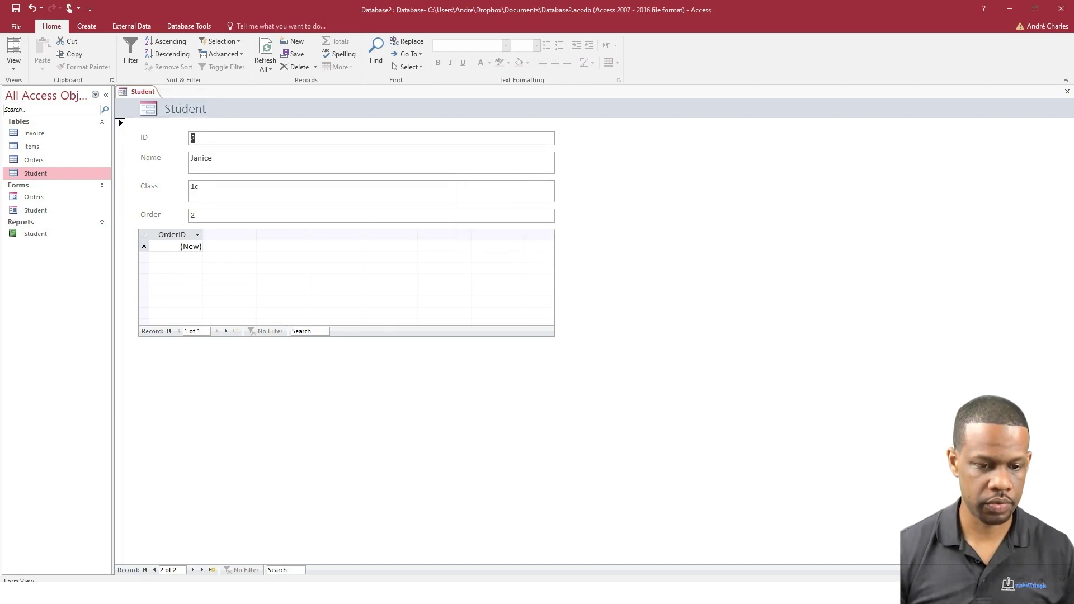
right_click(142, 94)
click(163, 108)
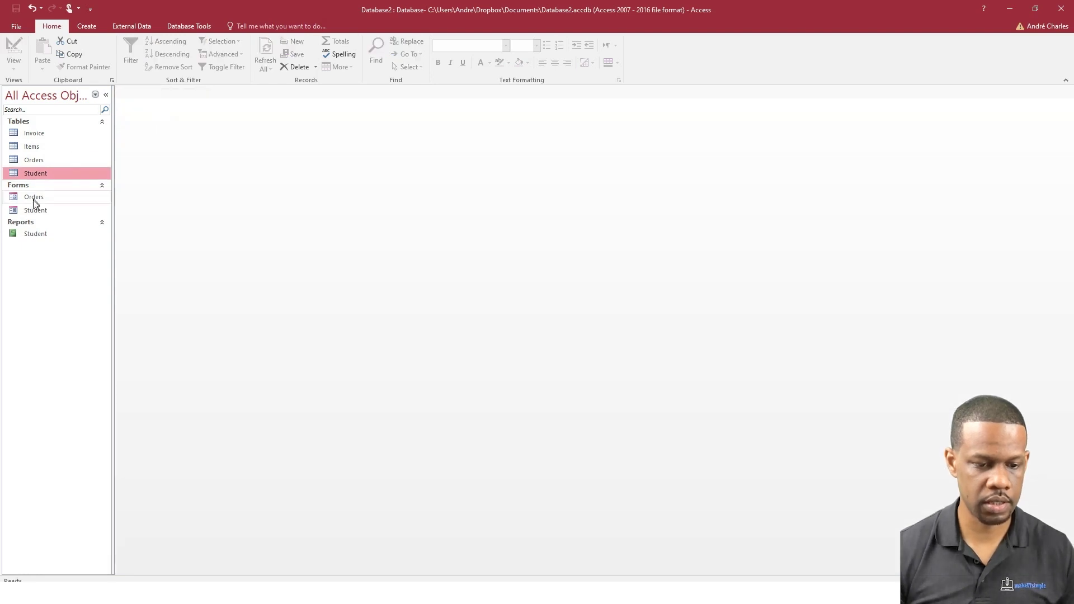
Open the Orders form, step to the blank record and back, and set the Customer of order 1 to 2
double_click(34, 197)
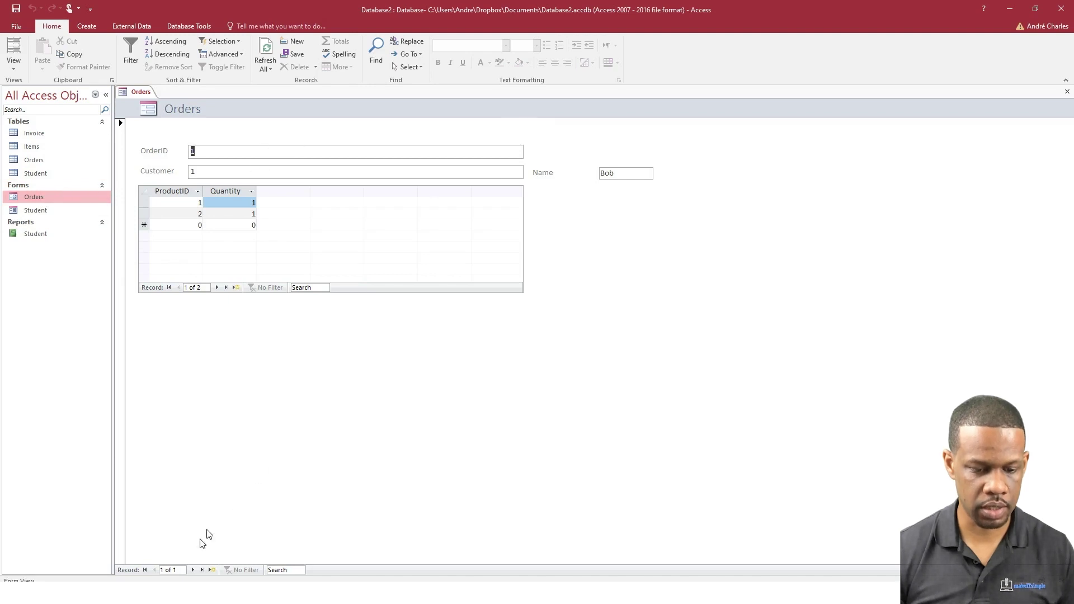
click(193, 570)
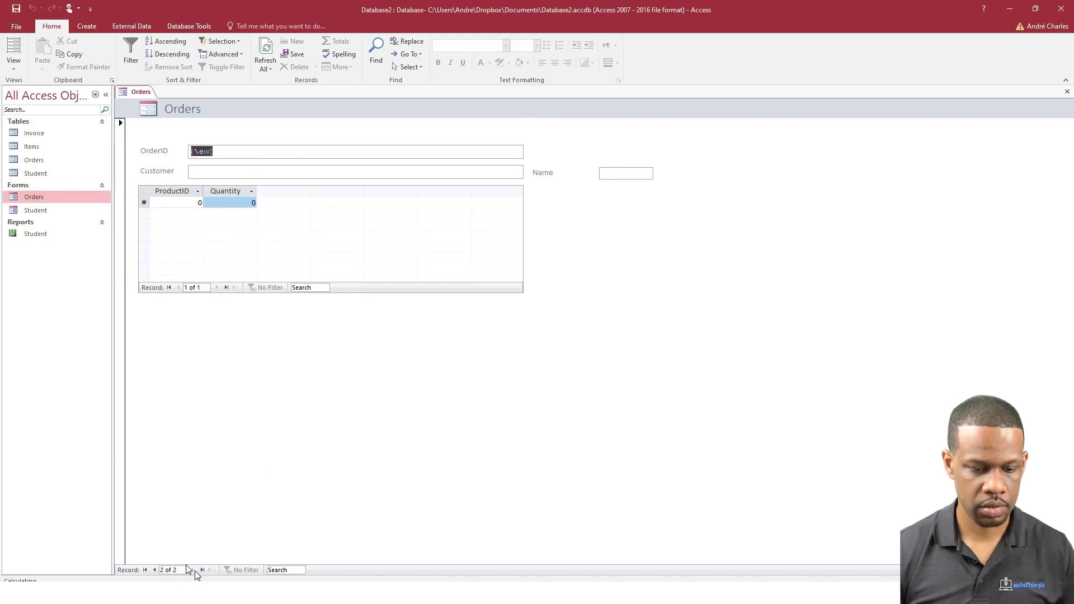
click(156, 570)
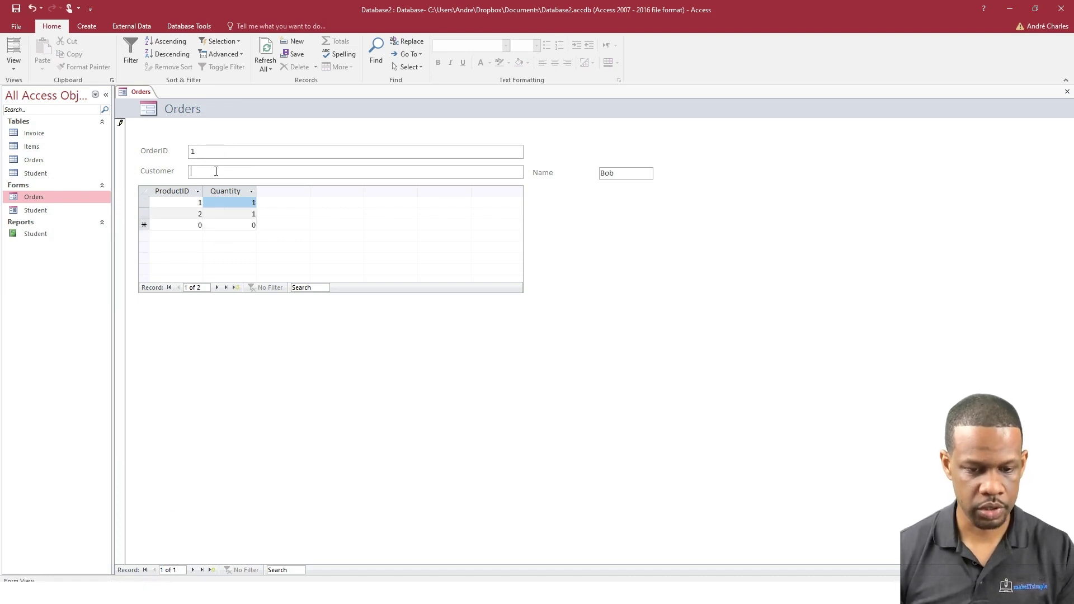
text(2)
key(Tab)
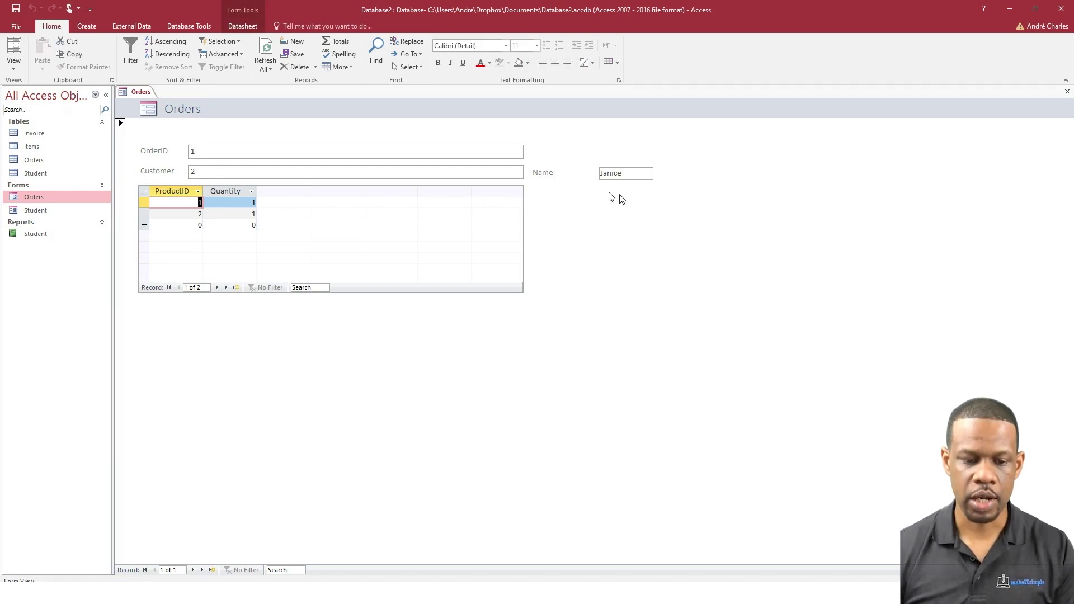
Test the linked Name field by setting the Customer of order 1 to 1 and back to 2
click(224, 172)
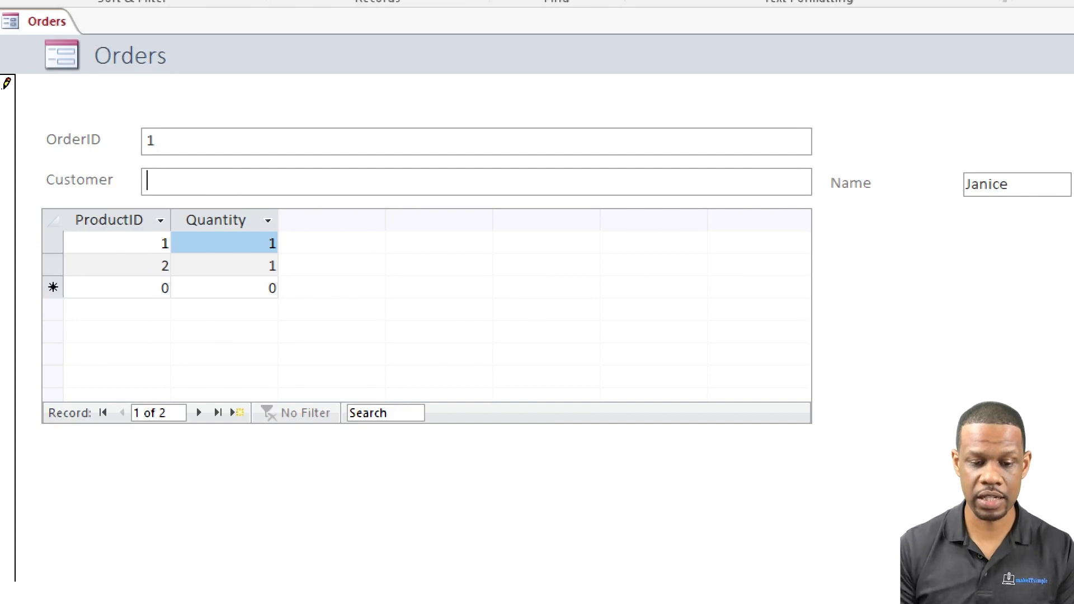
text(1)
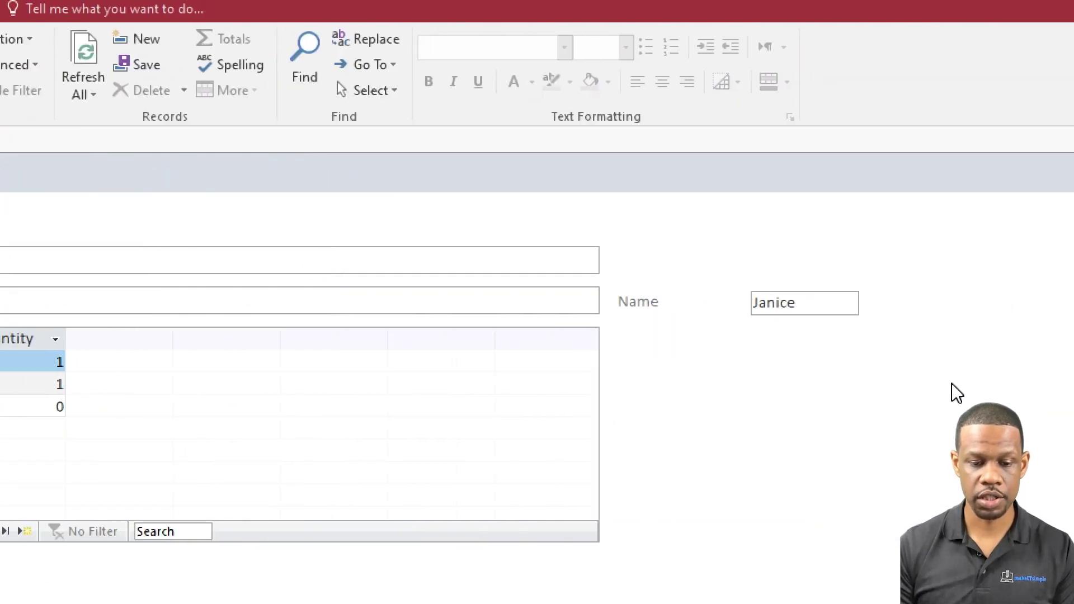
key(Tab)
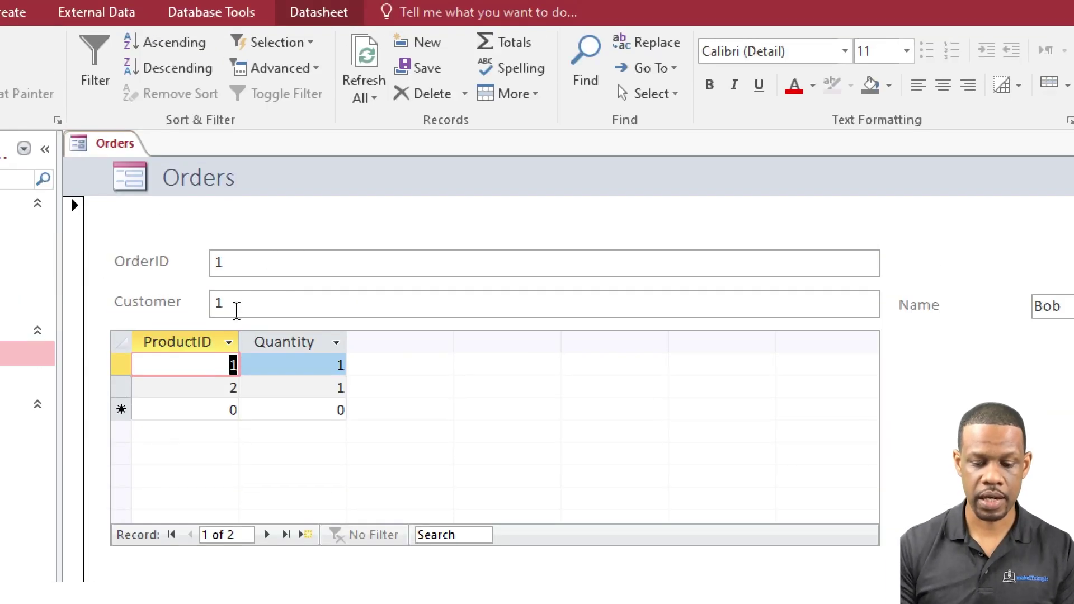
click(236, 305)
key(BackSpace)
text(2)
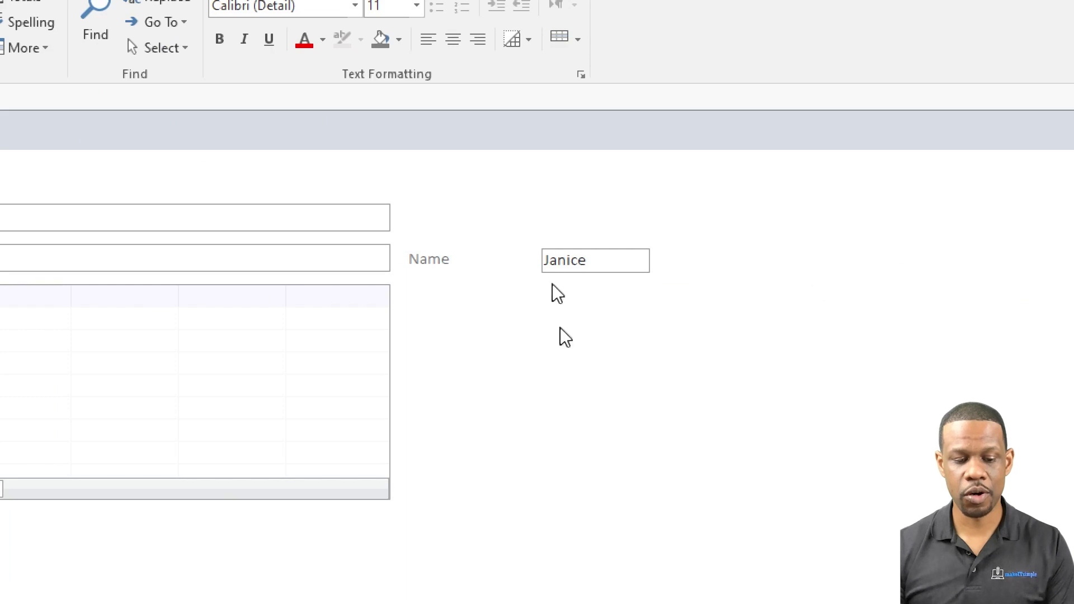
click(161, 317)
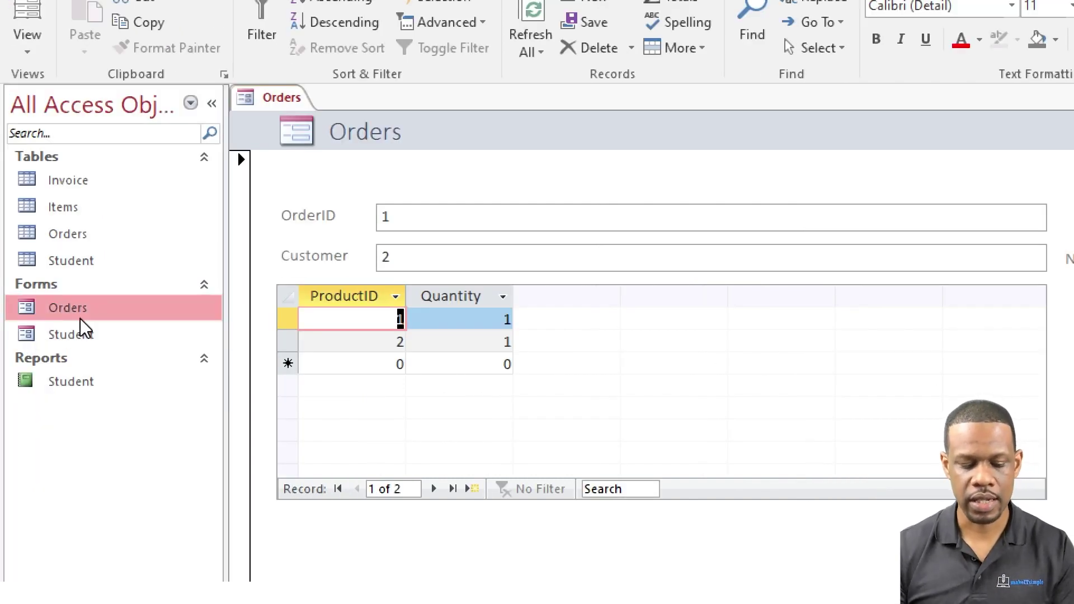
Check the database working-solution criteria in the CAPE syllabus PDF in Foxit Reader, and return to Access to point out the Orders and Student forms
key(alt+Tab)
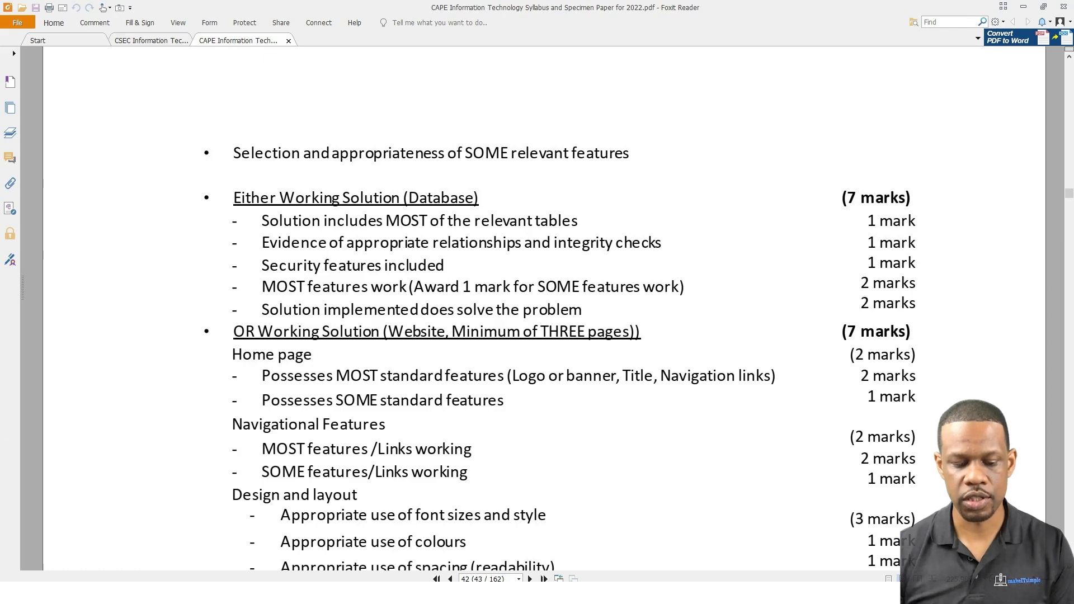
key(alt+Tab)
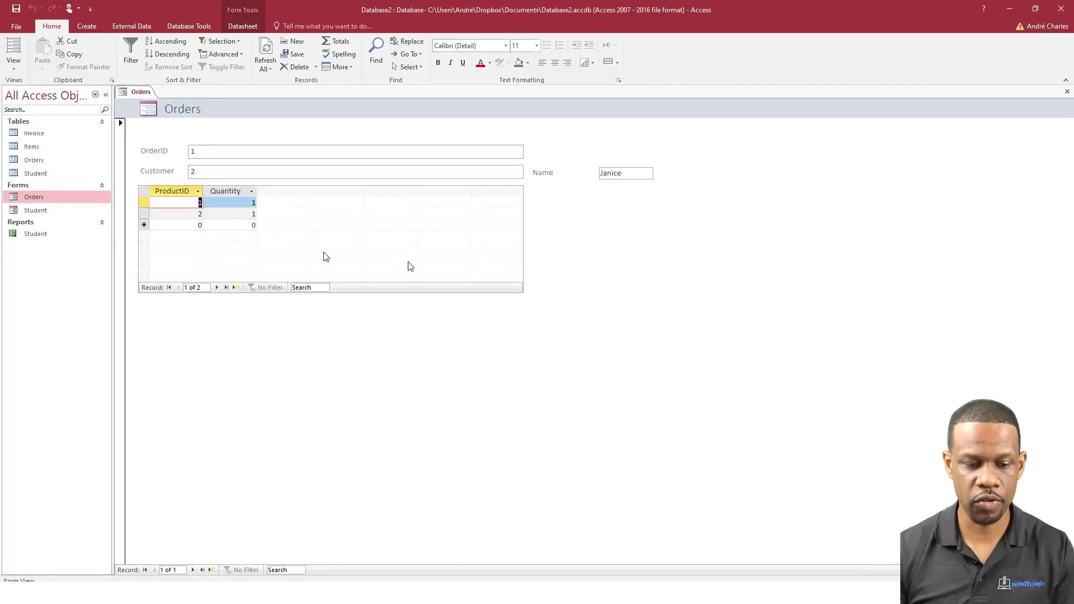
click(35, 210)
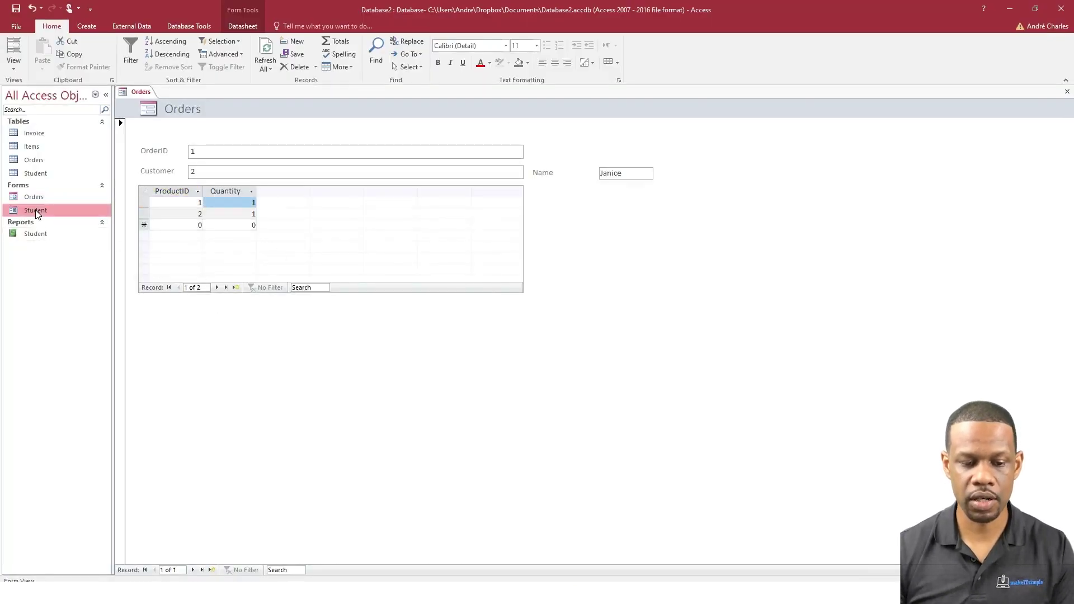
click(40, 199)
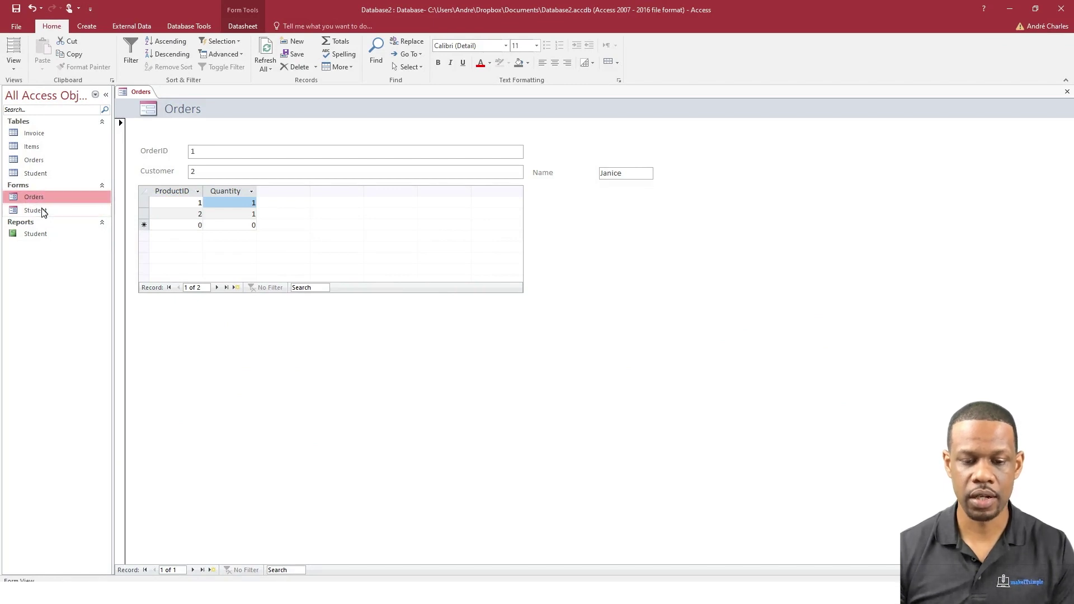
click(41, 211)
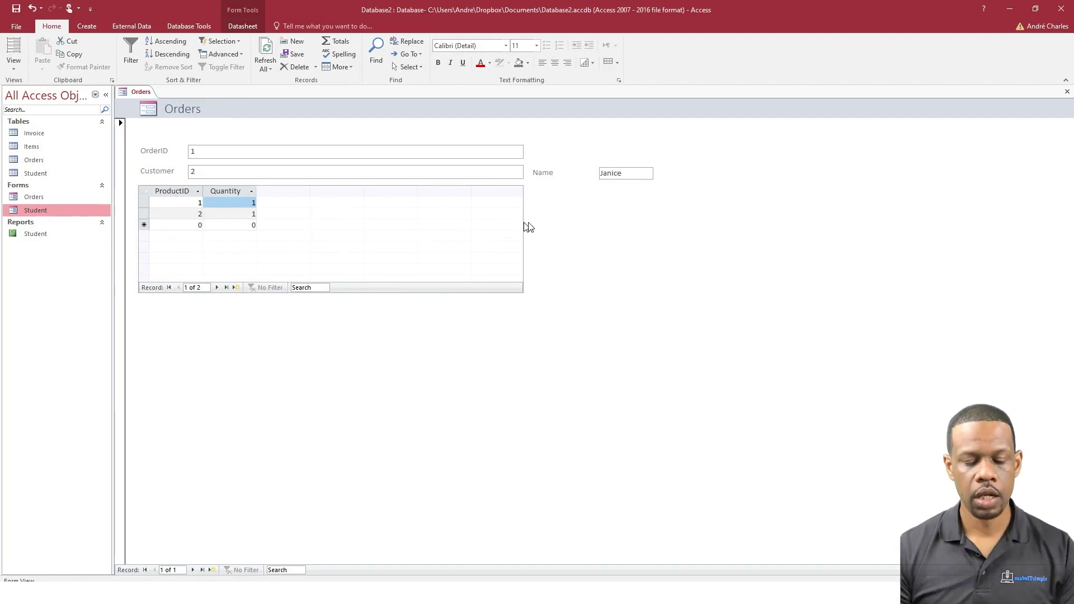
click(593, 233)
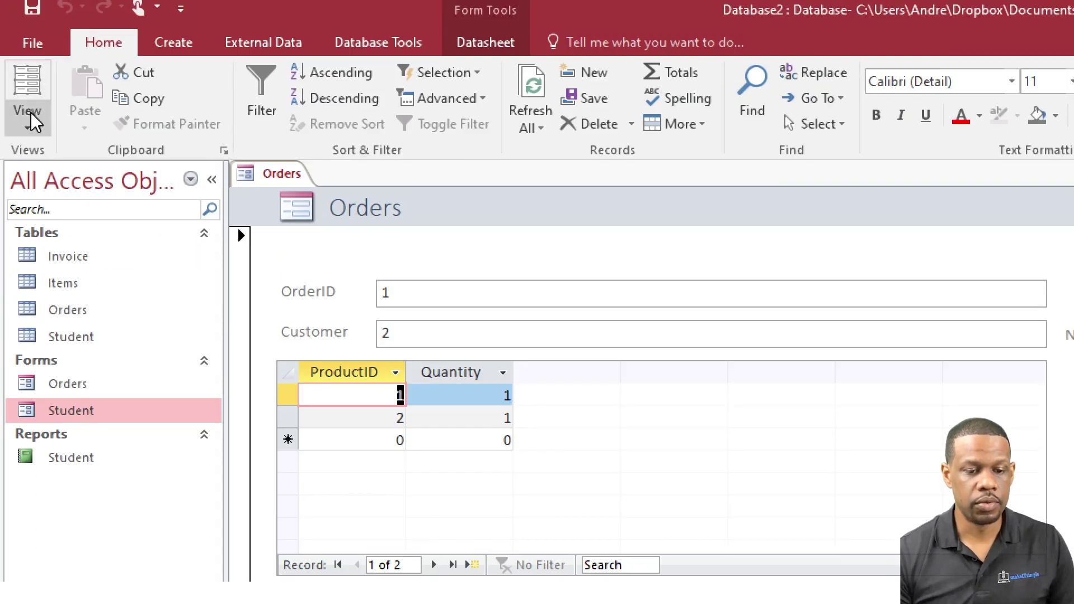
Switch the Orders form to Layout View and place a command button above the OrderID field
click(28, 126)
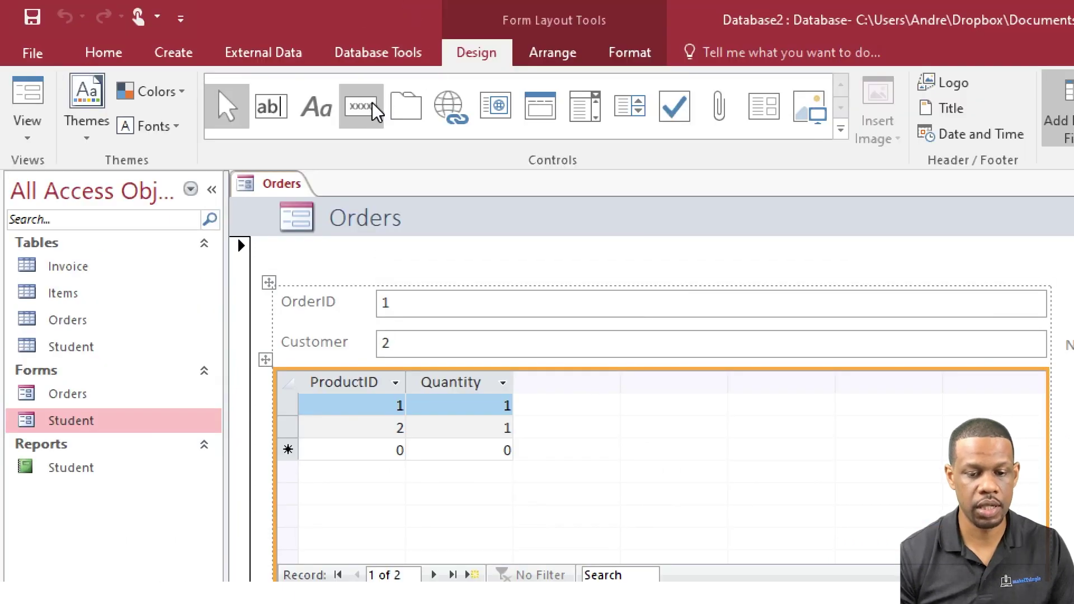
click(372, 108)
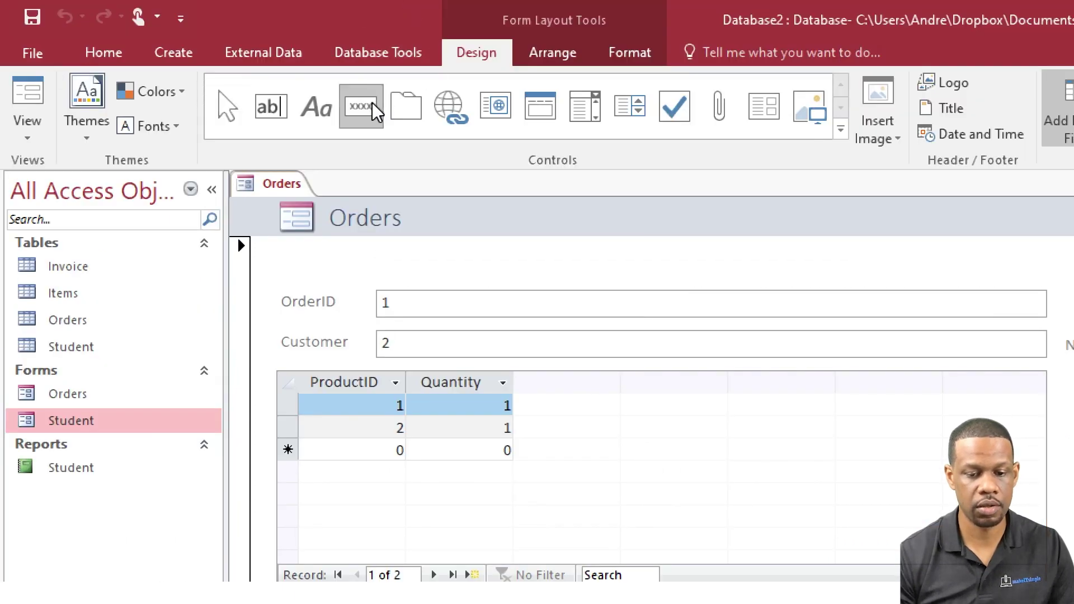
click(457, 258)
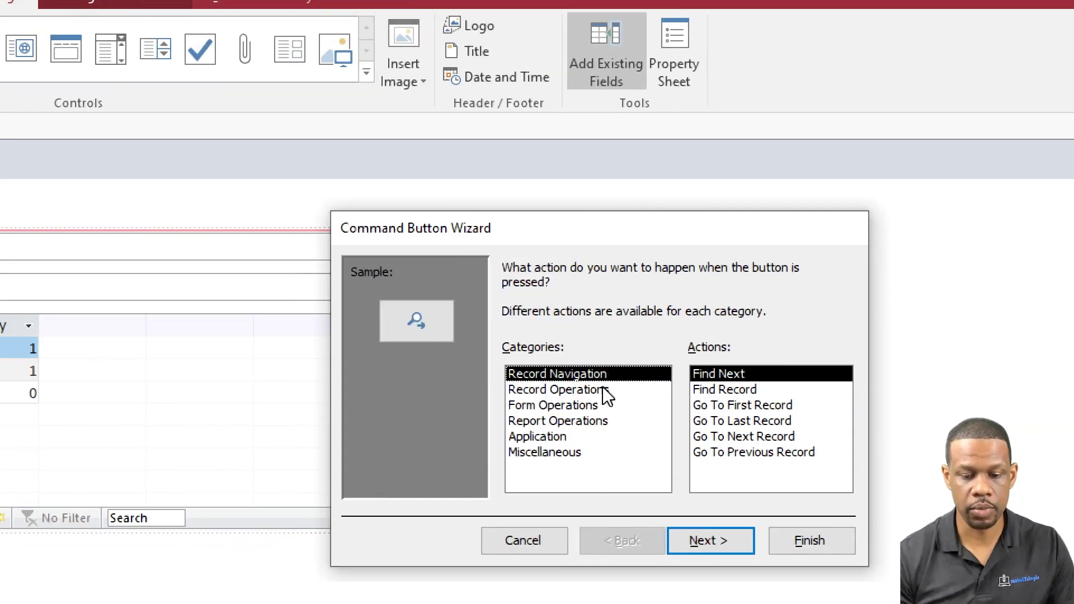
Give the command button the Record Navigation action Go To Next Record and the Arrow Right picture, and proceed to naming it
click(605, 390)
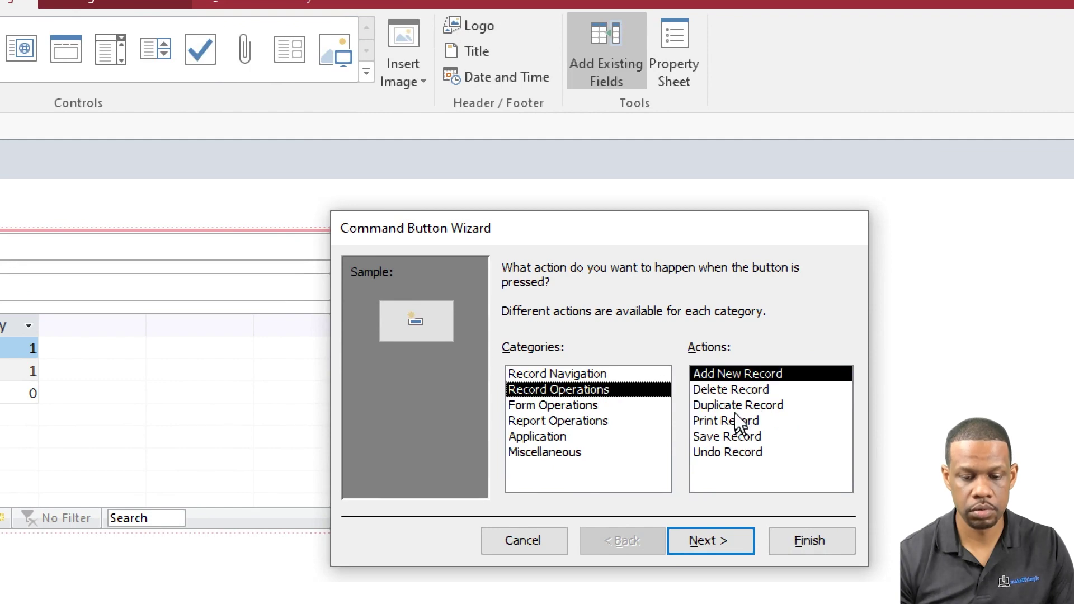
click(566, 374)
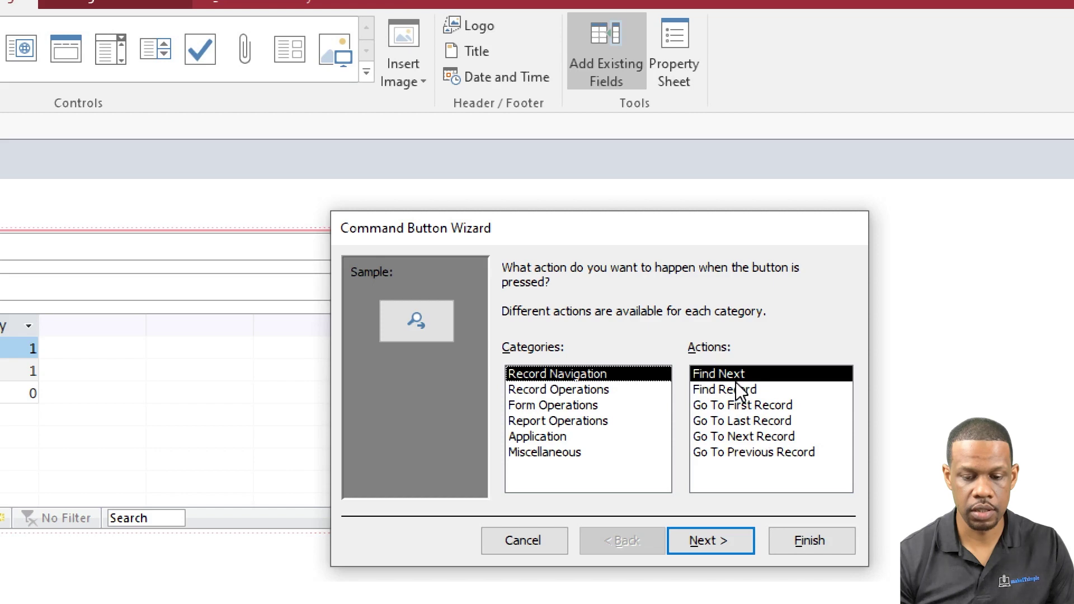
click(736, 437)
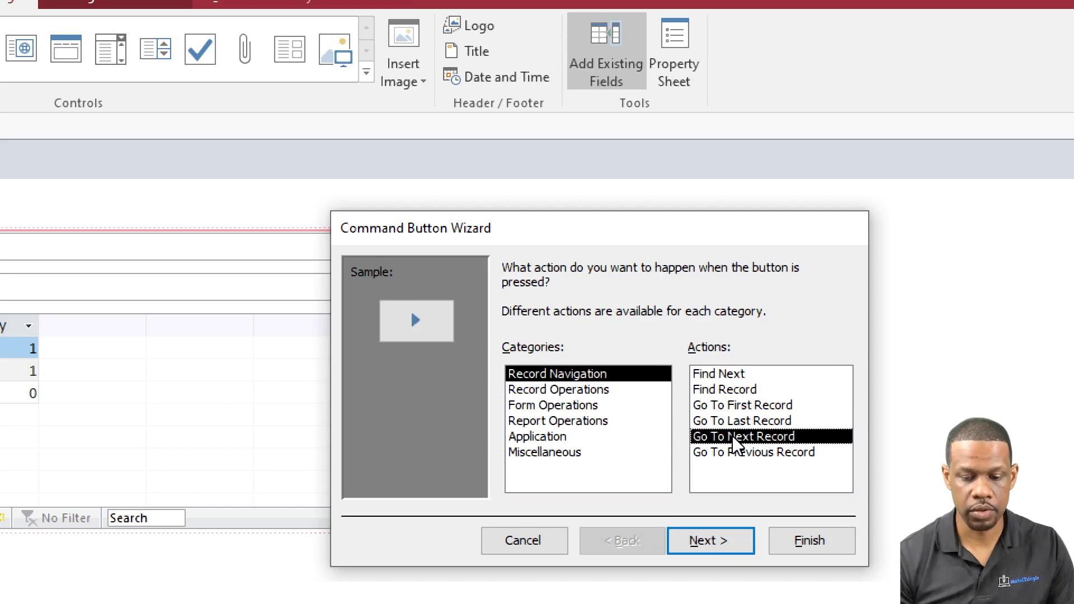
click(722, 540)
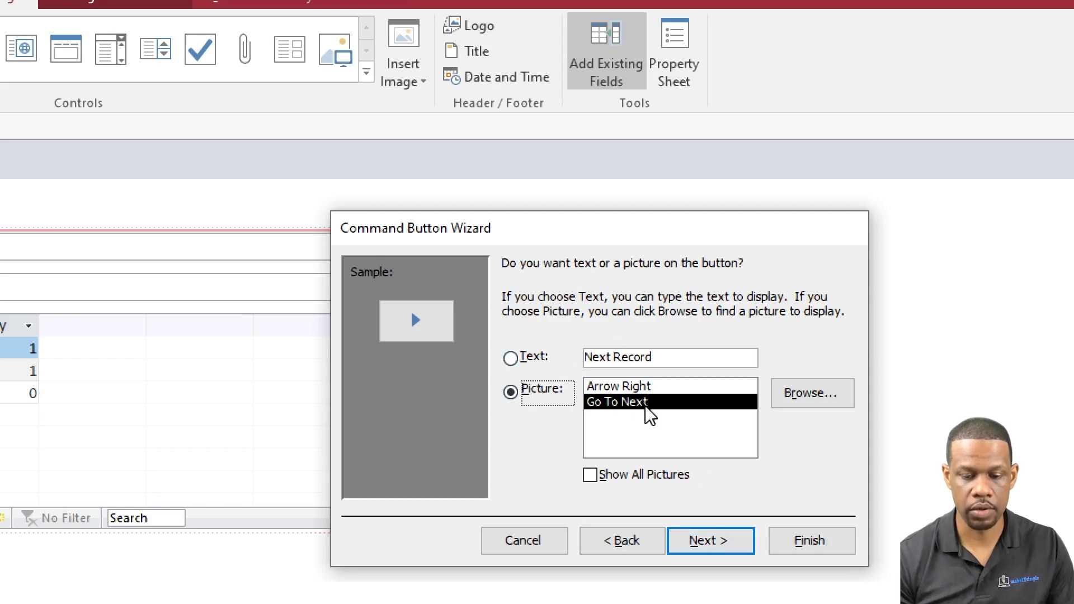
click(636, 390)
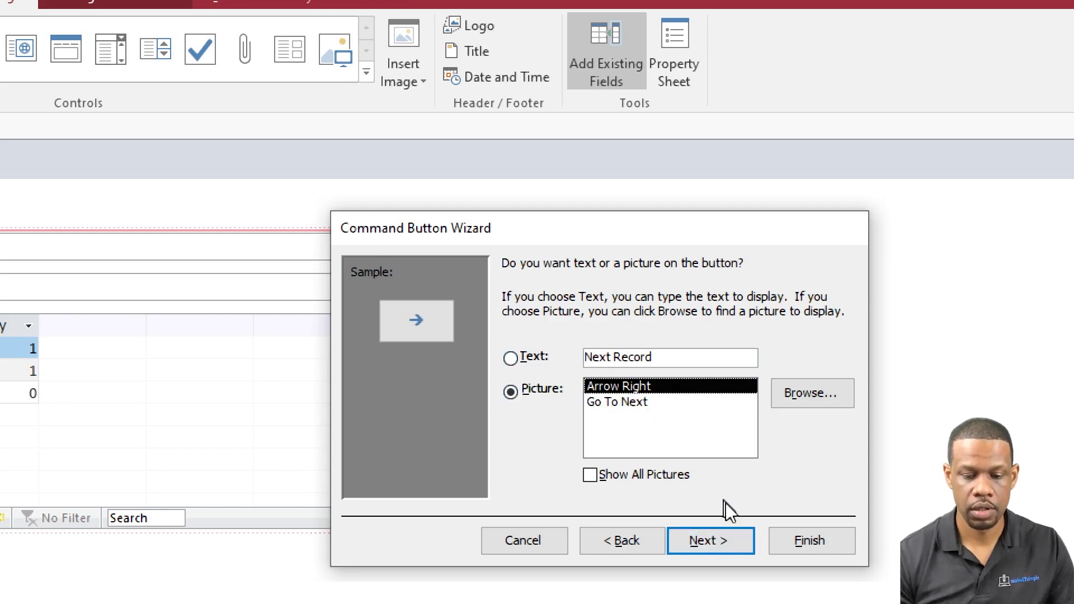
click(728, 536)
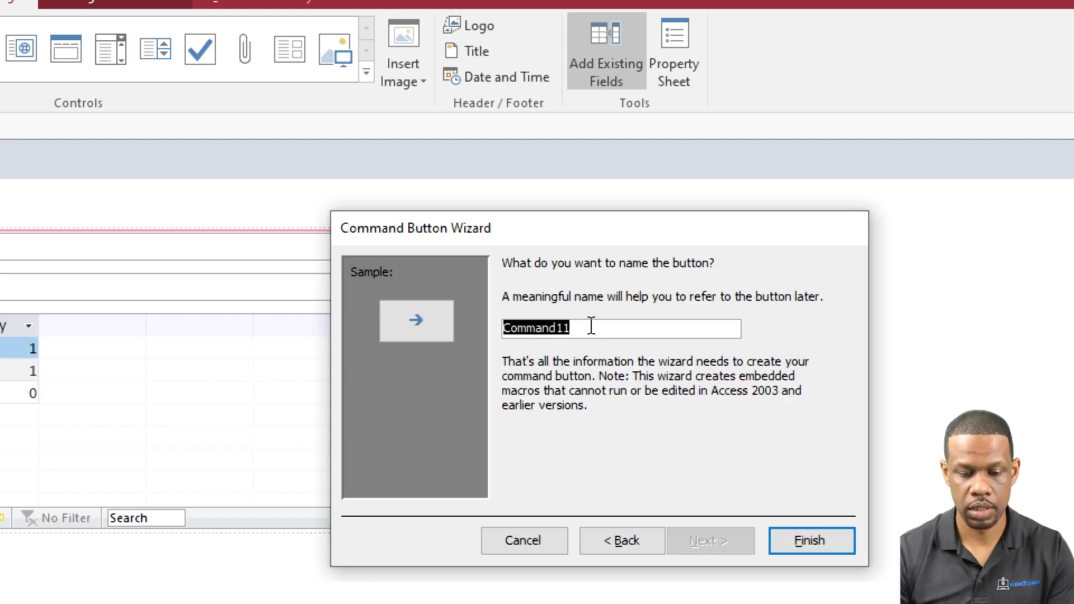
Name the command button Next Record and finish the Command Button Wizard on the Orders form
text(Next re)
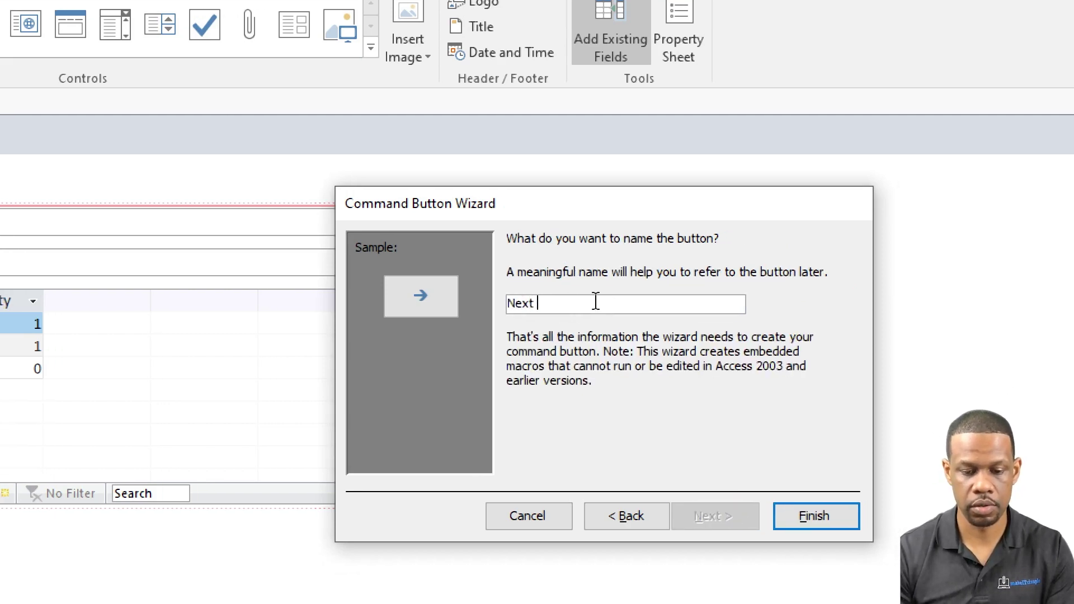
key(BackSpace)
key(BackSpace)
text(Record)
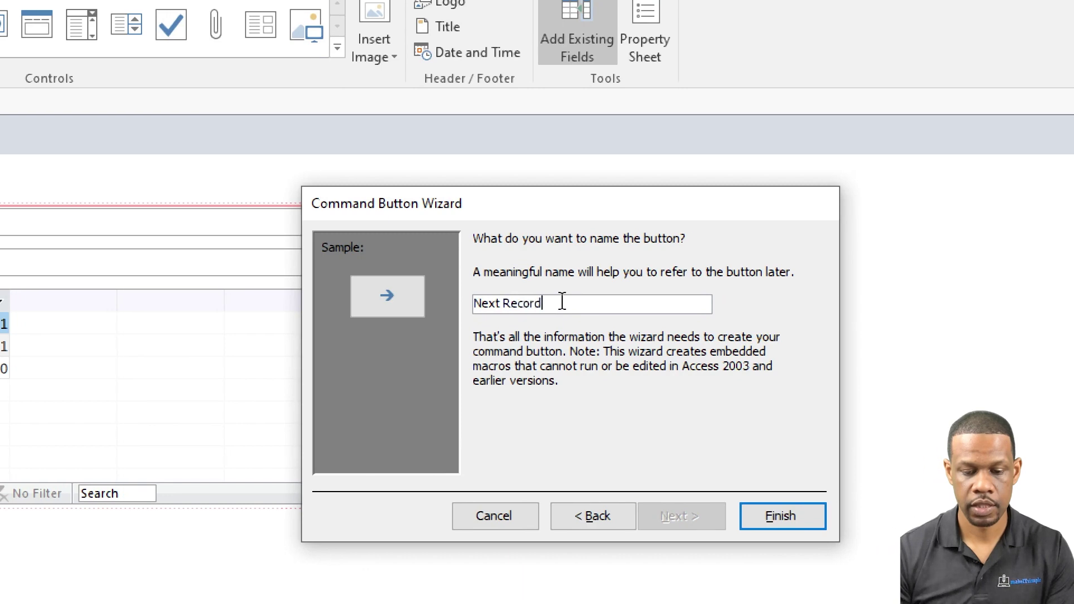
click(777, 515)
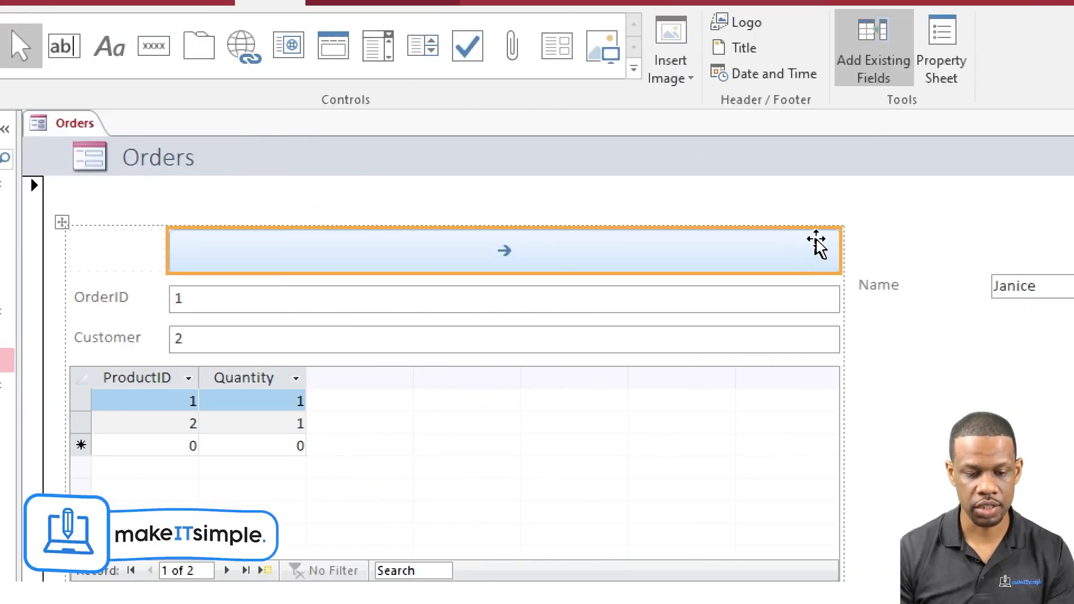
Delete the arrow command button above the OrderID field from the Orders form
click(809, 254)
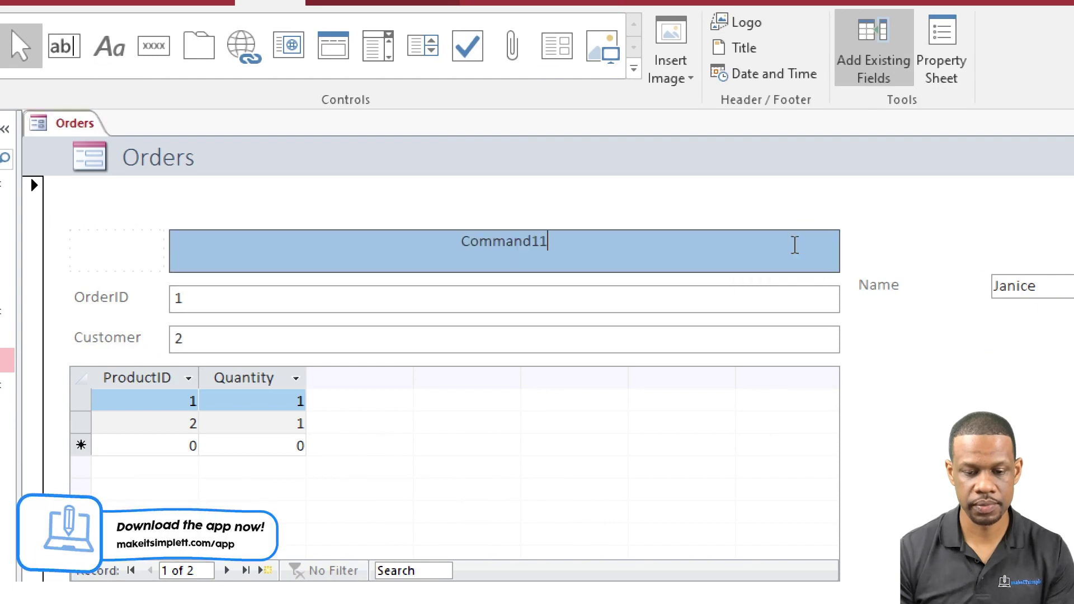
click(901, 257)
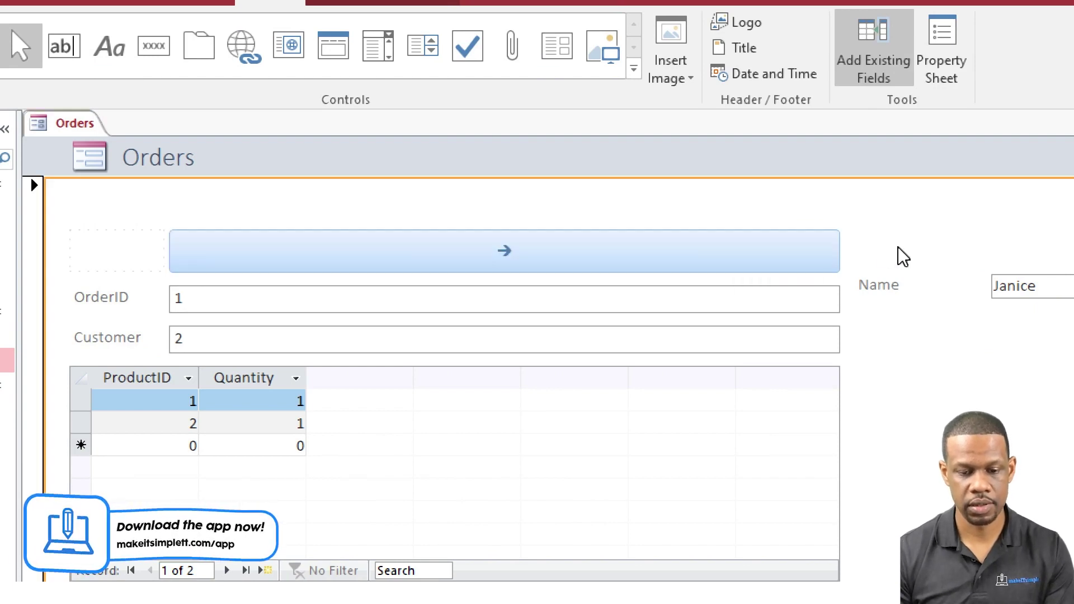
click(605, 252)
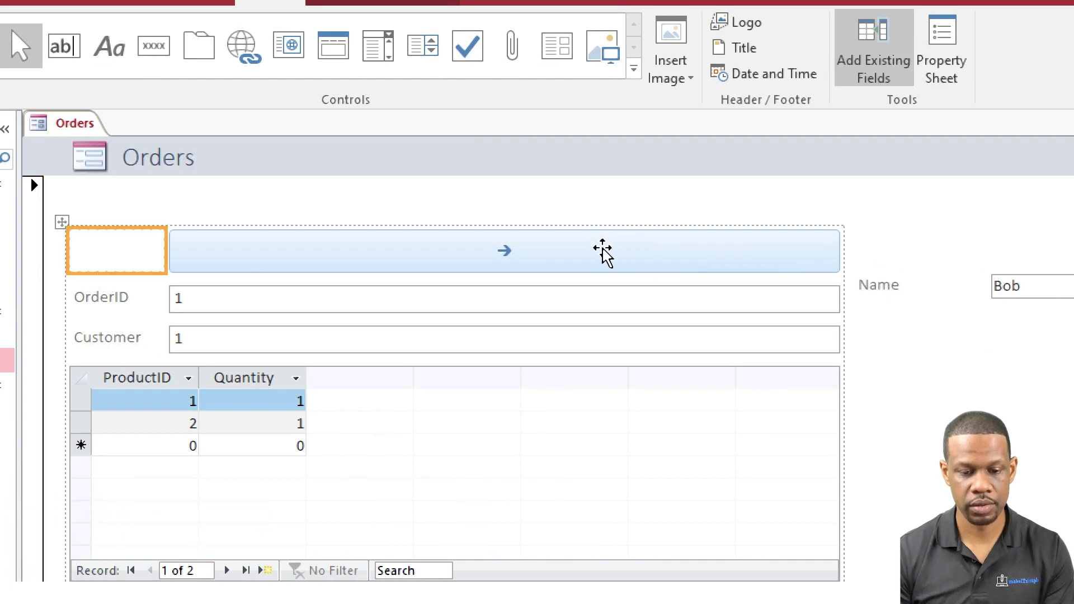
key(Delete)
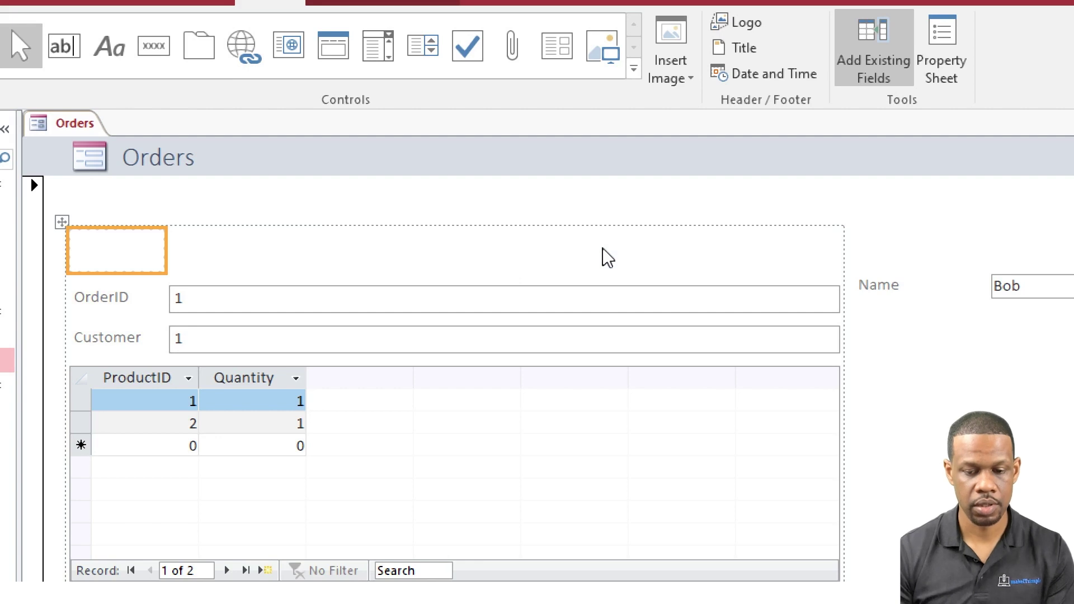
click(930, 460)
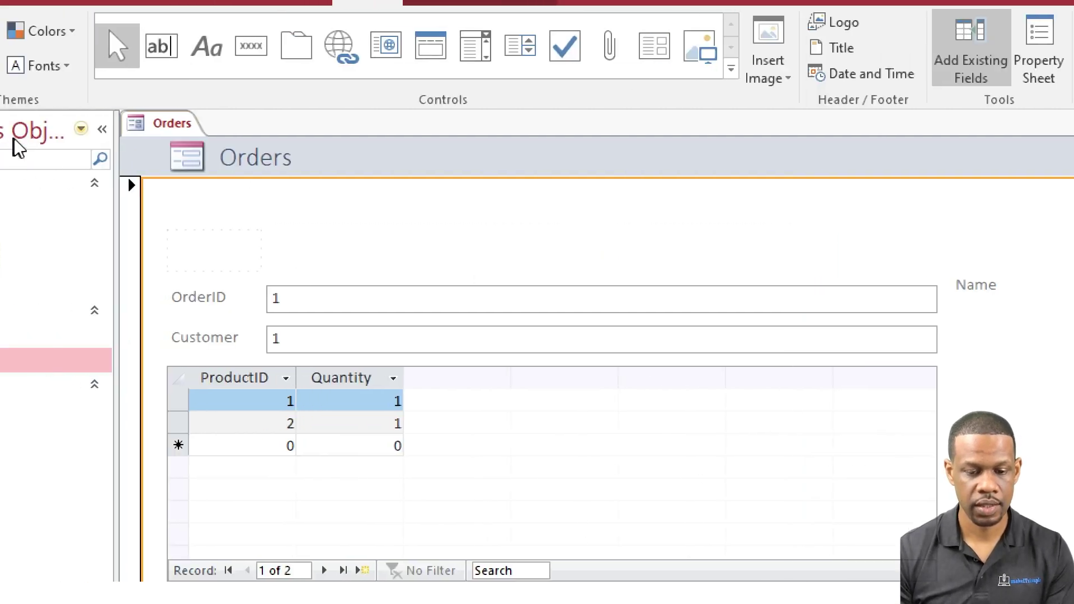
click(845, 386)
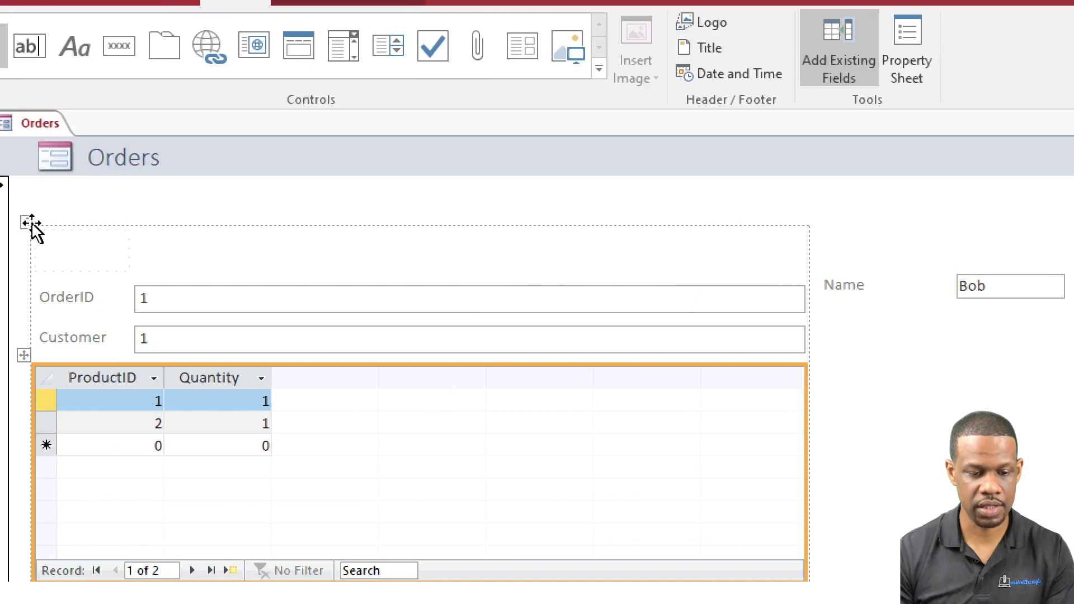
click(28, 223)
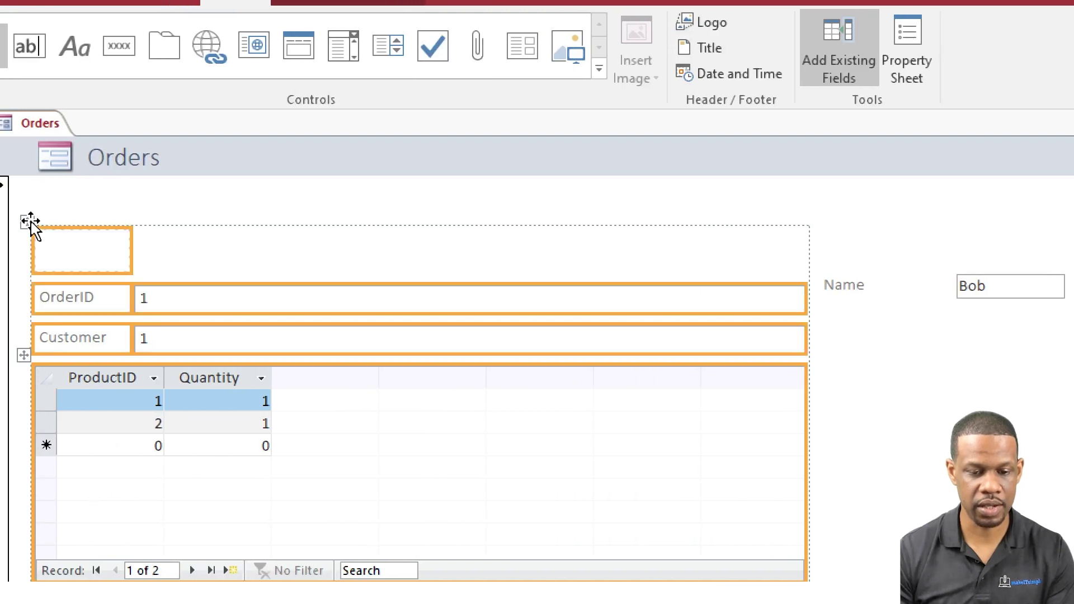
click(406, 236)
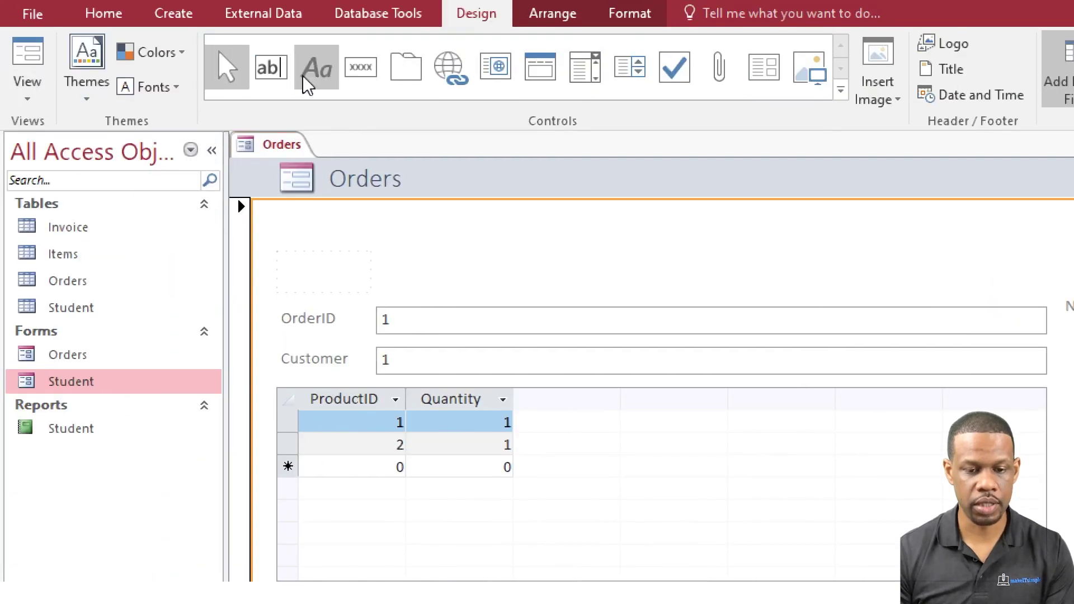
click(370, 68)
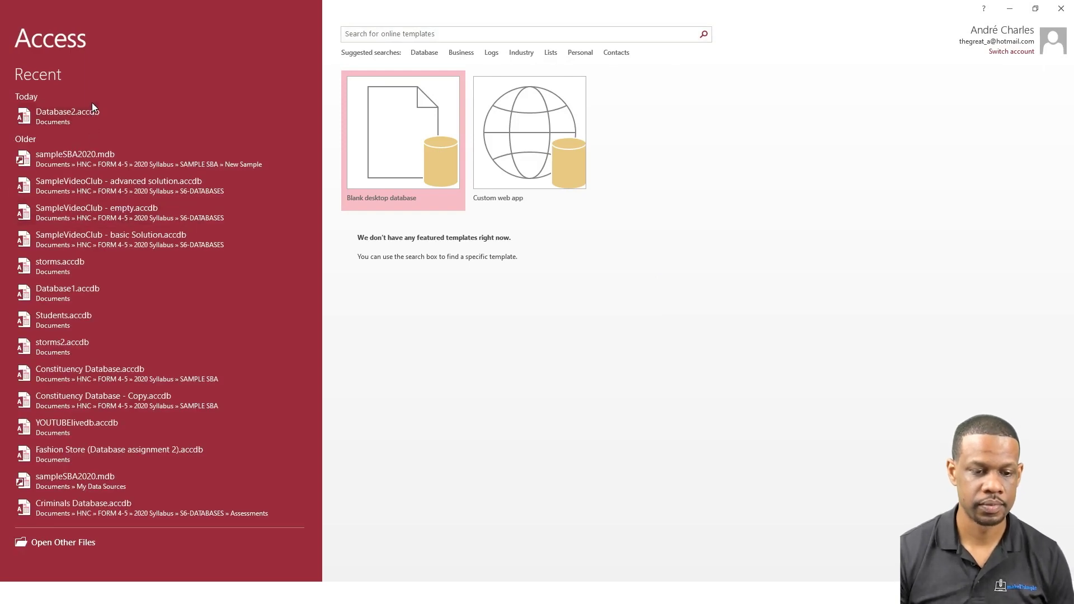
Reopen Database2.accdb and show the Student form in Layout View
click(70, 112)
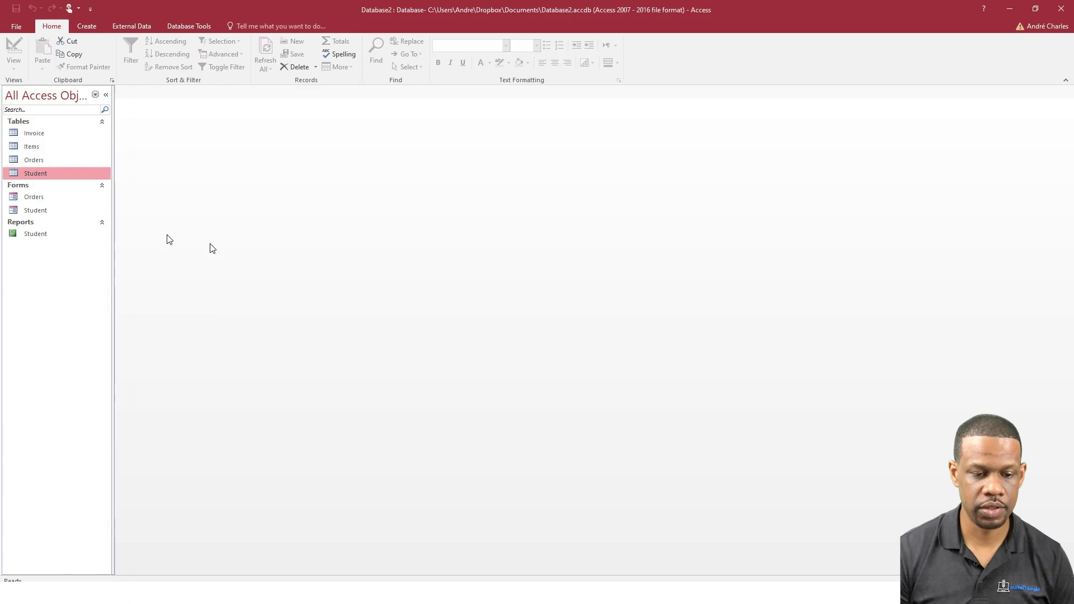
click(47, 212)
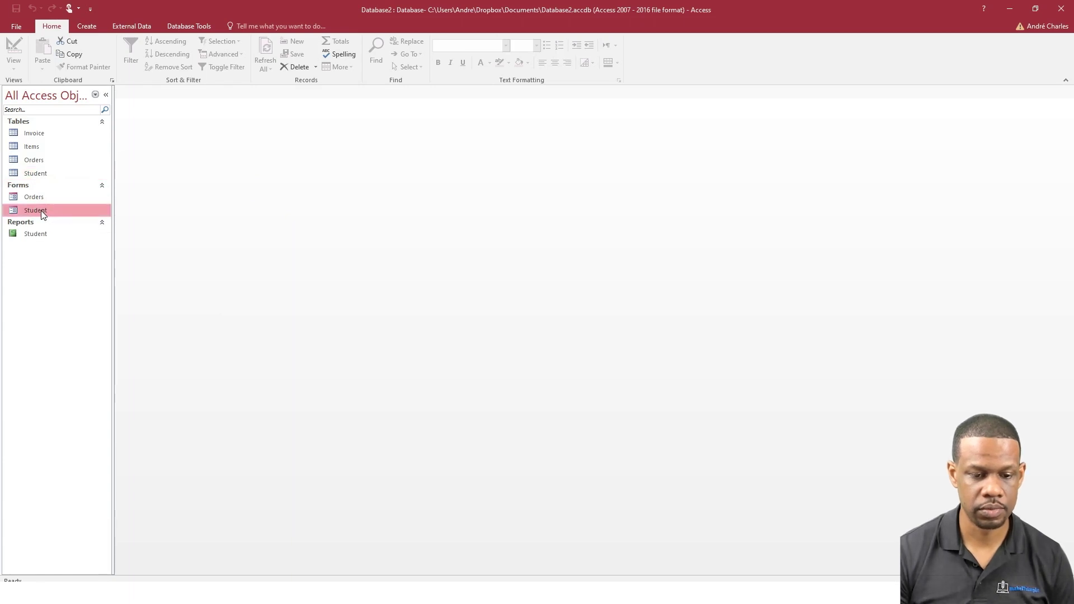
double_click(42, 211)
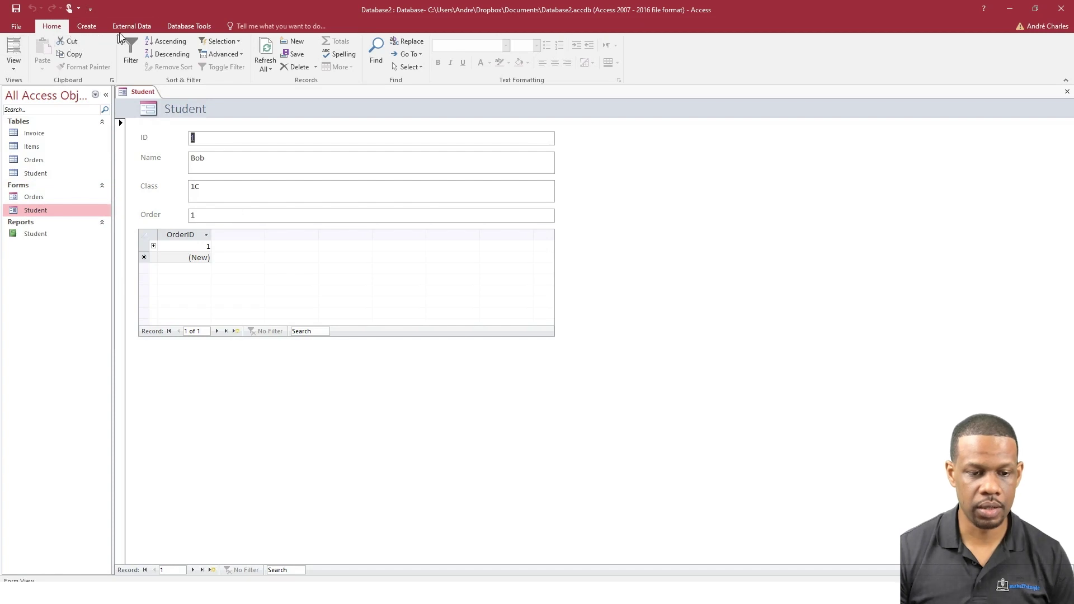
click(13, 50)
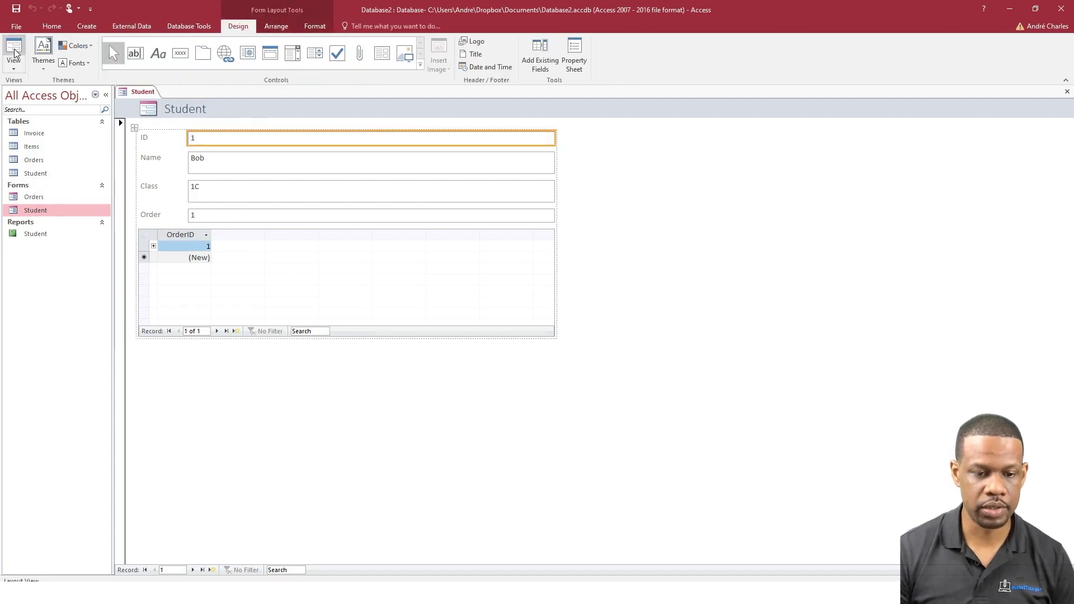
Place a command button below the orders subform on the Student form and try to edit its caption
click(180, 53)
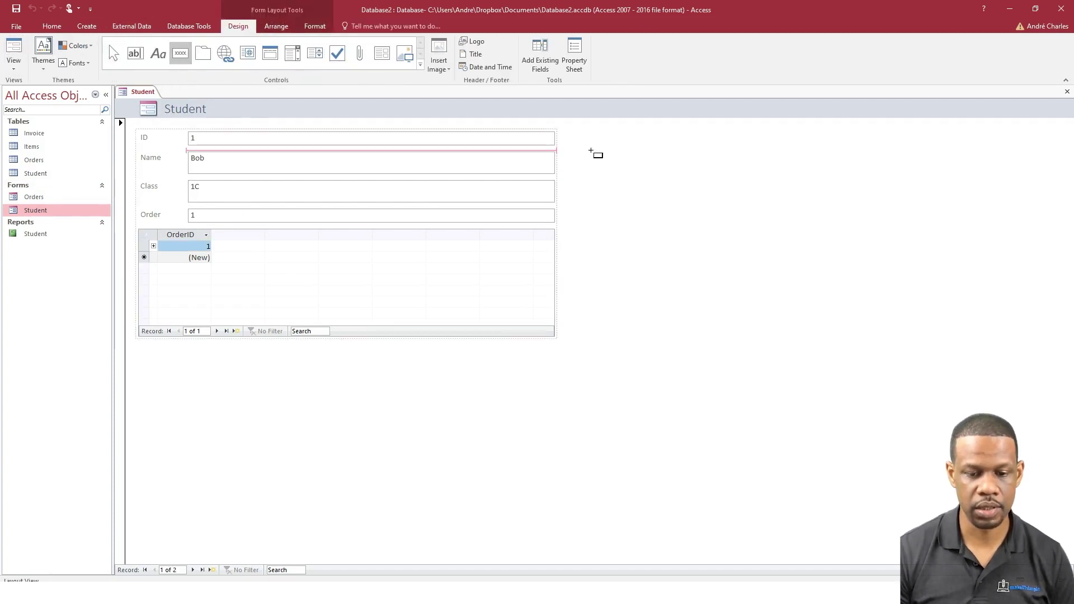
click(194, 381)
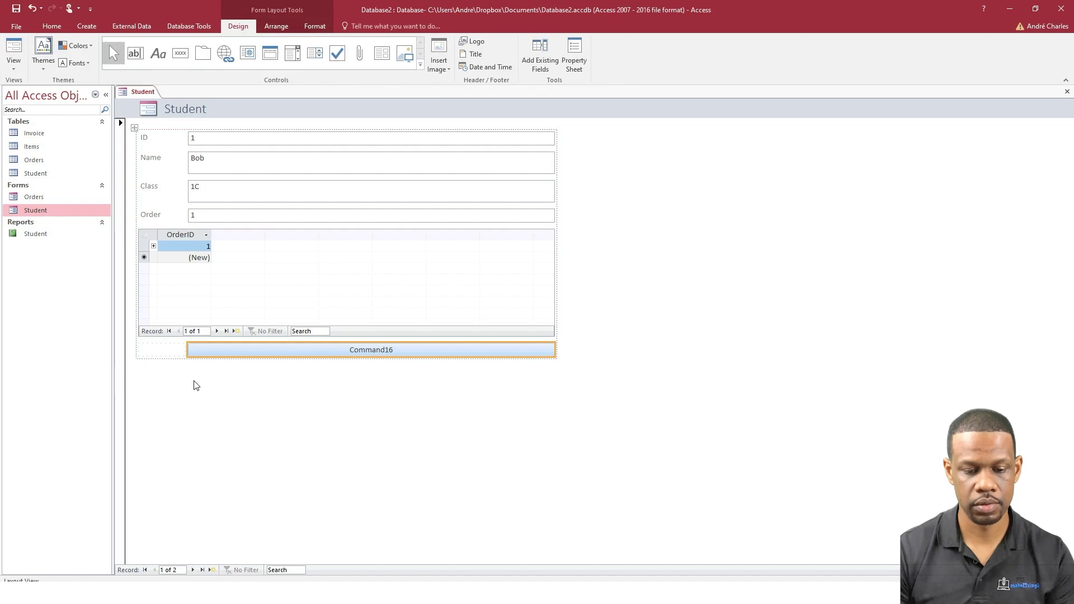
key(F2)
text(nex)
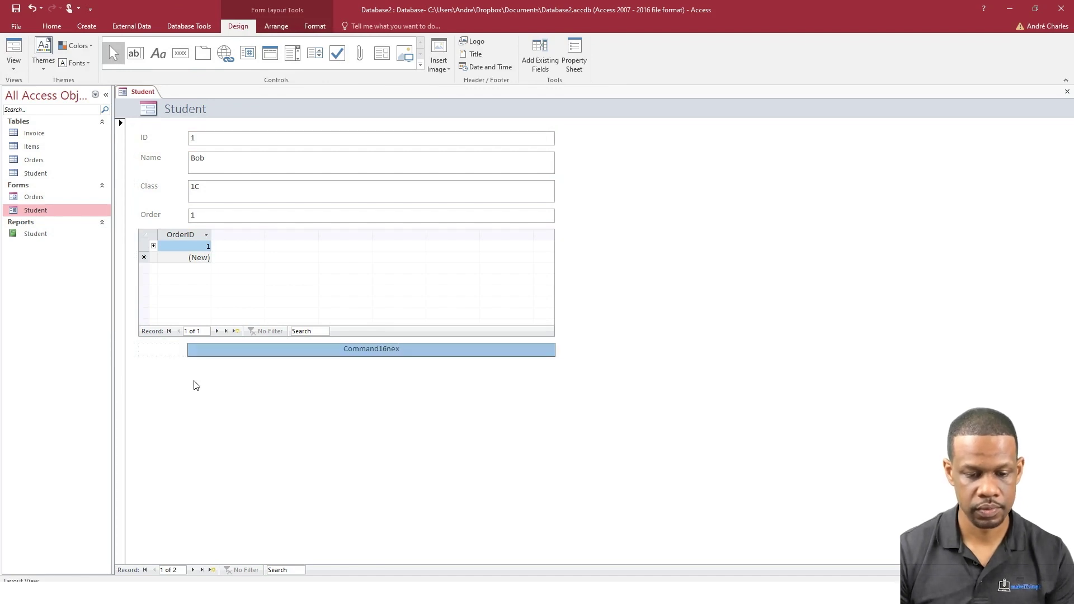
key(BackSpace)
key(BackSpace)
key(BackSpace)
key(Return)
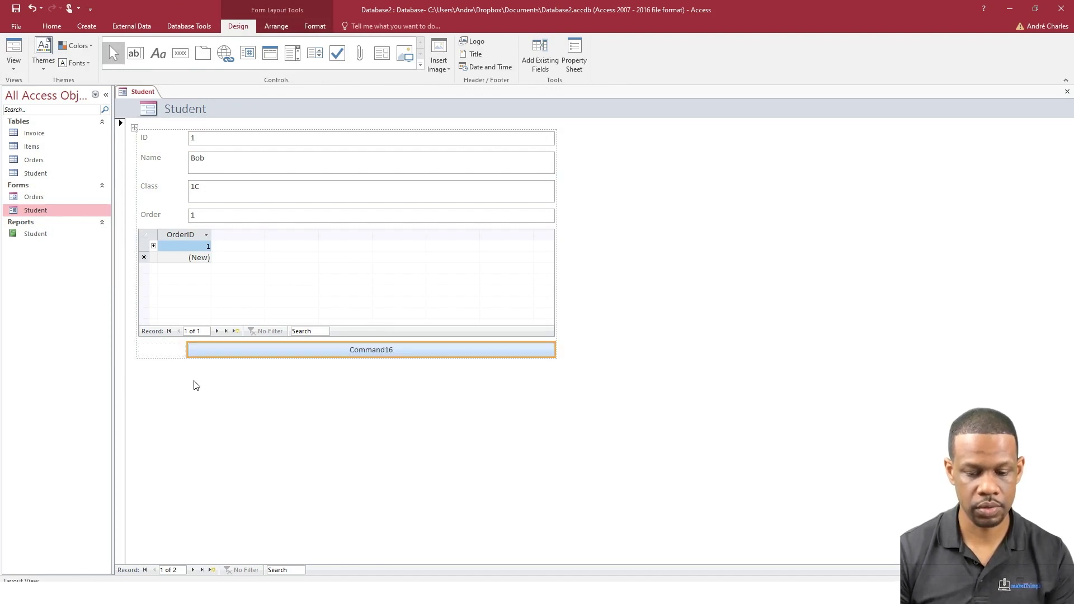
Delete the command button below the orders subform on the Student form
click(240, 349)
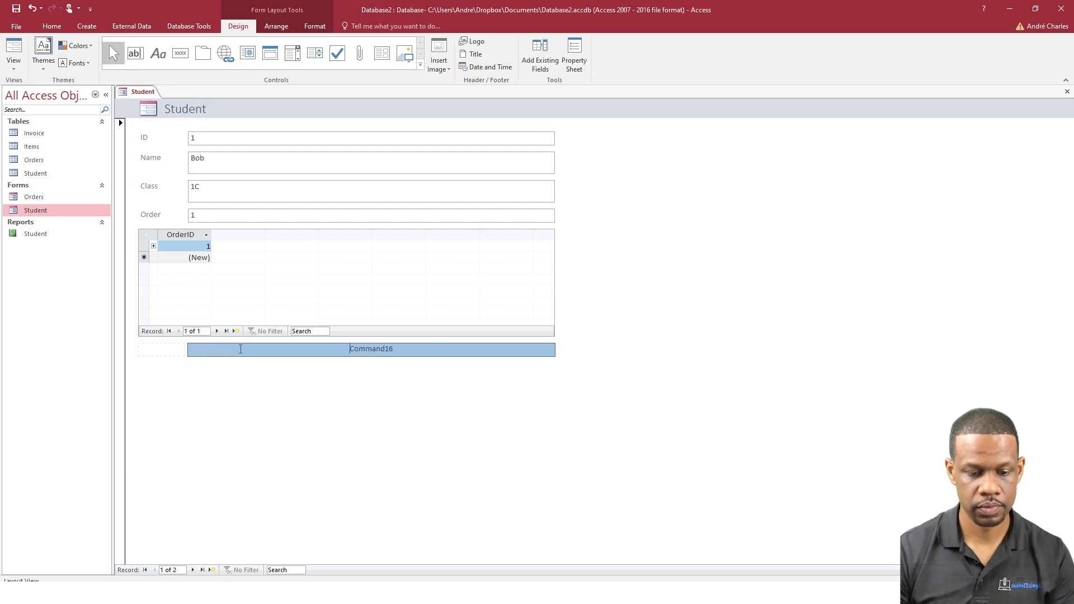
click(256, 376)
click(261, 356)
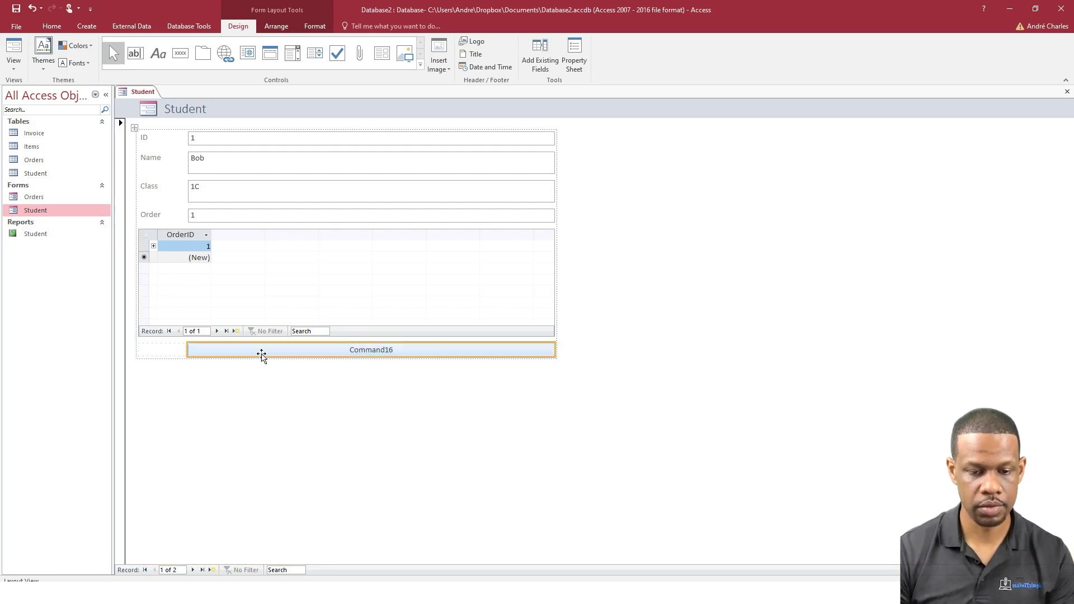
key(Delete)
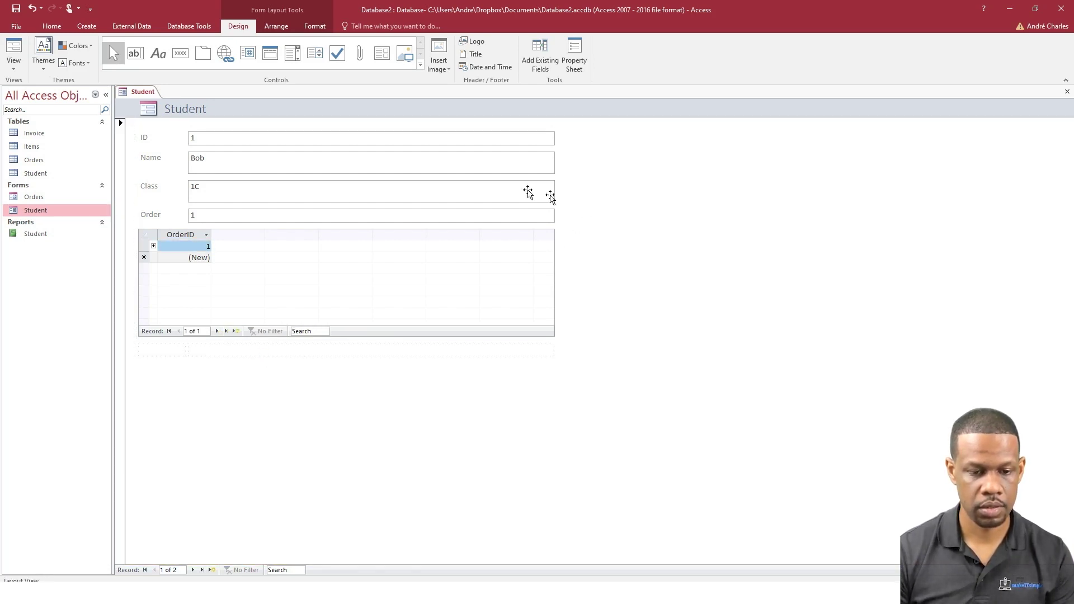
Switch the Student form to Design View and draw a command button below the Orders subform in the Detail section
click(180, 53)
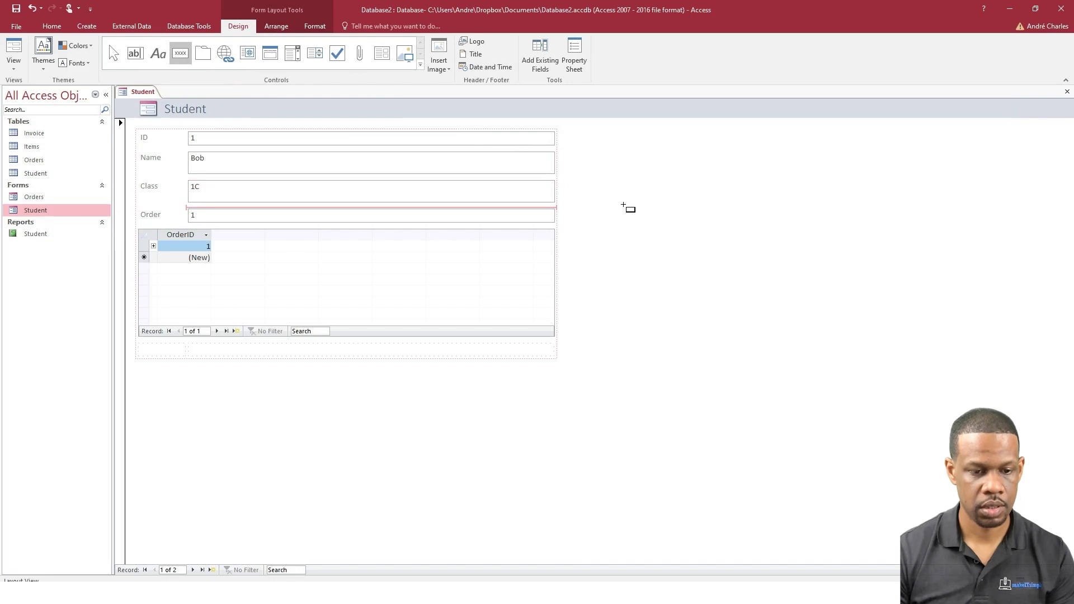
click(14, 65)
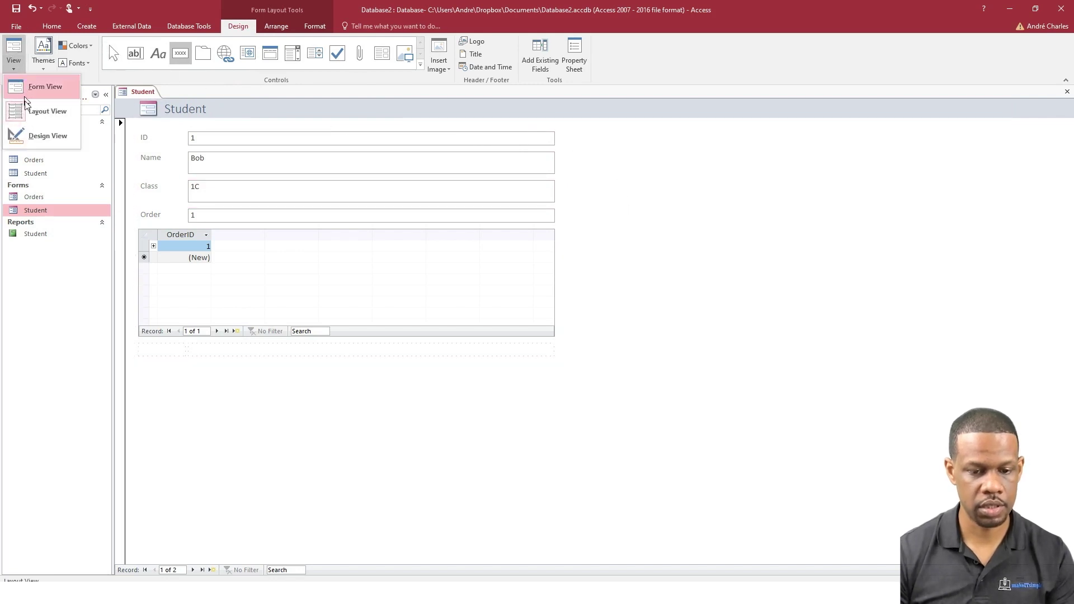
click(36, 141)
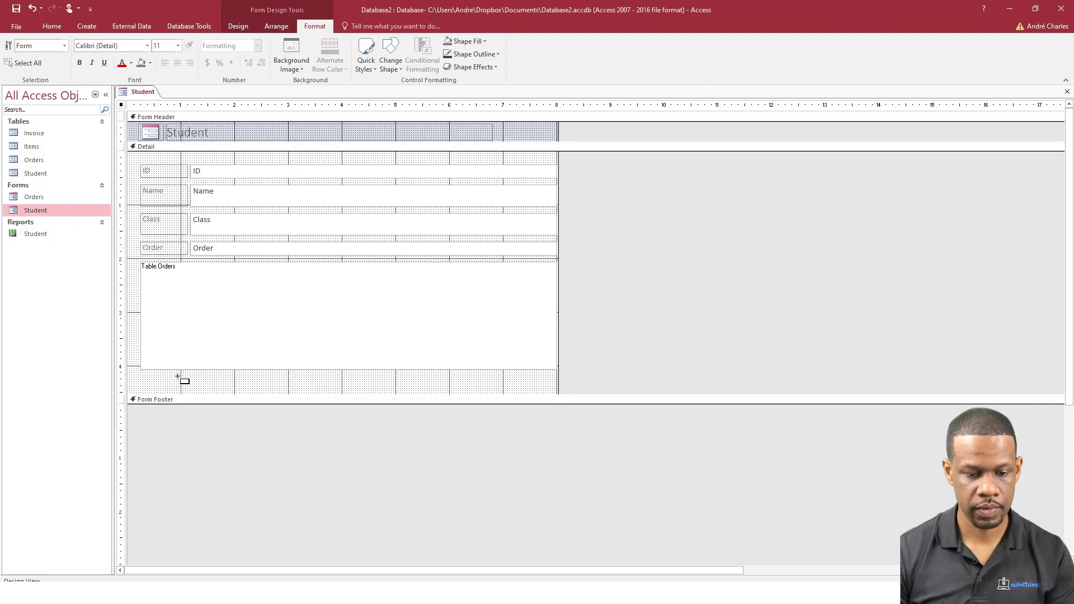
drag(178, 378, 245, 390)
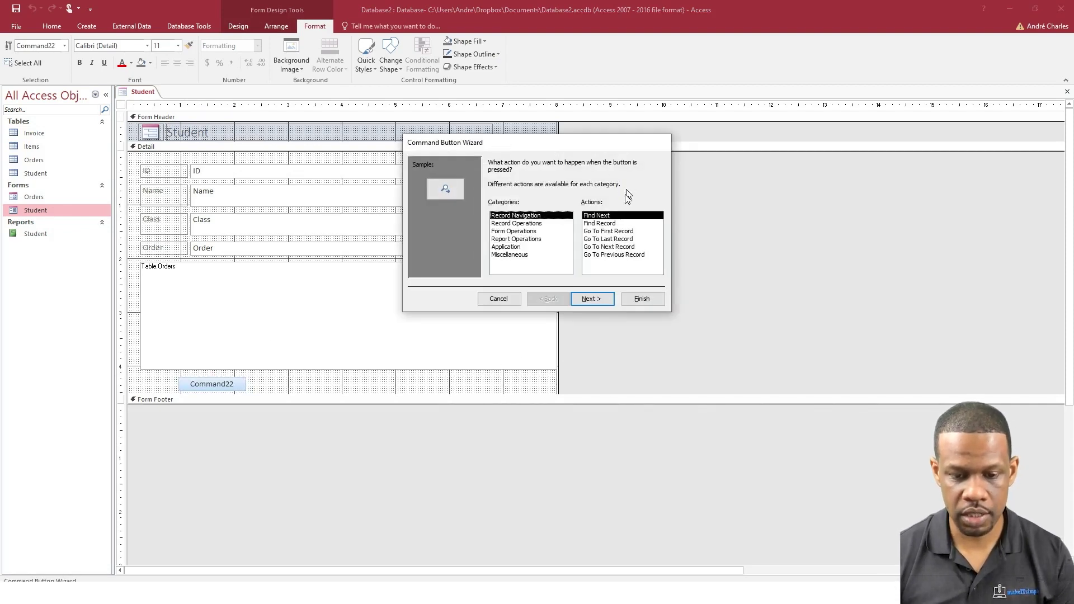
Give the Student form's button the Go To Next Record action and the Arrow Right picture, and proceed to naming it
click(615, 247)
click(605, 301)
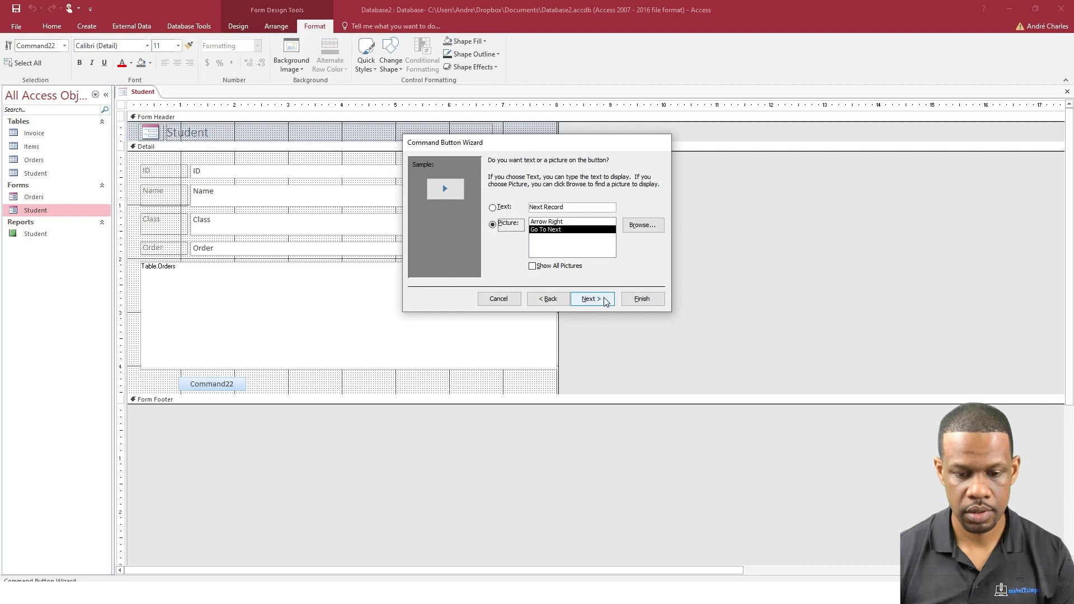
click(579, 224)
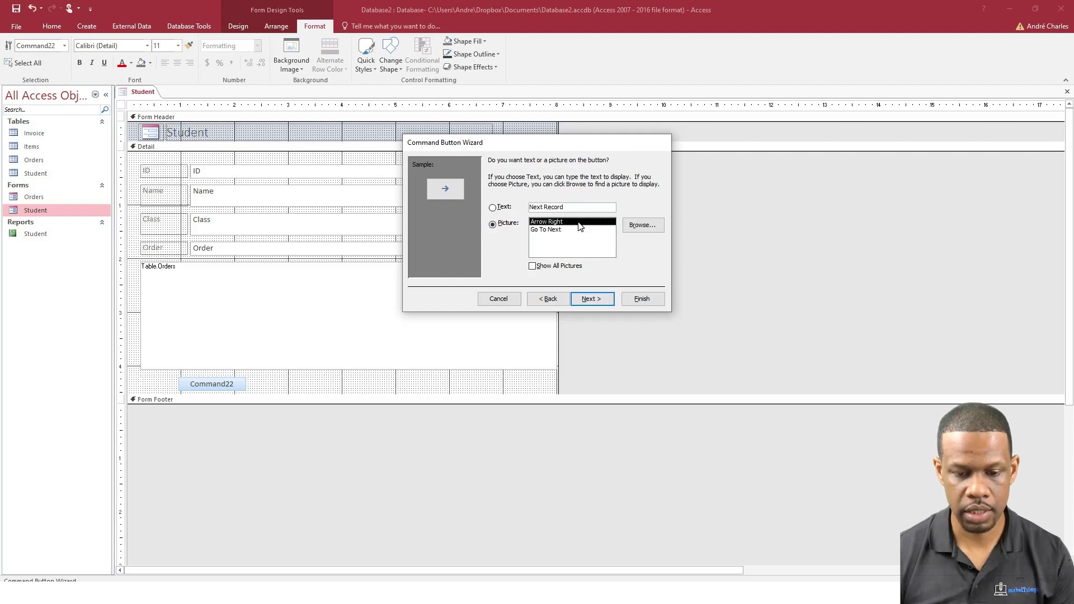
click(599, 301)
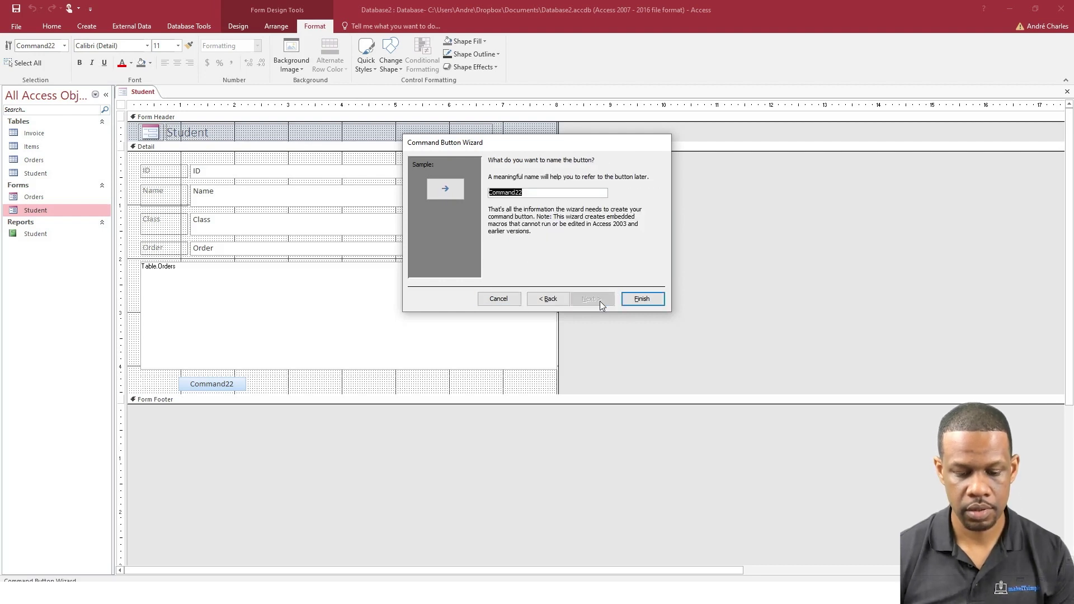
Name the Student form's command button Next Record and finish the wizard
text(Go to)
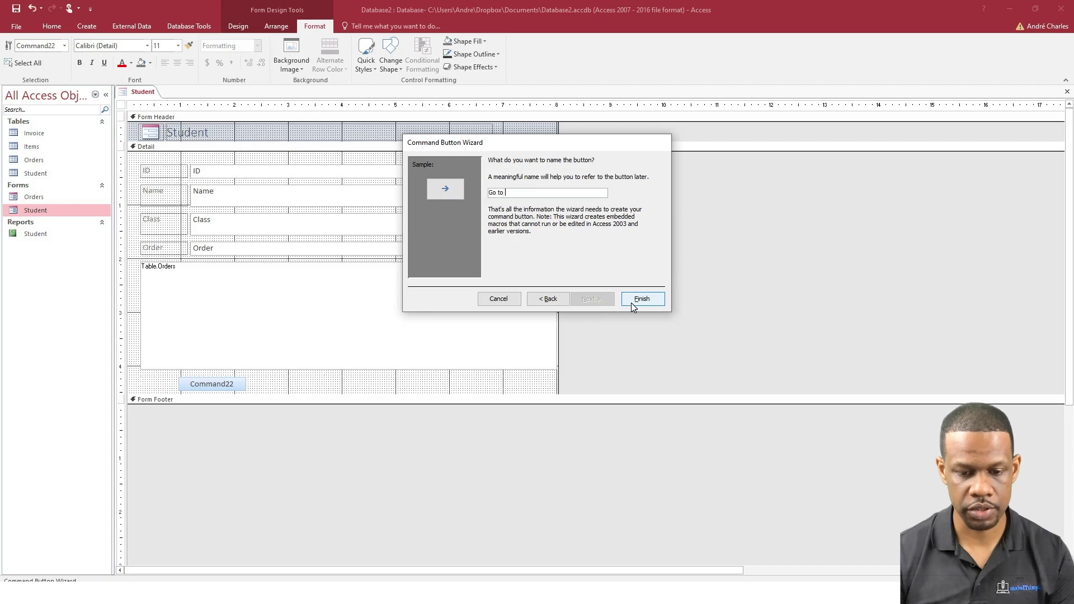
key(BackSpace)
key(BackSpace)
key(BackSpace)
key(BackSpace)
key(BackSpace)
key(BackSpace)
text(Next )
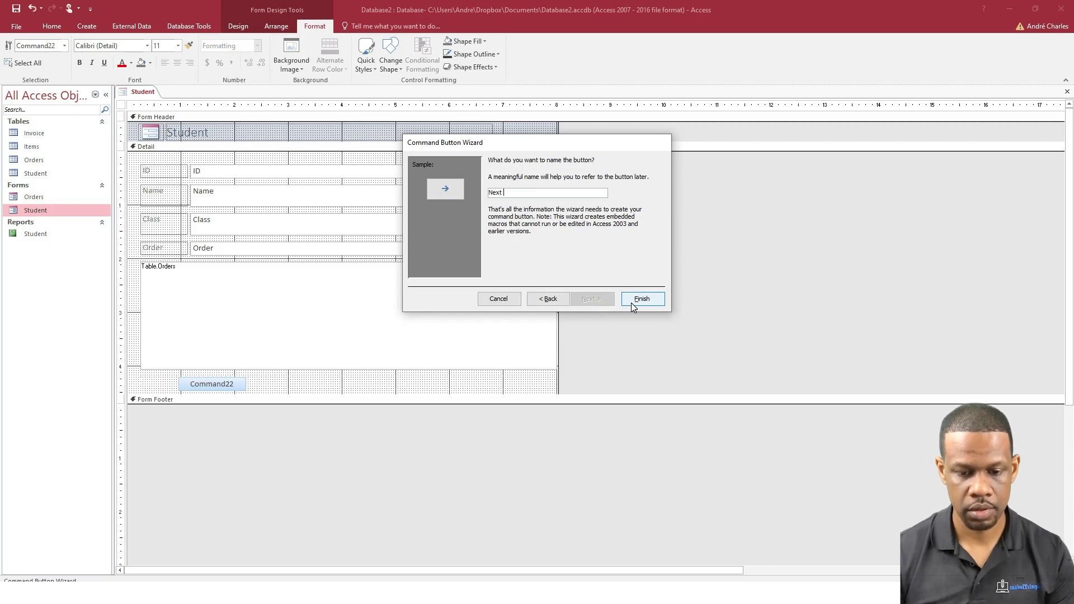
text(REco)
key(BackSpace)
key(BackSpace)
key(BackSpace)
text(ecord)
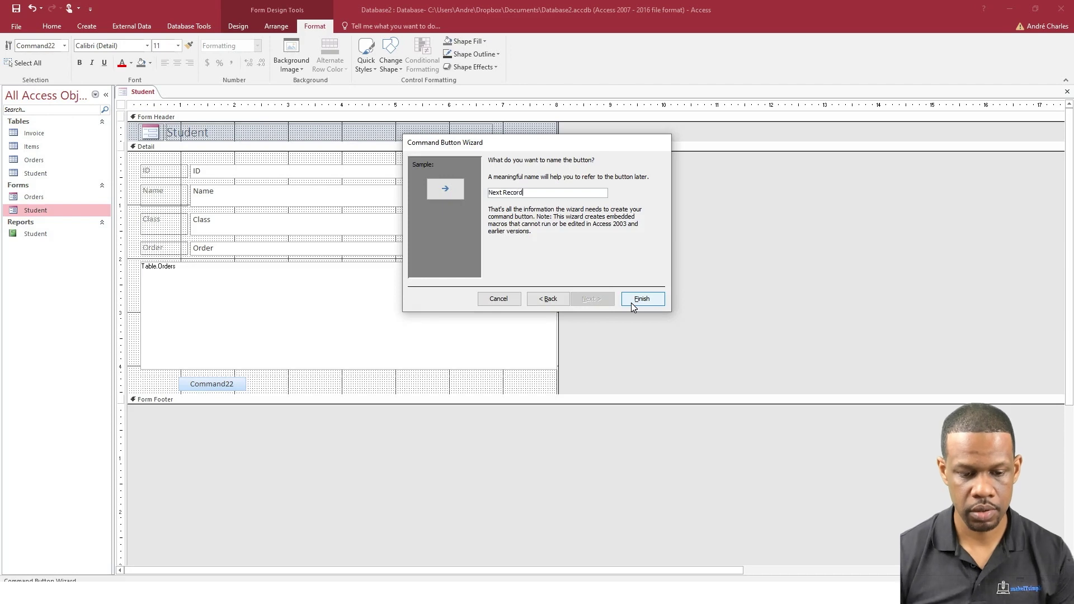
click(631, 303)
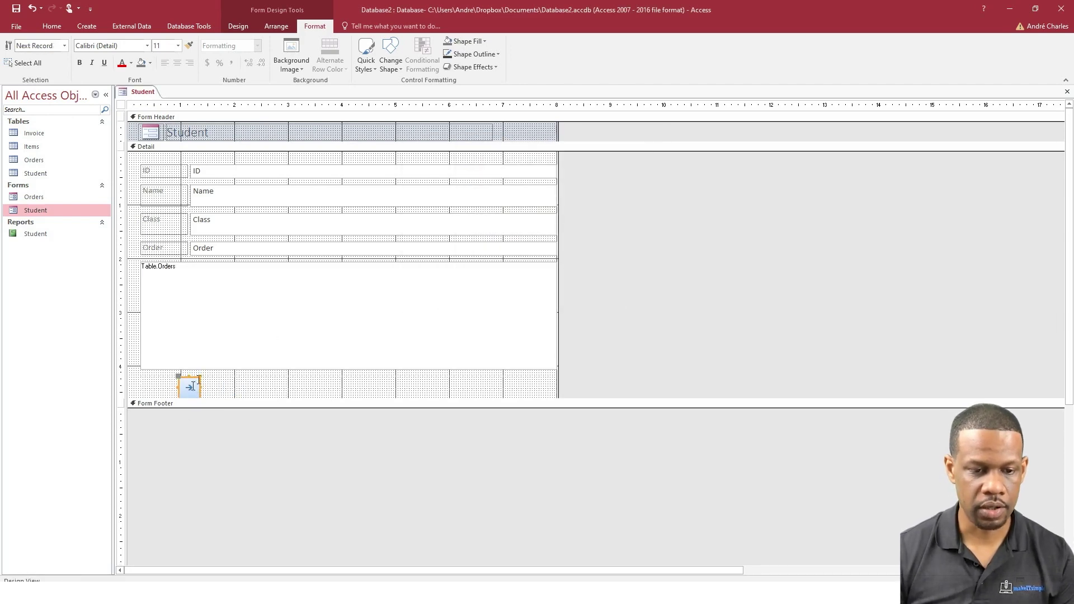
Draw a command button left of the next-record button on the Student form, with the Go To Previous Record action and Go To Previous picture
click(237, 28)
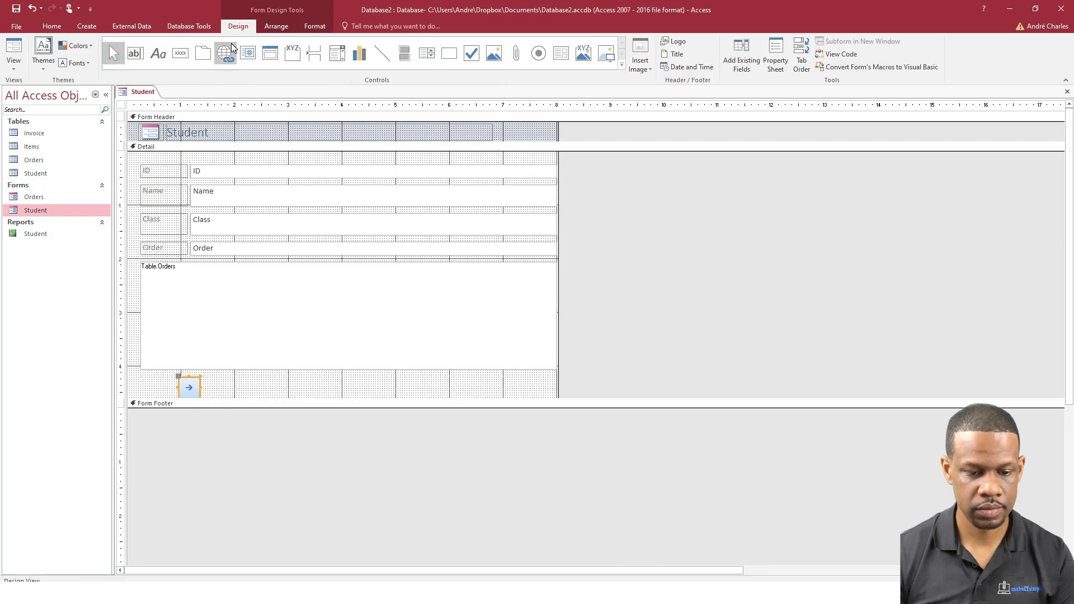
click(180, 53)
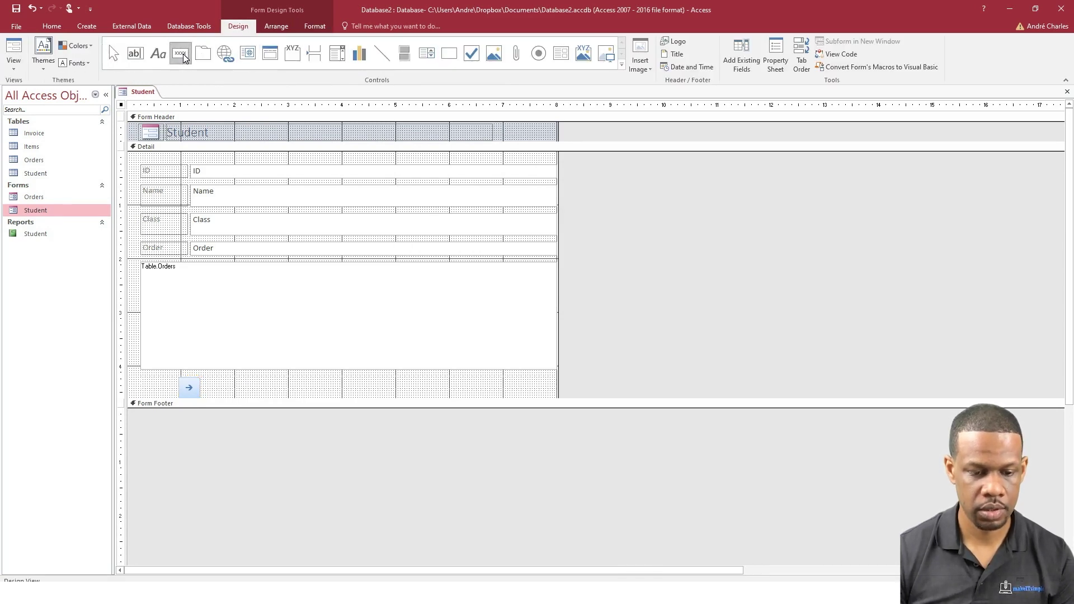
drag(147, 380, 169, 395)
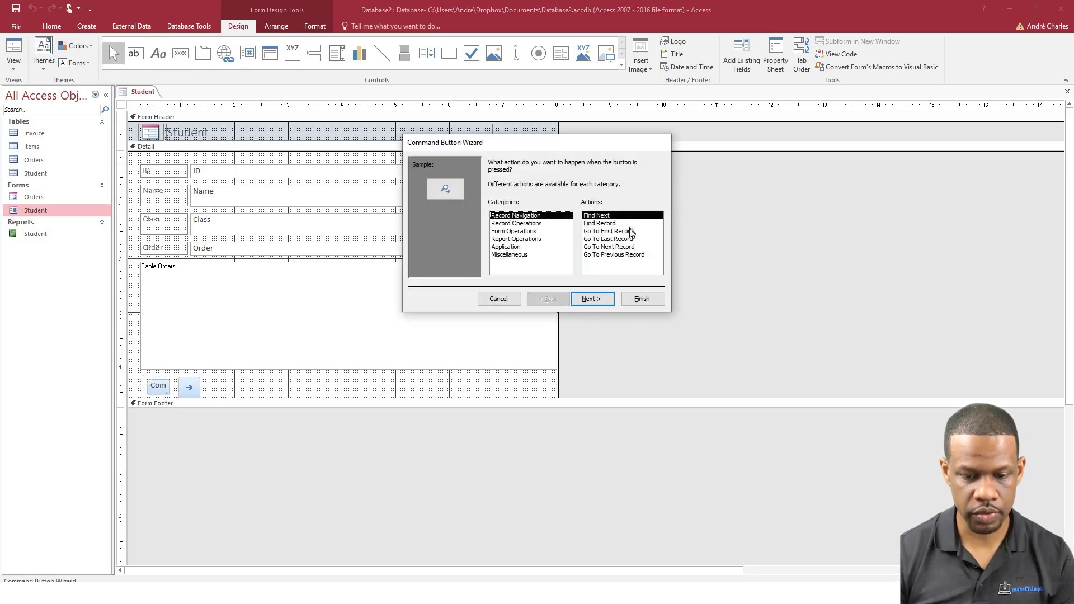
click(611, 256)
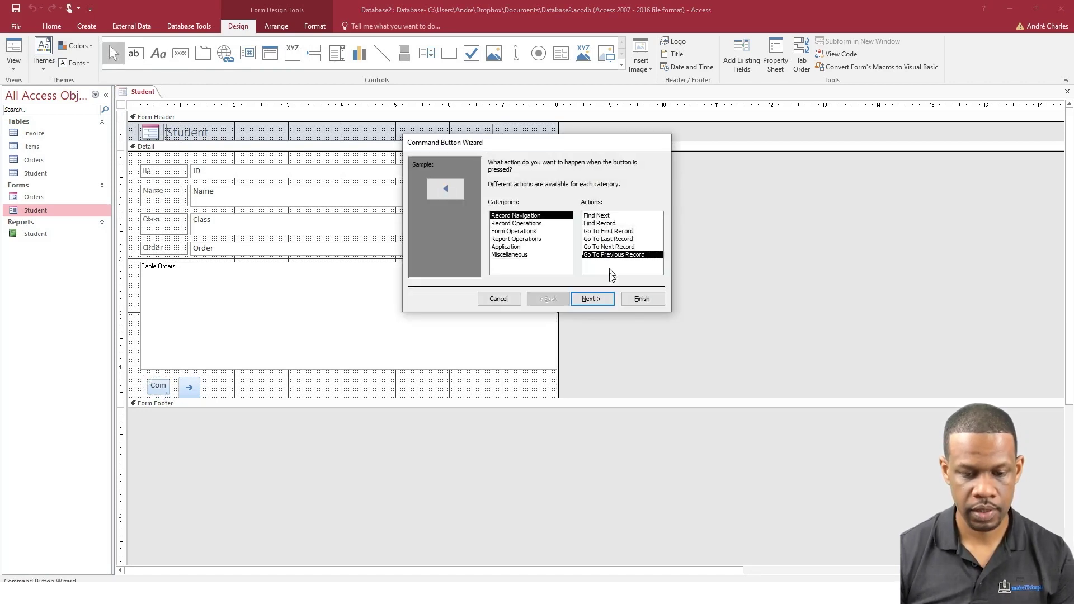
click(600, 301)
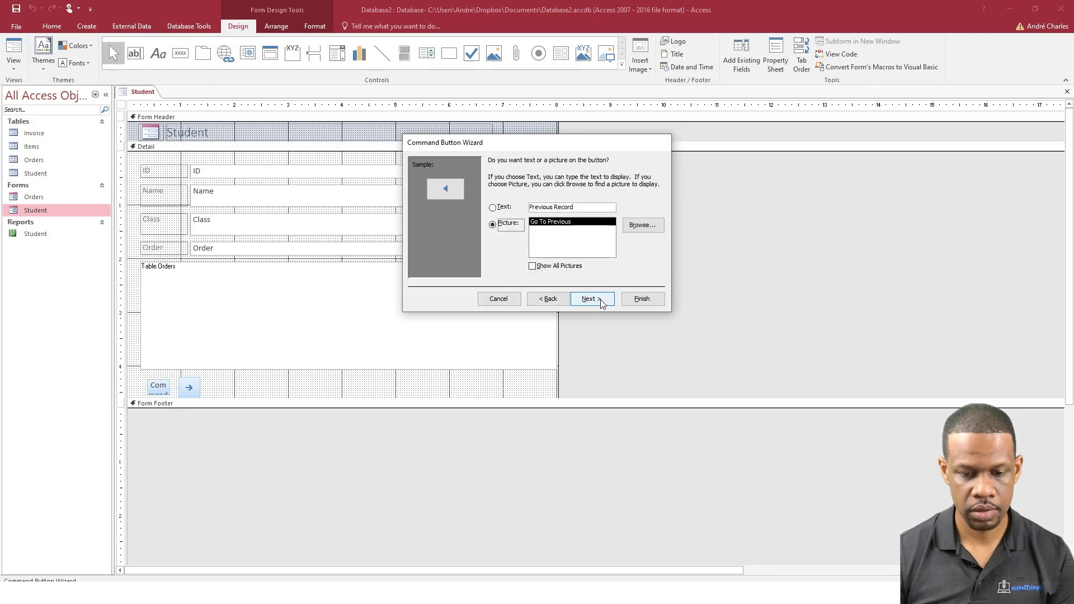
click(590, 299)
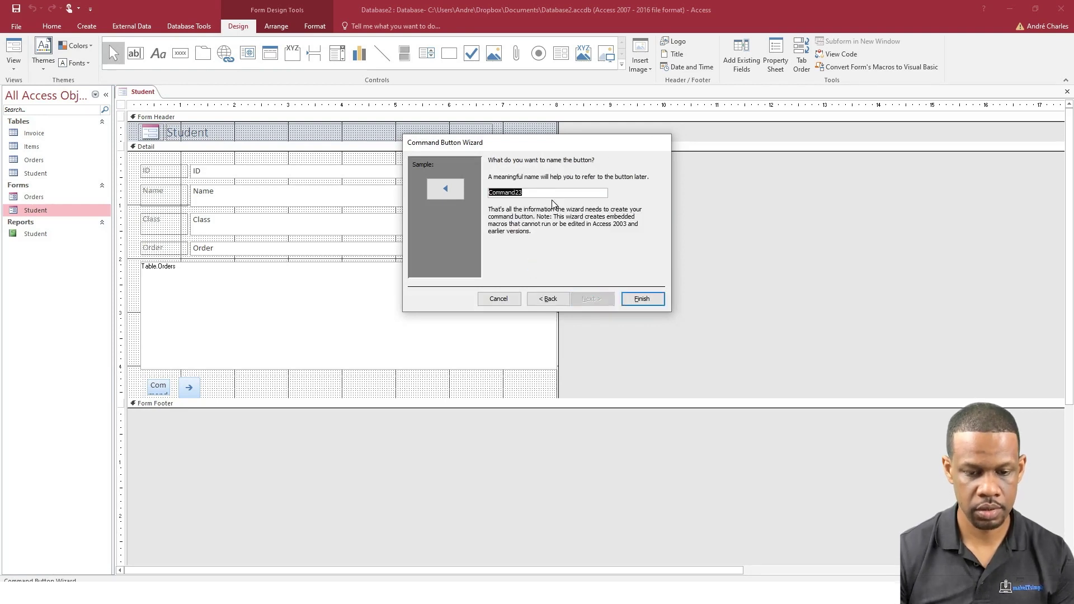
Name the Student form's new command button Previous Record and finish the wizard
text(Previous)
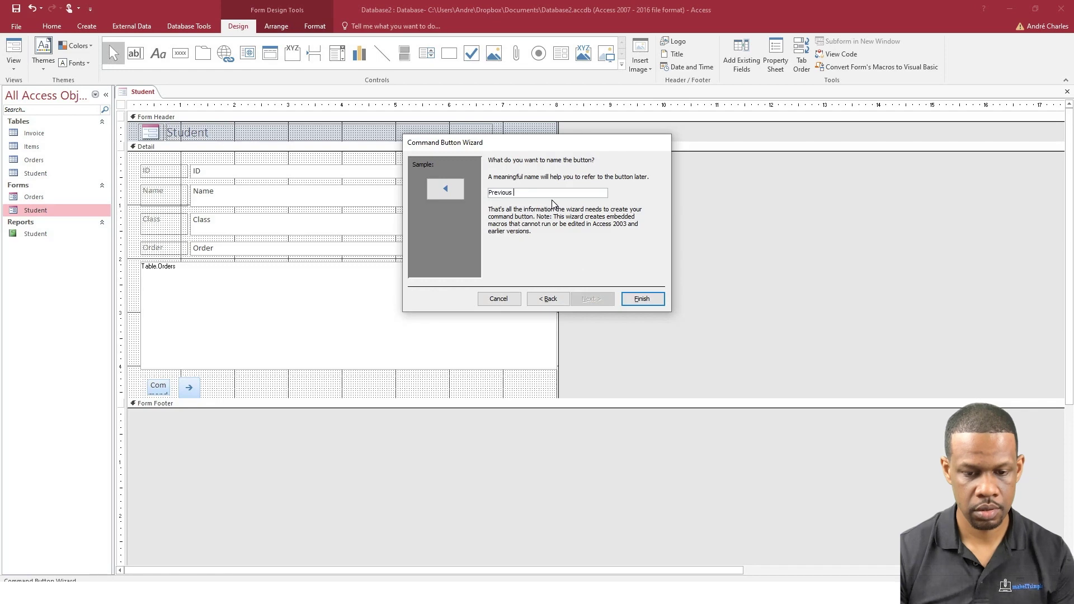
text( Record)
key(Return)
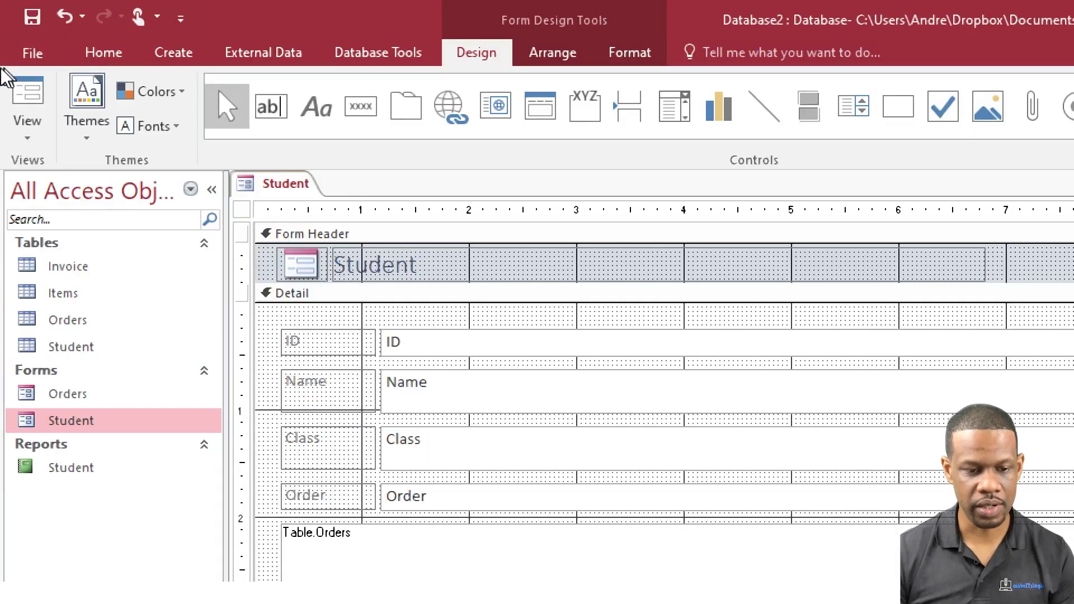
Show the Student form in Form View and test the next and previous record buttons by moving repeatedly between the student records
click(45, 98)
click(46, 137)
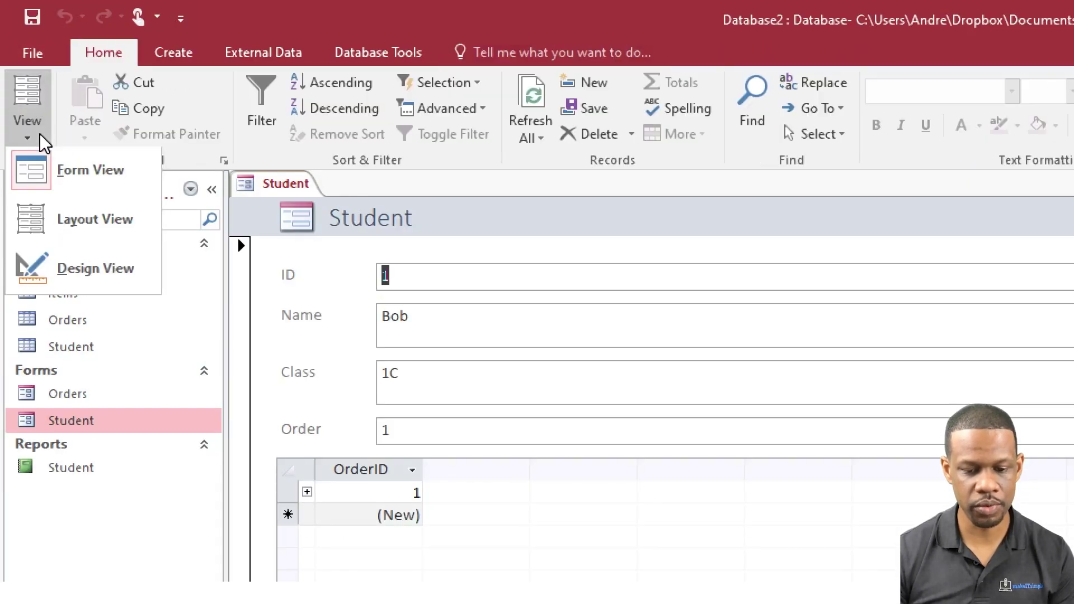
click(683, 521)
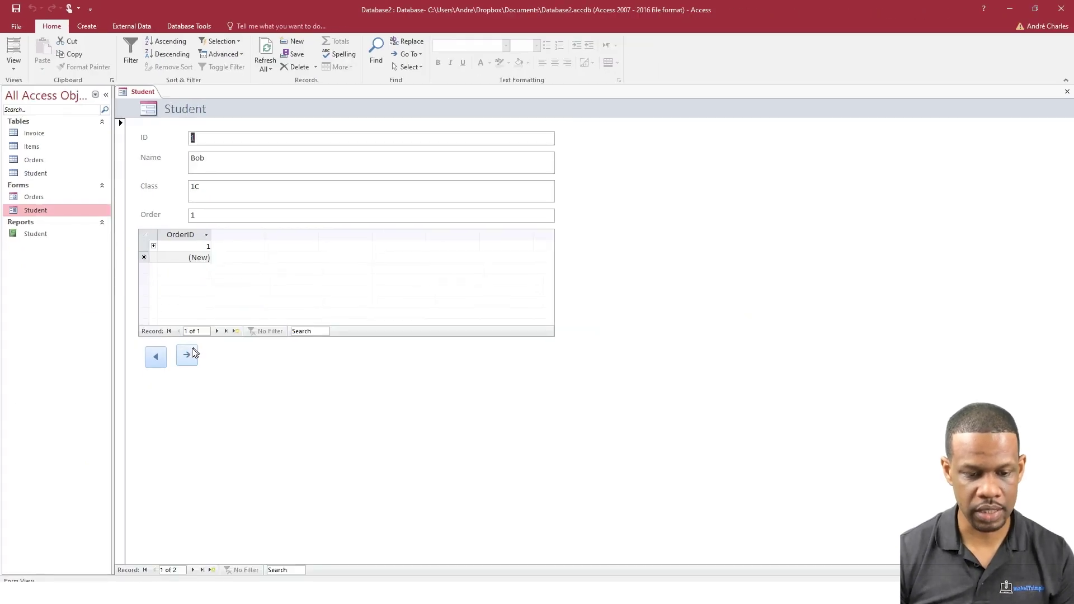
click(188, 358)
click(158, 358)
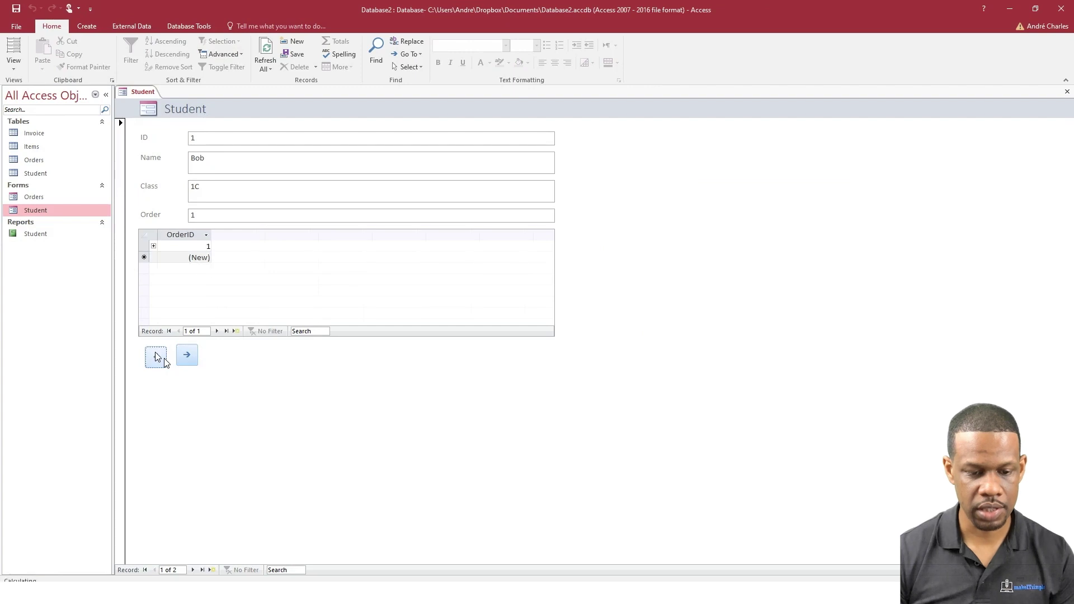
click(187, 357)
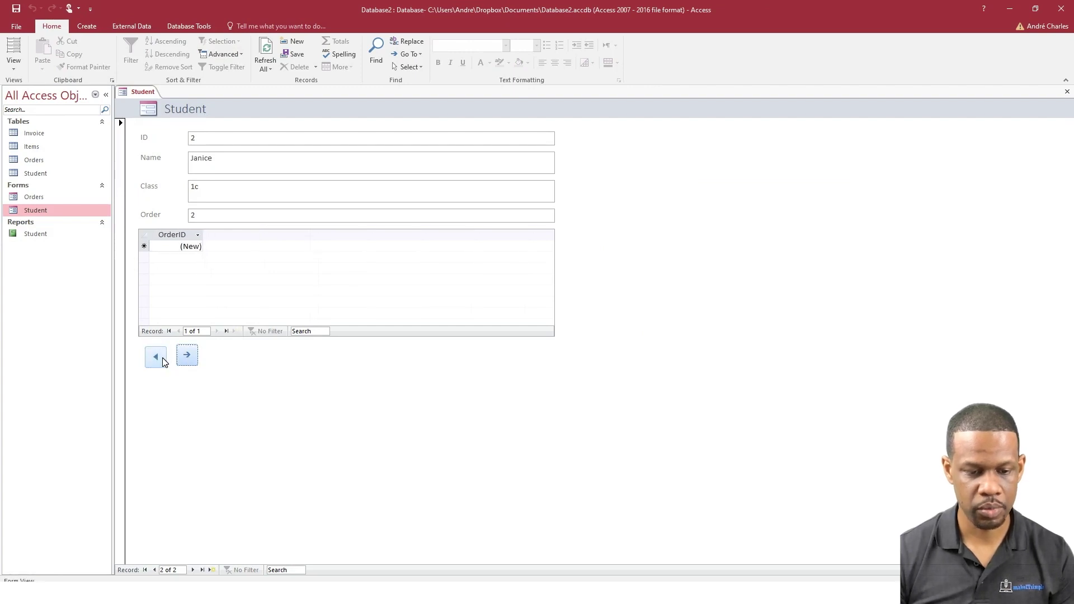
click(158, 357)
click(187, 356)
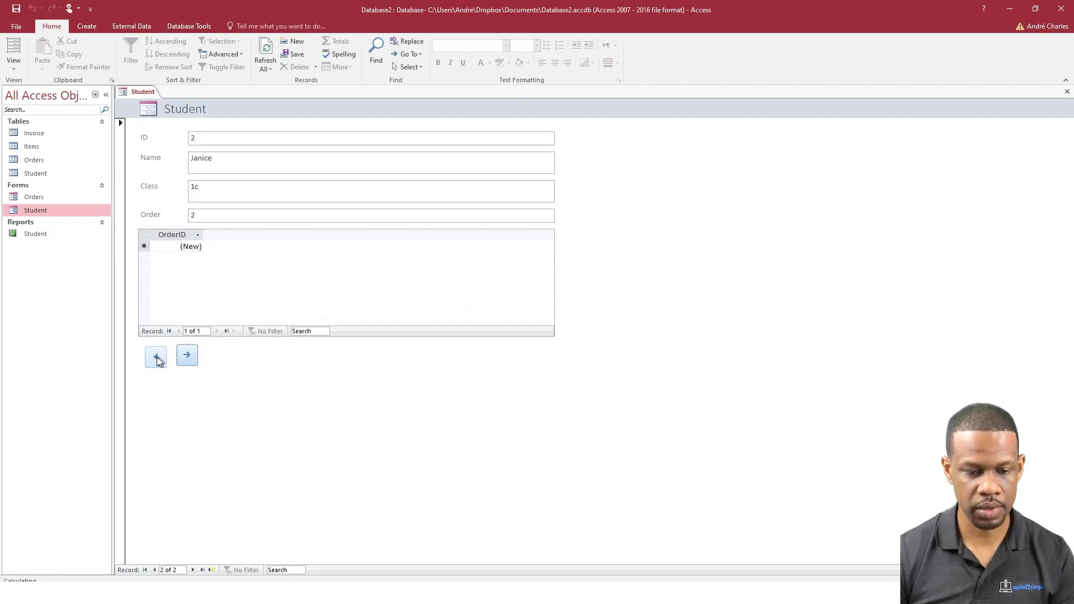
click(156, 357)
click(187, 356)
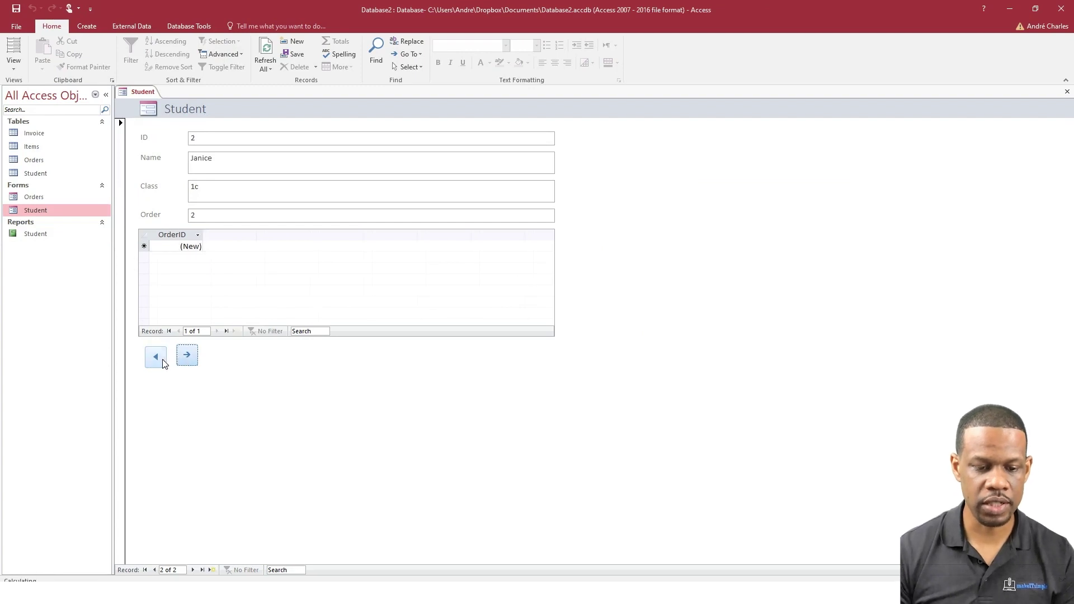
click(157, 358)
click(187, 356)
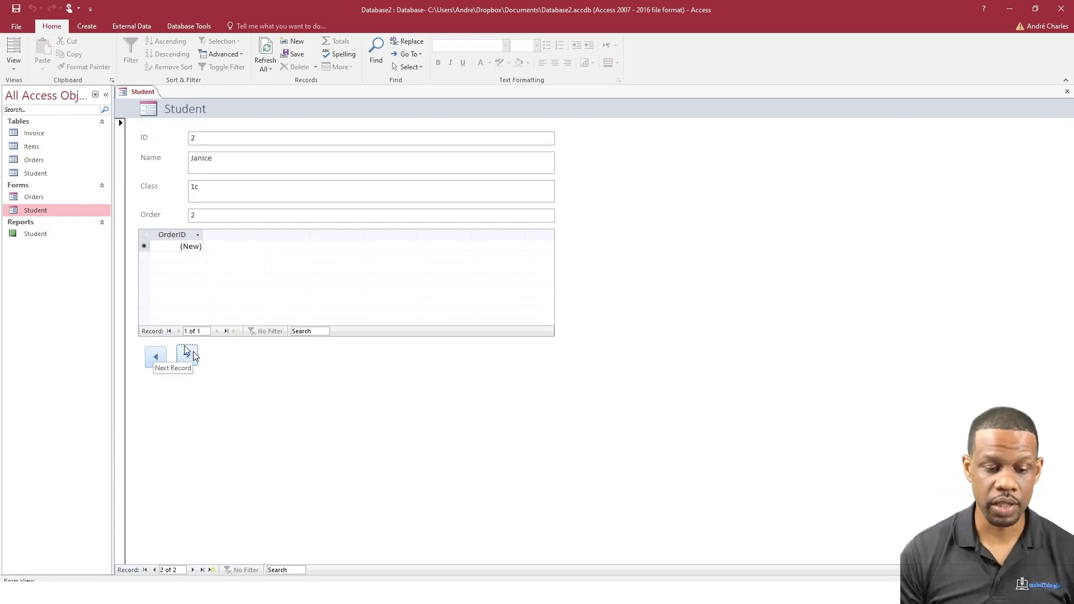
click(156, 357)
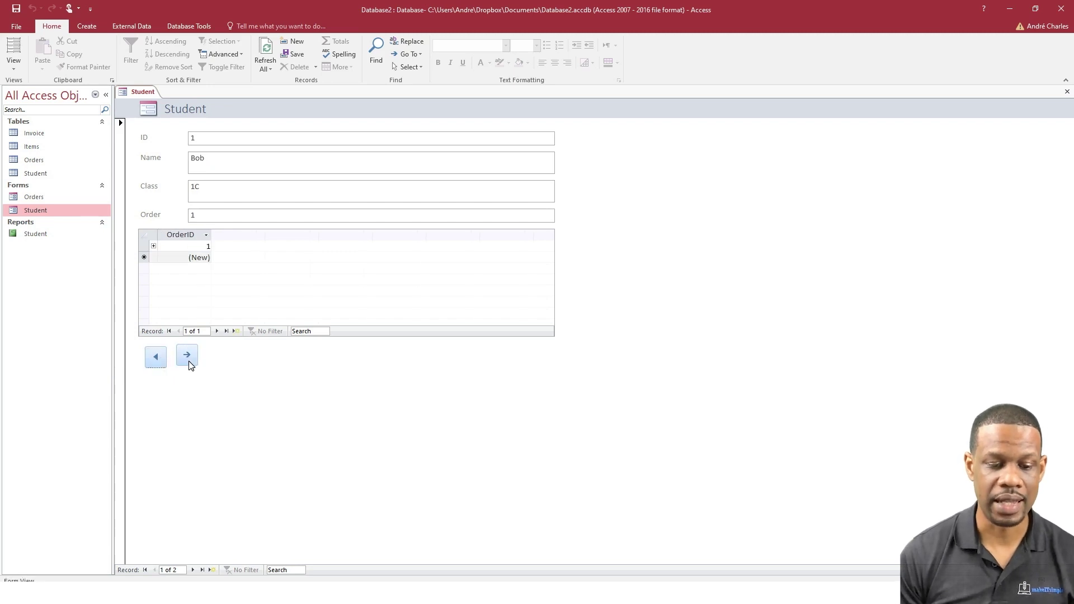
click(189, 361)
click(156, 358)
click(187, 357)
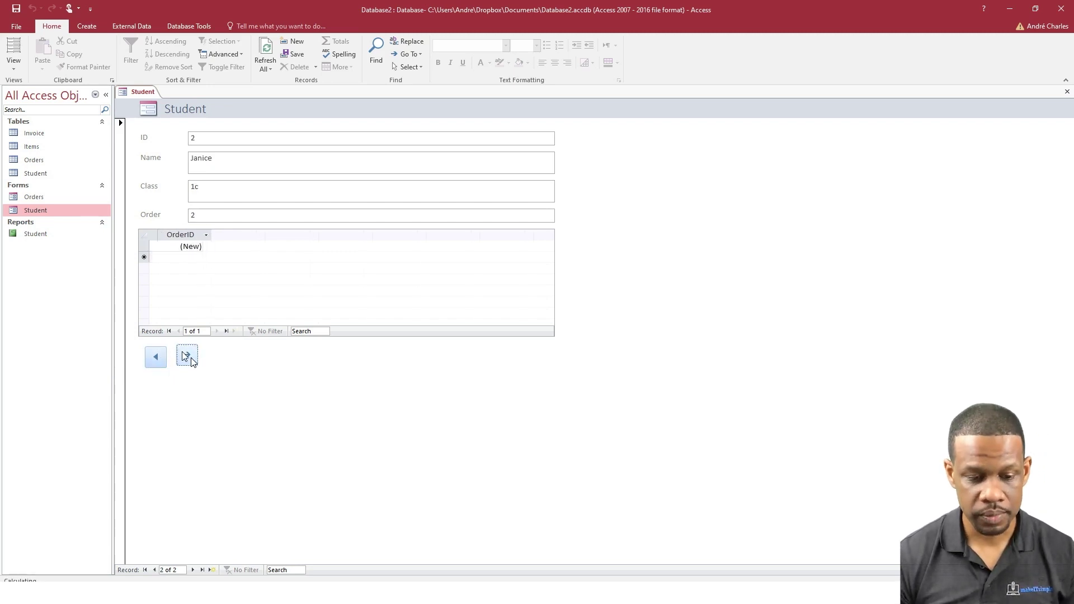
click(158, 357)
click(187, 357)
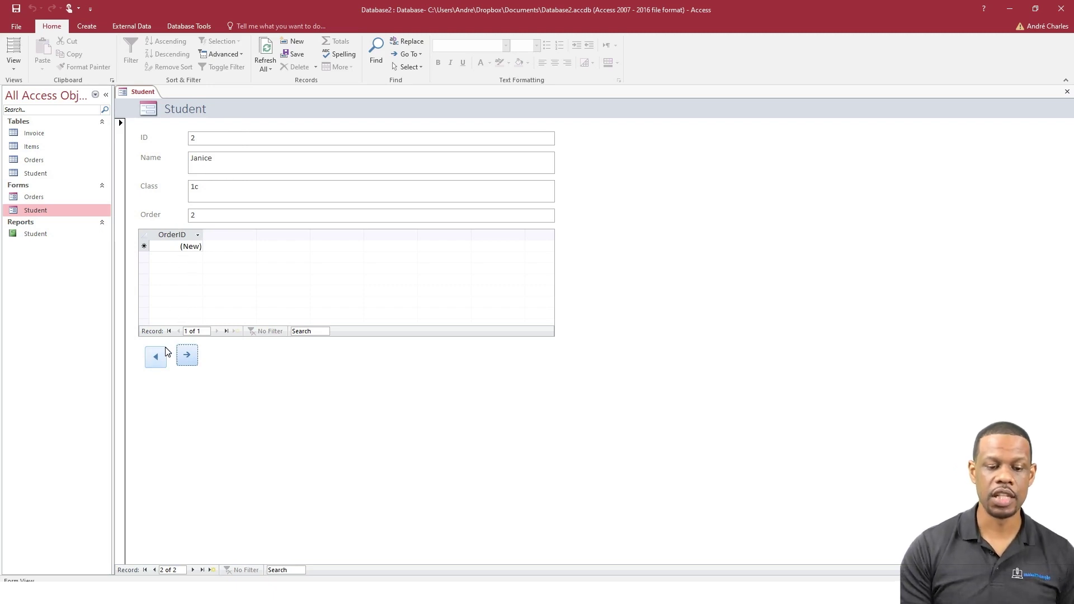
click(158, 359)
click(181, 360)
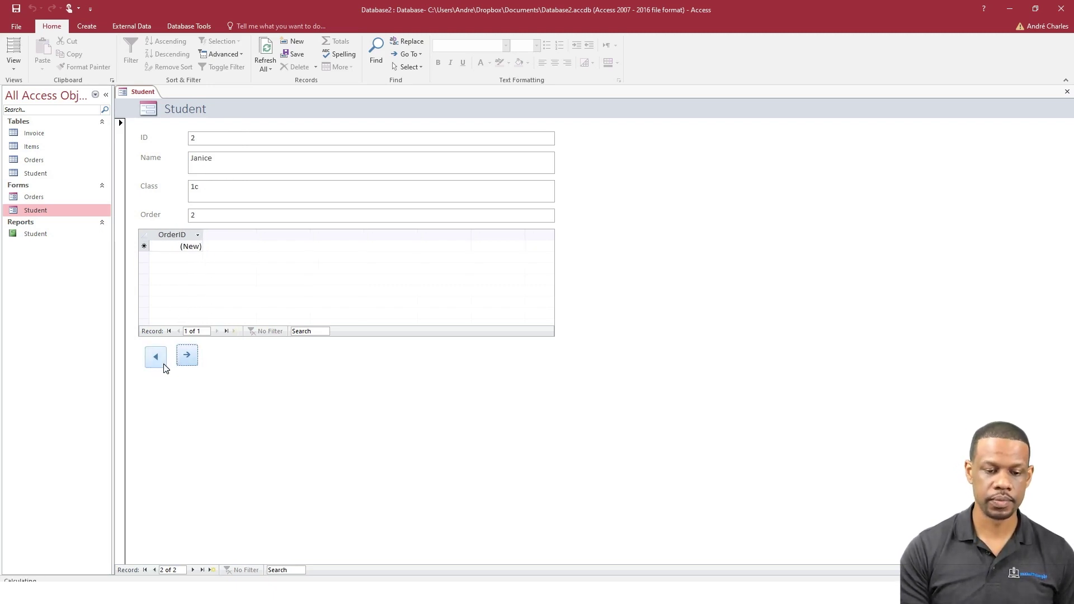
click(163, 364)
click(191, 360)
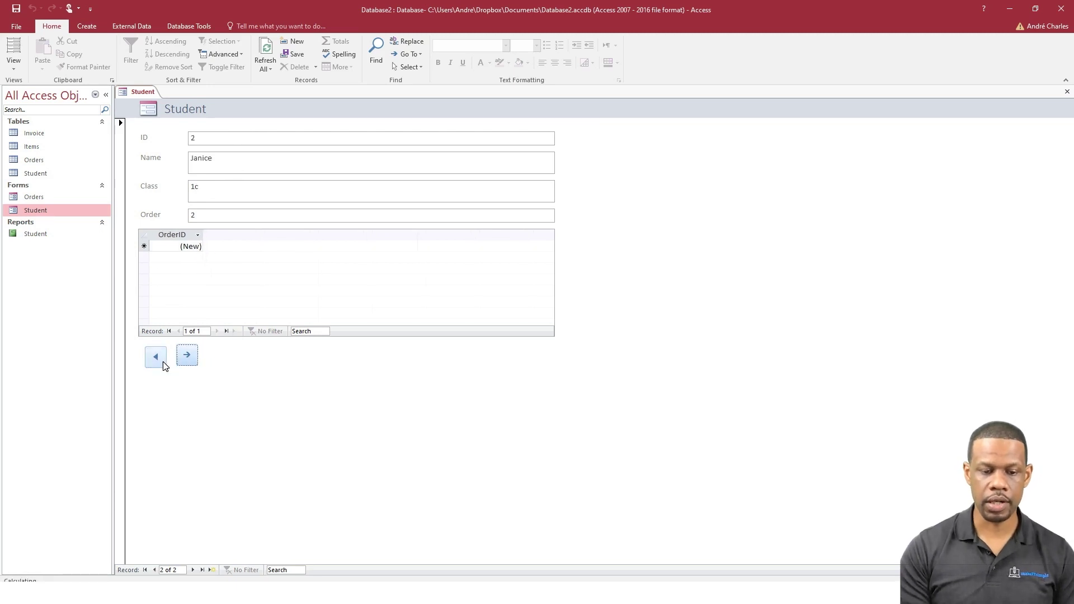
click(165, 364)
click(187, 356)
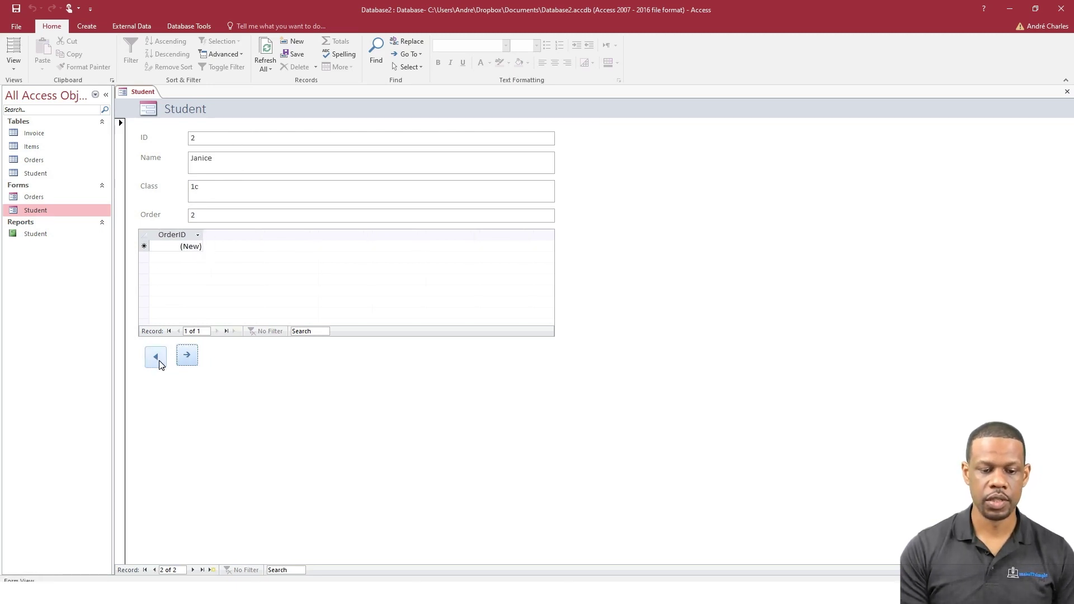
click(159, 363)
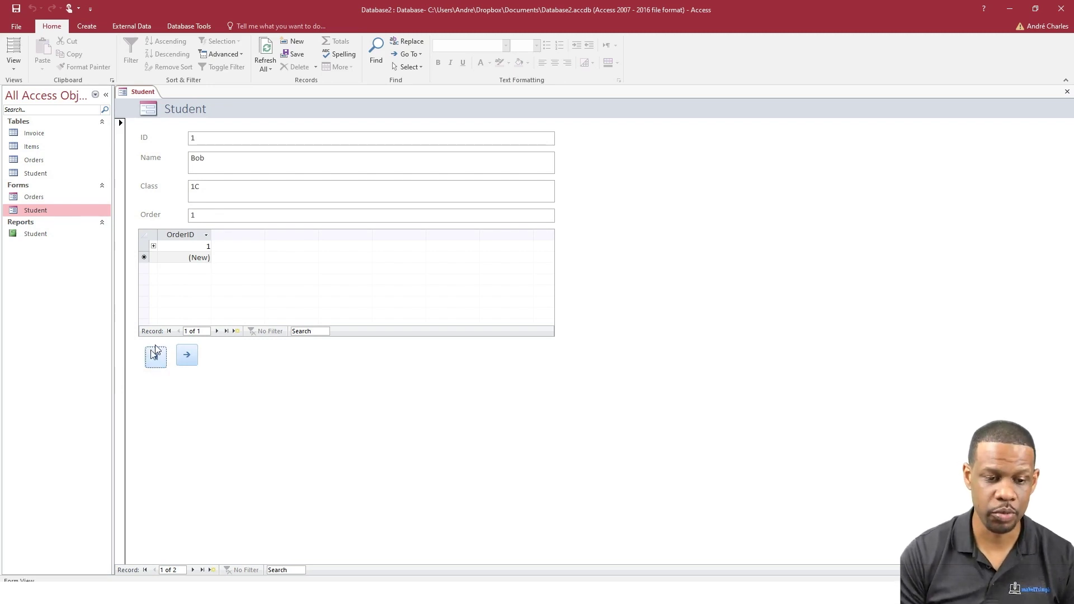
Open the Orders form, and close both open forms while saving the Student form's design changes
double_click(39, 198)
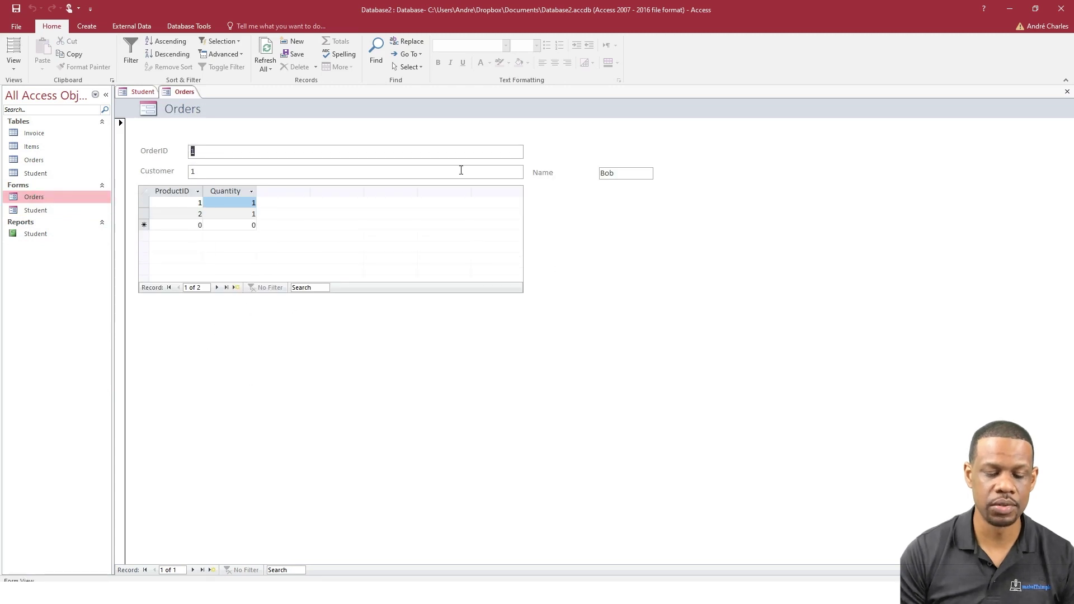
right_click(145, 93)
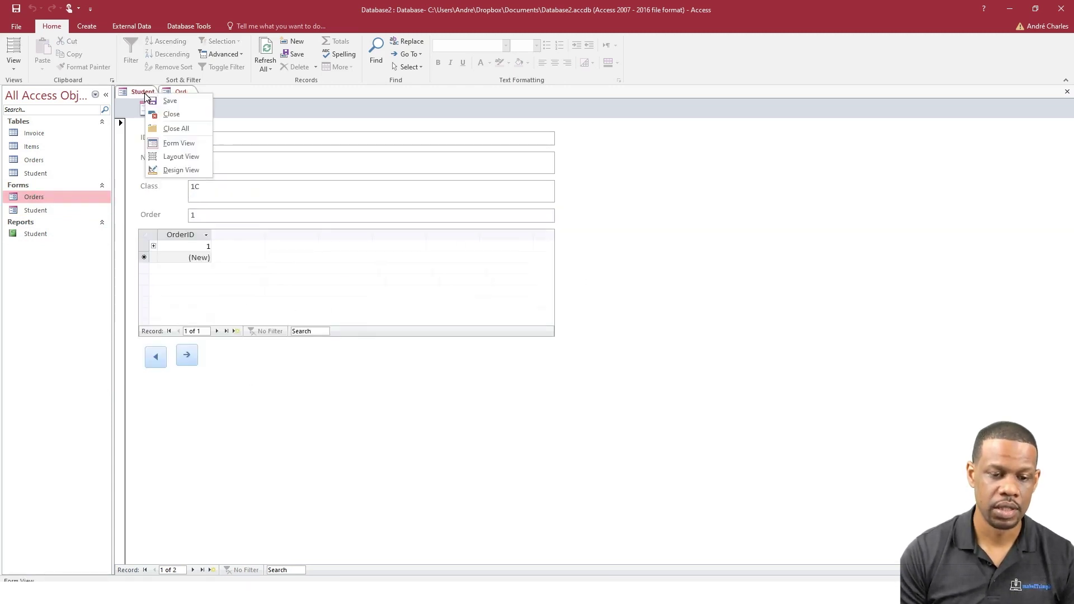
click(183, 115)
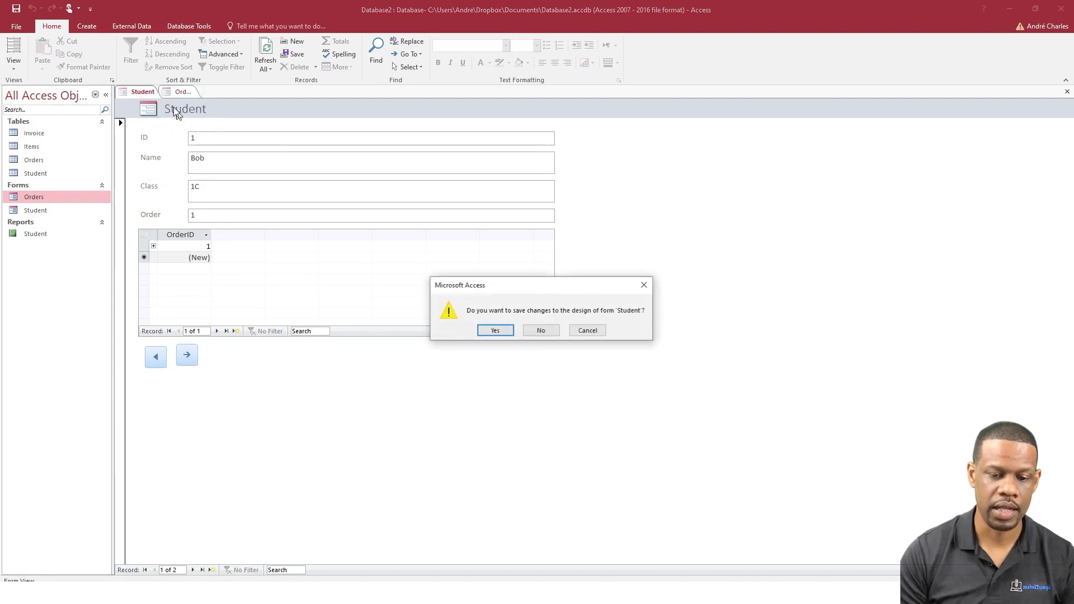
click(492, 331)
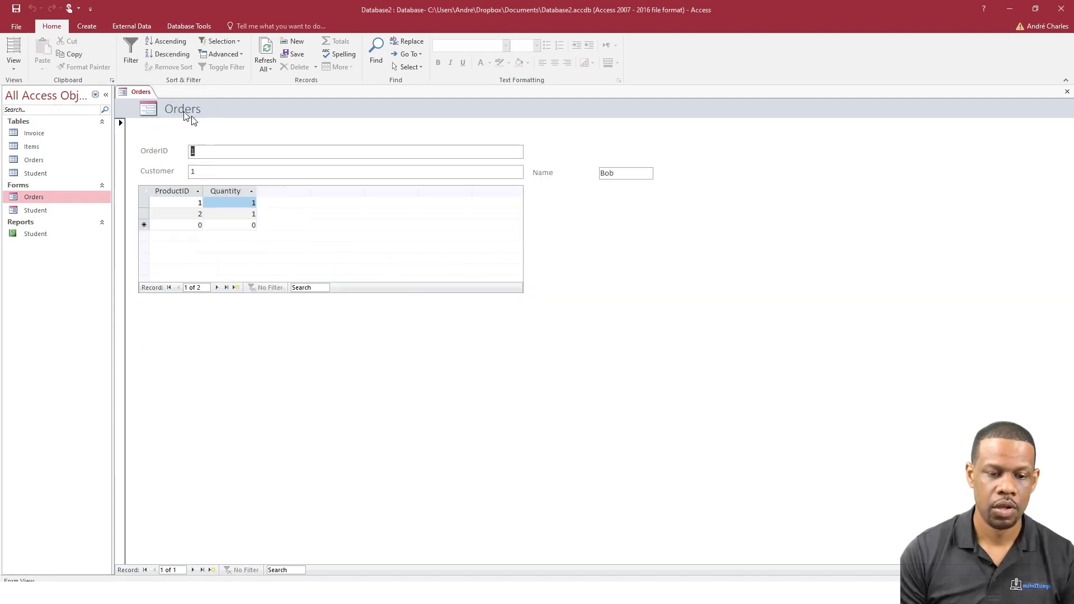
right_click(139, 92)
click(147, 98)
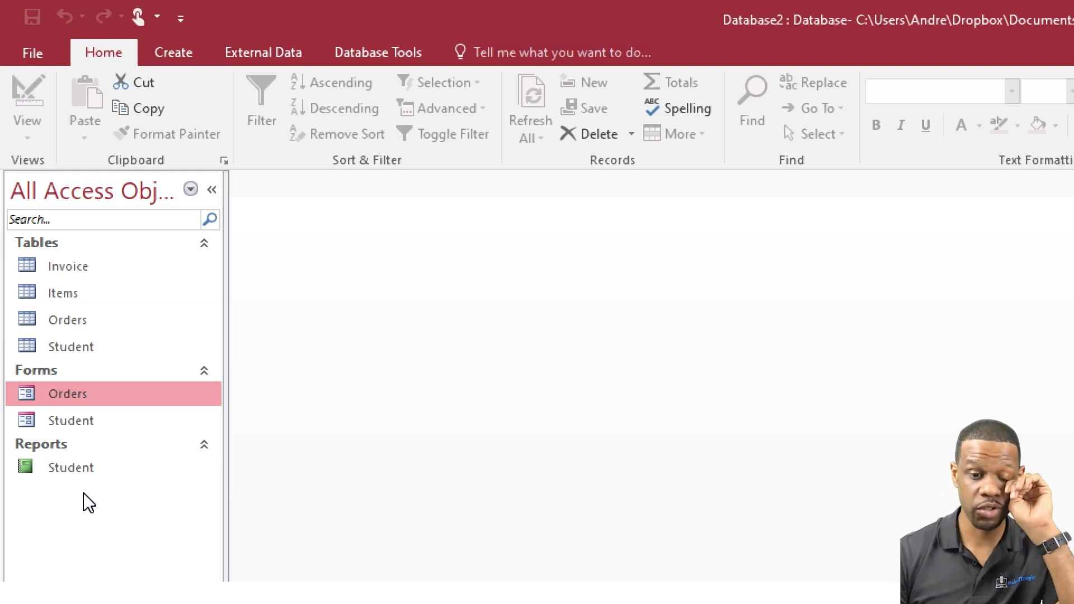
Create a query in Design View and add the Student, Items and Invoice tables to it
click(167, 58)
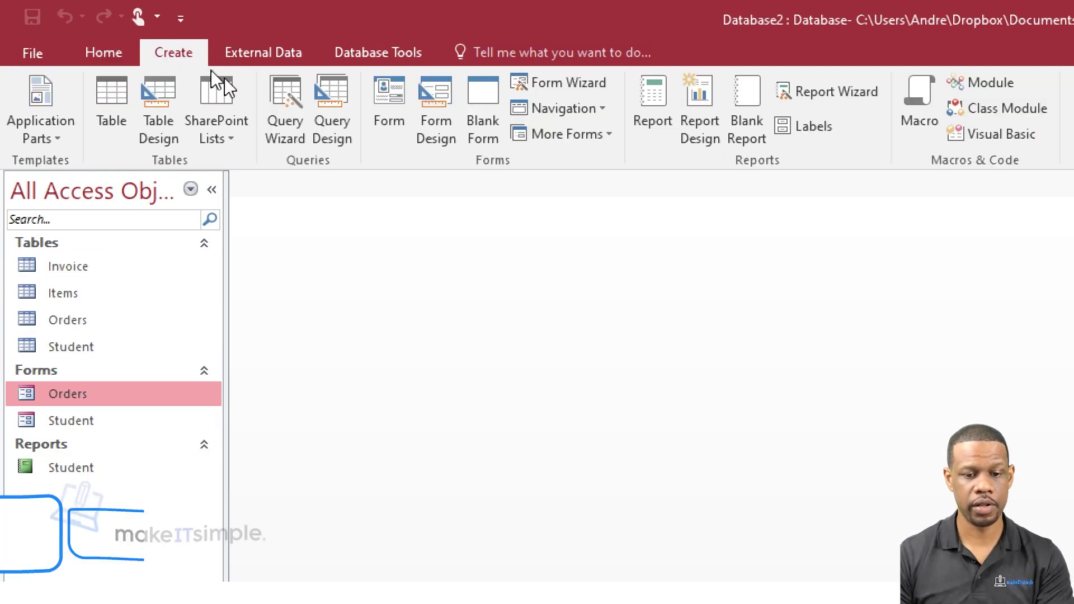
click(330, 126)
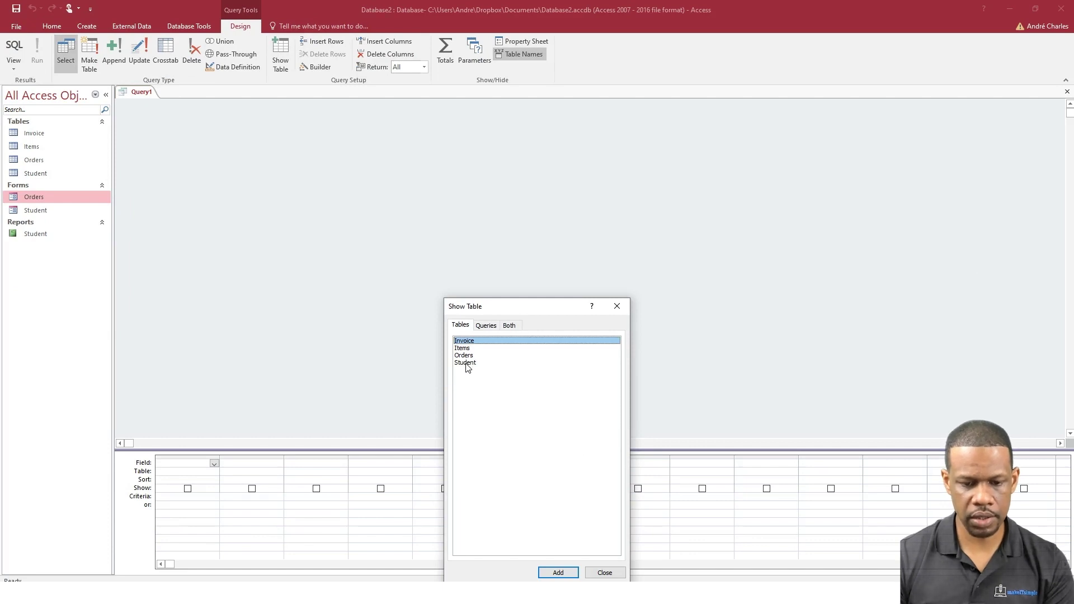
double_click(467, 364)
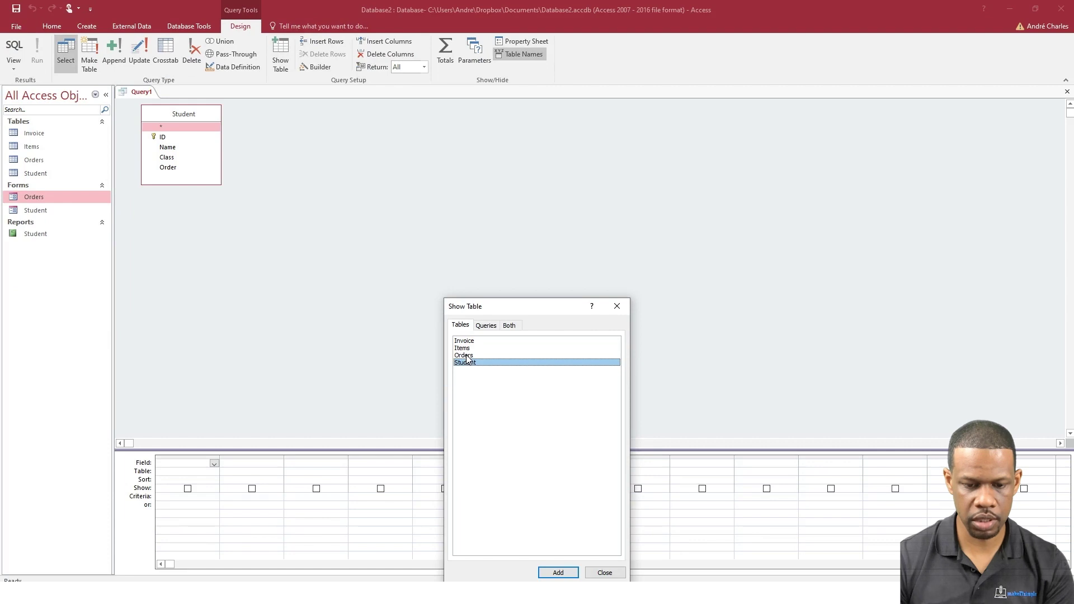
double_click(469, 349)
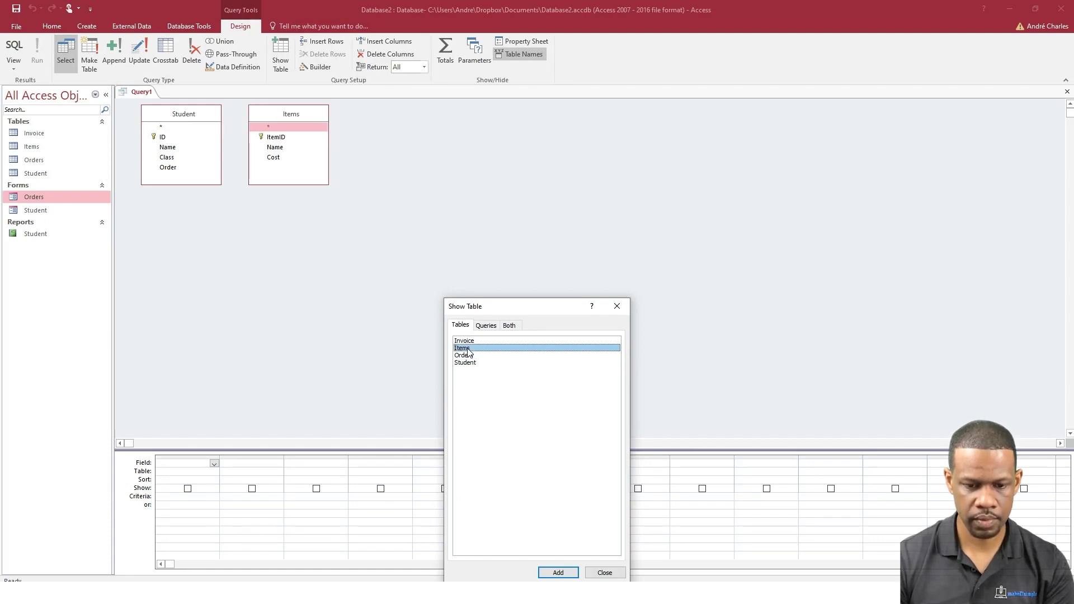
double_click(473, 343)
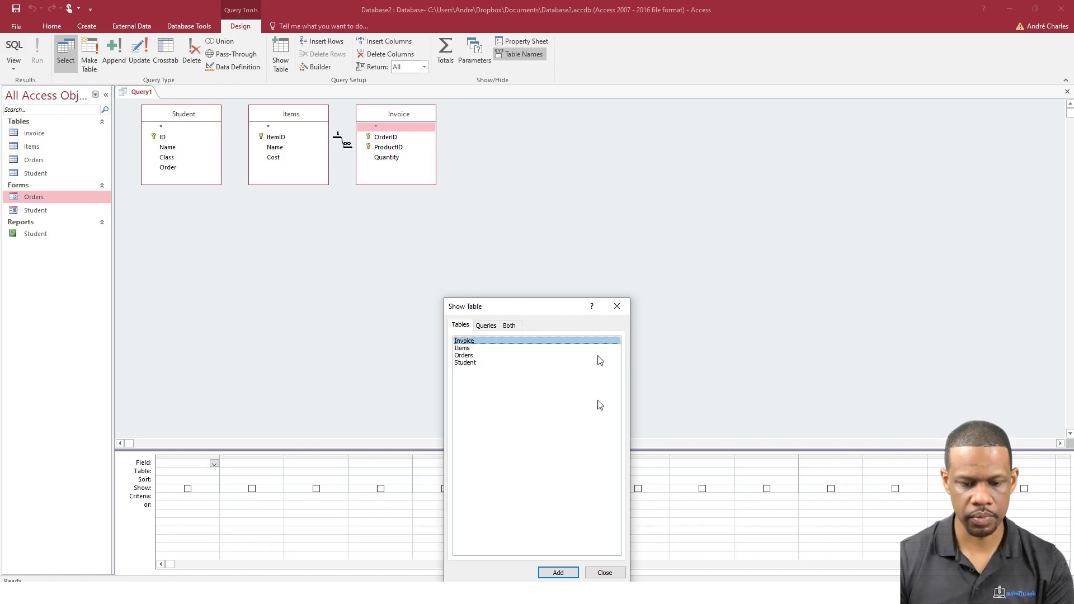
click(603, 572)
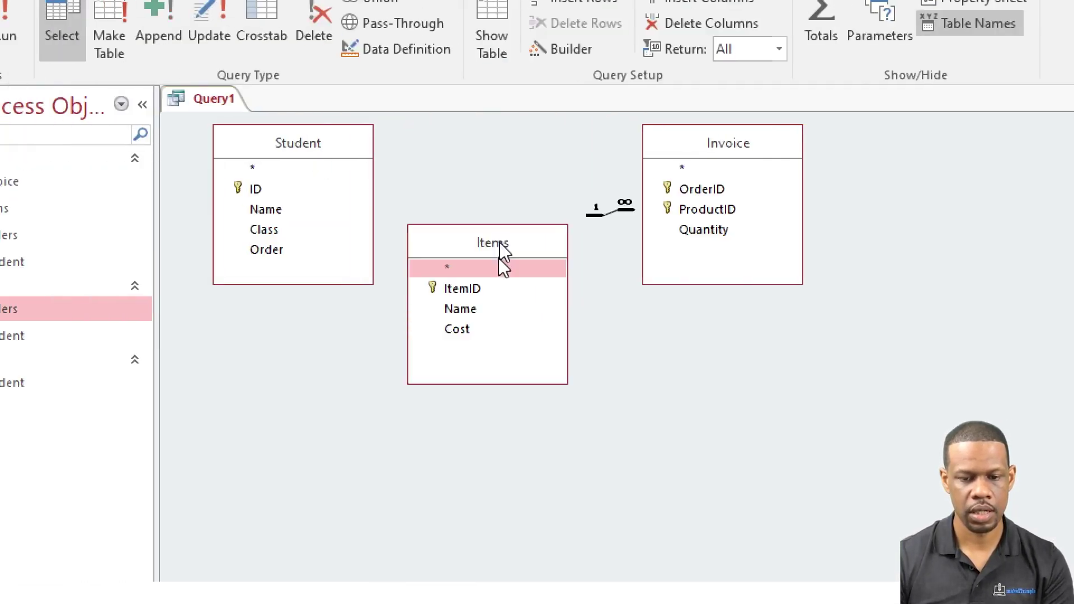
Rearrange the query's tables, placing Items lower between the other two and moving Invoice farther right of Student
drag(519, 152, 515, 312)
drag(753, 142, 865, 136)
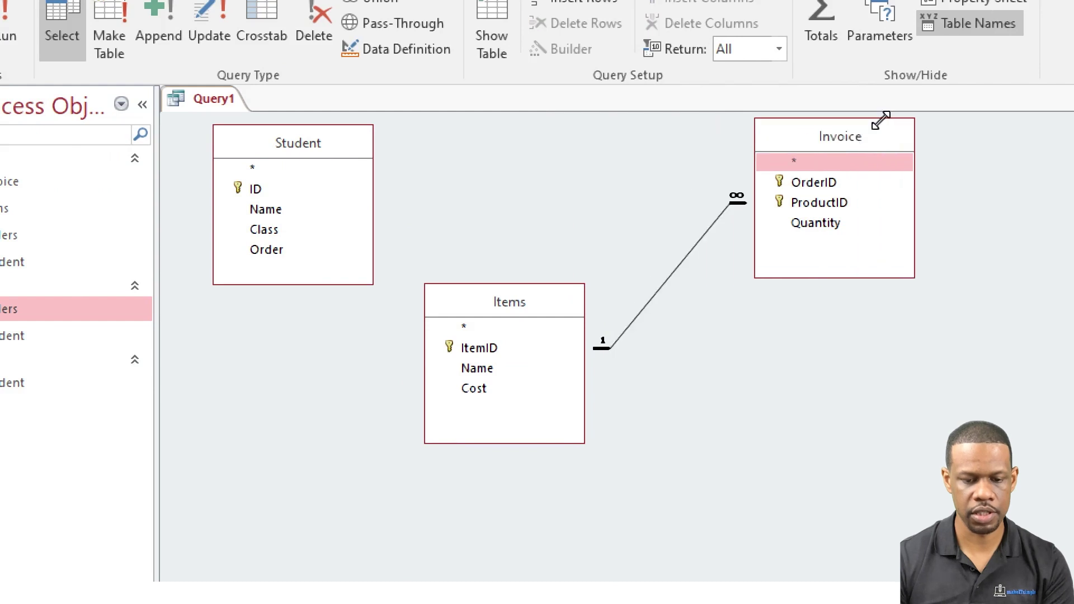
drag(472, 311, 526, 287)
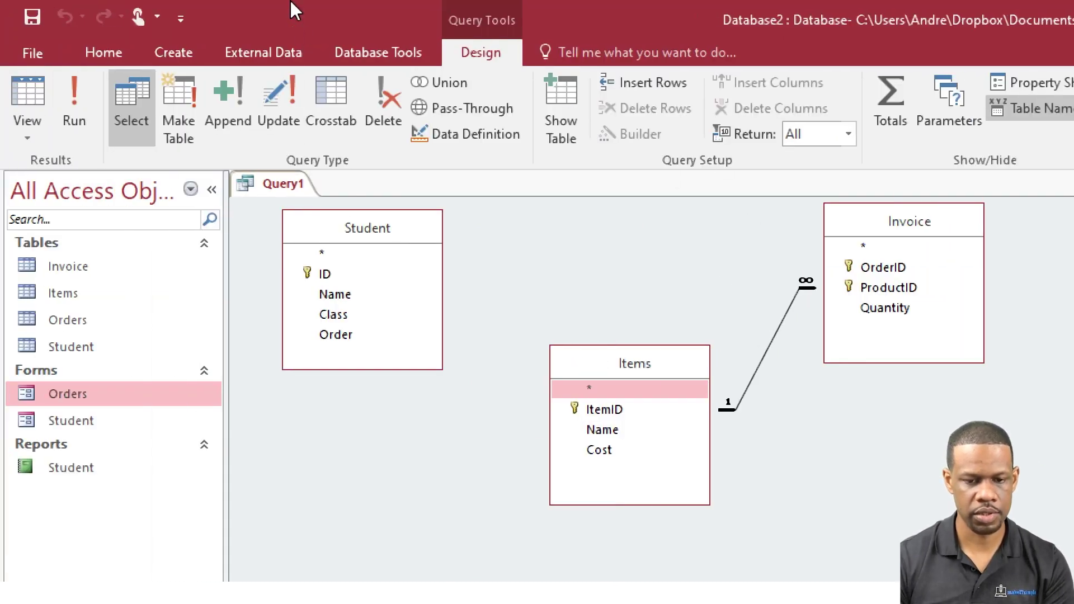
Check how the tables are linked in the database's Relationships layout, and close it again
click(388, 45)
click(252, 103)
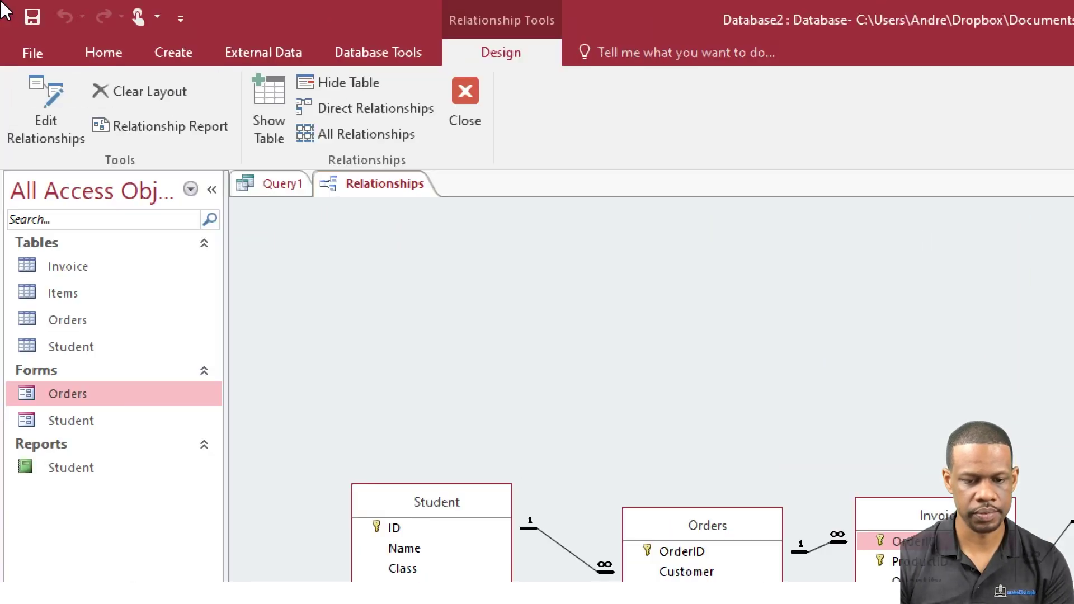
click(464, 89)
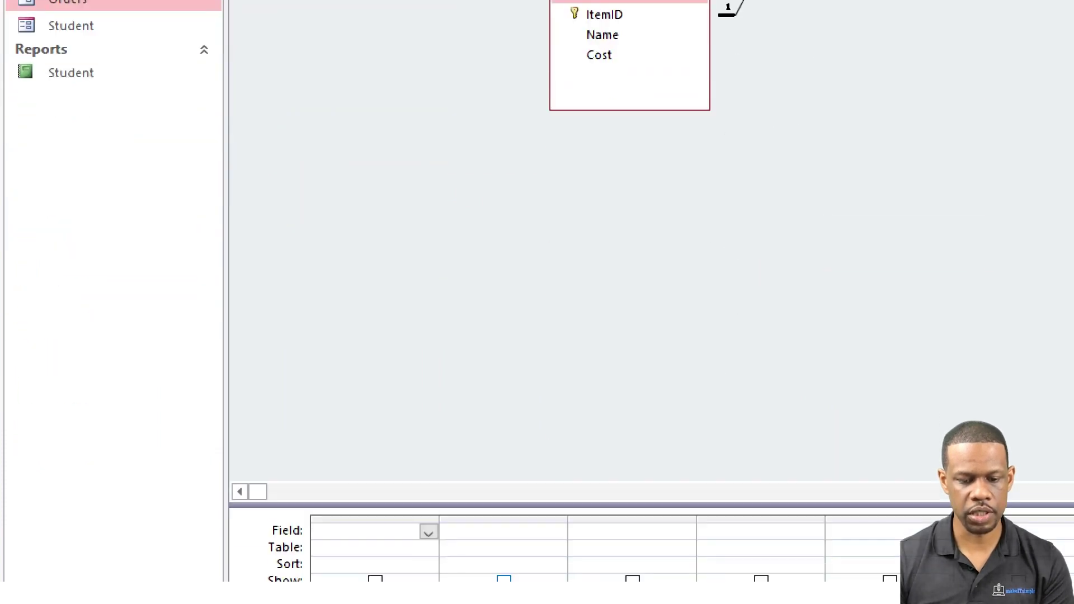
Add the student's ID, the item's Name and Cost, and the invoice's Quantity as the query's four fields
click(429, 512)
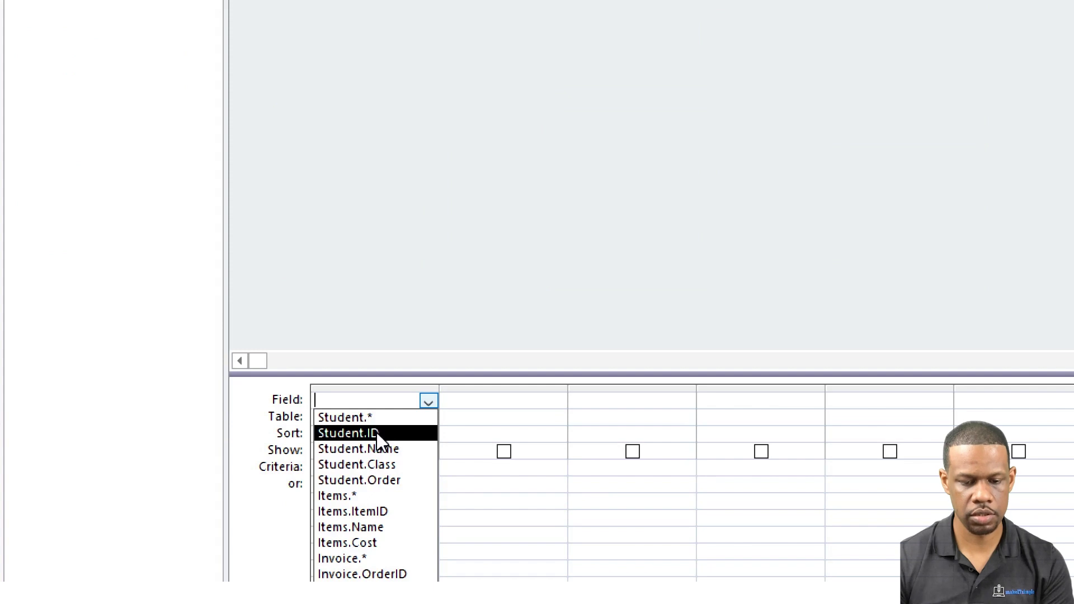
click(372, 433)
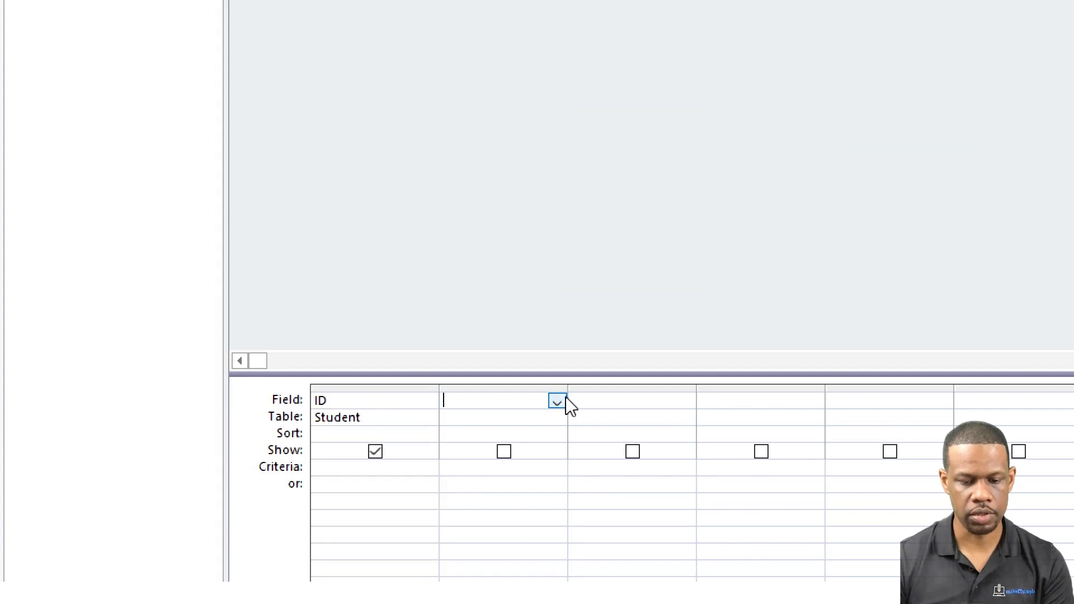
click(562, 401)
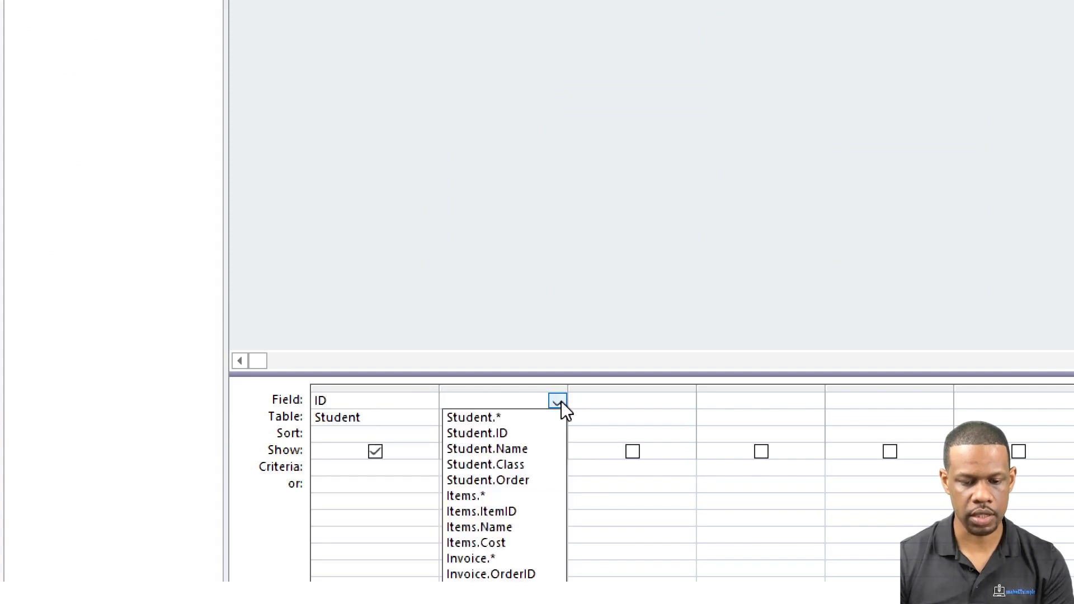
click(526, 529)
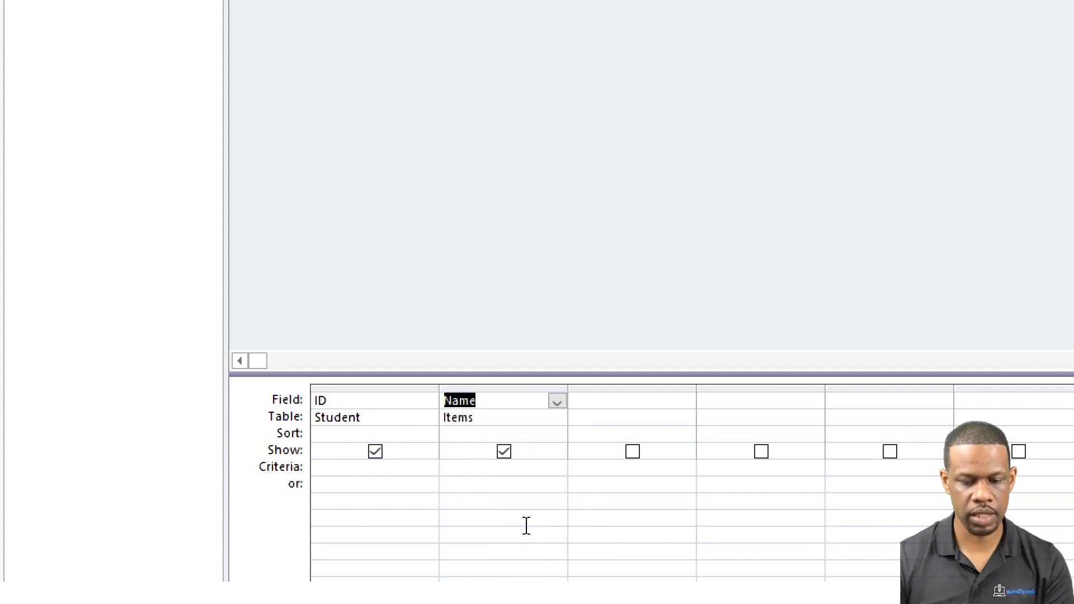
click(653, 404)
click(684, 403)
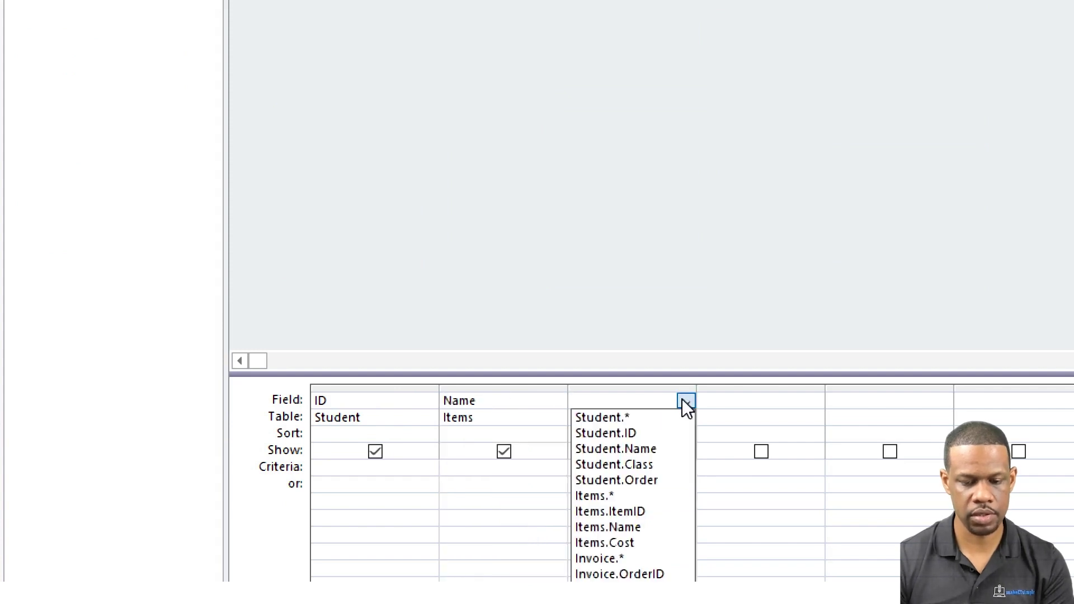
click(643, 540)
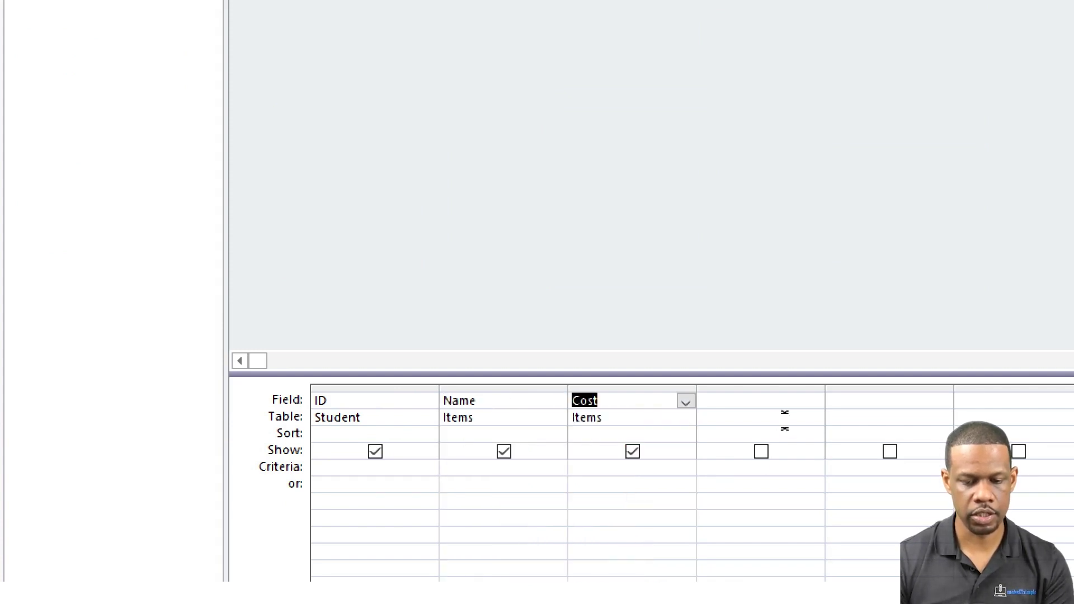
click(822, 402)
click(821, 404)
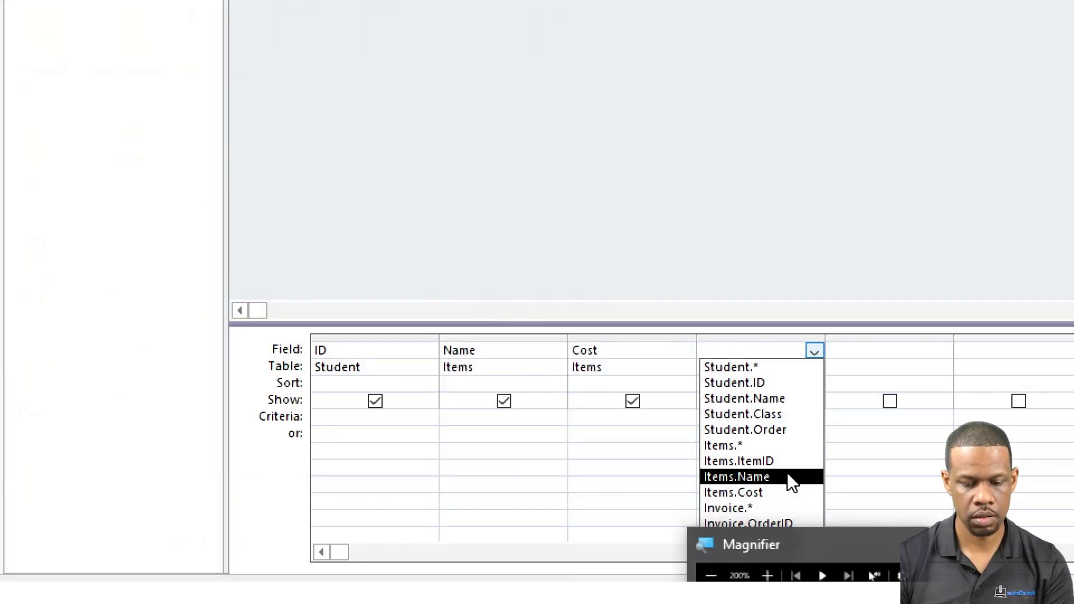
click(761, 554)
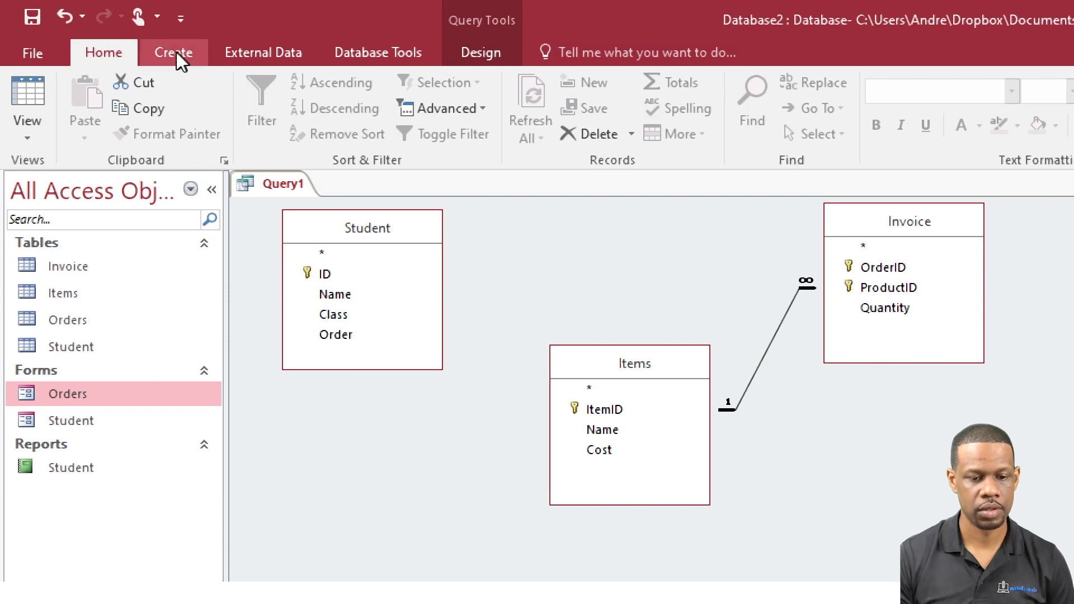
Run the query to view its records in Datasheet View
click(175, 52)
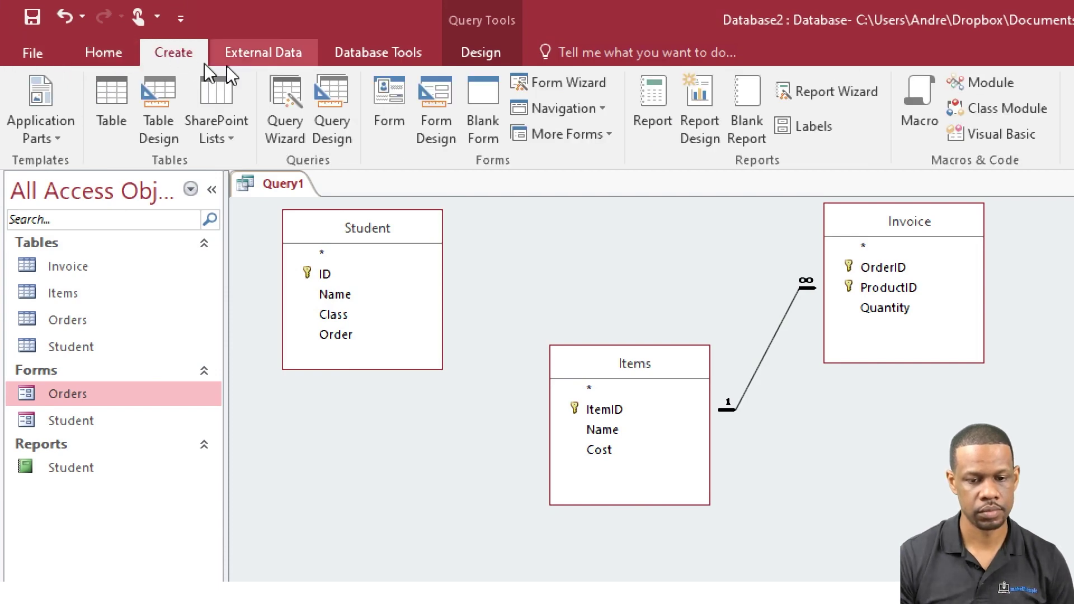
click(506, 56)
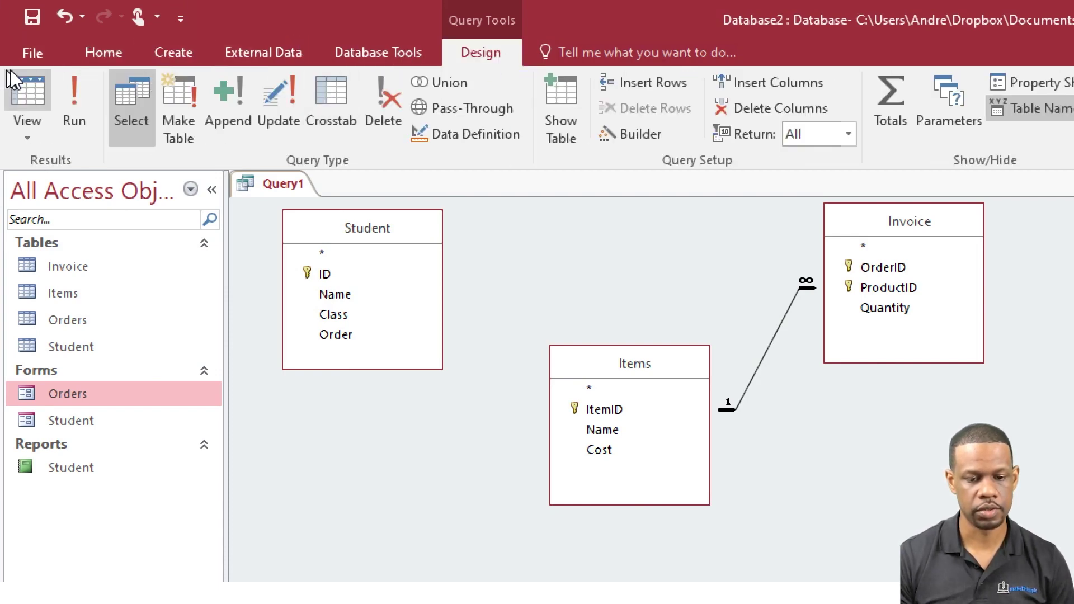
click(76, 98)
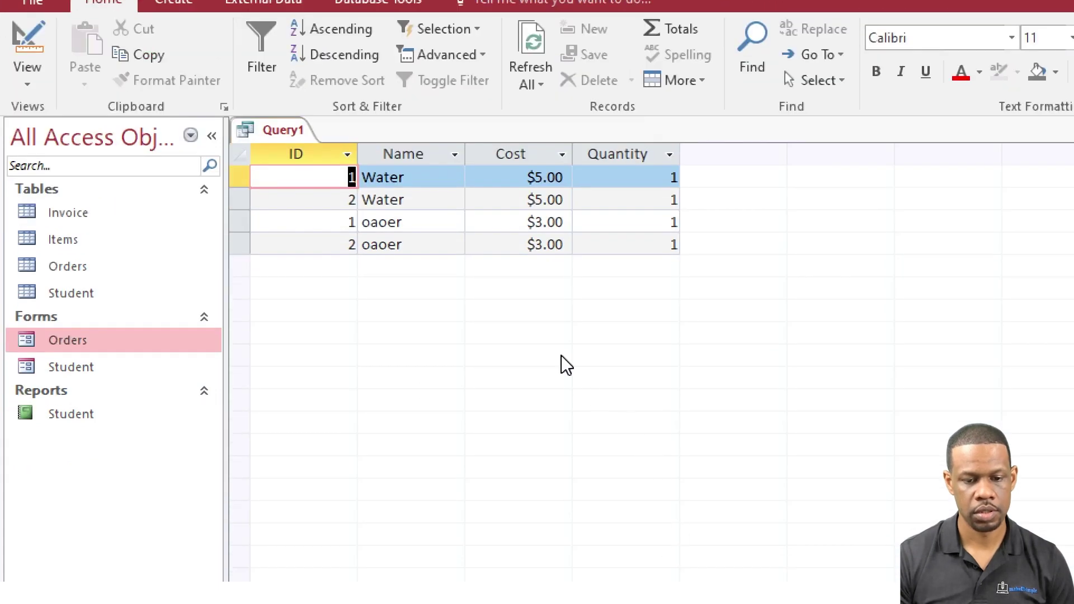
click(355, 177)
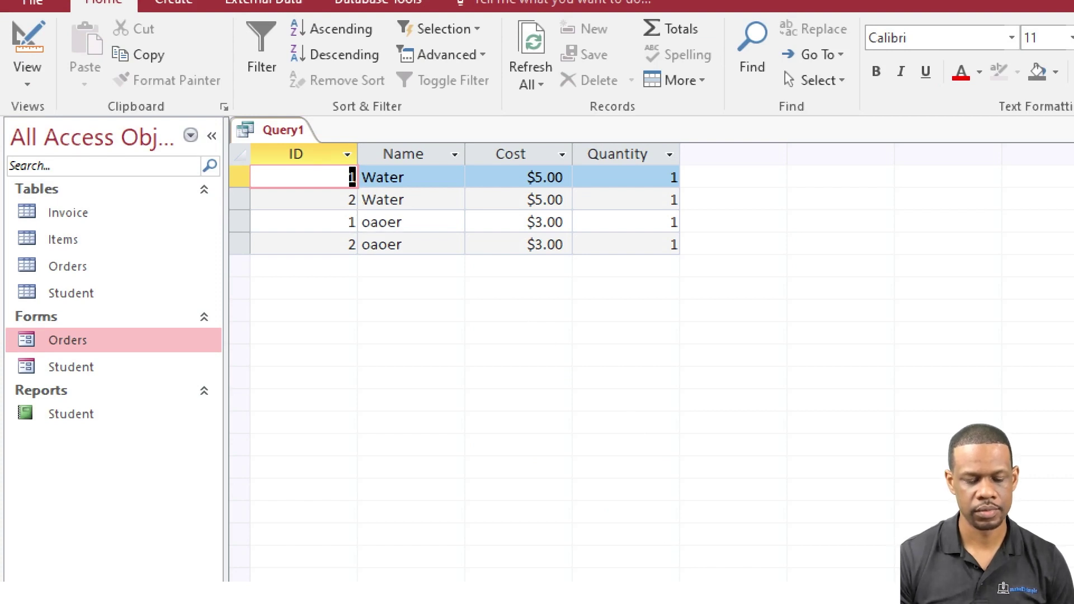
Save the query as Student Orders and close it
right_click(270, 132)
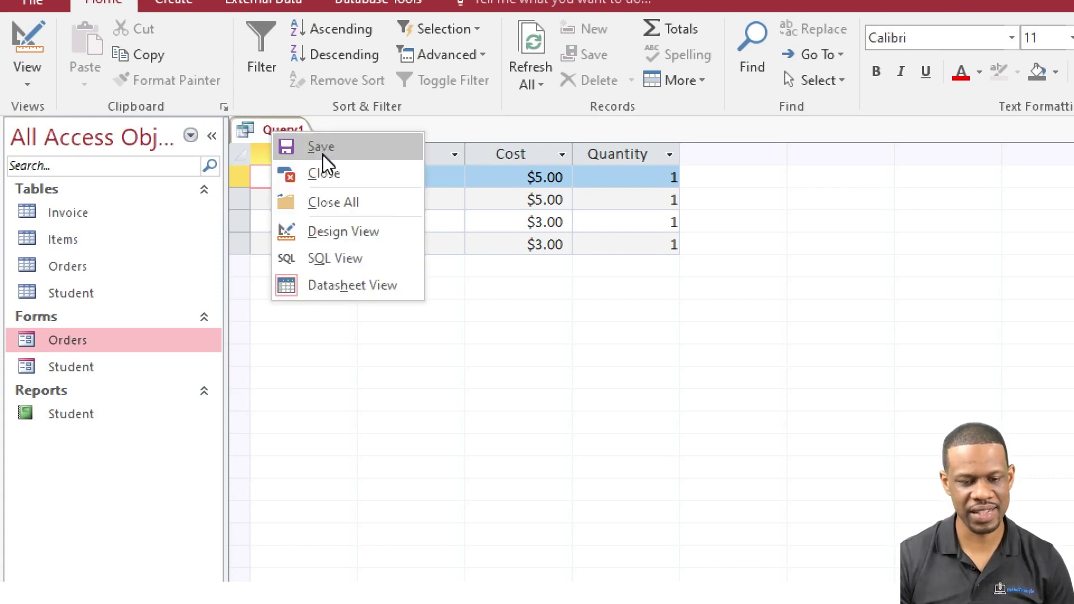
click(320, 147)
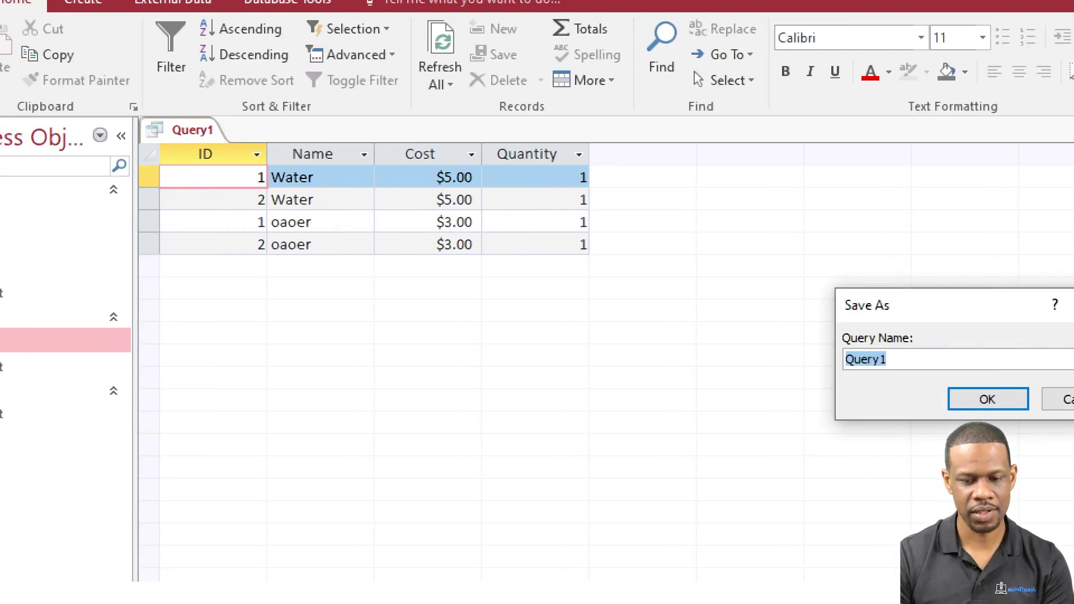
text(Student Or)
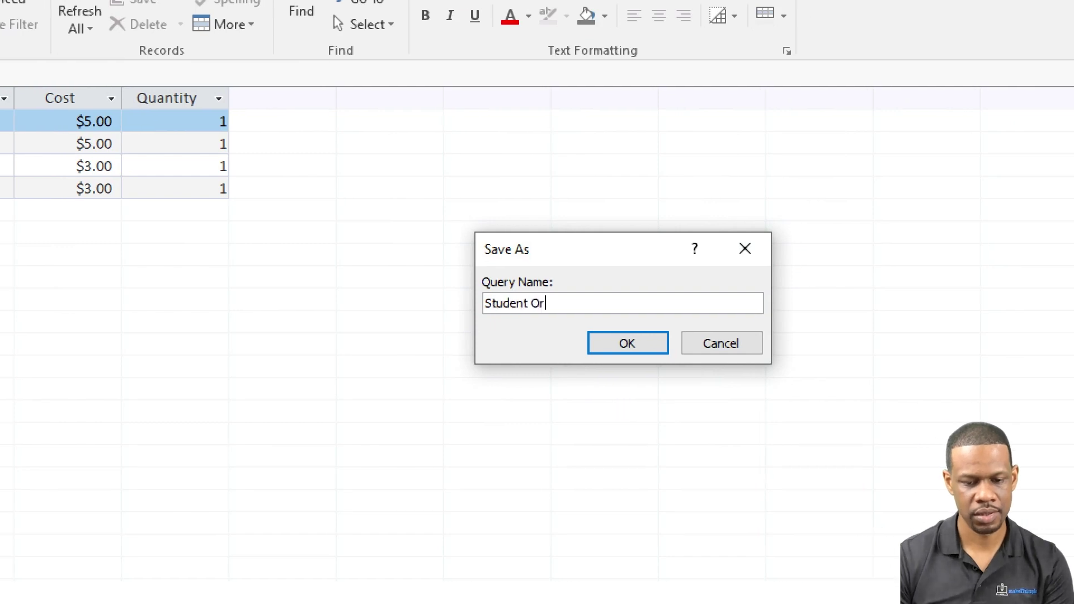
text(ders)
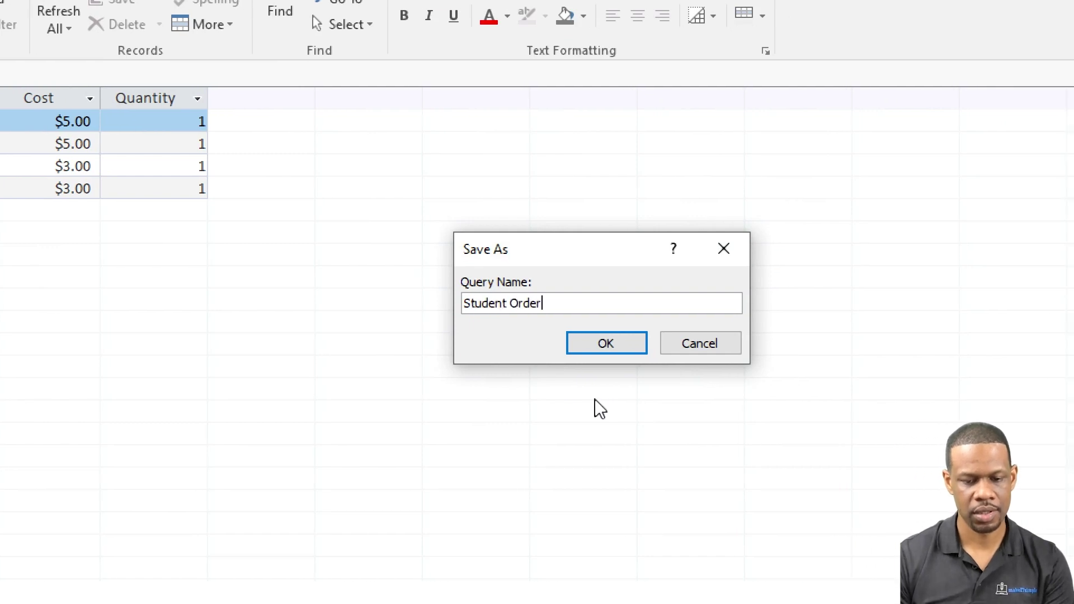
click(617, 350)
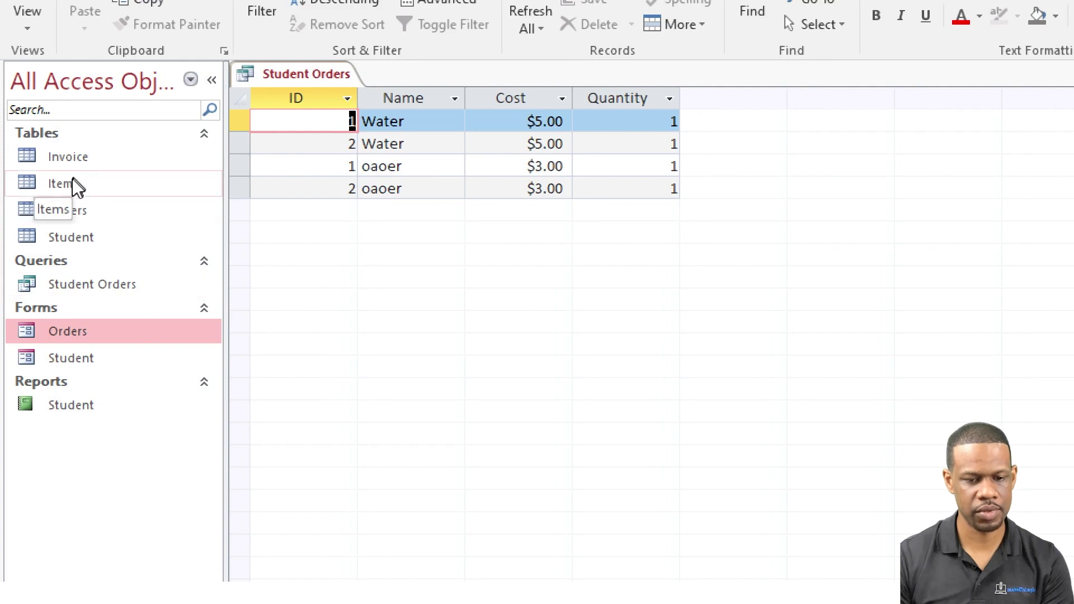
right_click(316, 71)
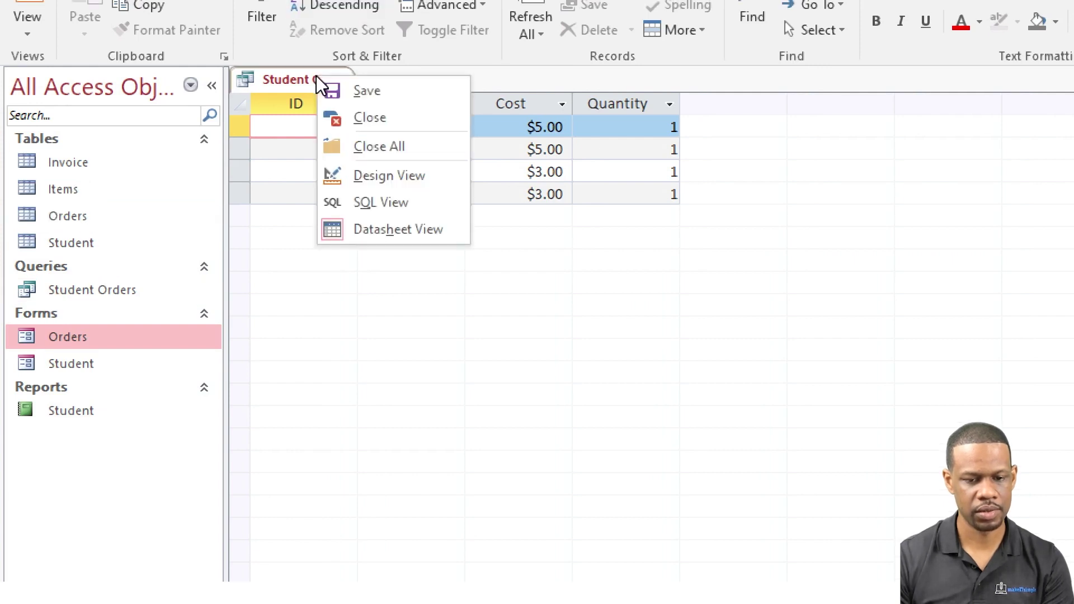
click(385, 122)
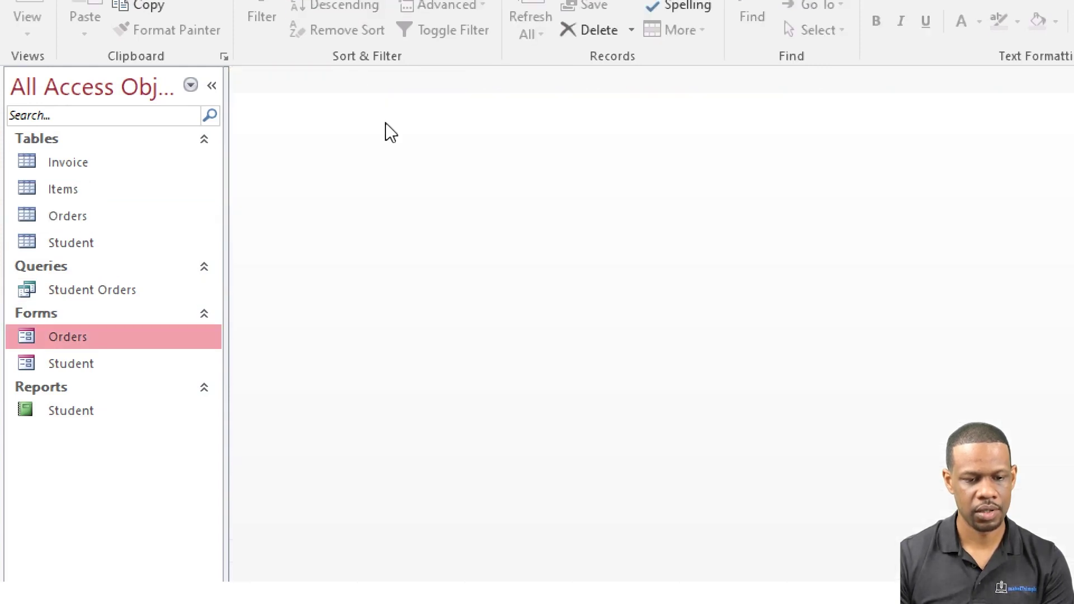
In the Items table, change the name of item 2 to Juice, and close the table
click(75, 189)
double_click(75, 189)
click(435, 150)
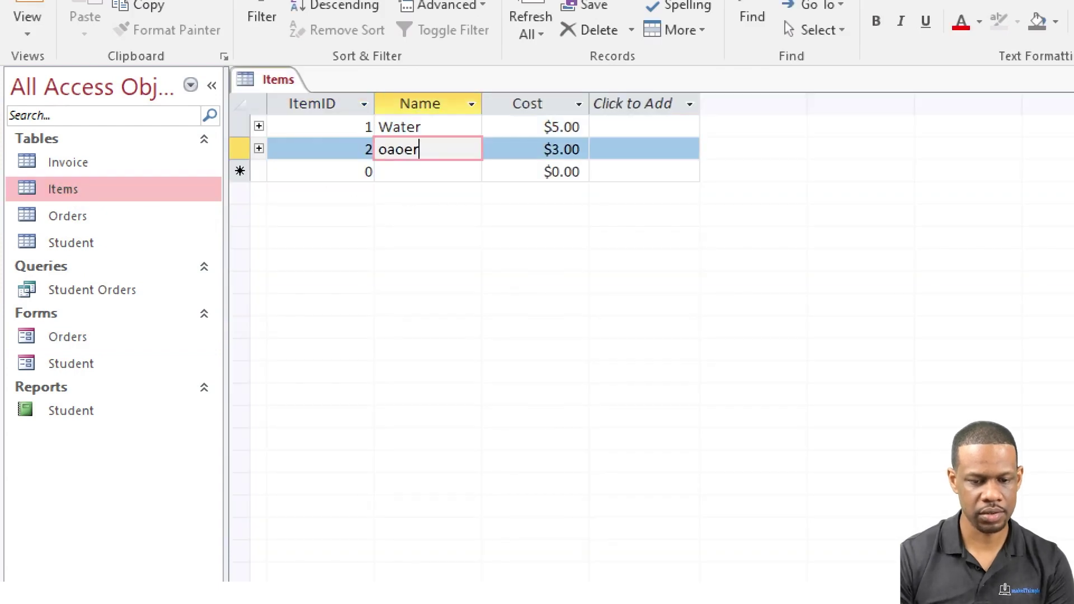
key(BackSpace)
key(BackSpace)
key(BackSpace)
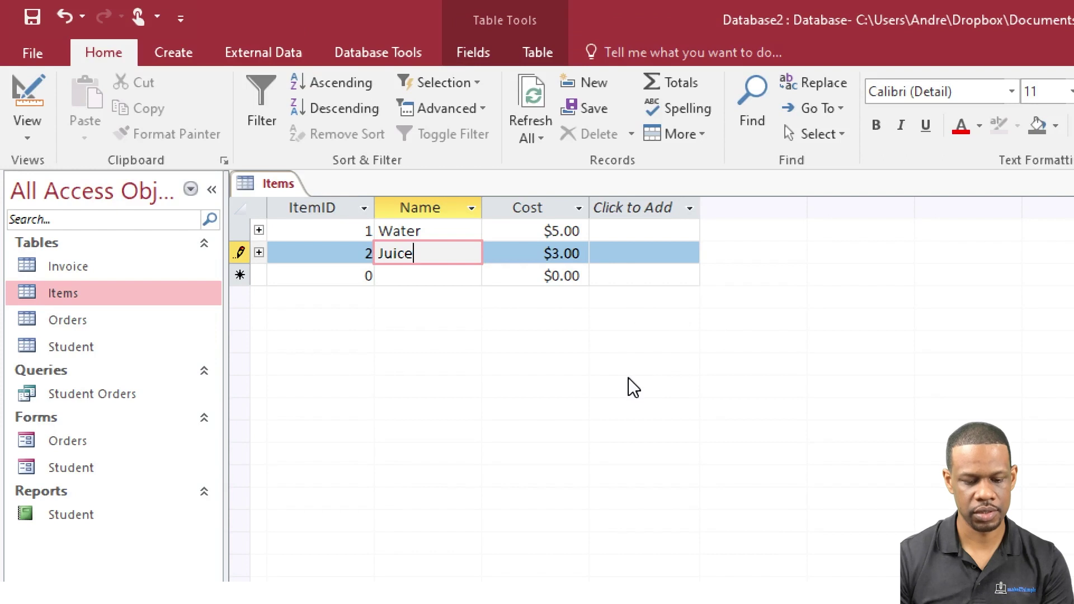
key(shift+Return)
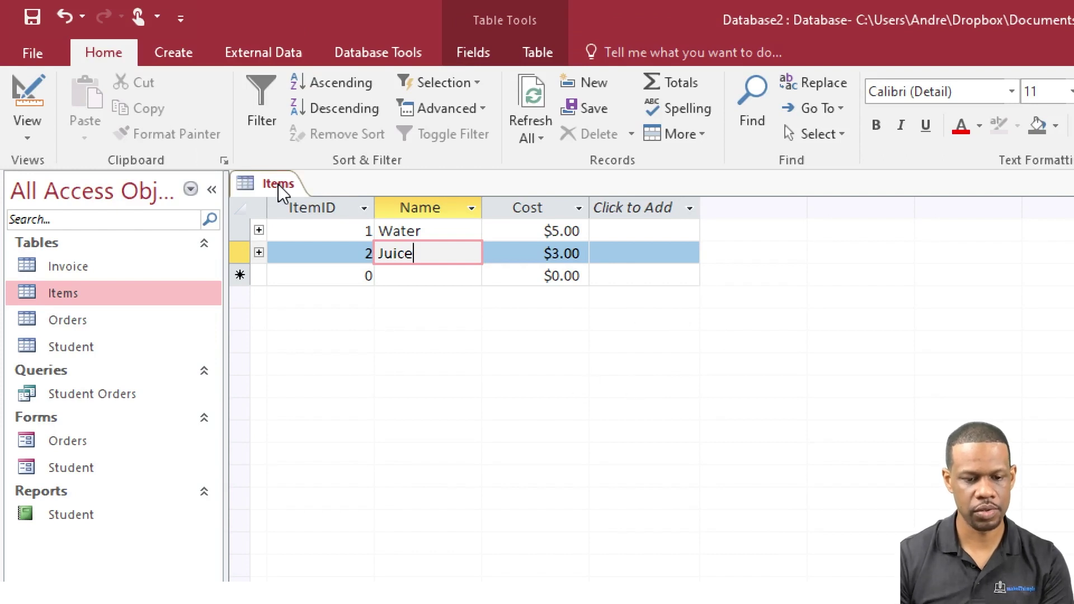
right_click(278, 184)
click(318, 222)
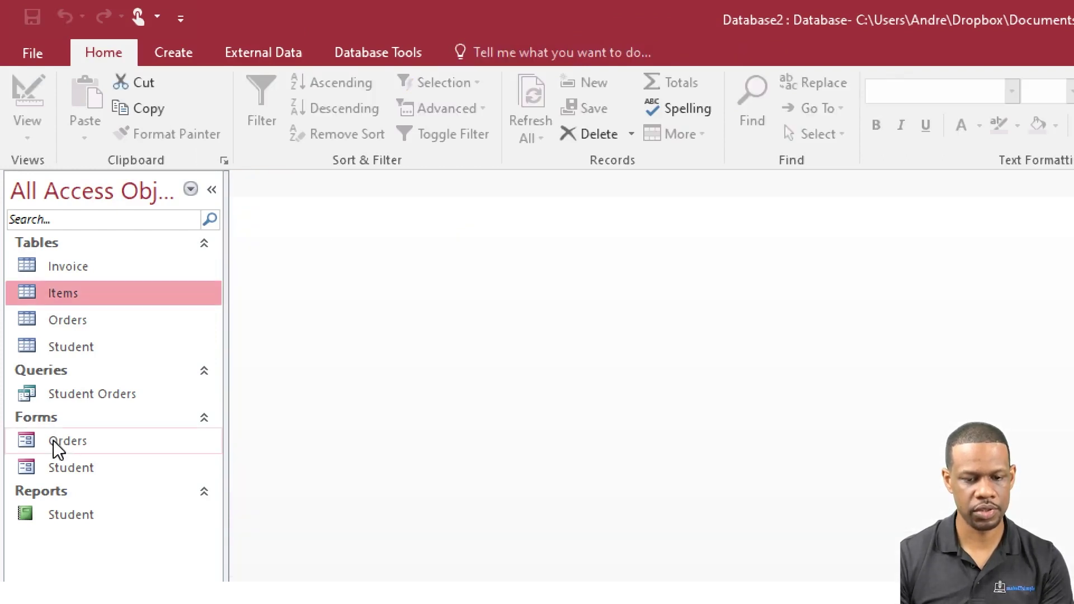
Reopen the Student Orders query in Design View, add the calculated field Total: [Cost] * [Quantity] after Quantity, and widen its column
double_click(88, 394)
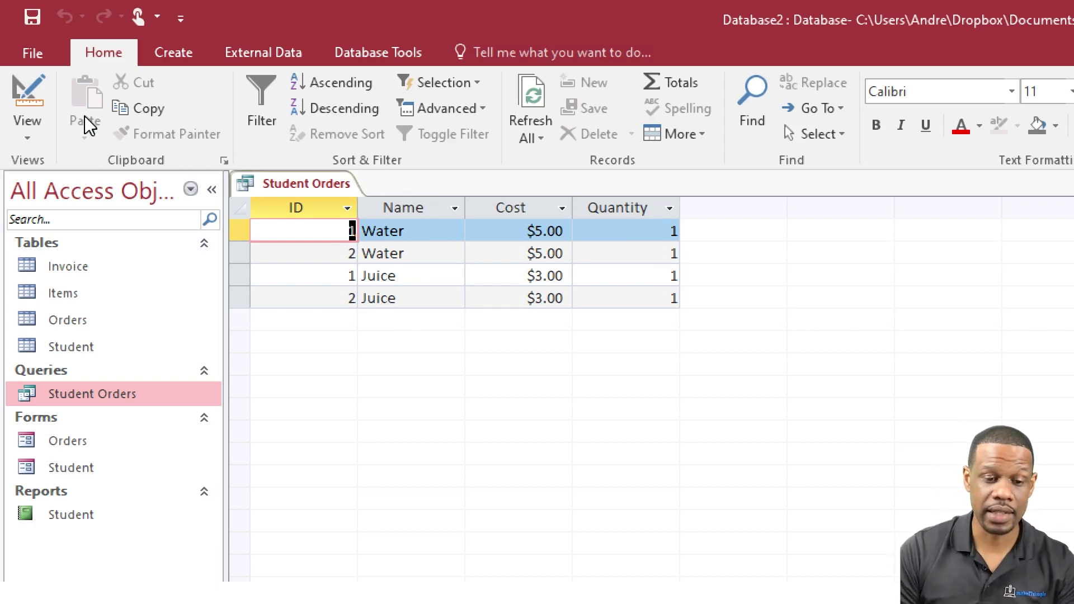
click(30, 93)
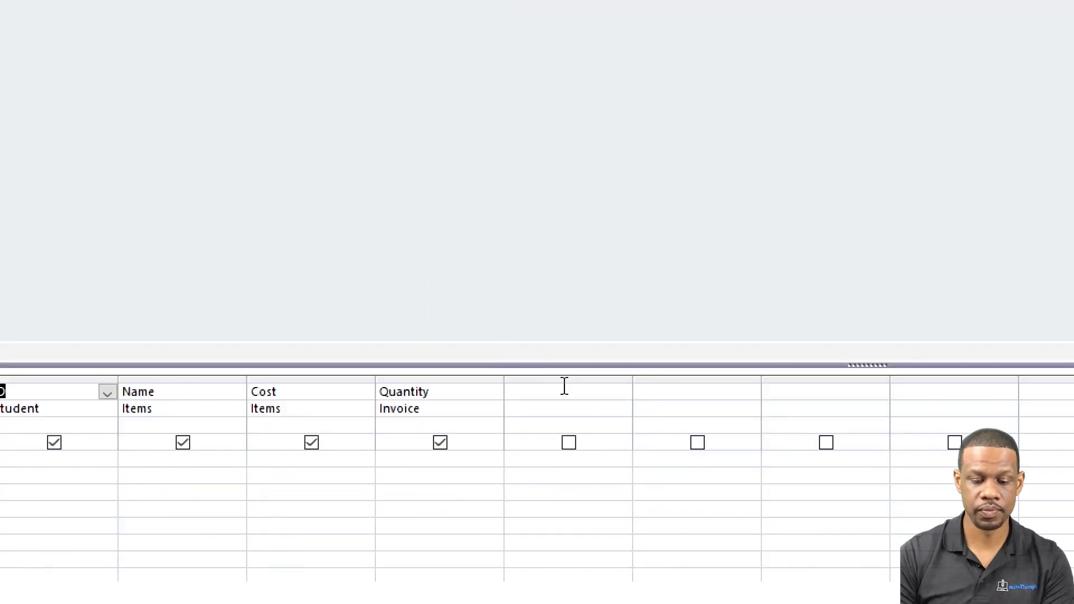
click(563, 394)
text(Total )
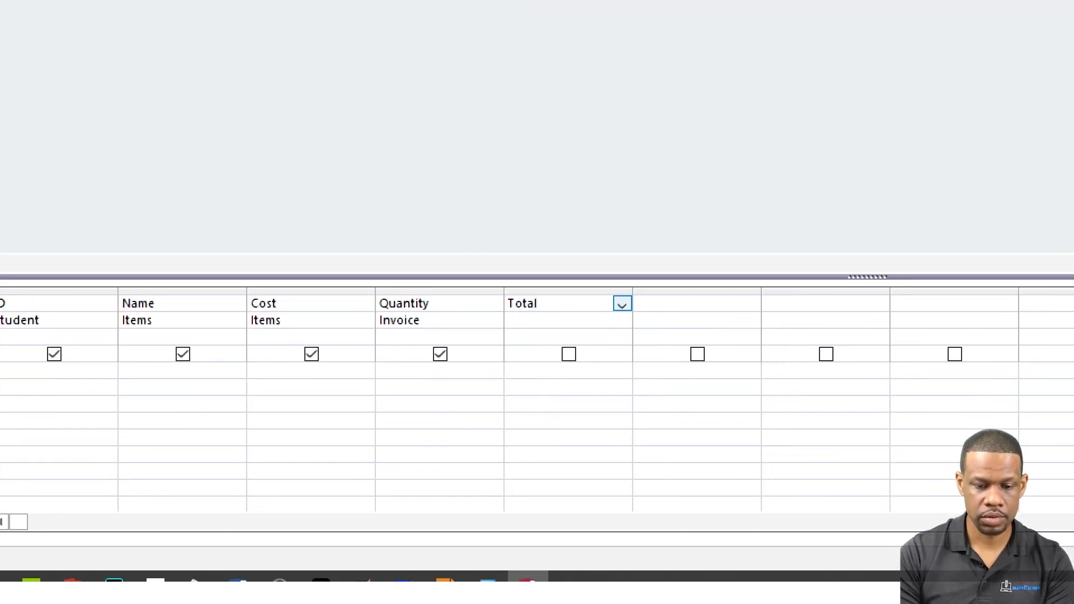
text(: [)
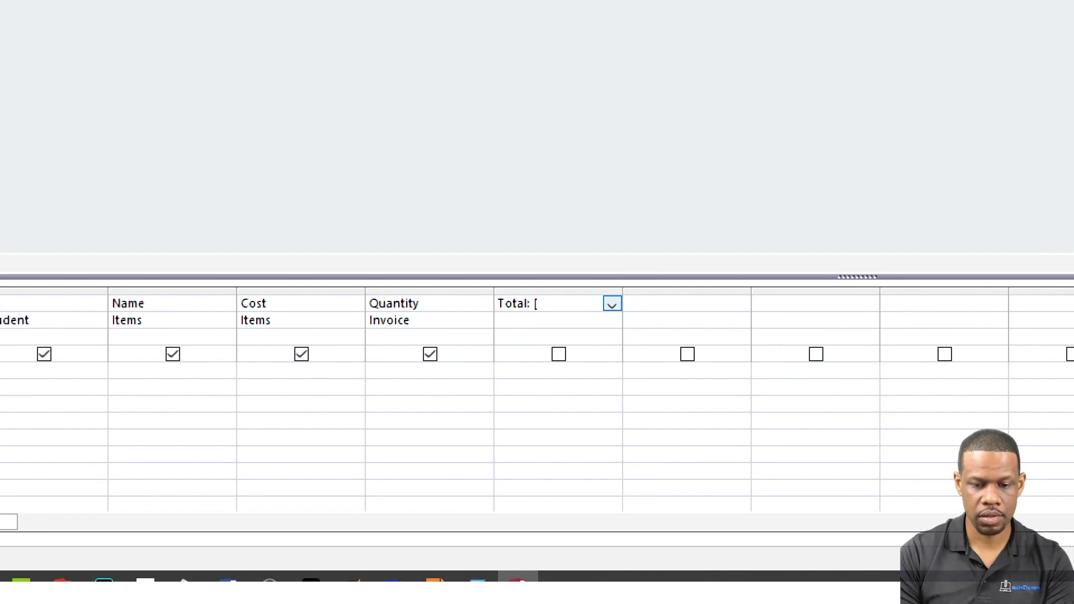
text(Cost])
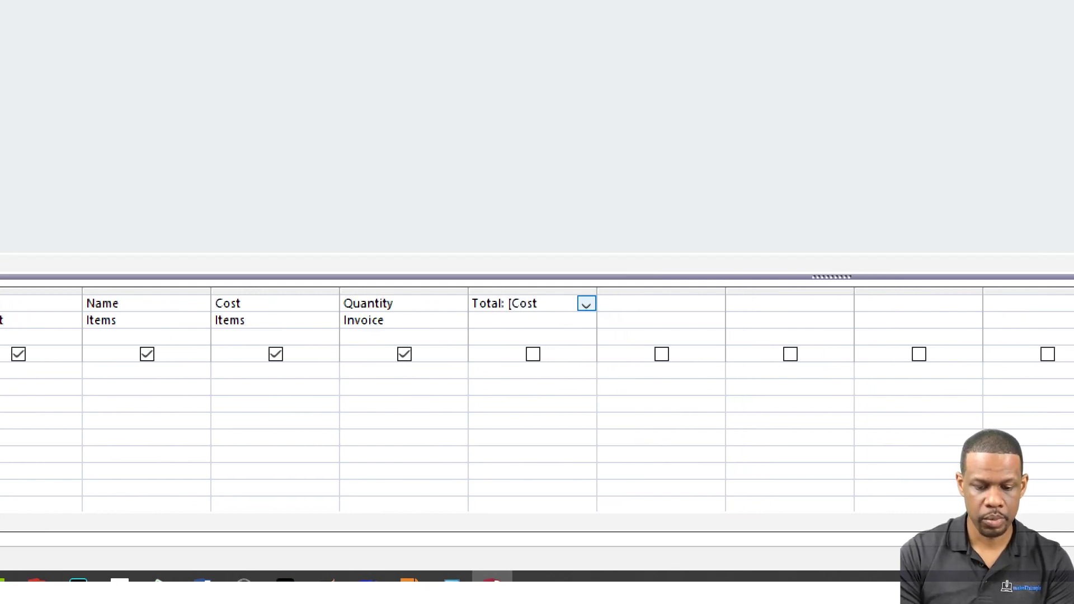
text( * {Q)
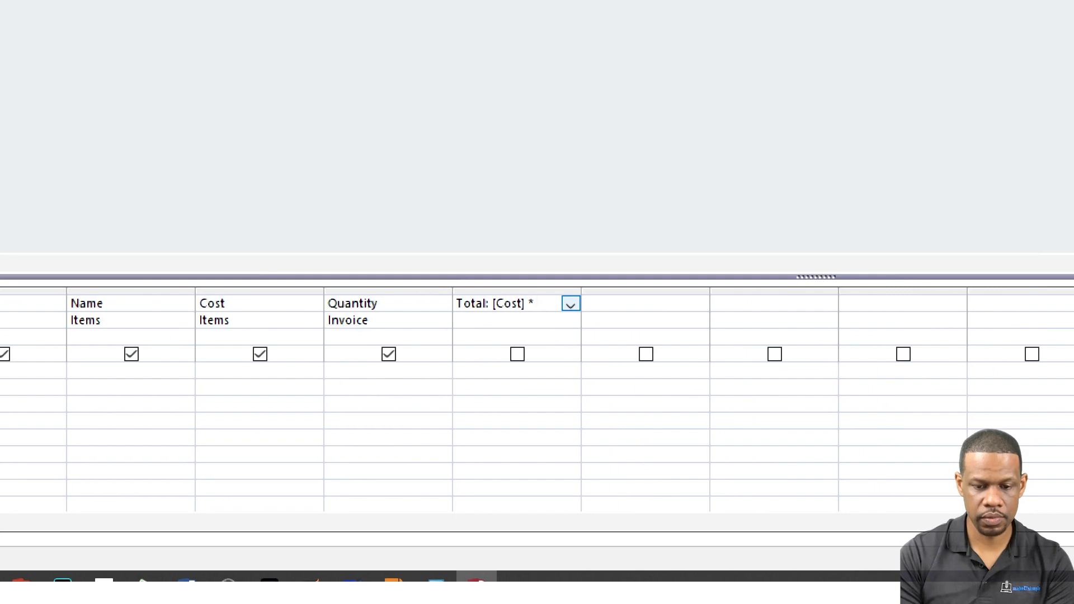
key(BackSpace)
key(BackSpace)
text([Q)
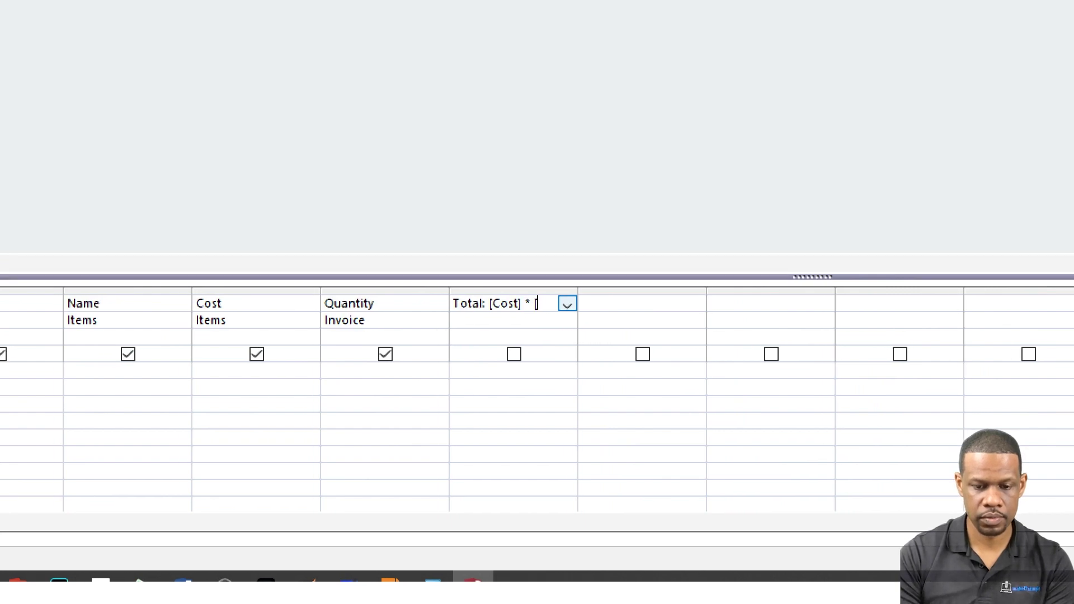
text(uantity)
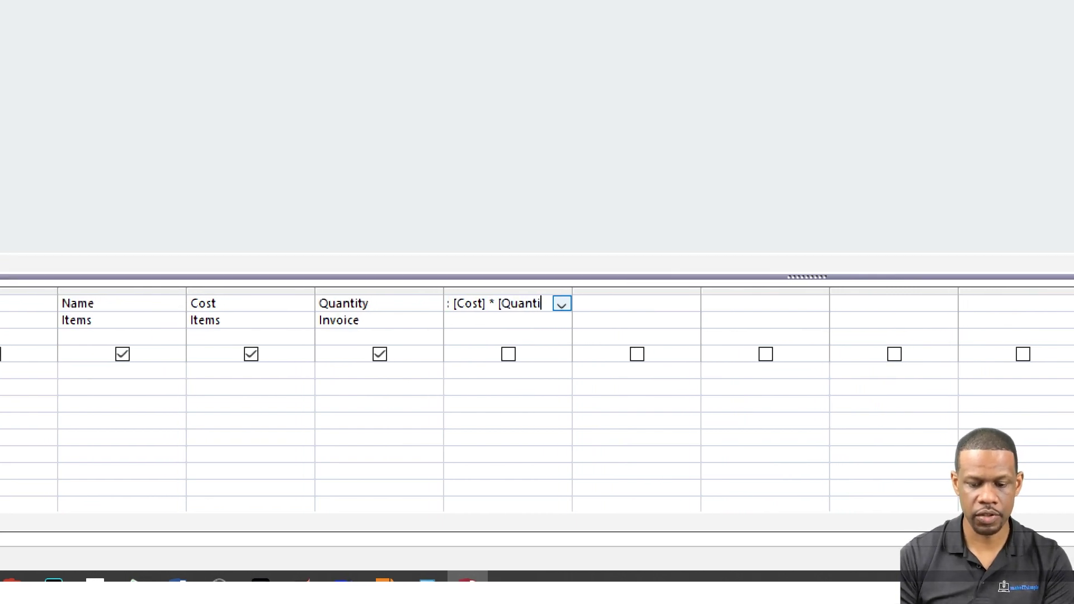
text(])
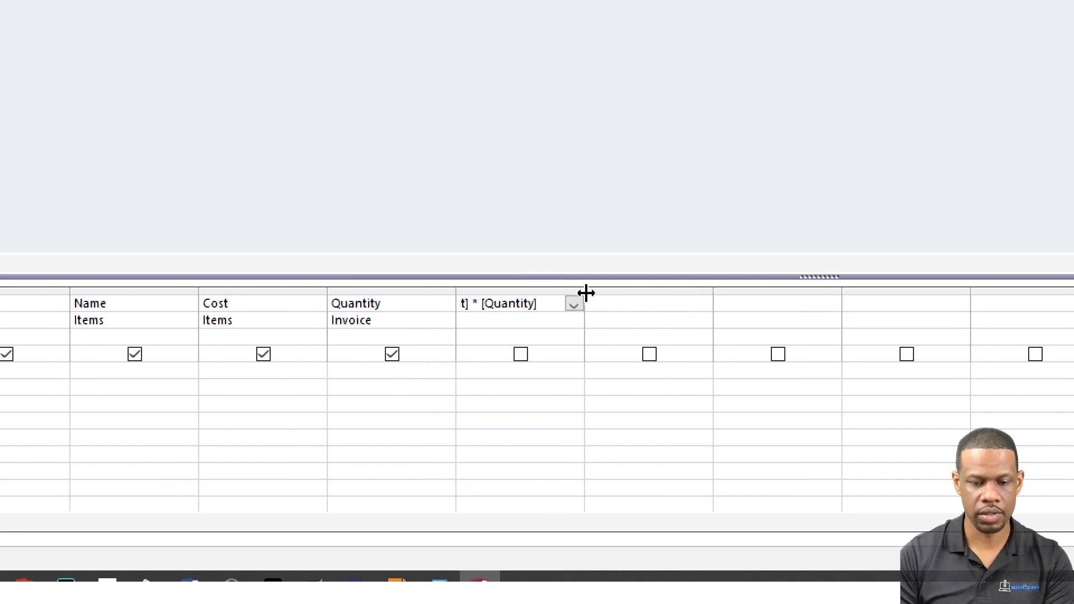
drag(584, 287, 697, 287)
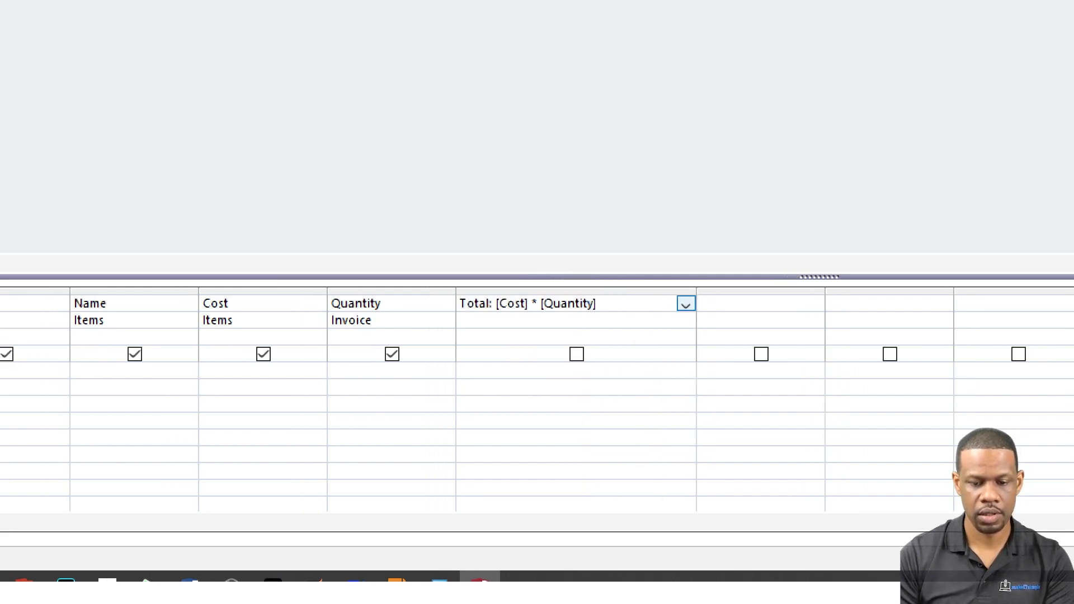
Show the calculated Total field in the Student Orders query and run the query to view its records
click(571, 353)
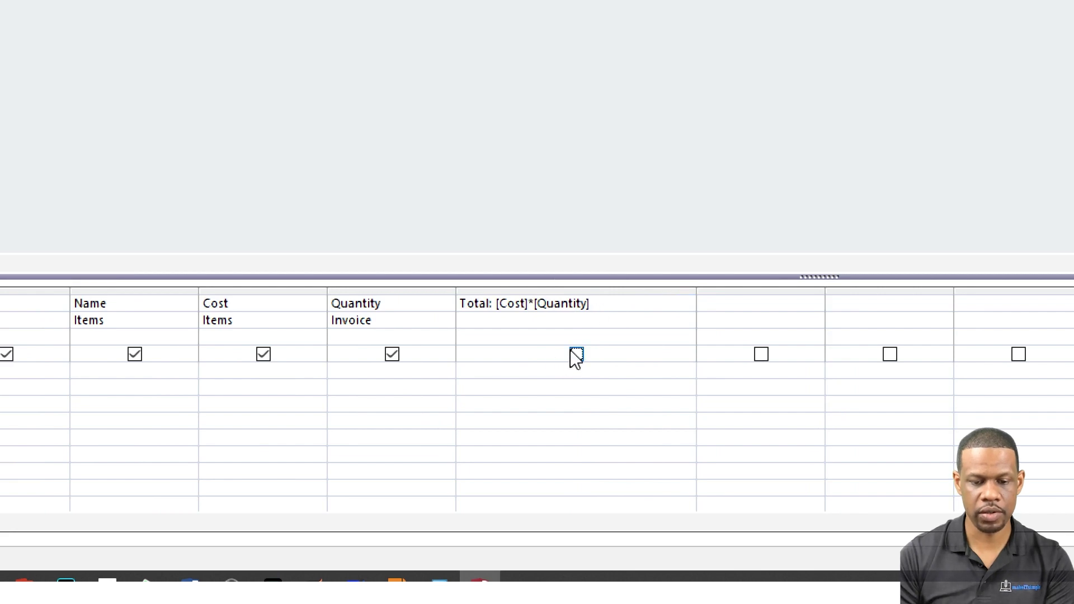
click(576, 354)
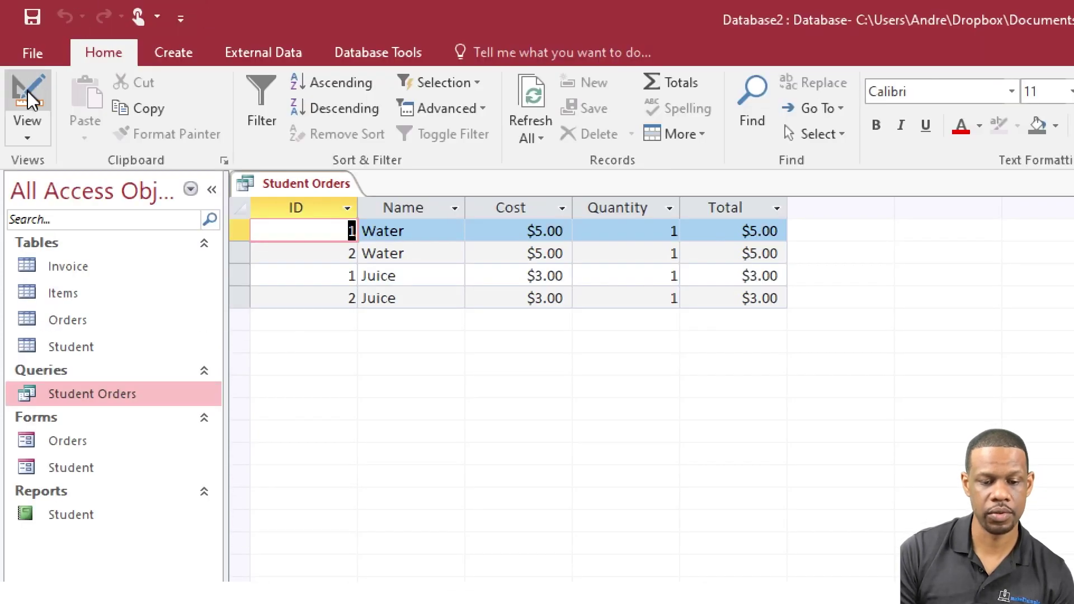
Return the query to Design View and set the ID field's criteria to the parameter prompt [enter the Id to search for]
click(28, 92)
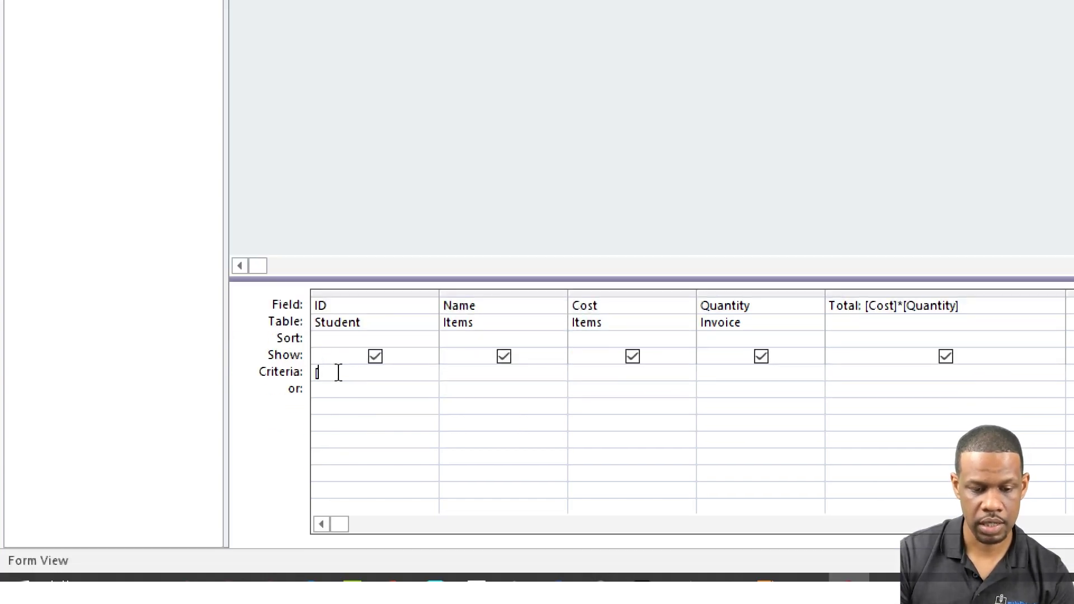
text([enter the )
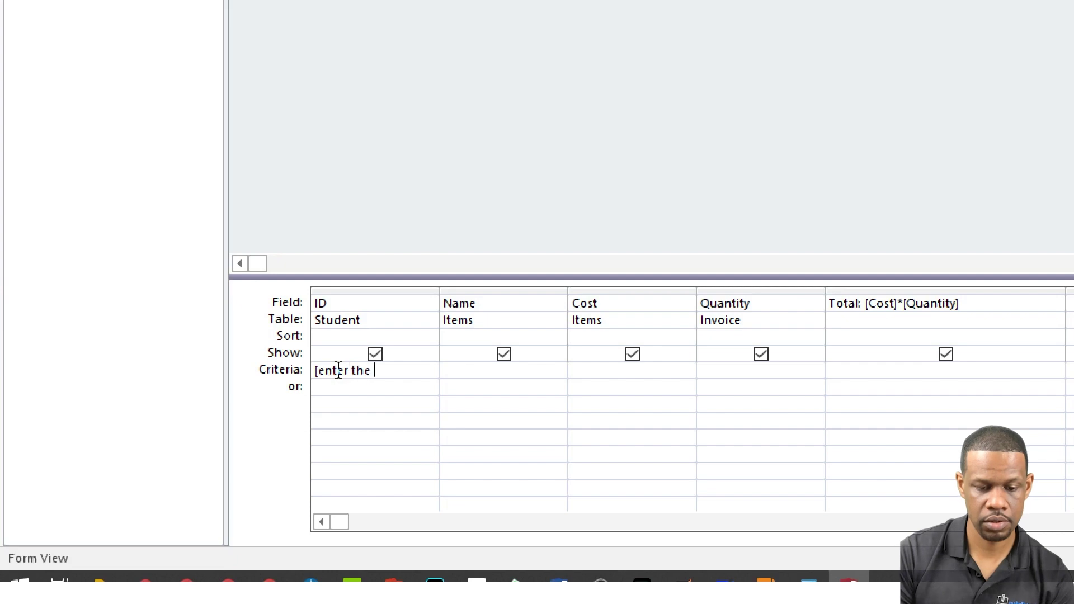
text(Id to search for)
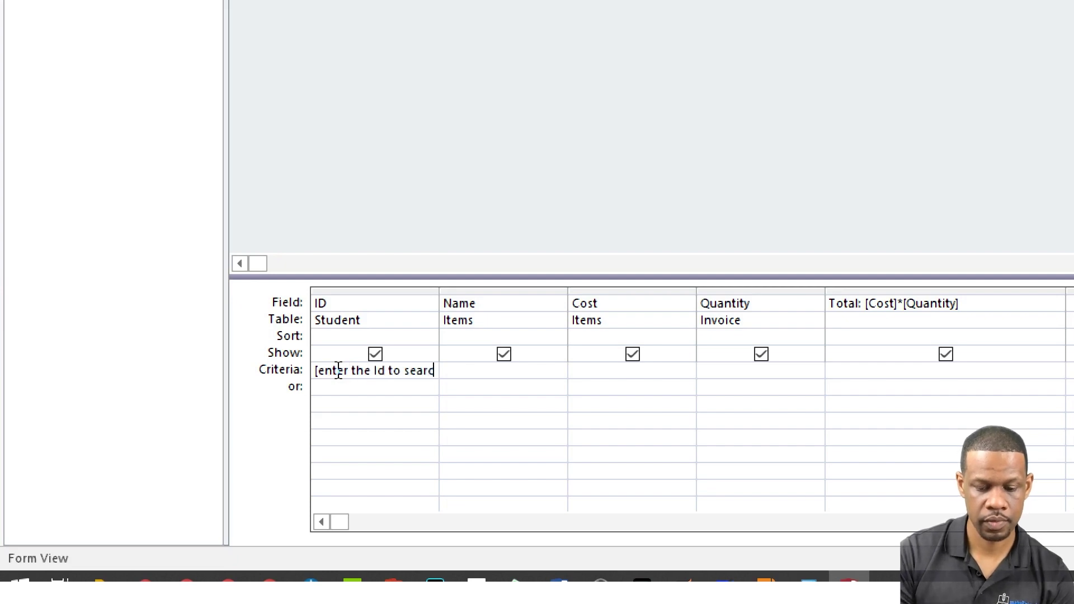
text(])
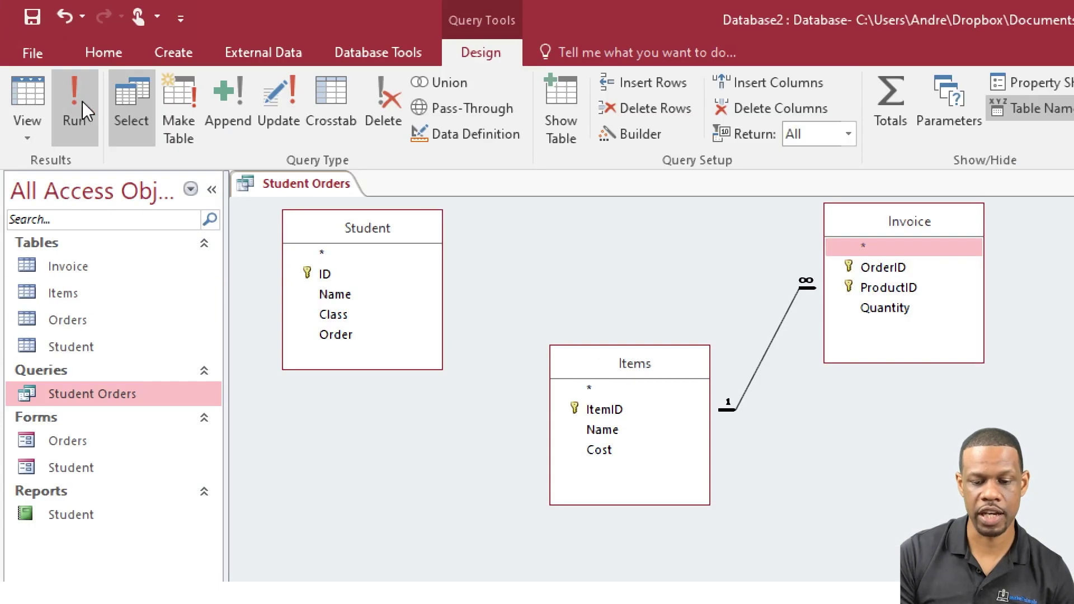
Run the parameter query with 1 as the ID to search for
click(74, 104)
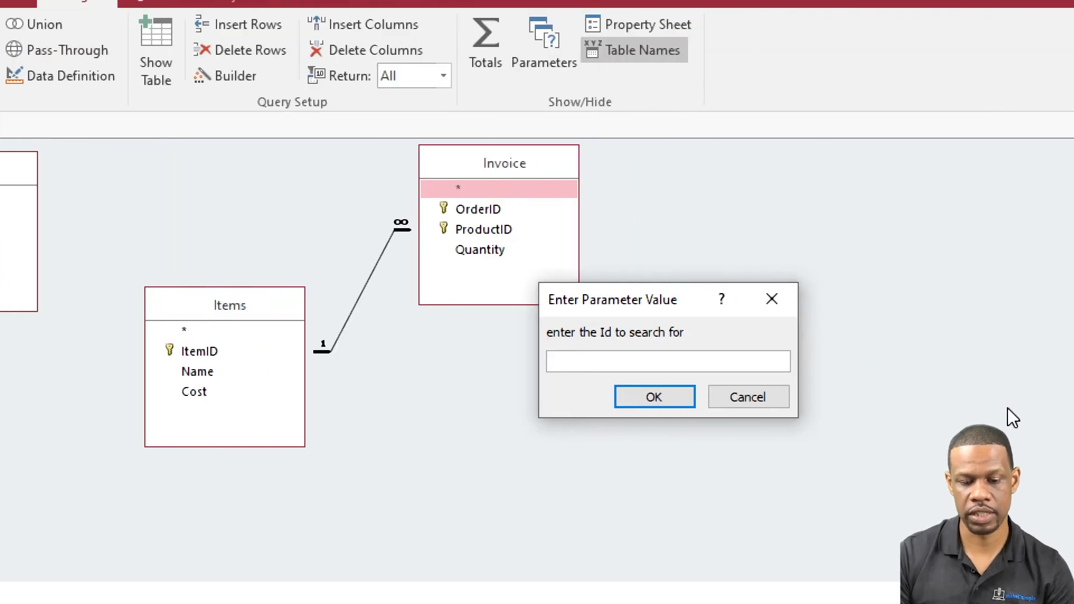
text(1)
key(Return)
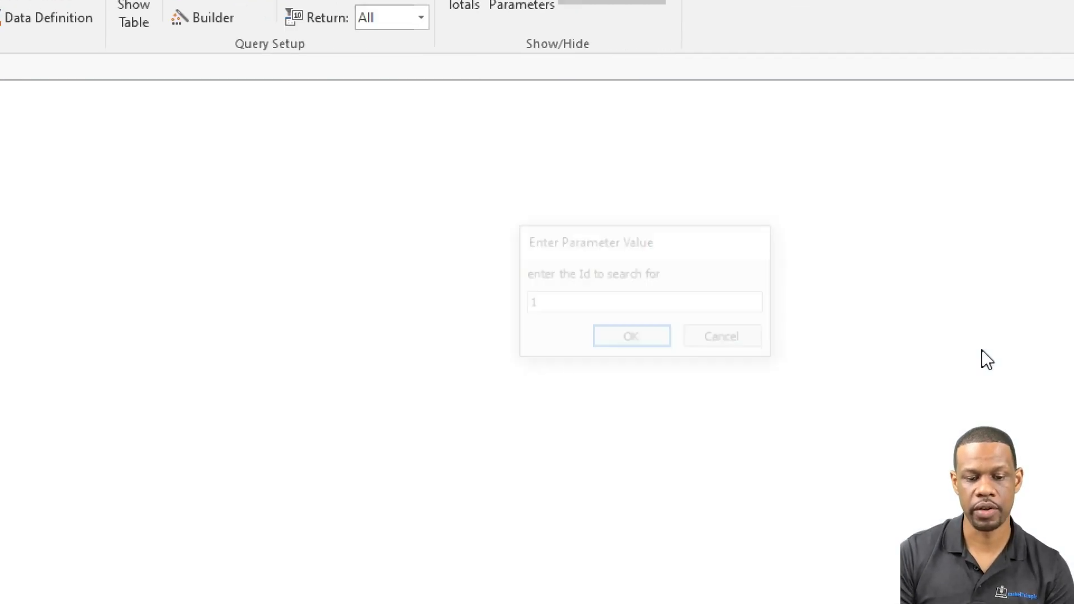
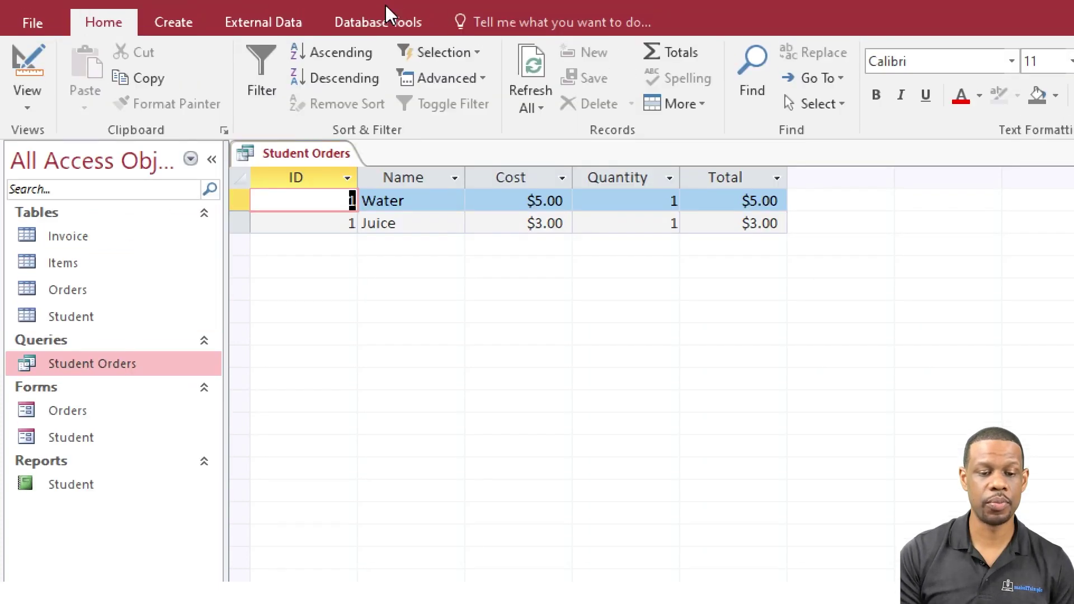
Close the Student Orders query and save its design changes
right_click(288, 154)
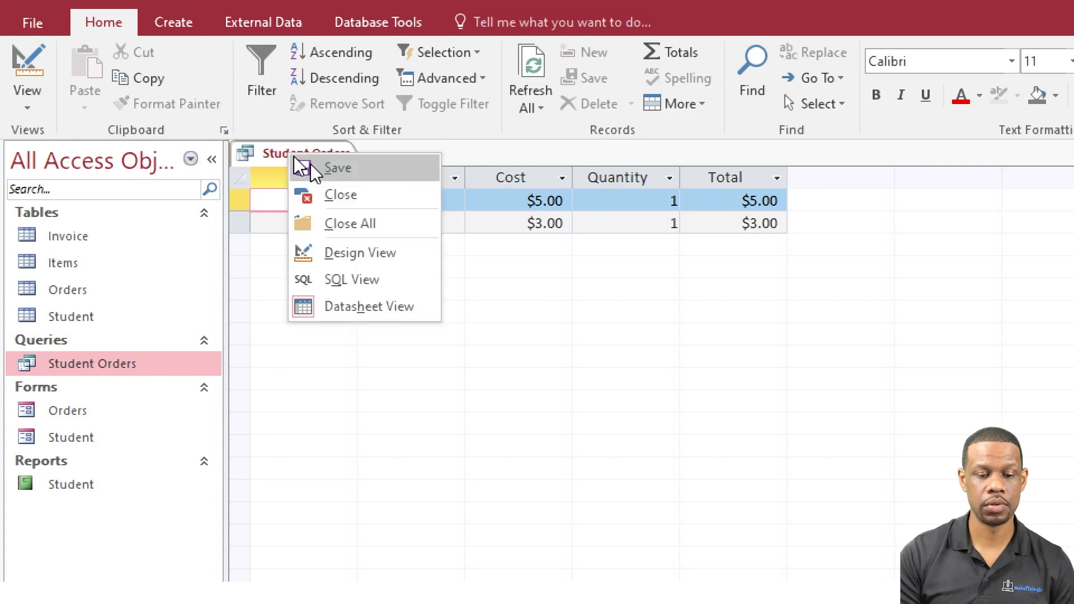
click(340, 197)
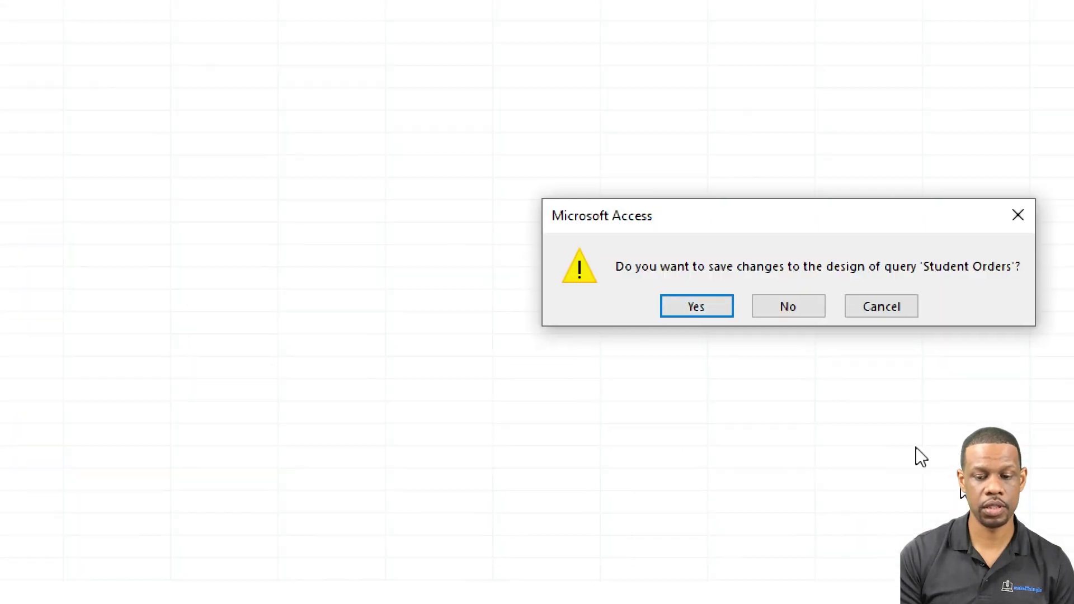
click(696, 305)
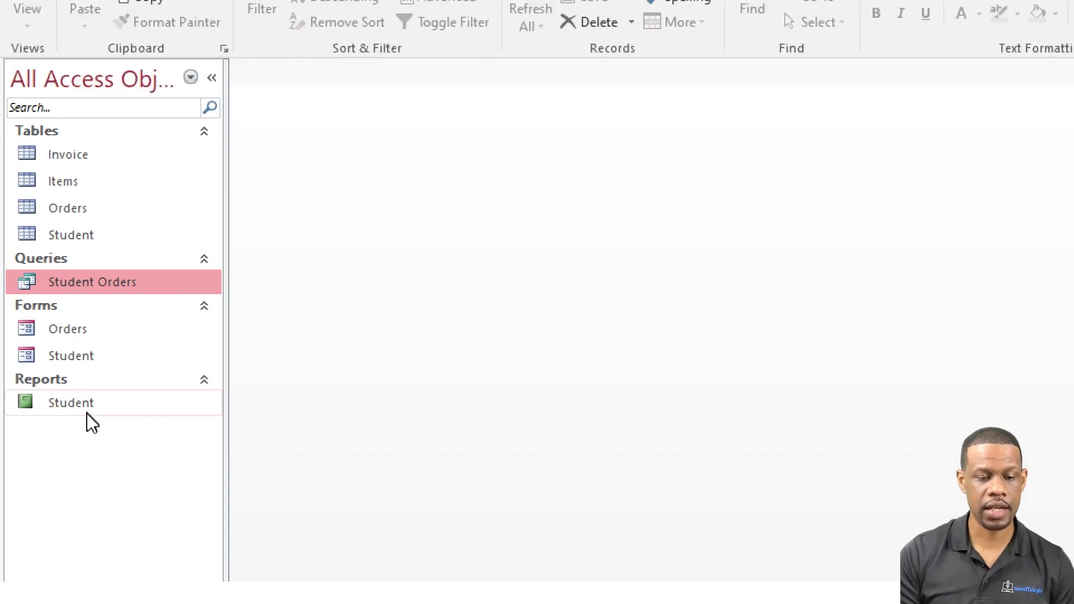
Start the Report Wizard with the Student Orders query as the report's source
click(185, 61)
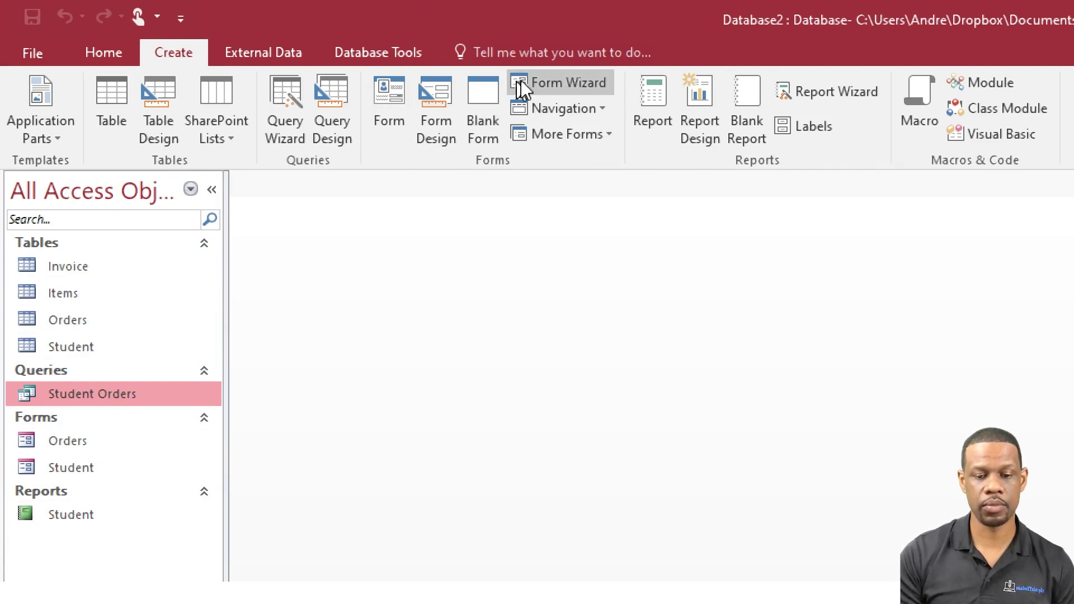
click(831, 90)
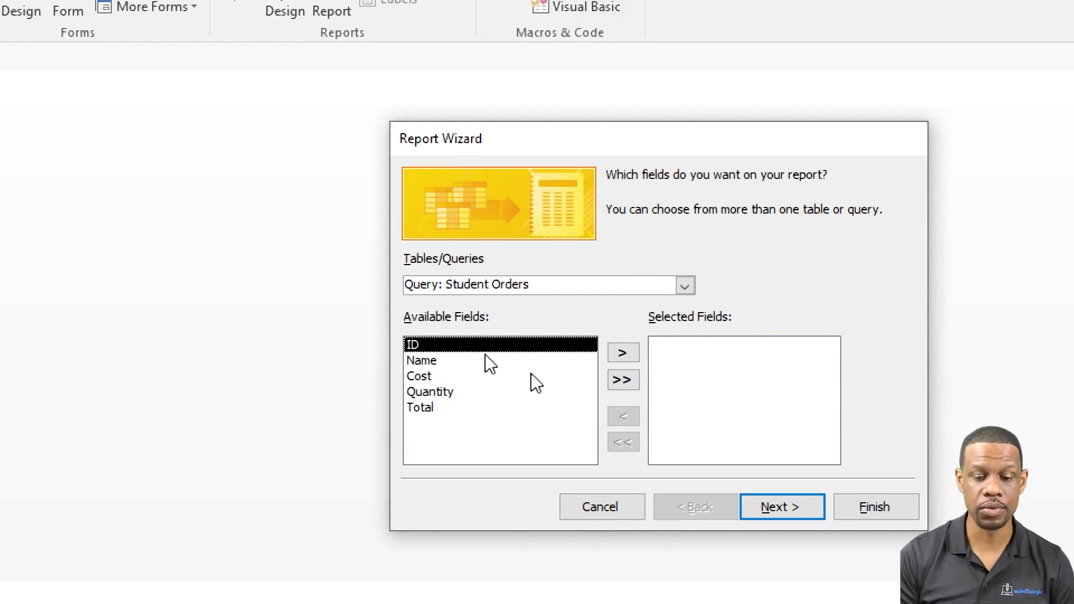
Include all fields of the Student Orders query in the report and group it by ID
click(627, 380)
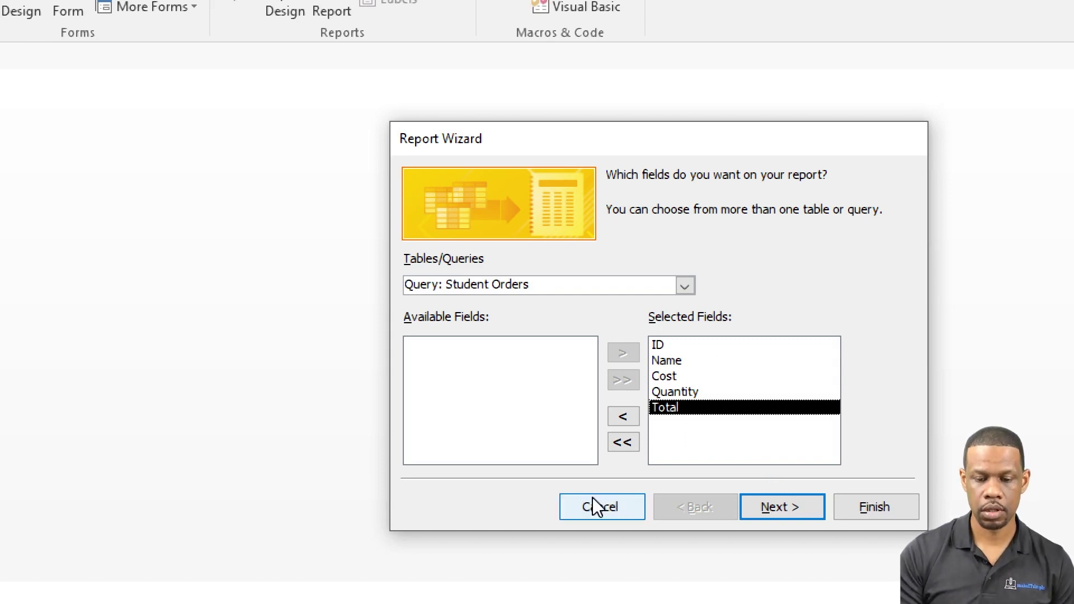
click(807, 504)
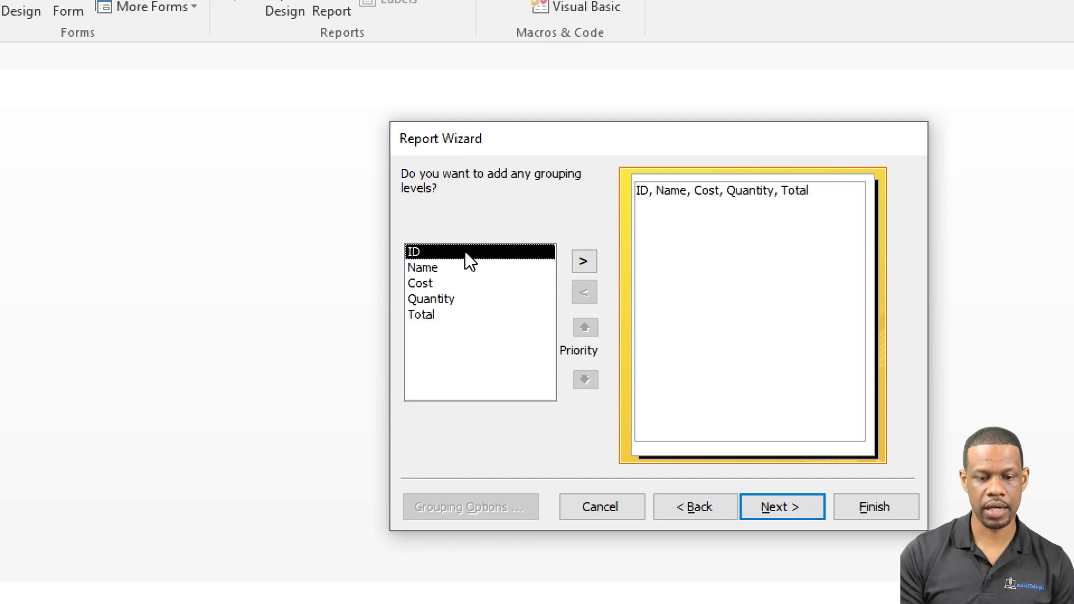
click(583, 262)
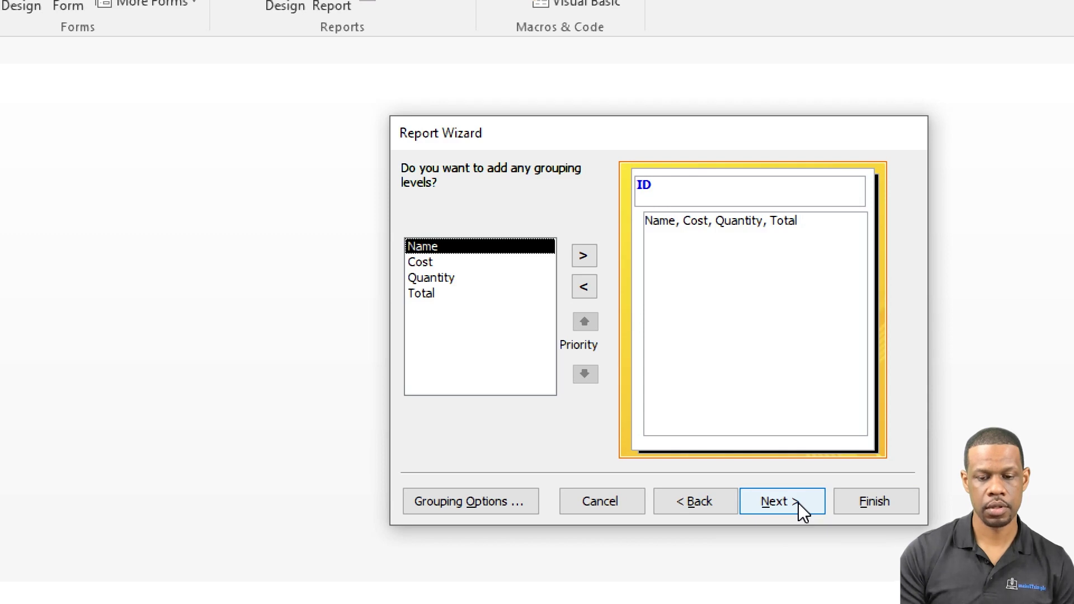
click(798, 502)
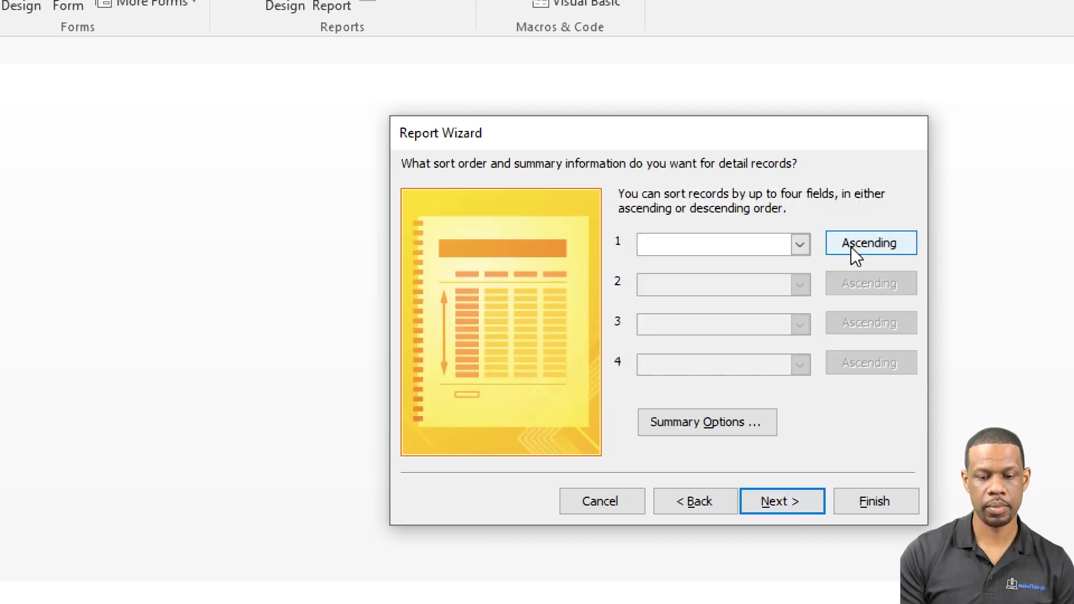
Sort the report's detail records by Name in ascending order and accept the default layout
click(800, 245)
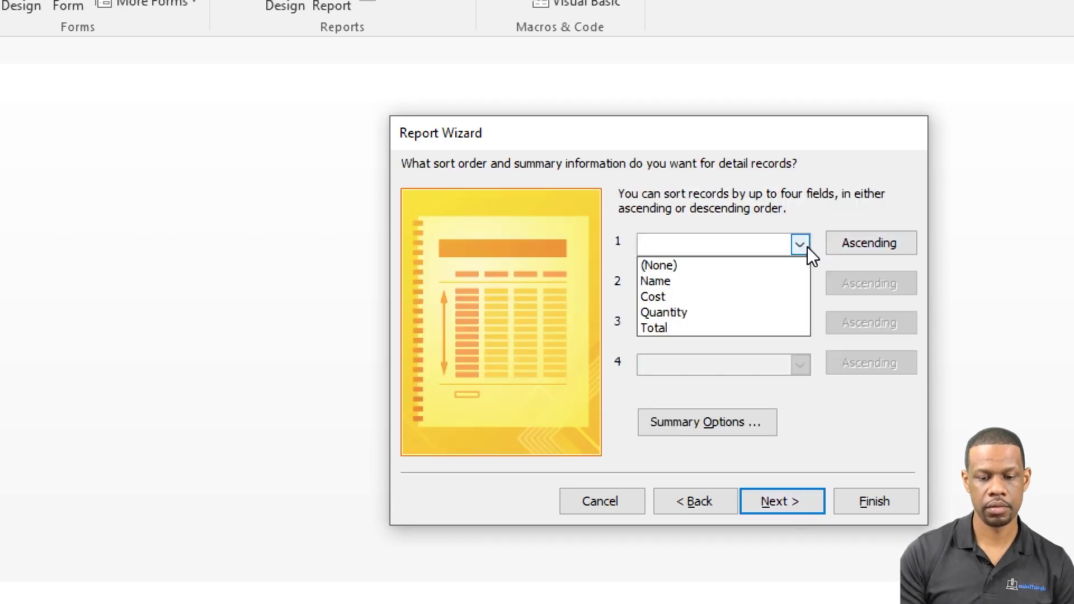
click(739, 282)
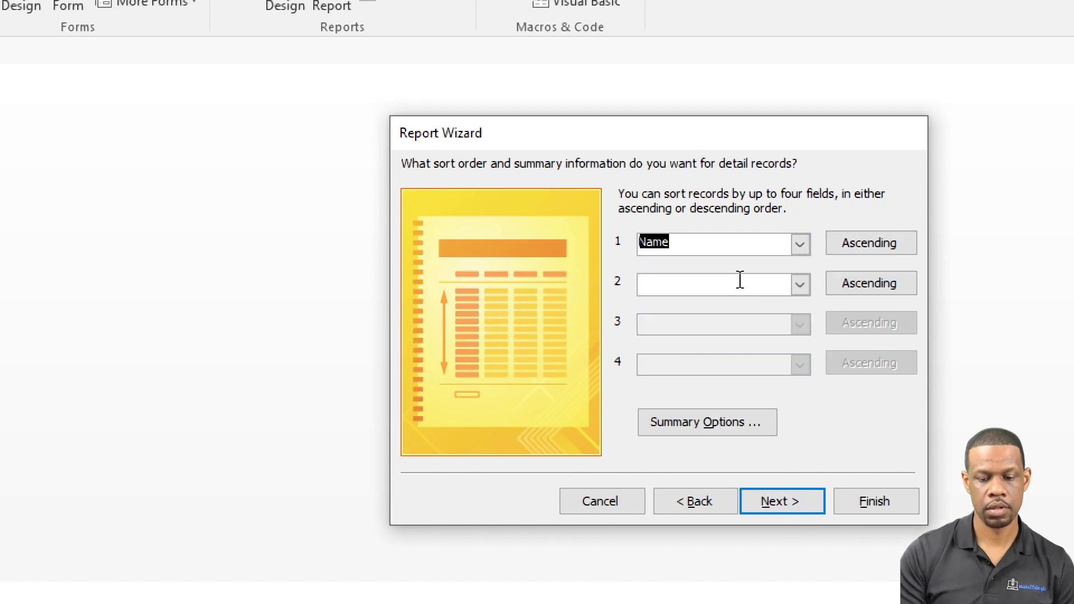
click(806, 505)
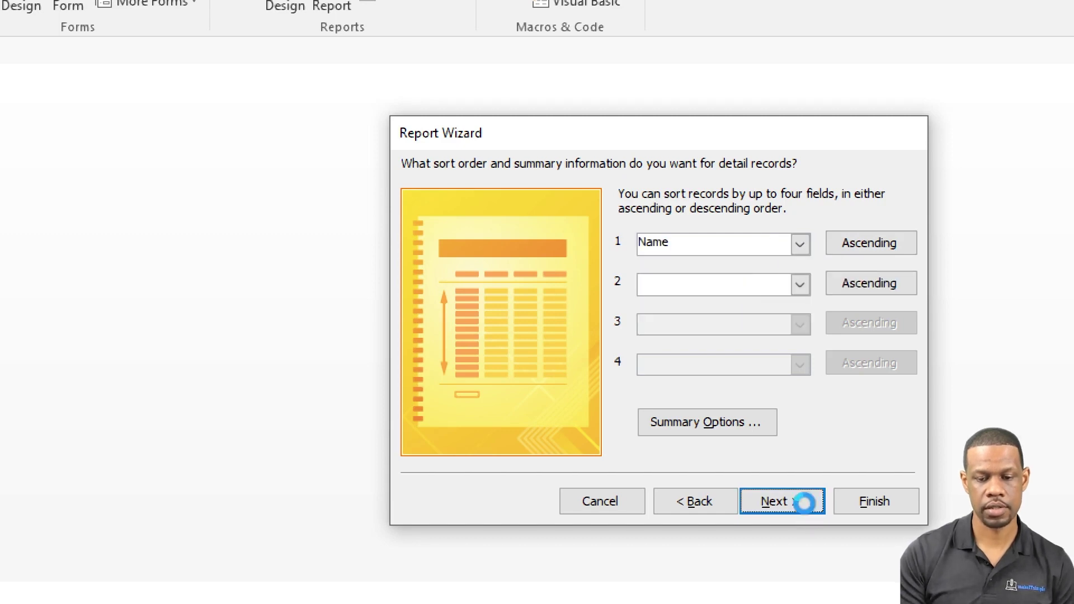
click(804, 504)
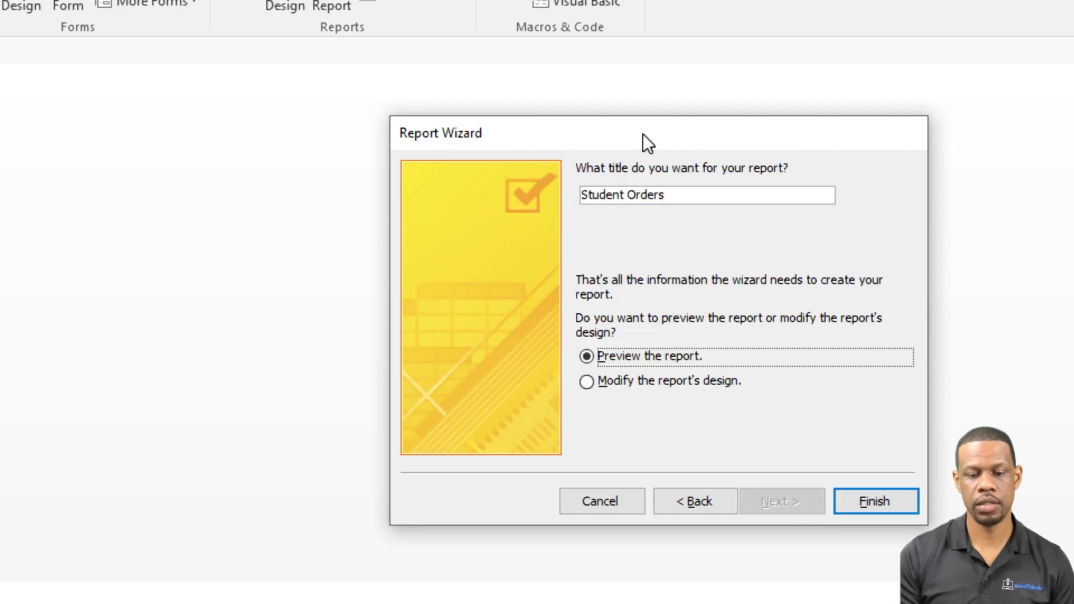
Title the report Student Order Report, finish it with a preview, and enter 1 as the ID to search for
drag(667, 195, 581, 195)
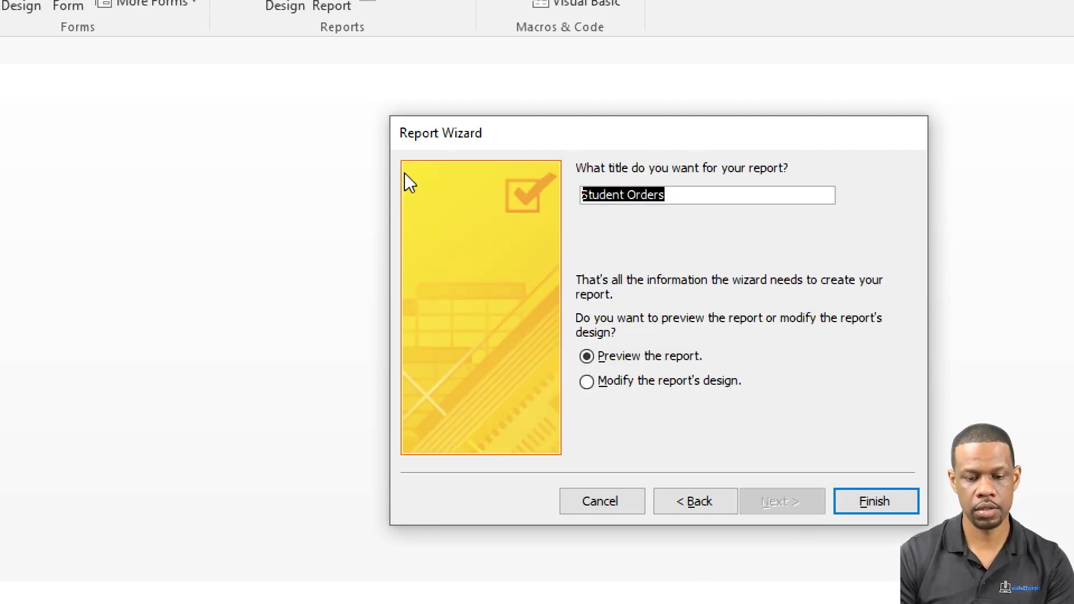
text(Student)
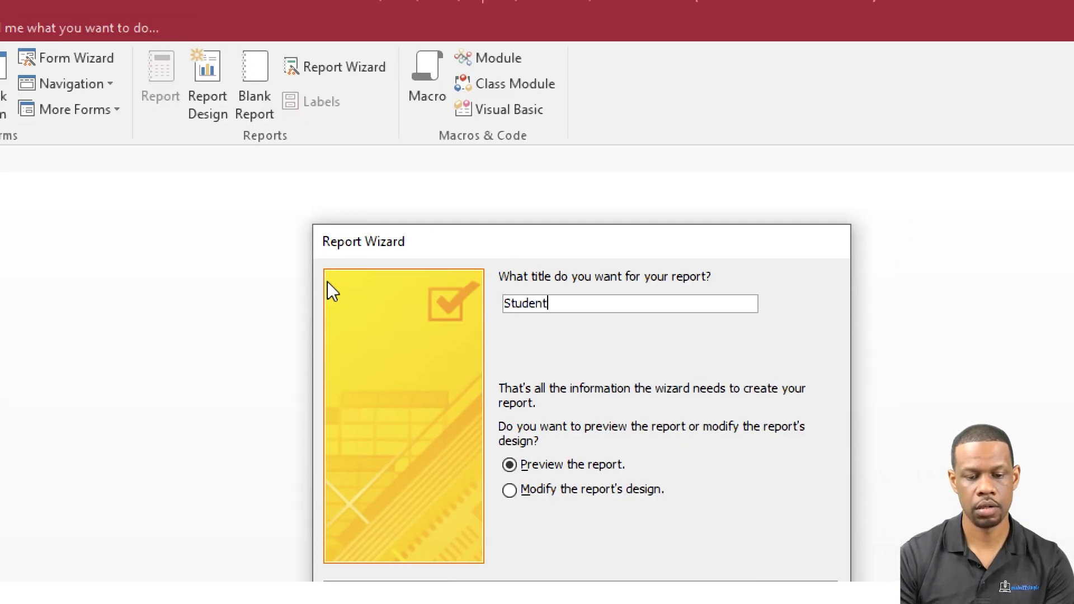
text( Order Rep)
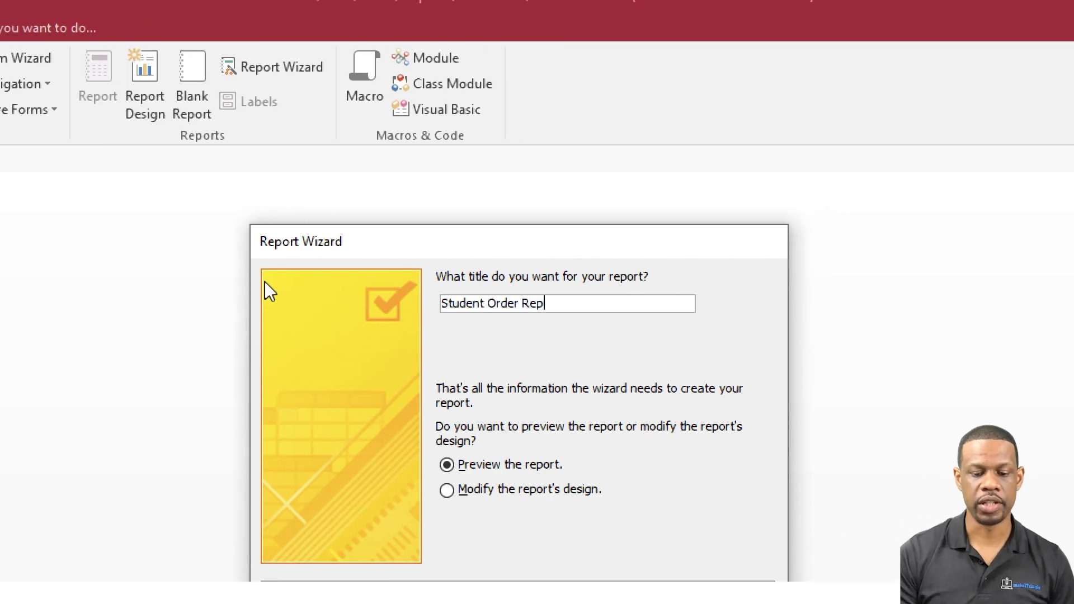
text(ort)
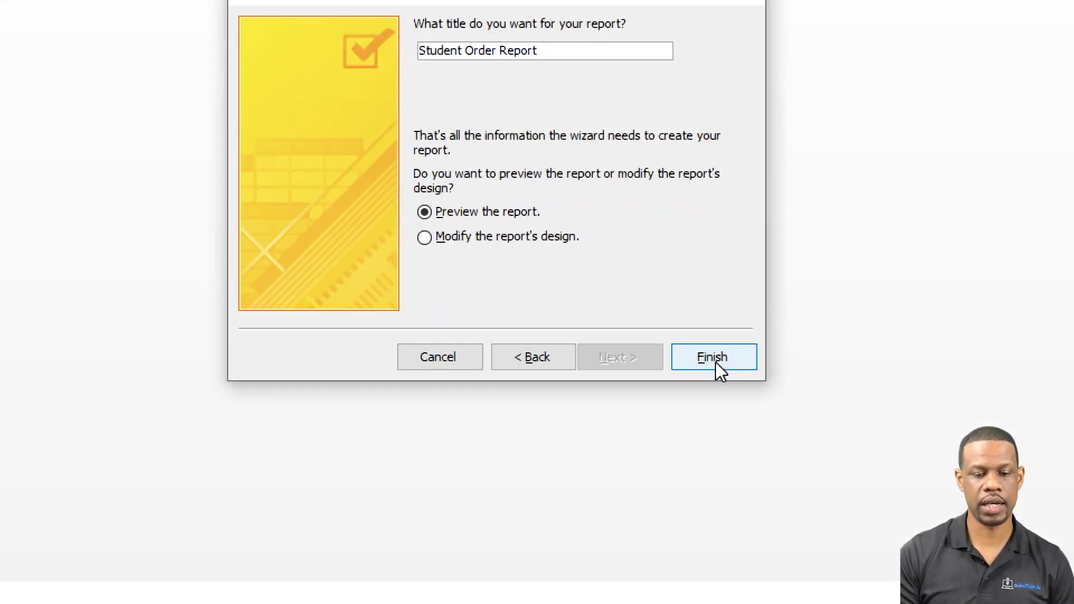
click(717, 361)
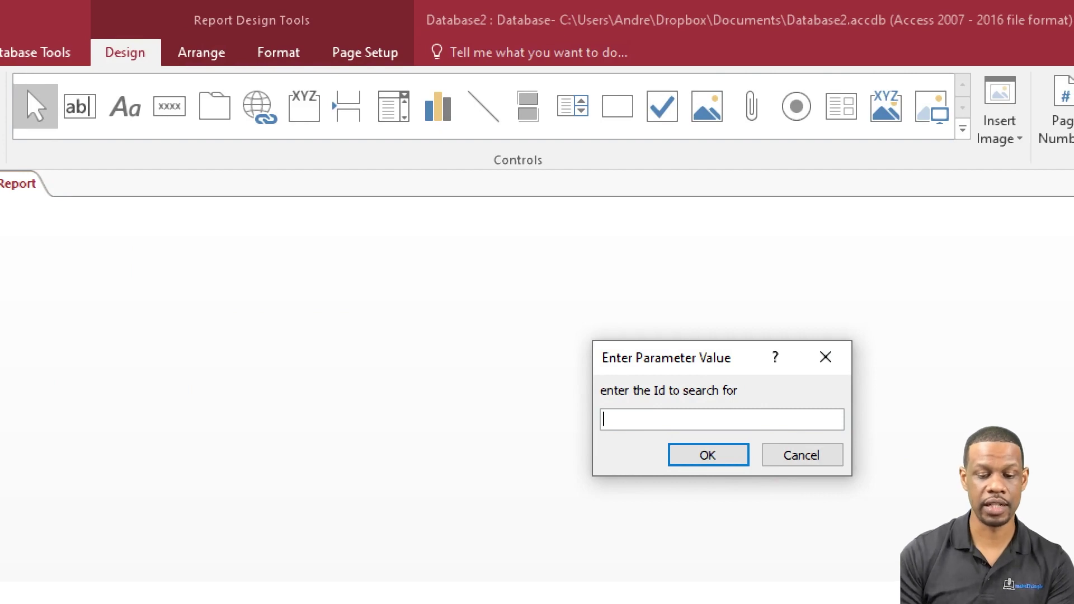
text(1)
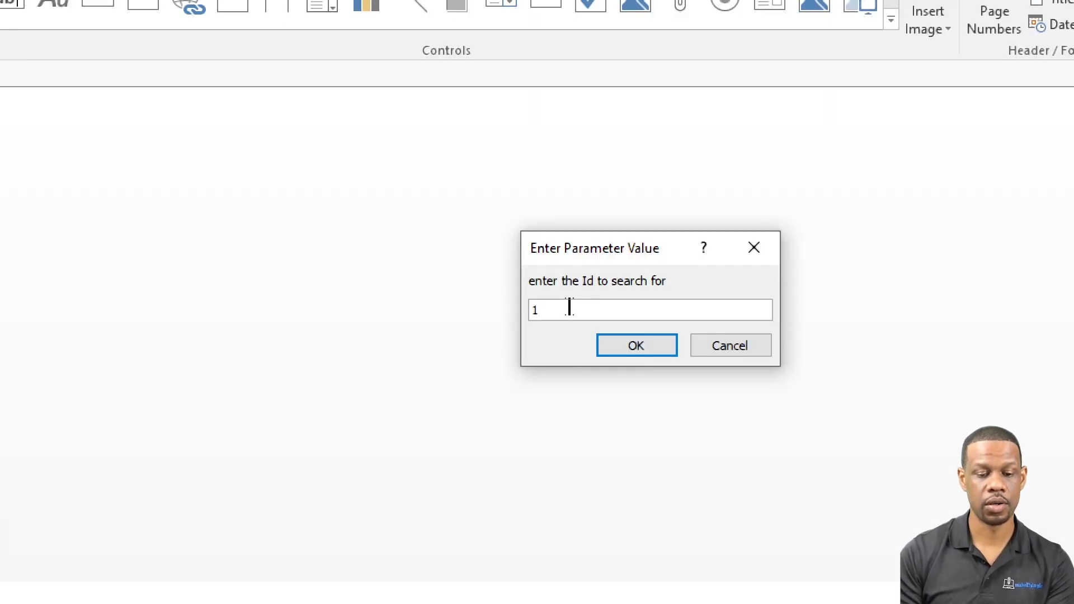
click(637, 346)
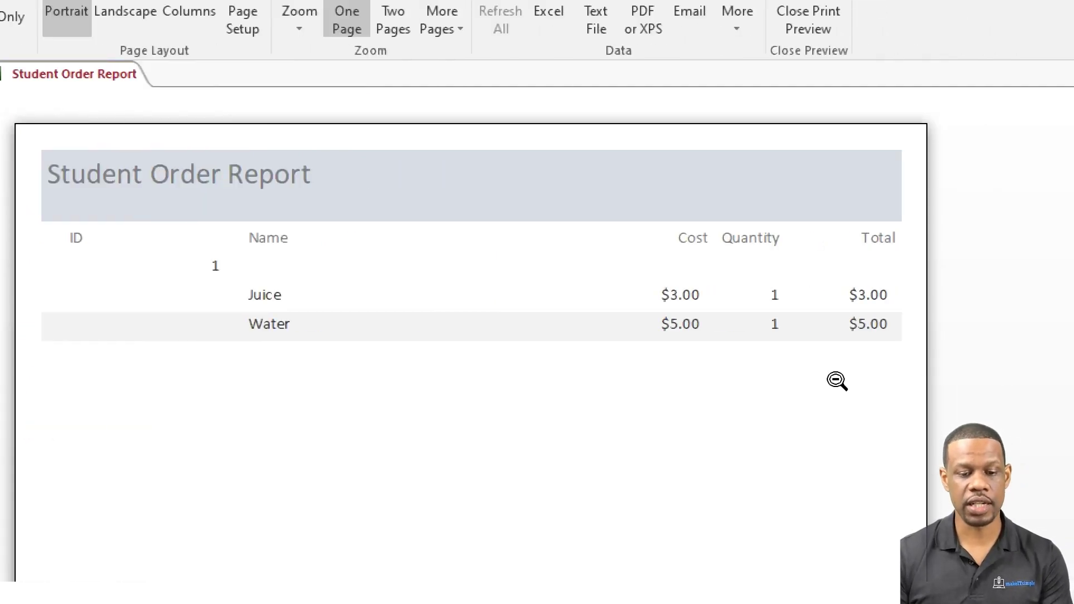
Switch to the syllabus PDF in Foxit Reader to check the marking criteria for the database solution, and return to Access
key(alt+Tab)
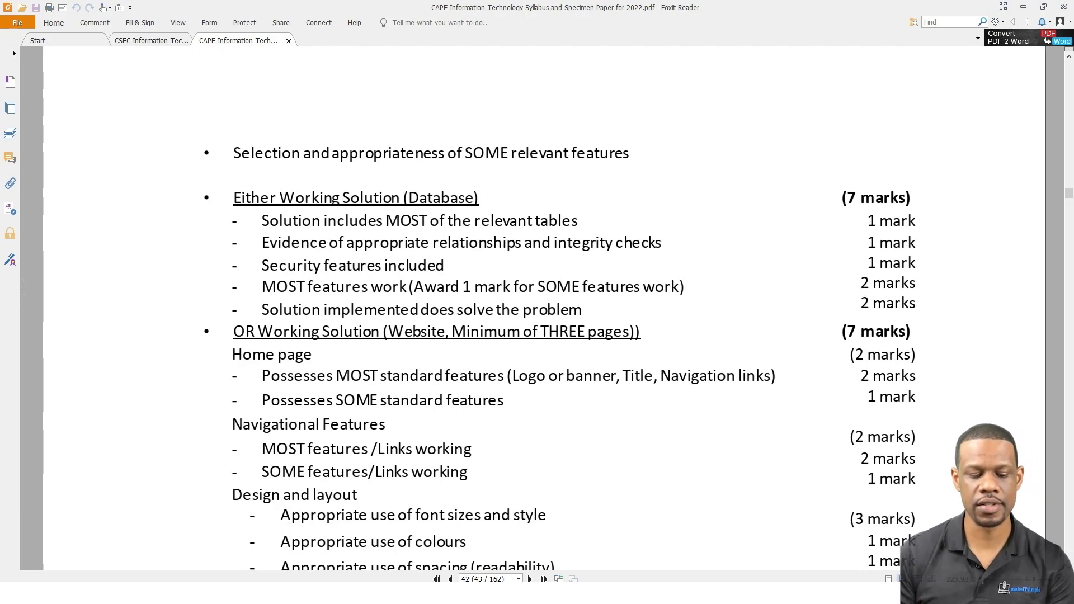
key(alt+Tab)
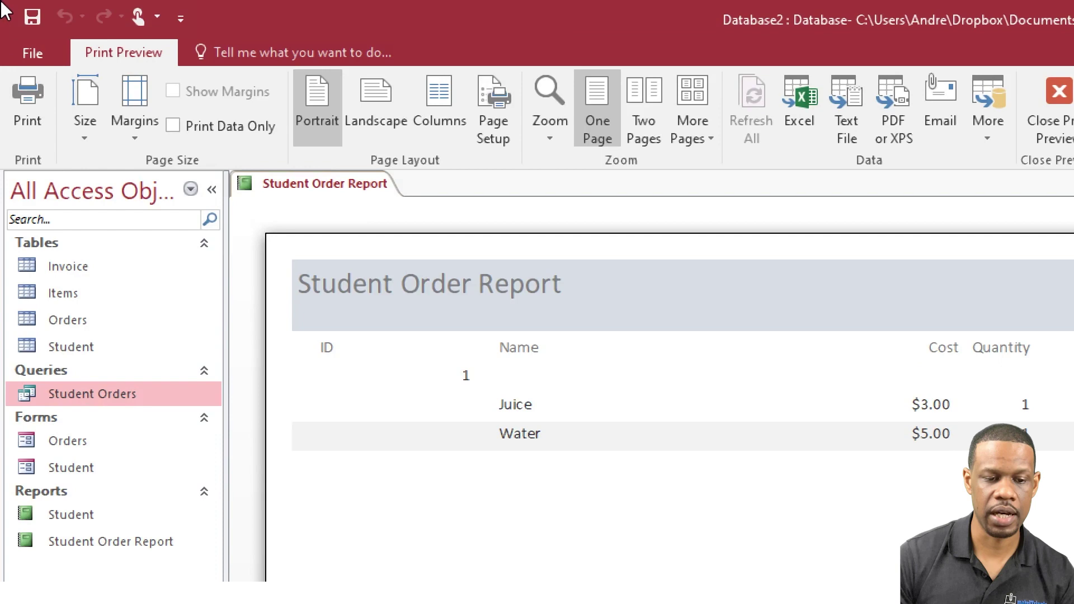
click(34, 55)
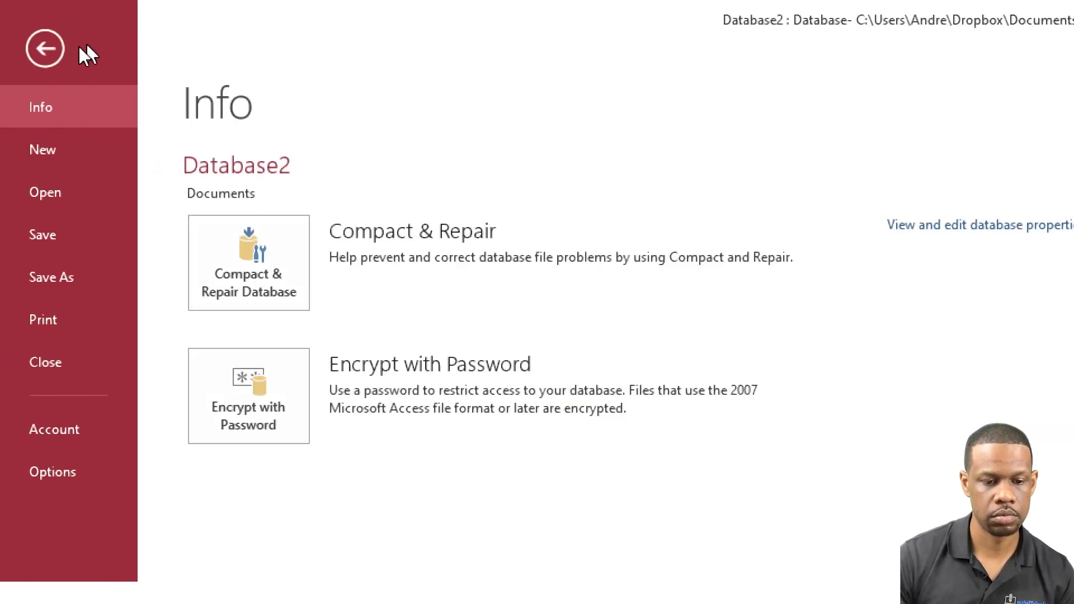
click(47, 46)
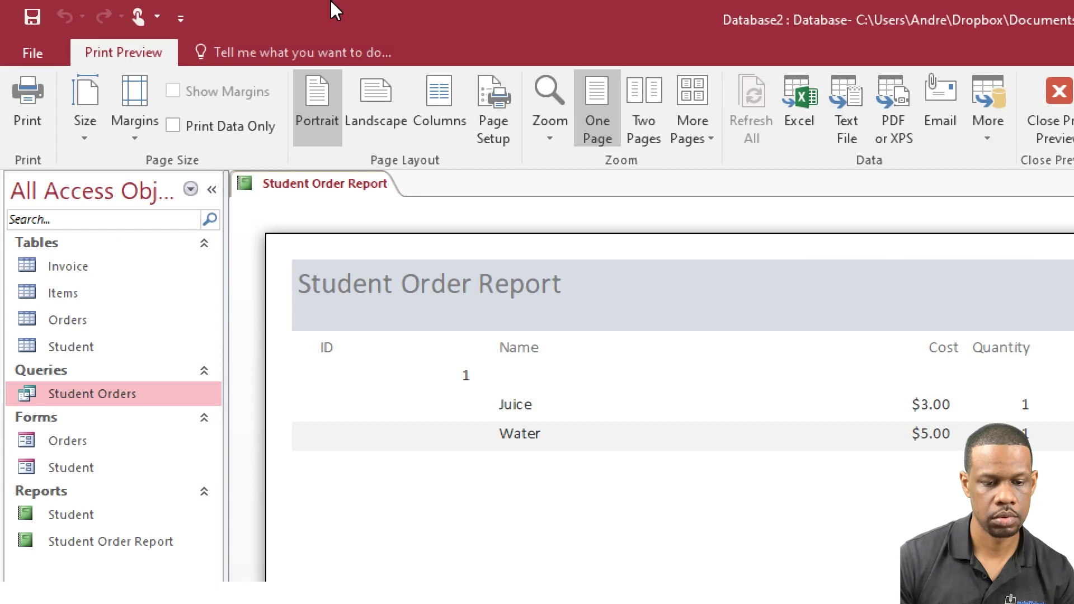
click(37, 52)
click(39, 52)
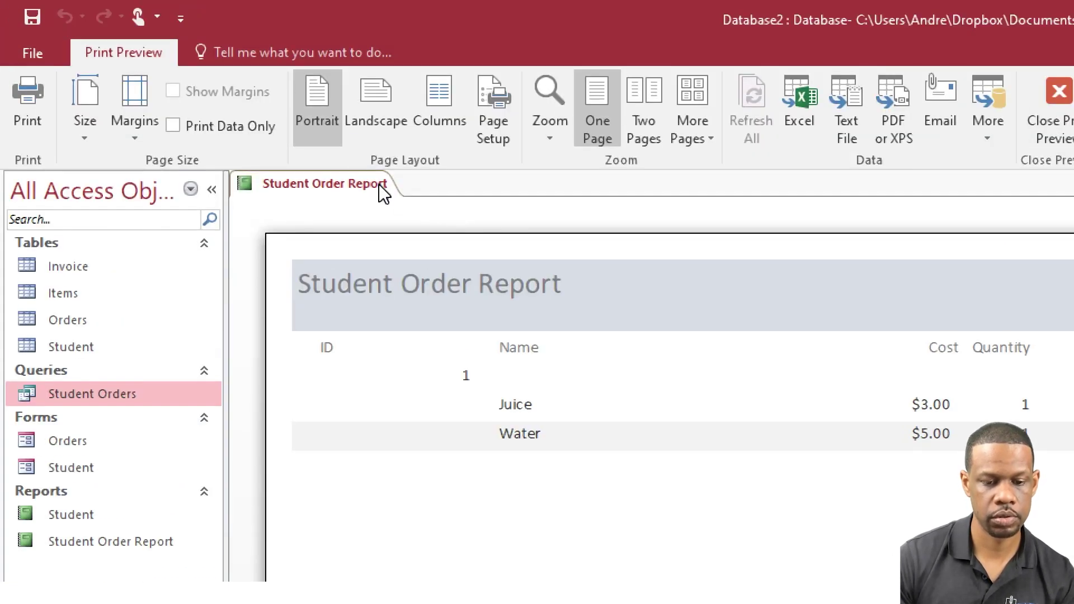
Close the Student Order Report preview and show the available database tools
right_click(378, 185)
click(430, 223)
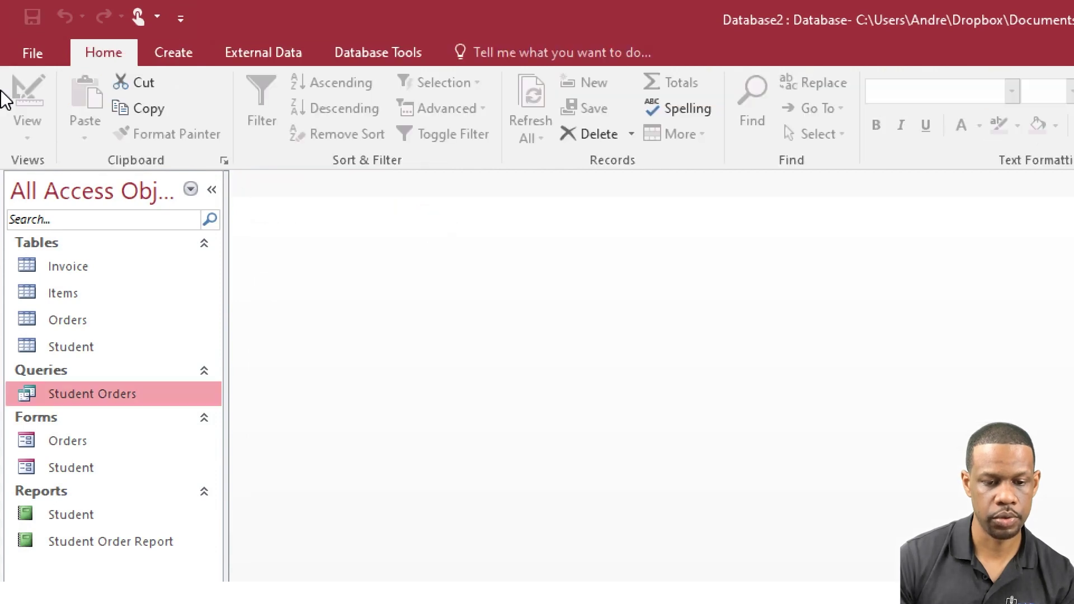
click(367, 50)
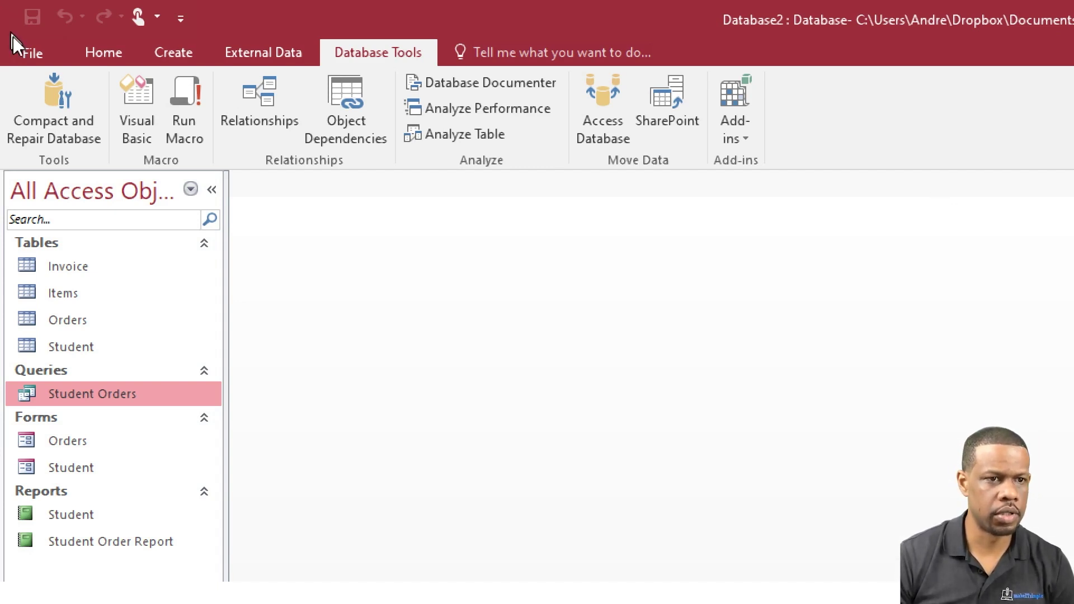
click(23, 71)
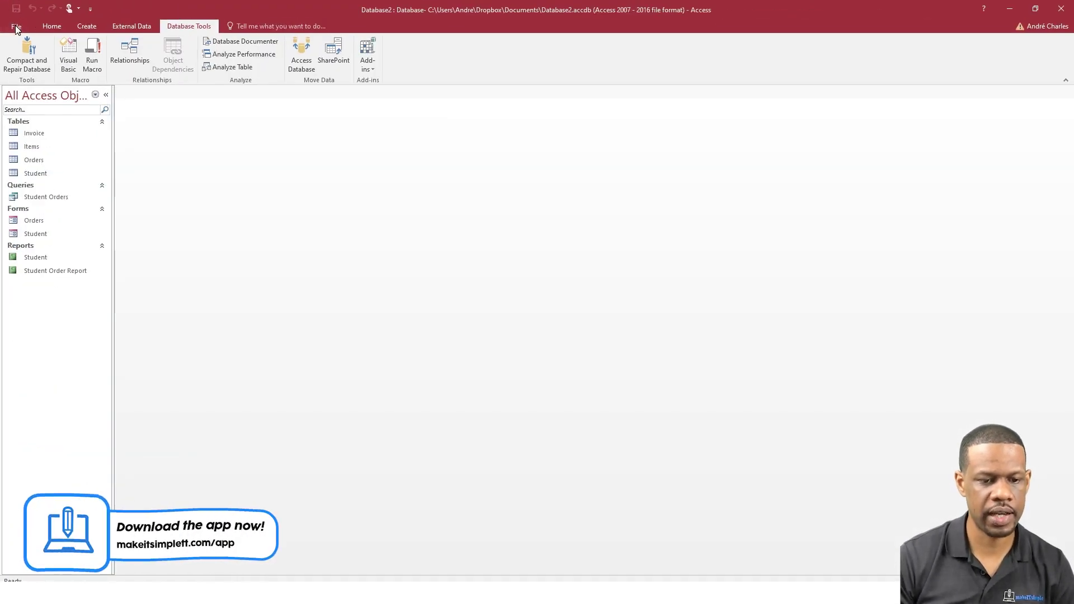
Open the Access options for the current database and review the application, navigation, ribbon and toolbar settings
click(16, 24)
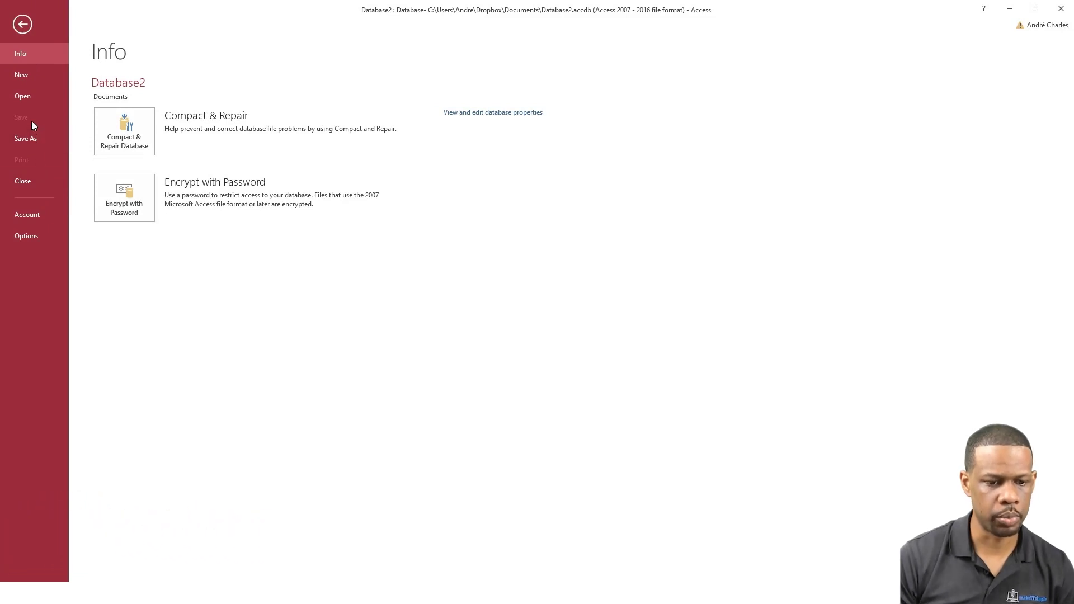
click(31, 236)
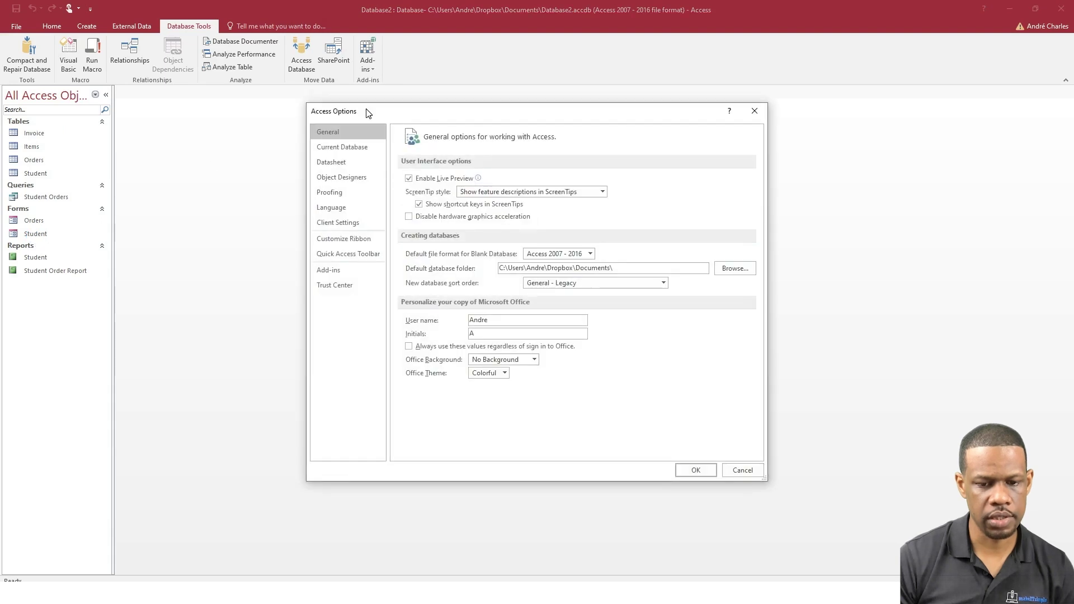
click(351, 147)
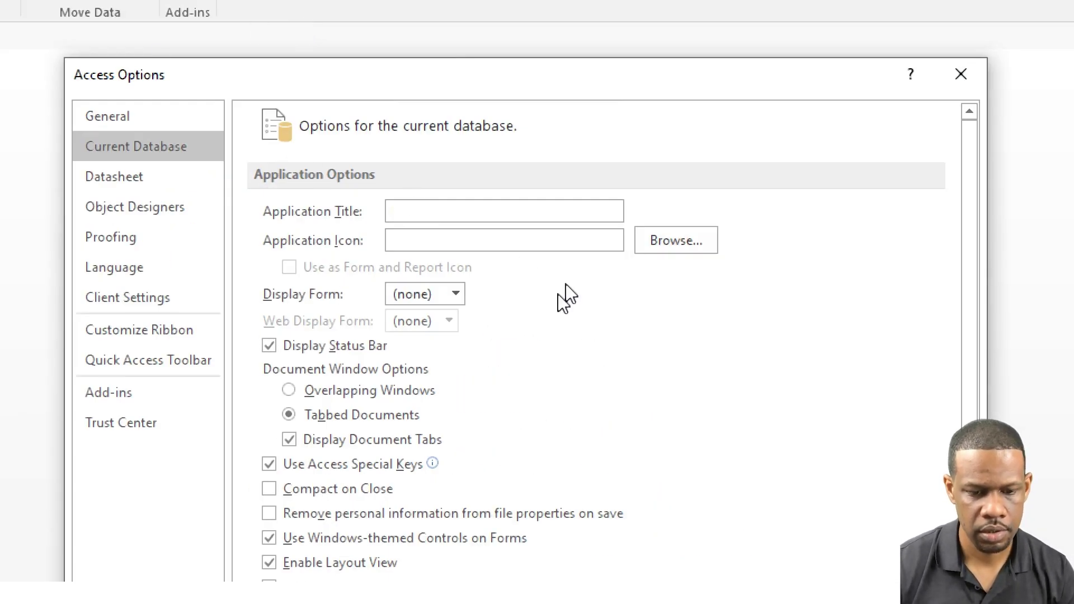
scroll(589, 310, down, 8)
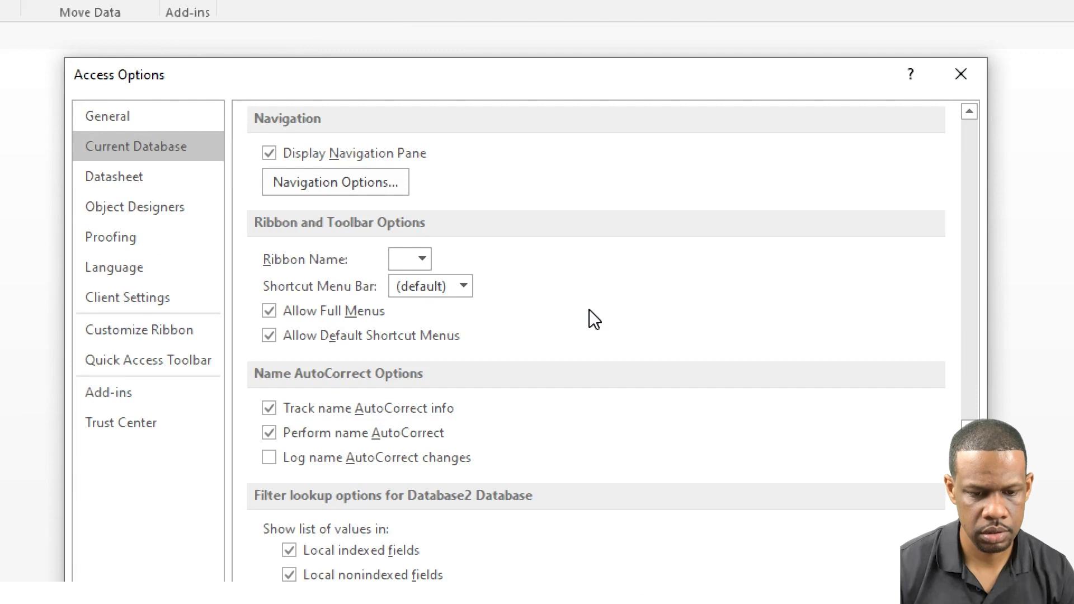
scroll(589, 310, up, 3)
scroll(590, 311, up, 1)
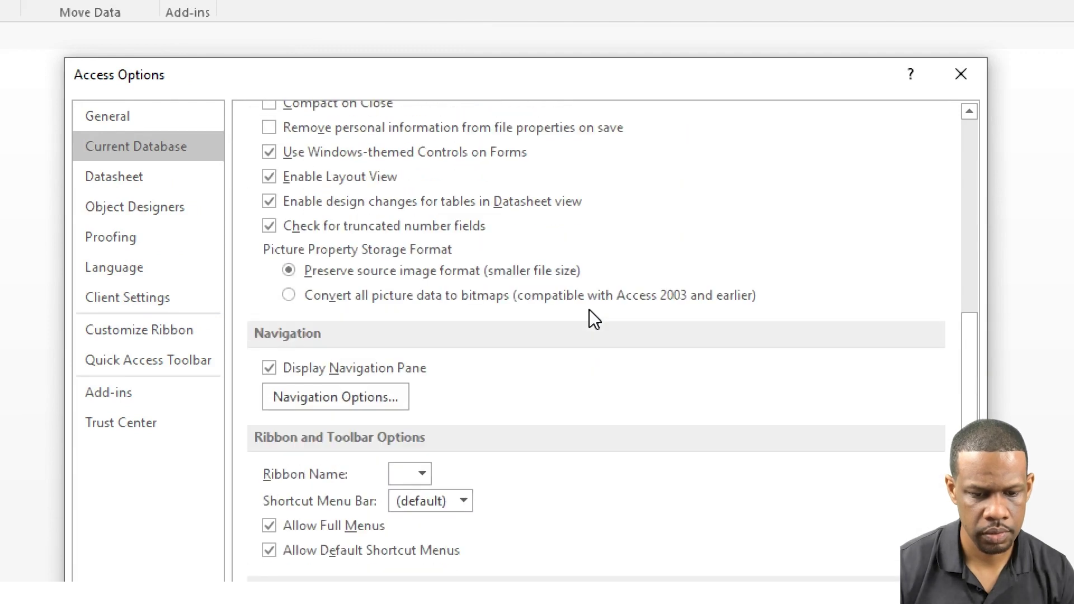
scroll(590, 310, up, 5)
scroll(589, 310, up, 1)
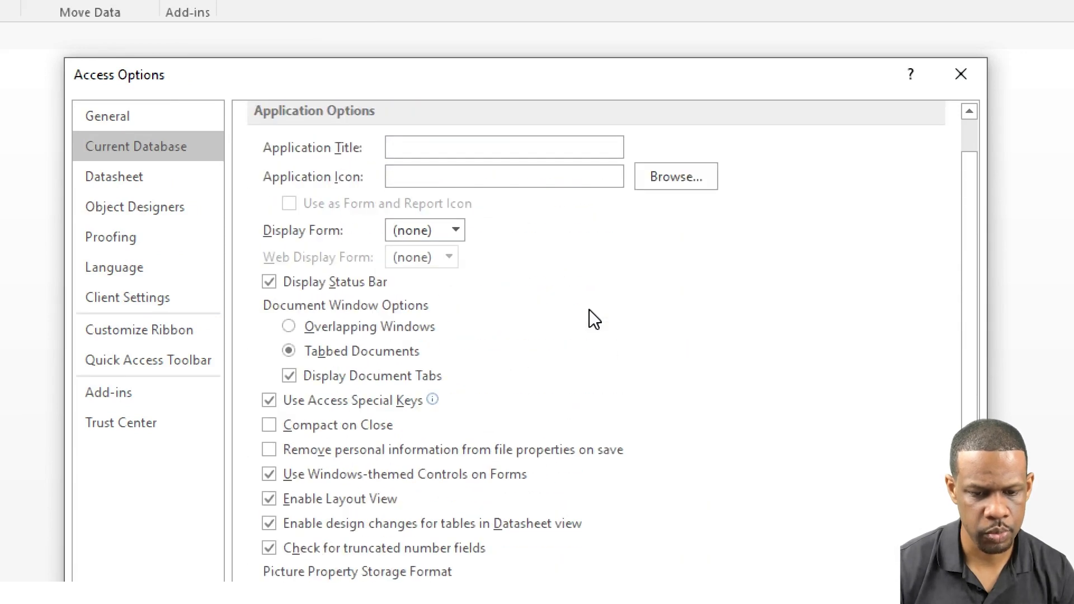
Examine which forms can be chosen as the database's display form, and check the other current database options again
click(456, 230)
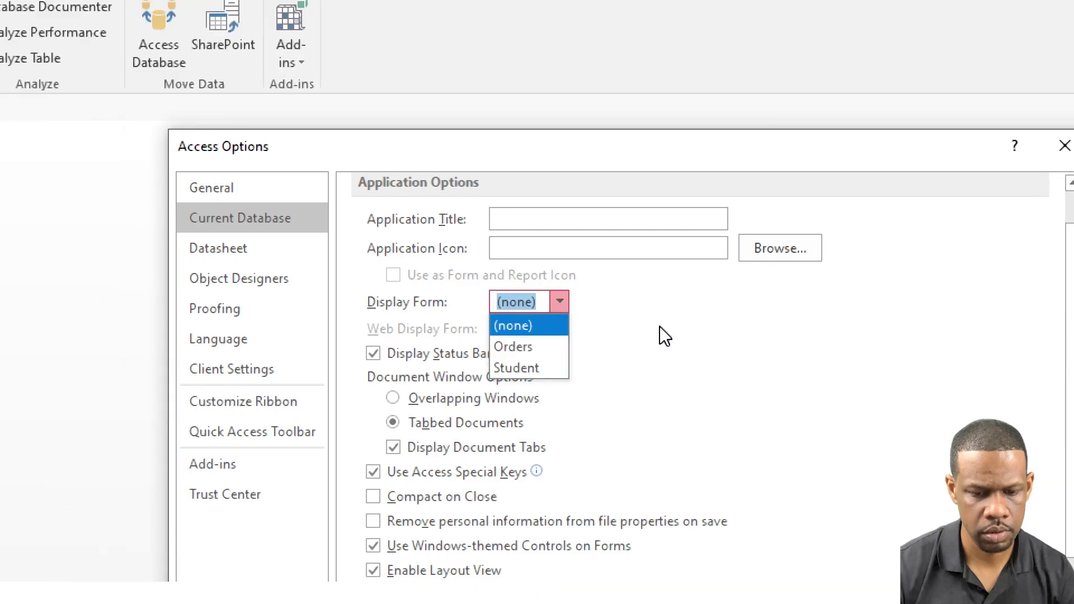
click(556, 256)
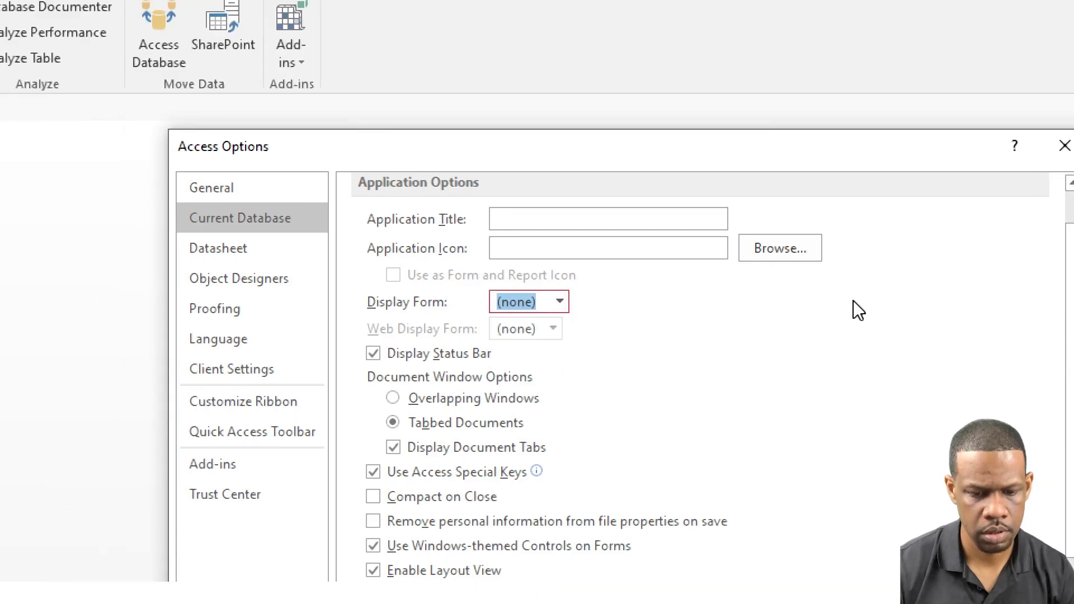
scroll(859, 310, down, 1)
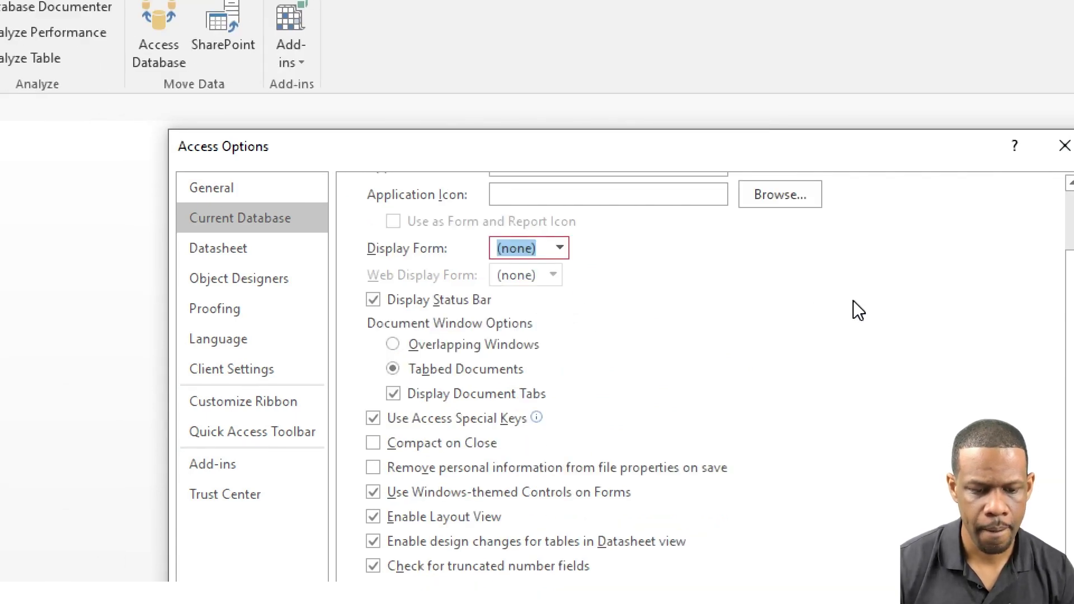
scroll(886, 409, down, 7)
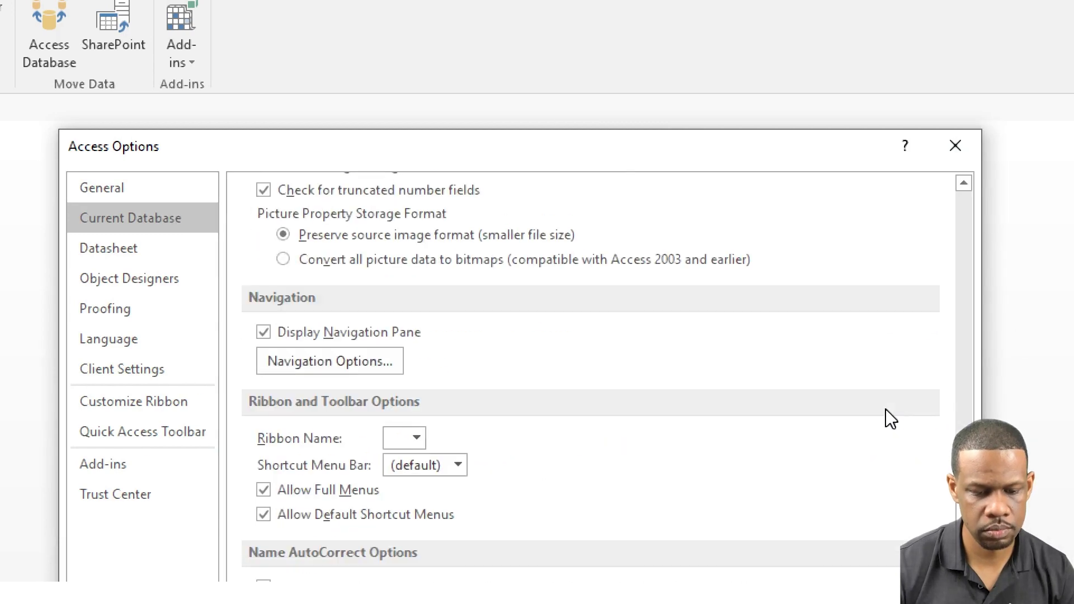
scroll(885, 409, down, 2)
scroll(885, 409, up, 10)
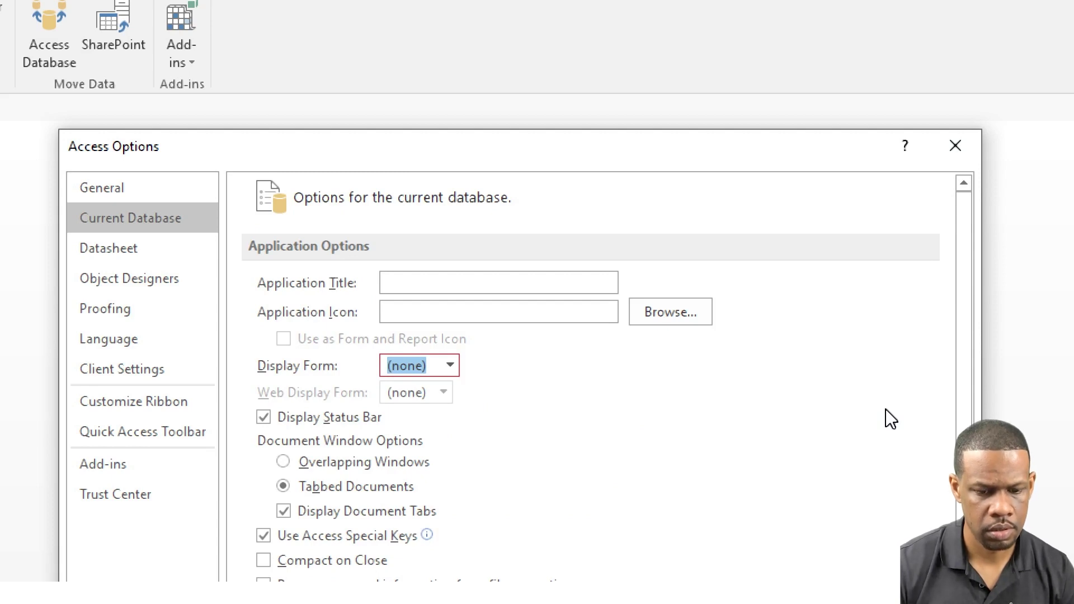
click(450, 365)
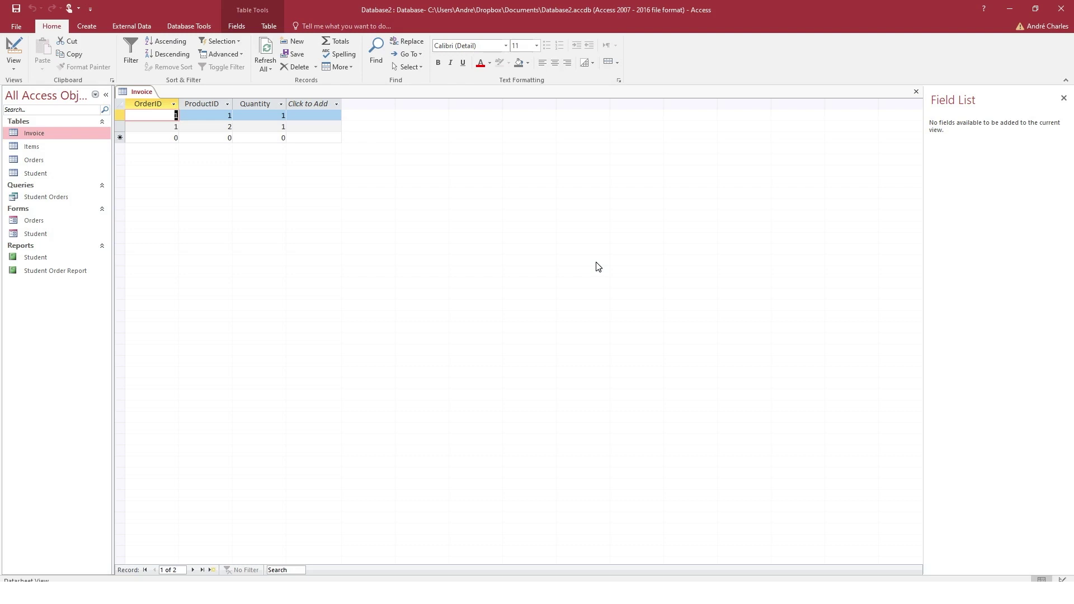
Find the Switchboard Manager with a command search, create a new switchboard, and make Main Switchboard the default page
click(26, 28)
key(Escape)
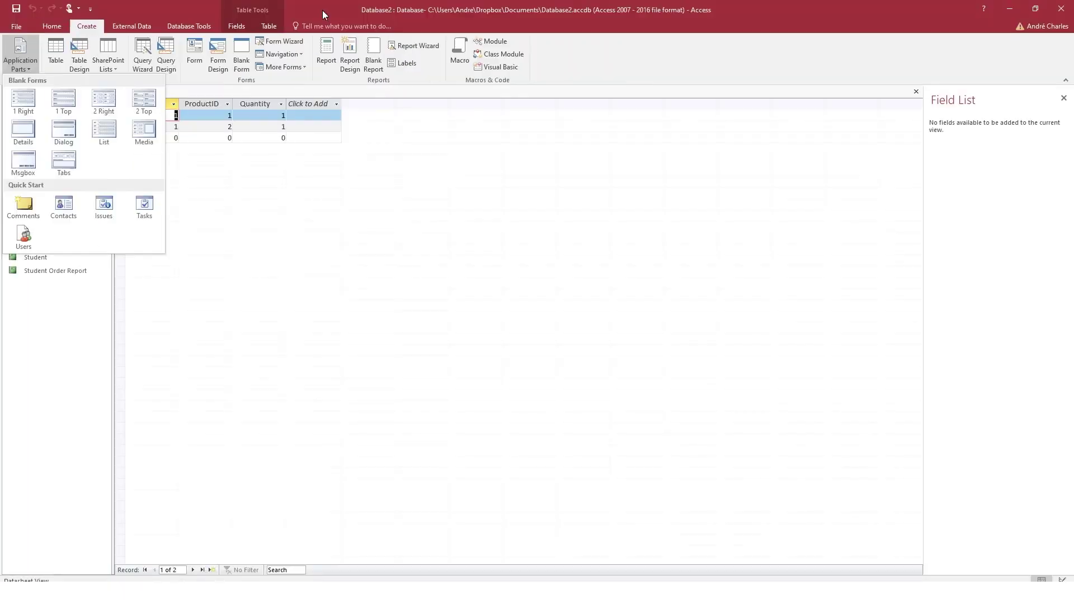
click(323, 10)
click(323, 25)
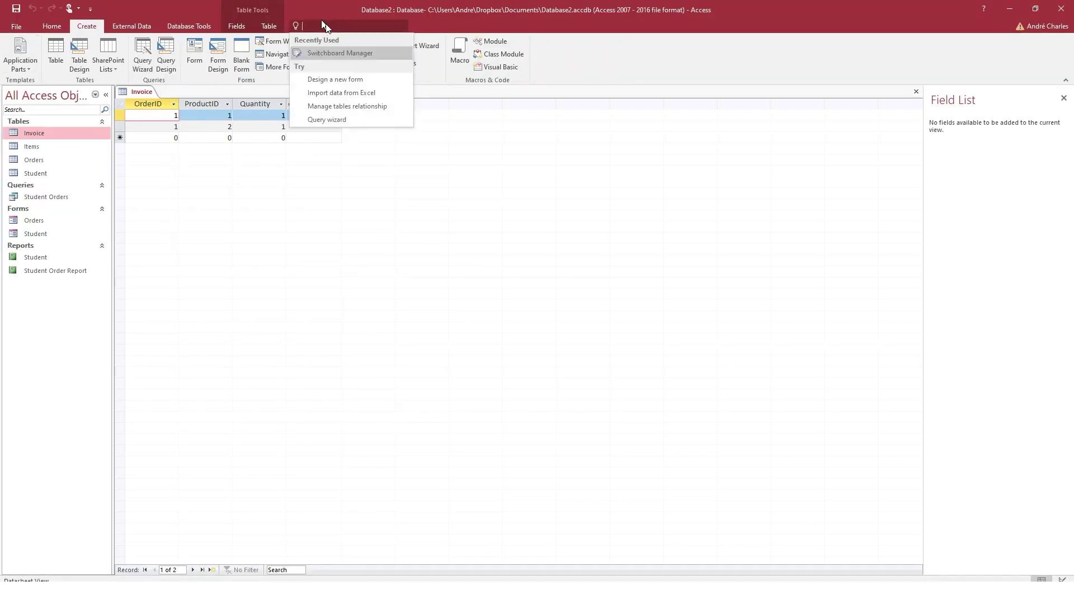
text(switch)
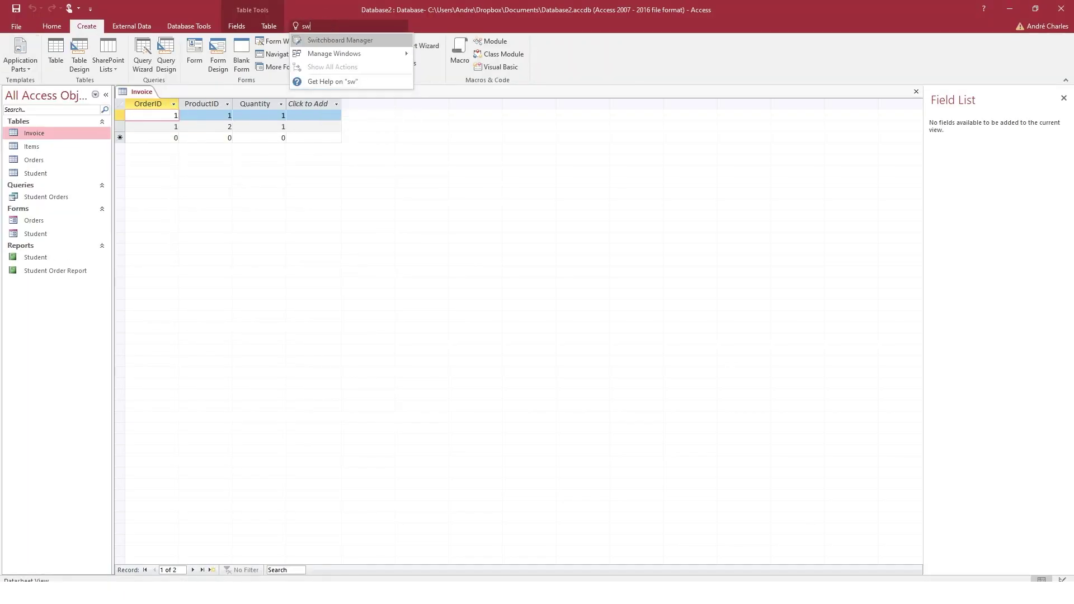
click(334, 40)
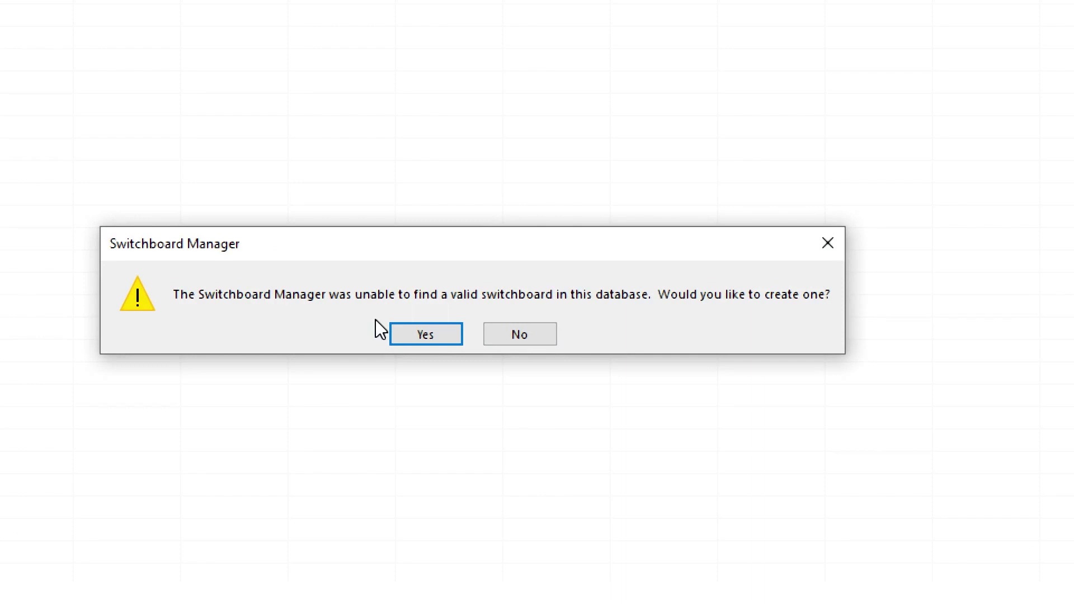
click(432, 342)
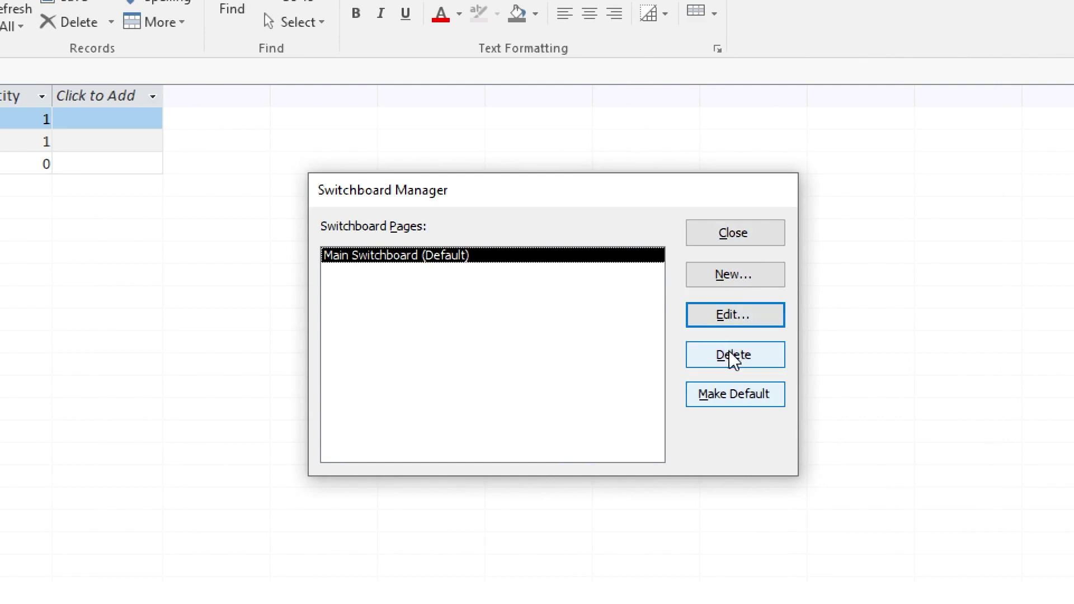
click(737, 399)
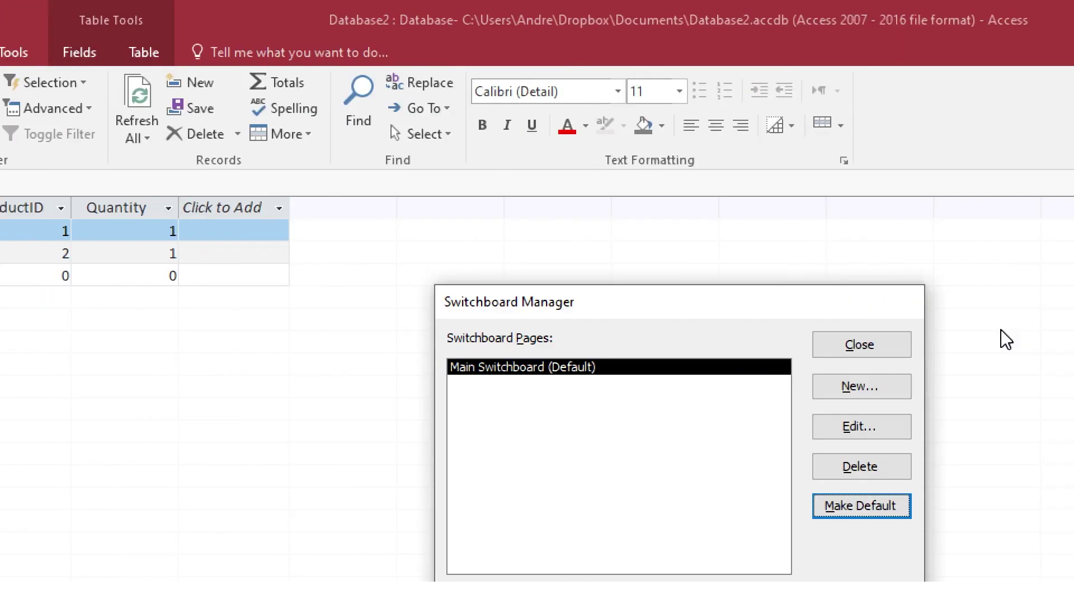
click(826, 349)
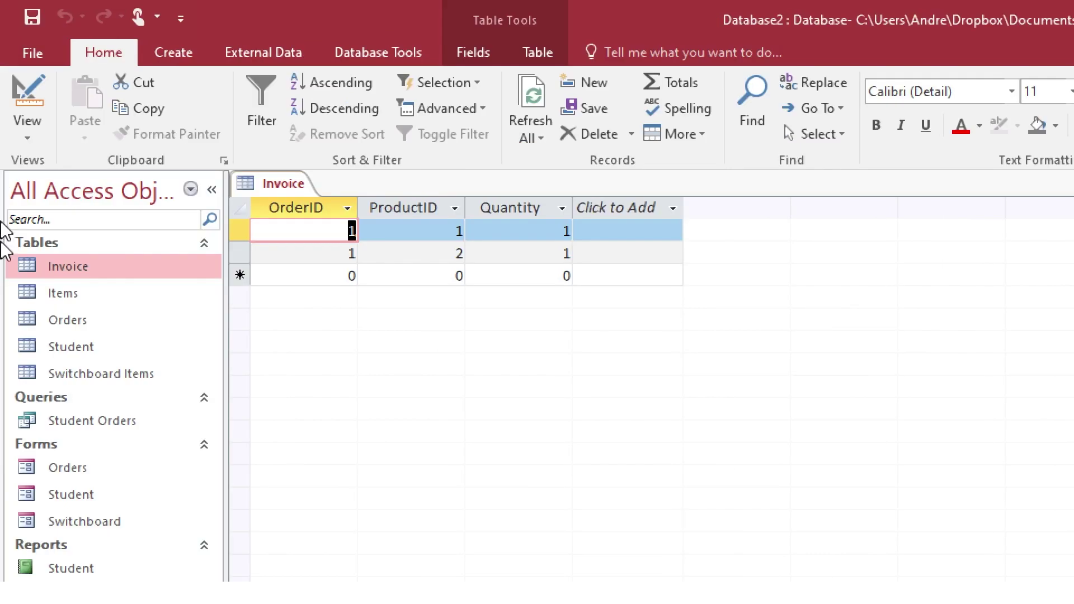
Examine the records in the Switchboard Items table and the layout of the Switchboard form
click(144, 375)
double_click(144, 374)
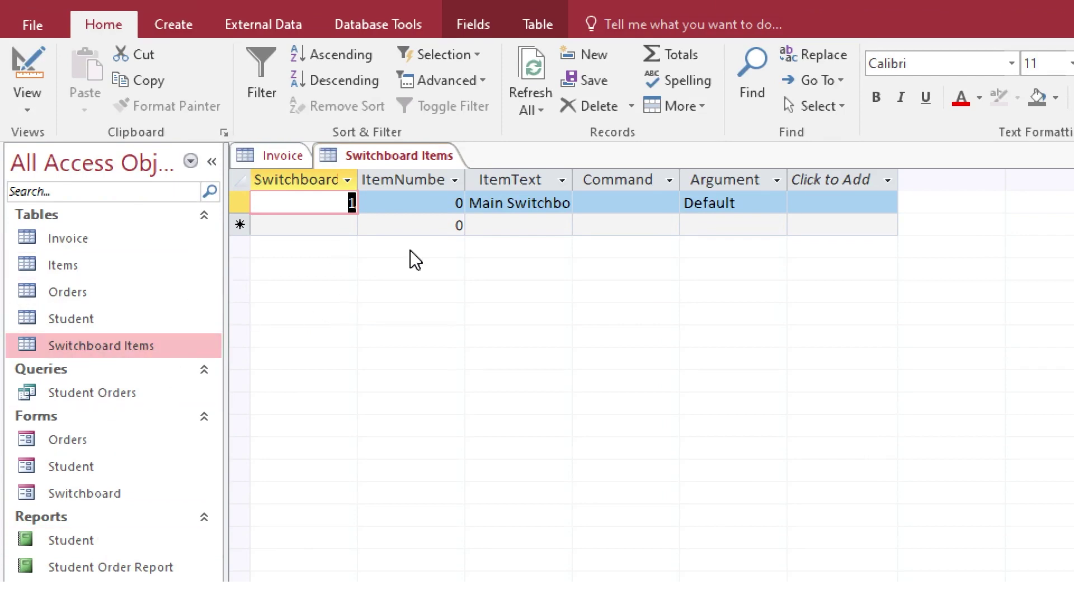
double_click(76, 492)
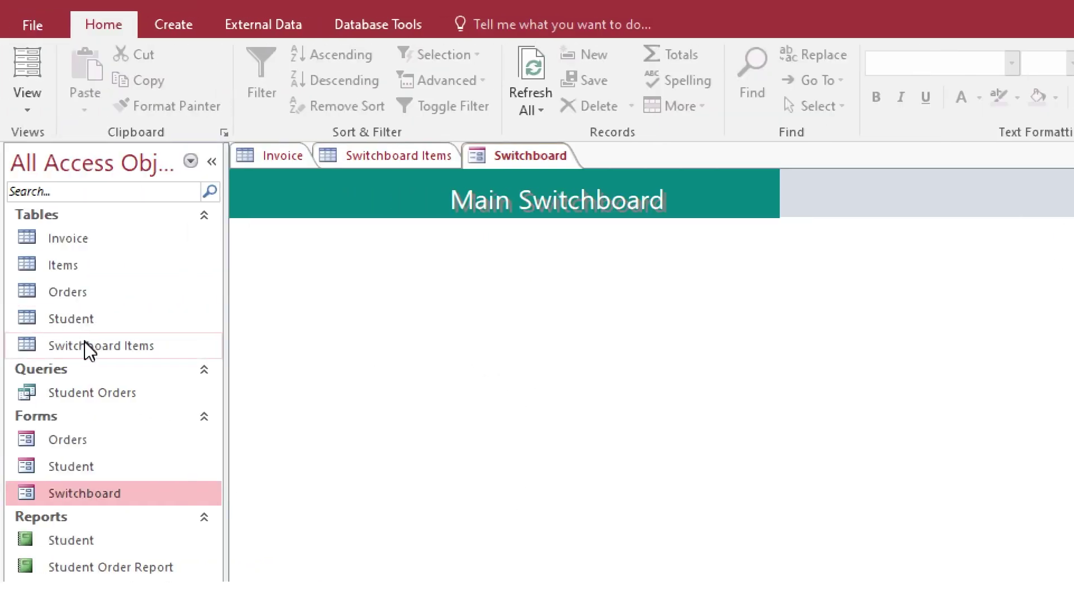
double_click(85, 344)
click(576, 202)
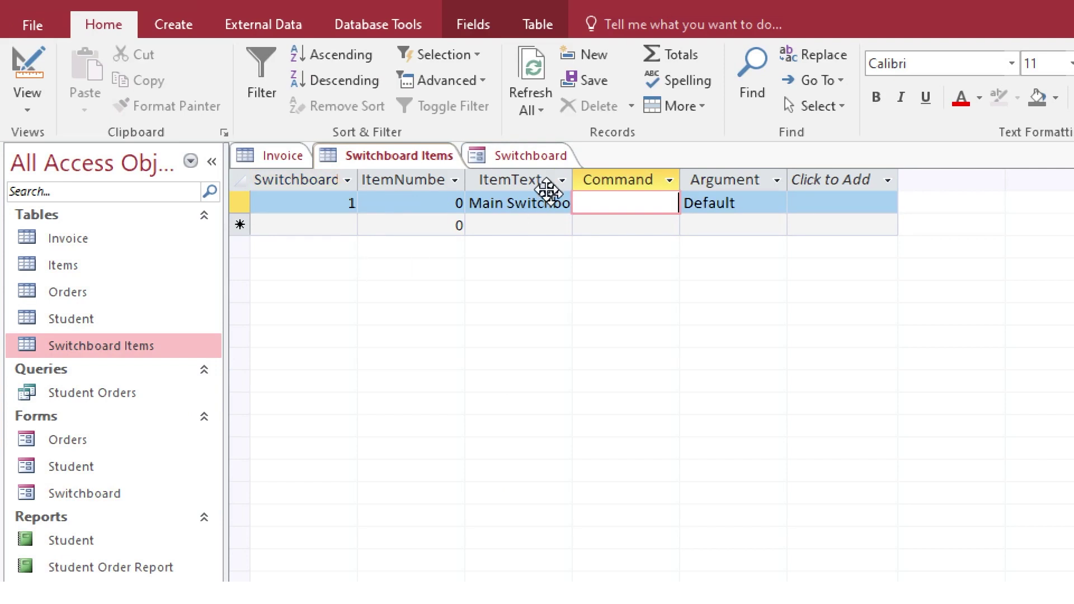
click(512, 157)
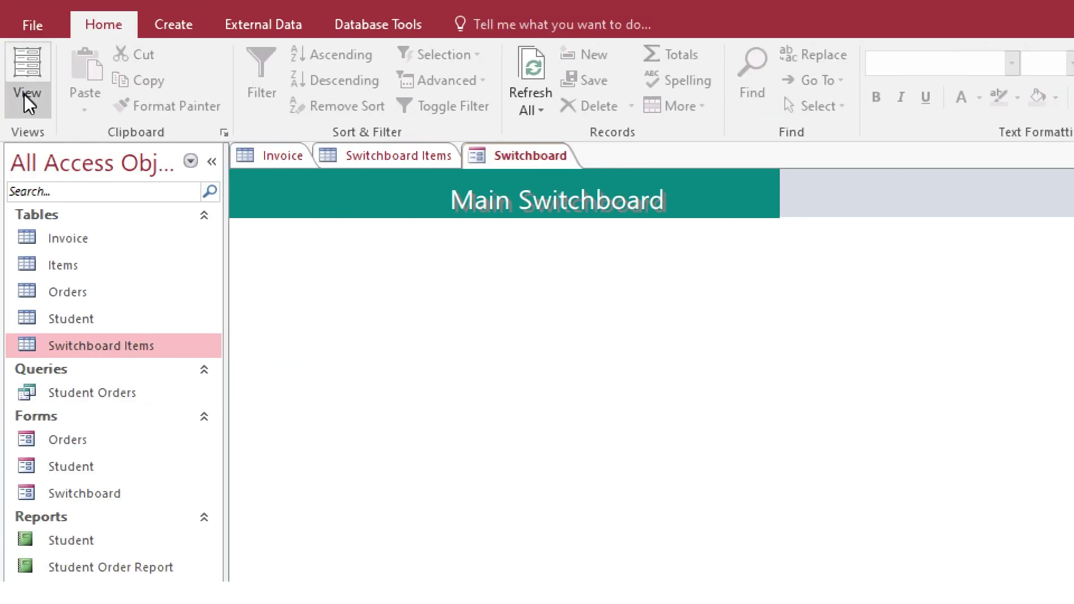
Enlarge the Switchboard form's Detail section to about 2 inches high in Design View, and close the form without saving
click(25, 106)
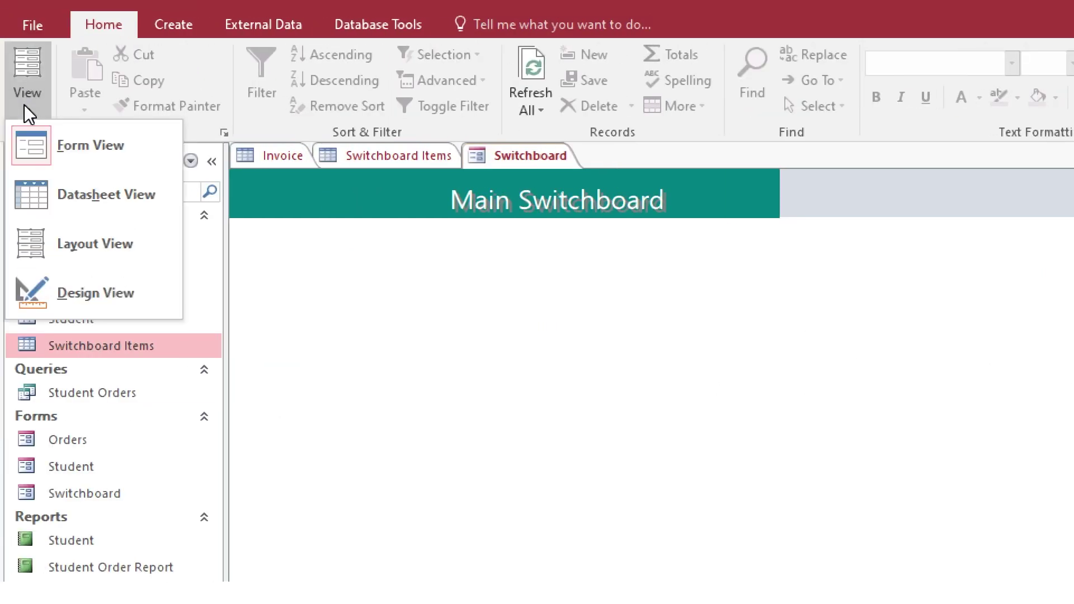
click(98, 301)
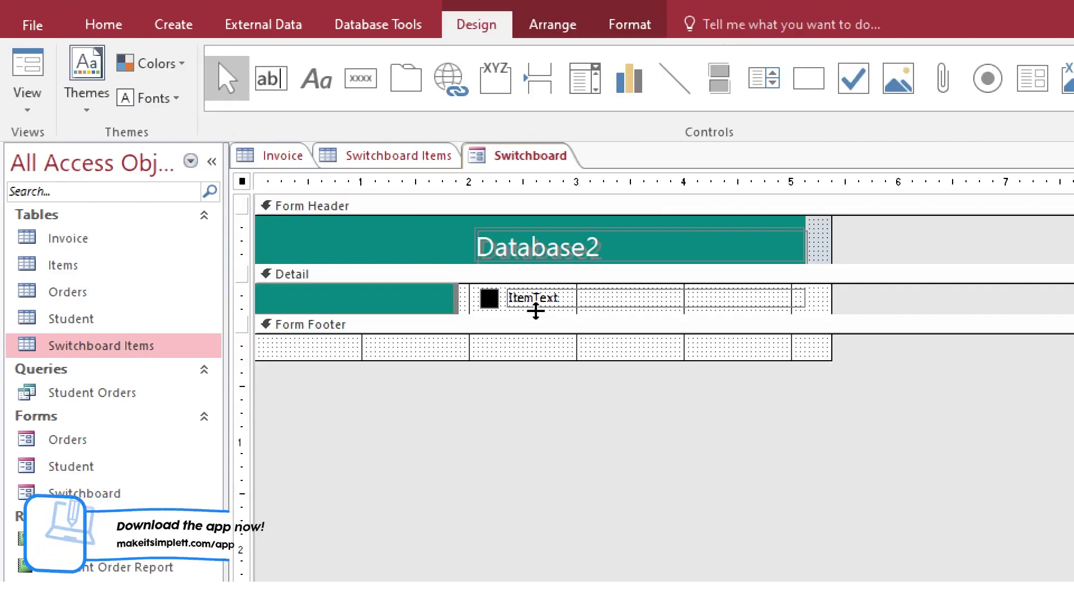
drag(535, 311, 564, 513)
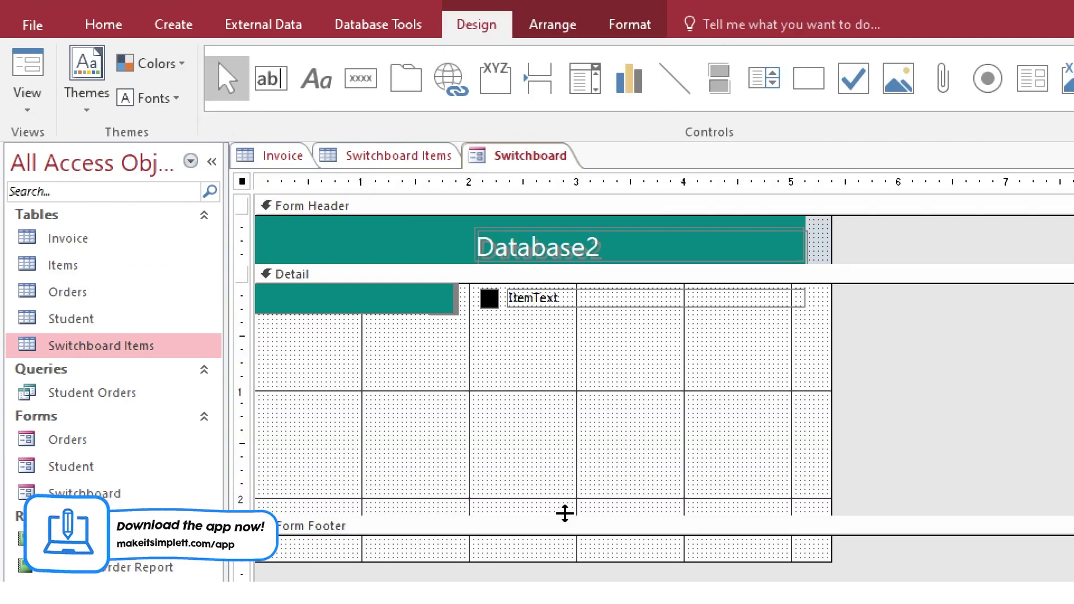
click(539, 302)
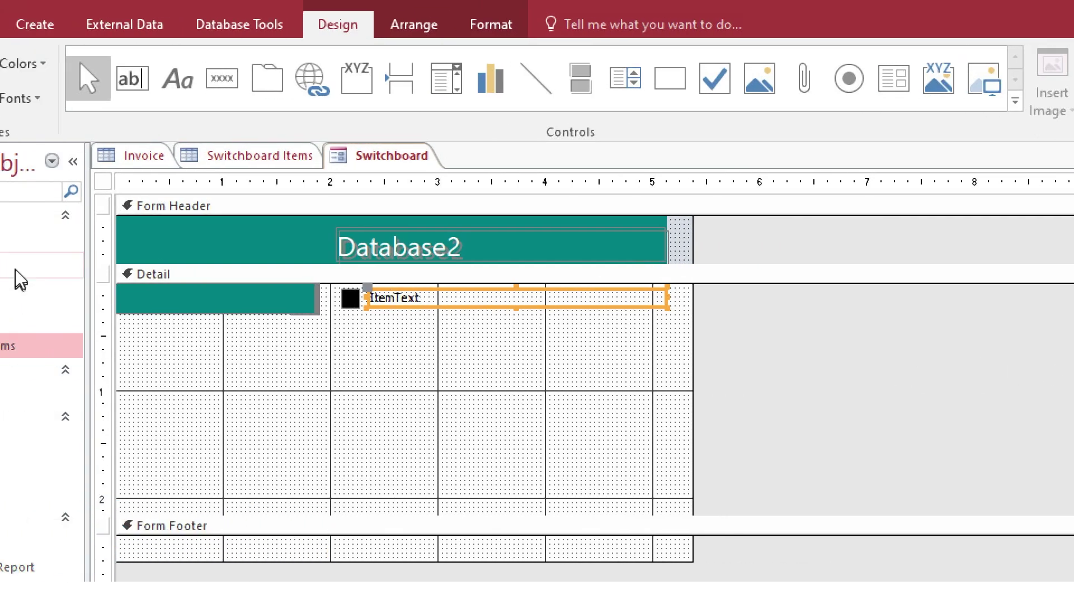
click(625, 260)
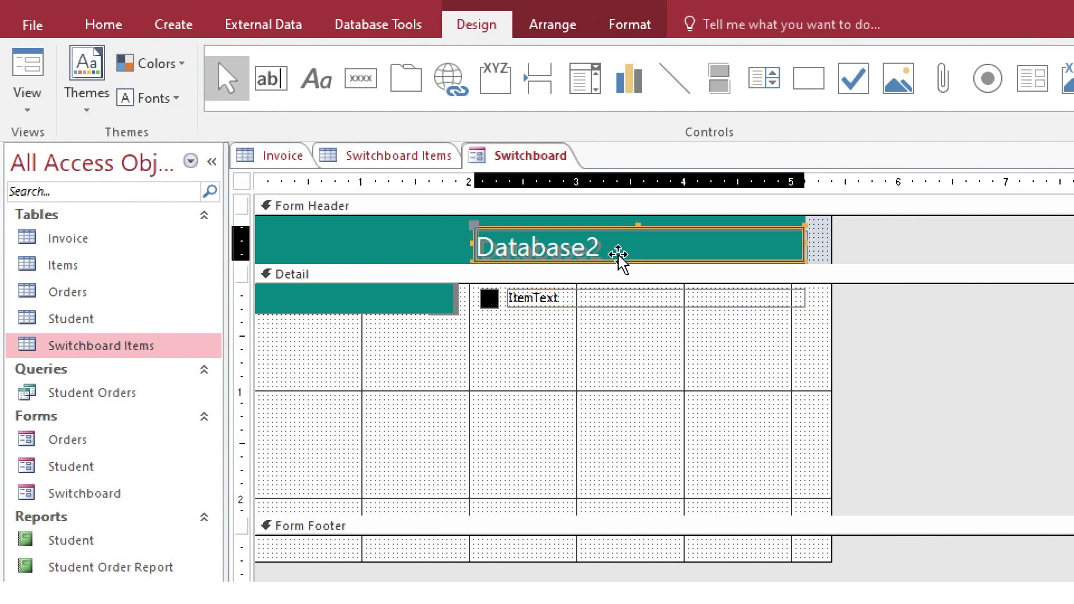
right_click(512, 161)
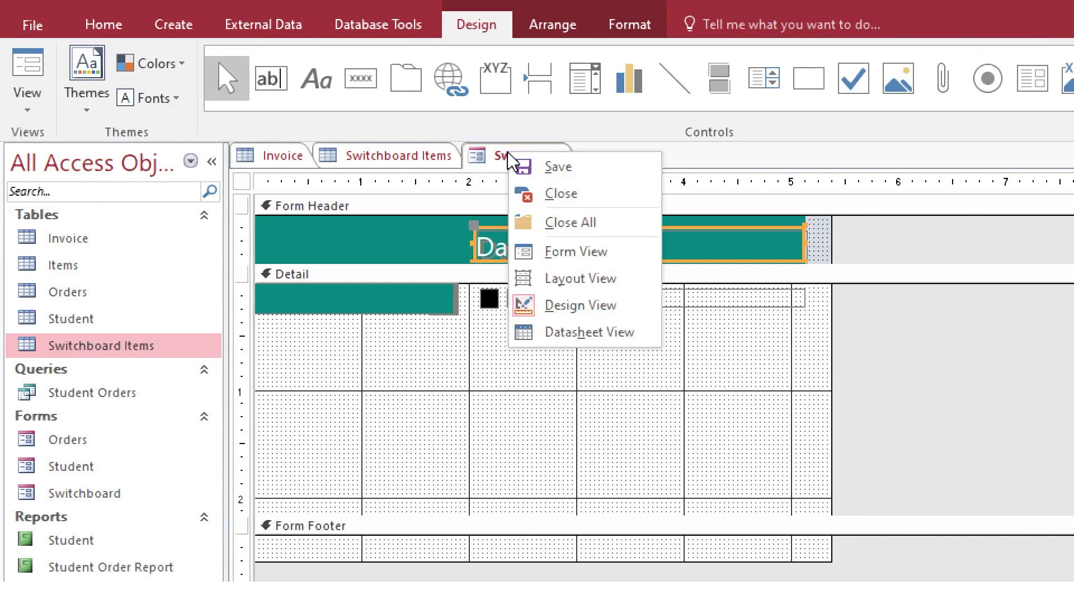
click(574, 197)
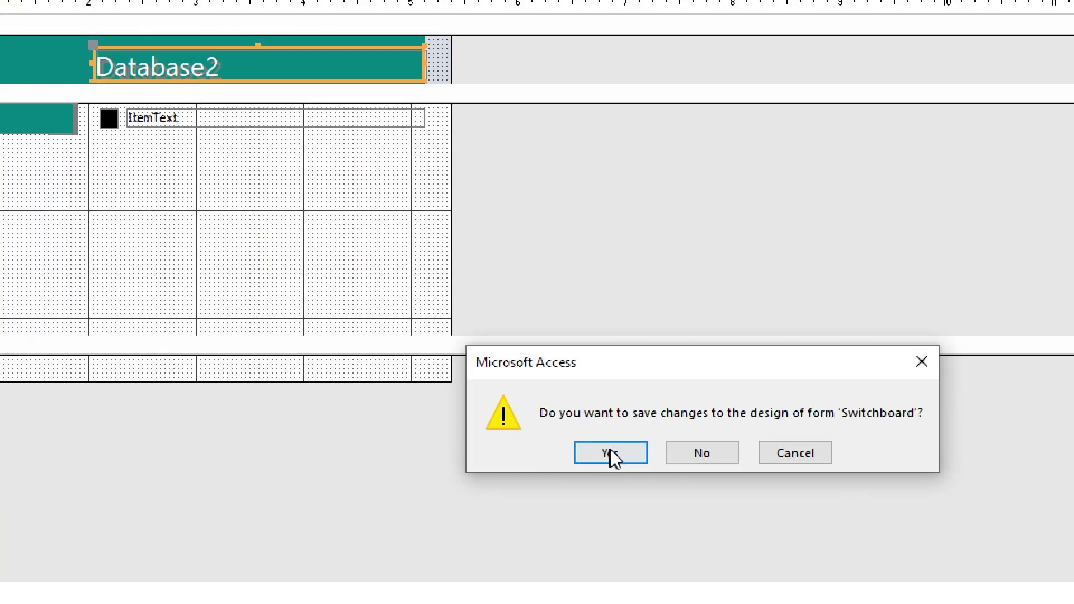
click(692, 451)
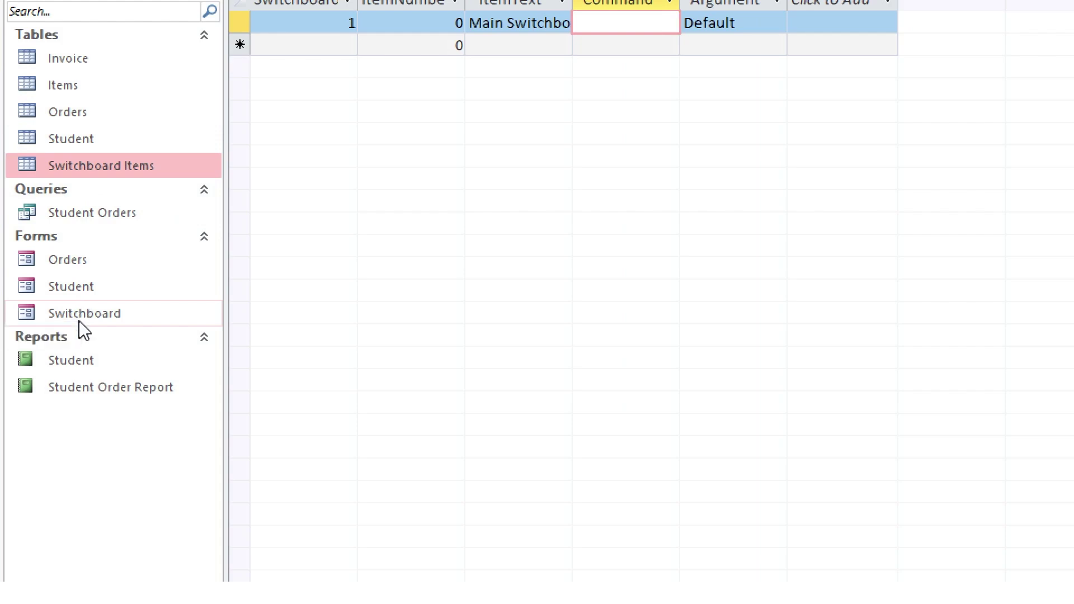
Delete the Switchboard form from the database
click(79, 305)
key(Delete)
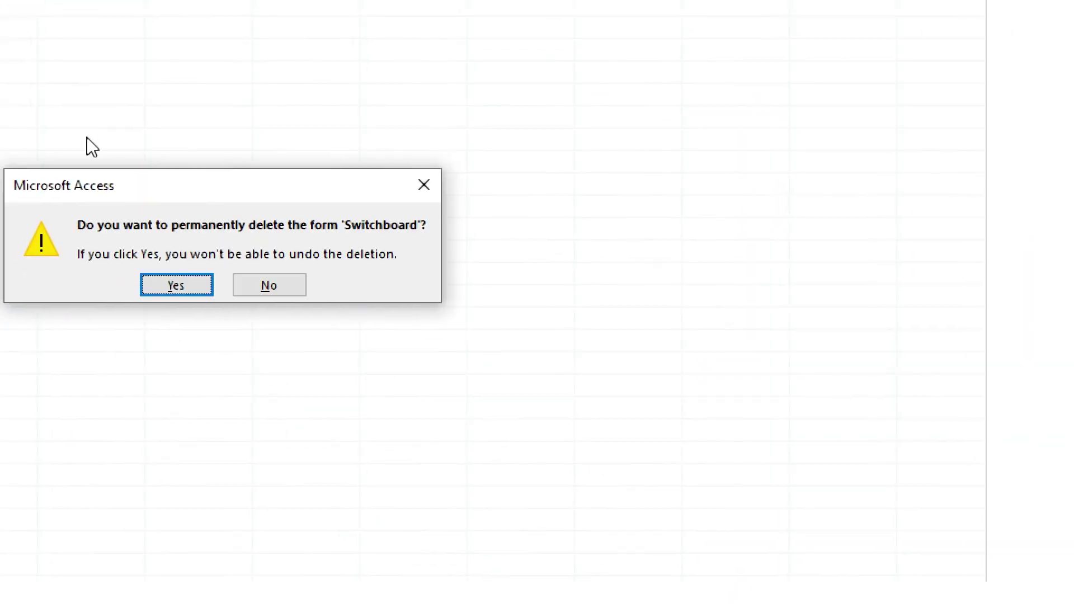
click(211, 181)
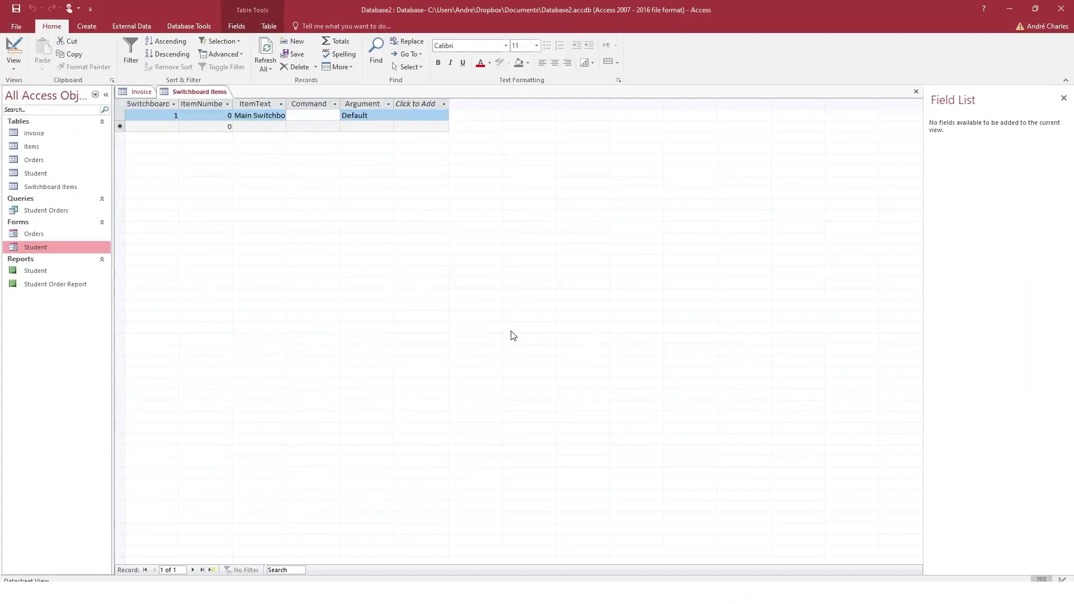
Try to delete the Switchboard Items table while it is open, and close all open tables
click(54, 190)
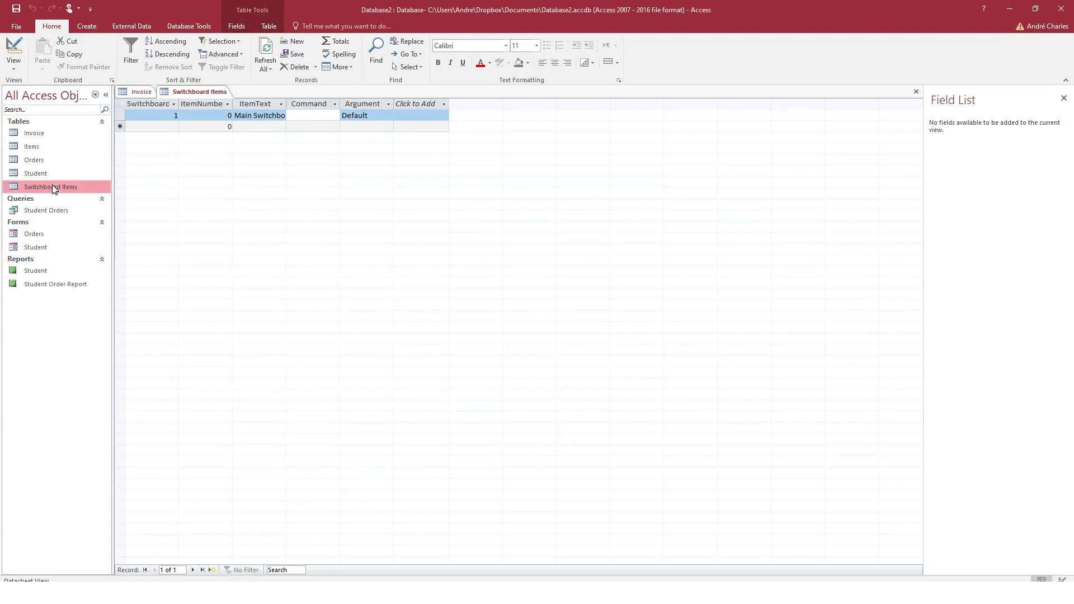
key(Delete)
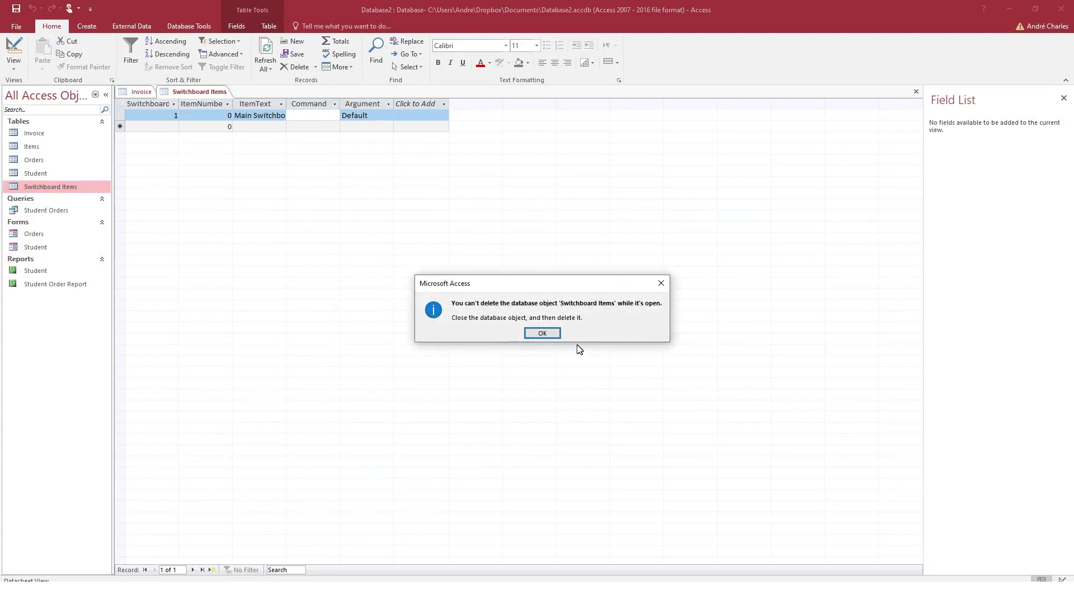
click(542, 334)
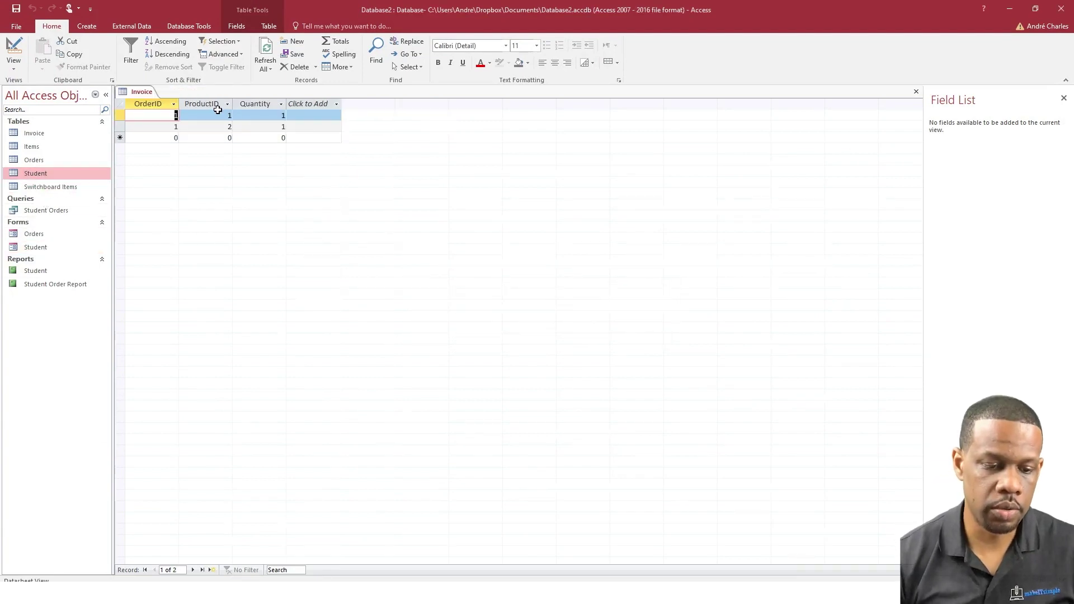
click(67, 187)
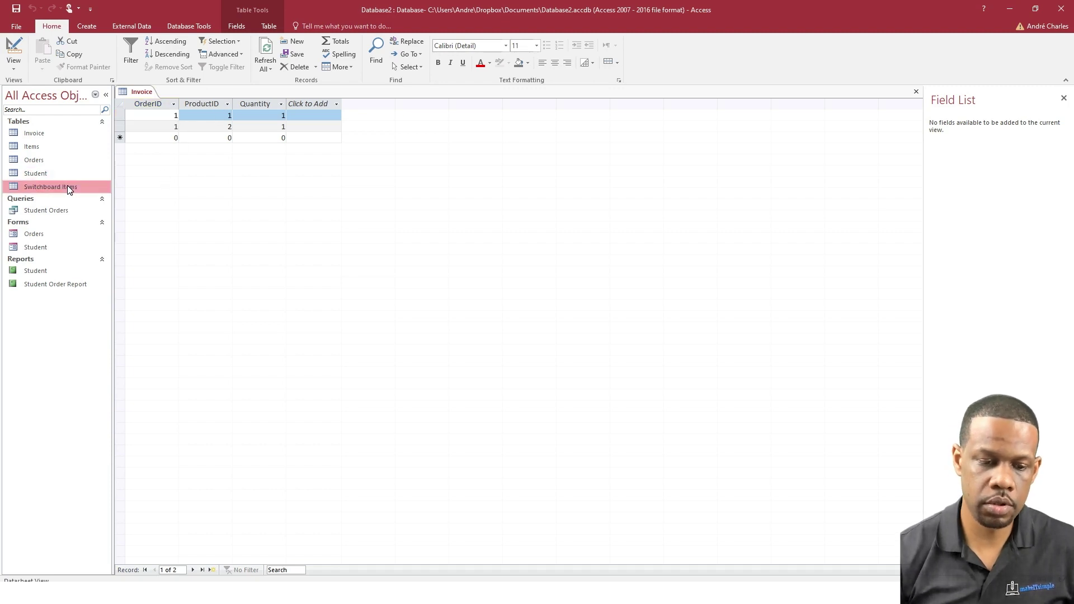
right_click(140, 91)
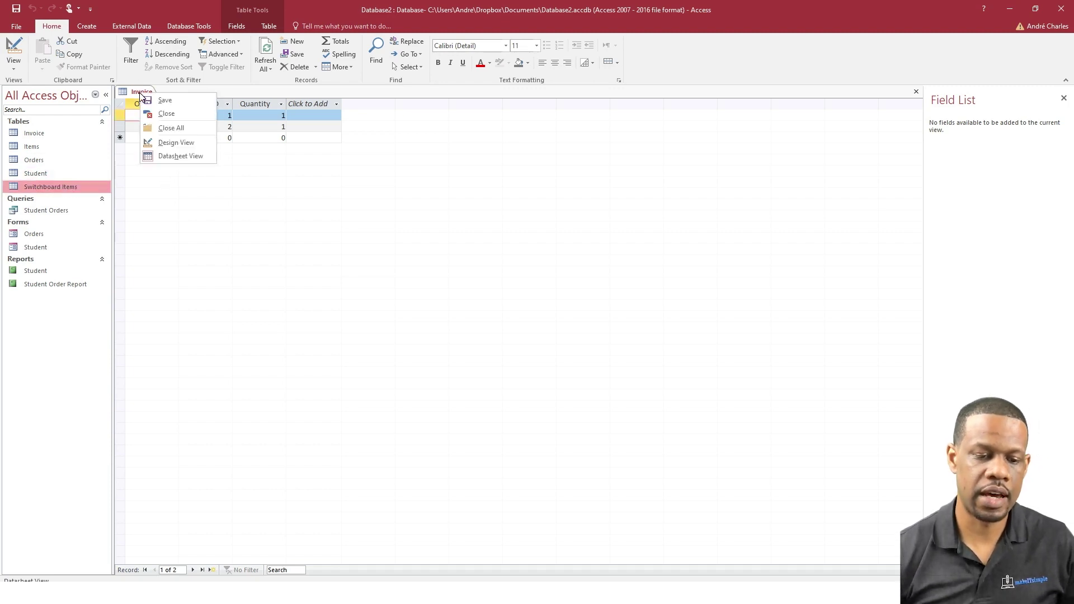
click(179, 128)
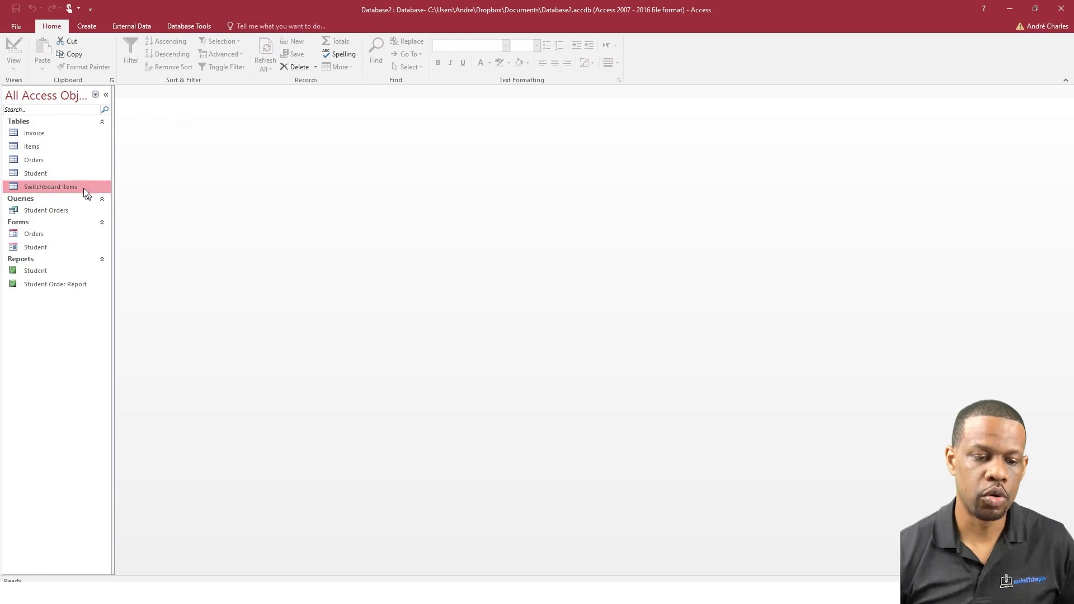
Delete the closed Switchboard Items table from the database
click(52, 171)
click(50, 185)
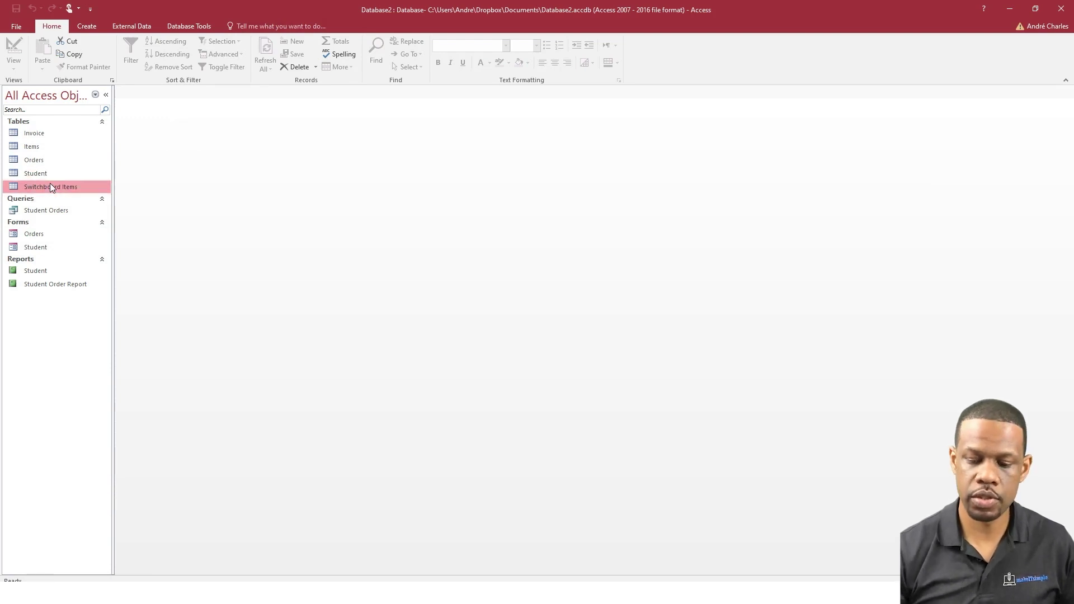
key(Delete)
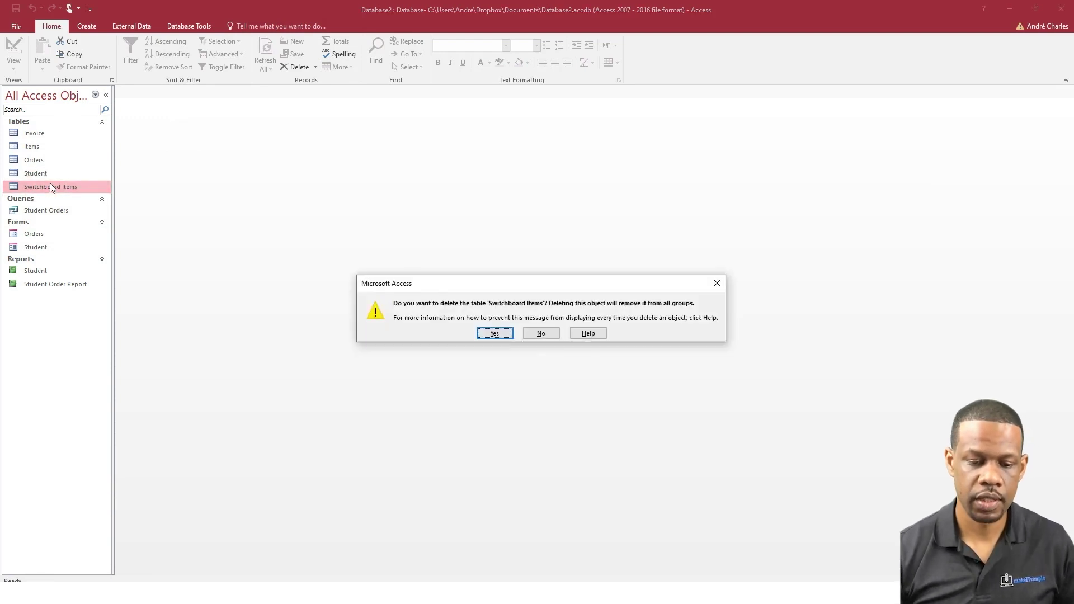
click(496, 333)
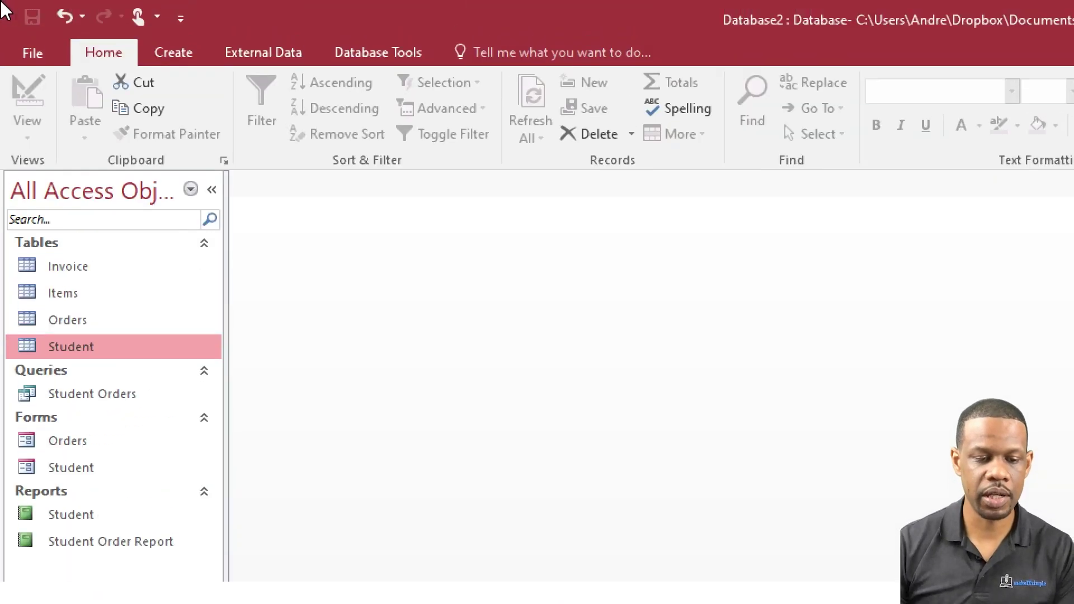
Create a blank form and switch it to Design View
click(171, 52)
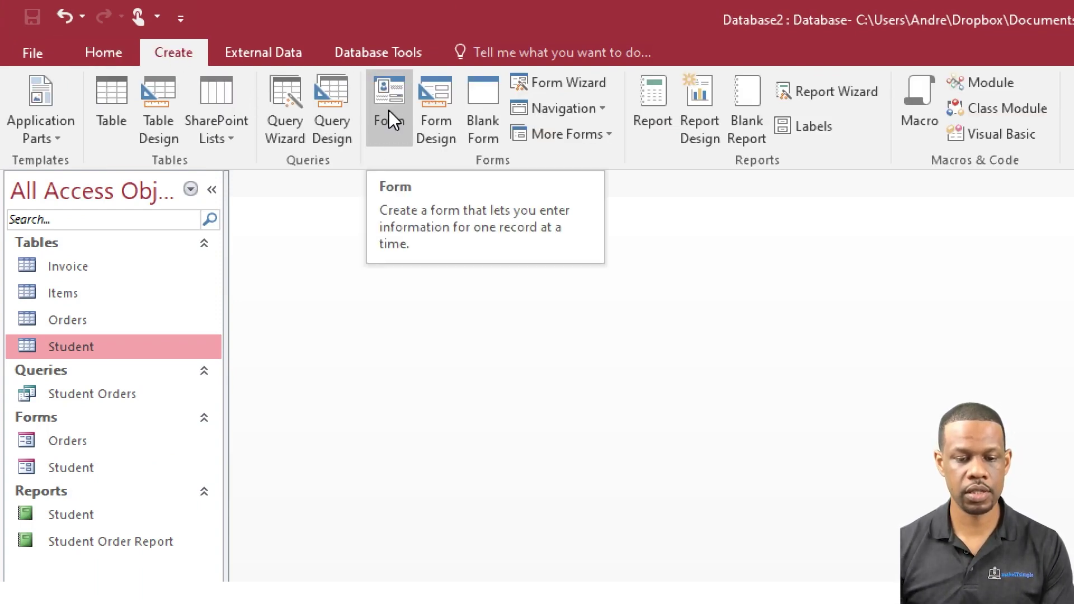
click(482, 115)
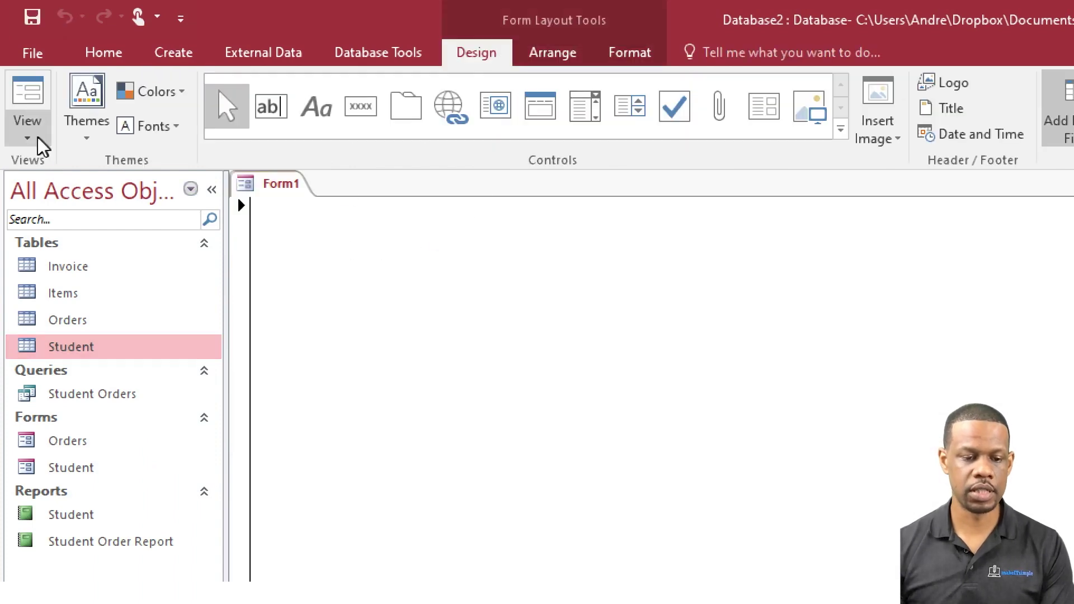
click(27, 138)
click(95, 283)
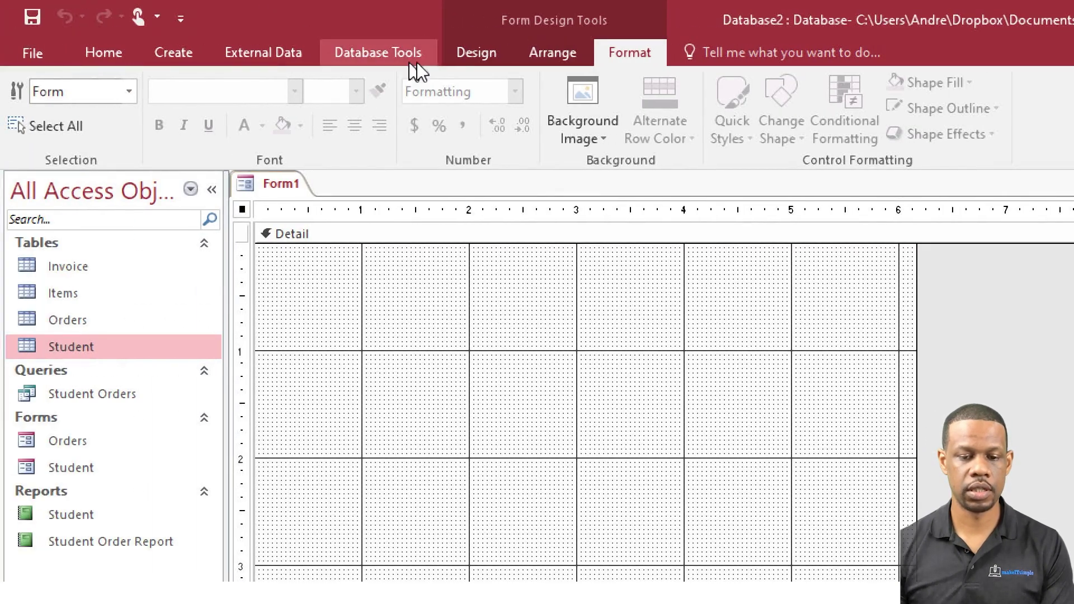
Add a title label reading "SCHOOL DATABASE" near the upper-left corner of the form's Detail section
click(478, 56)
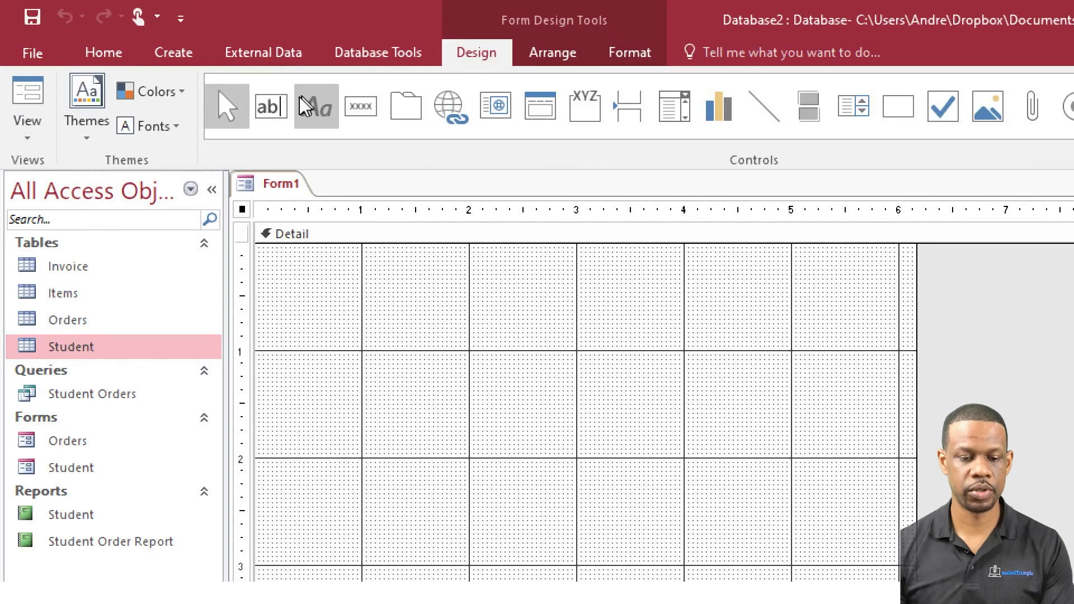
click(314, 108)
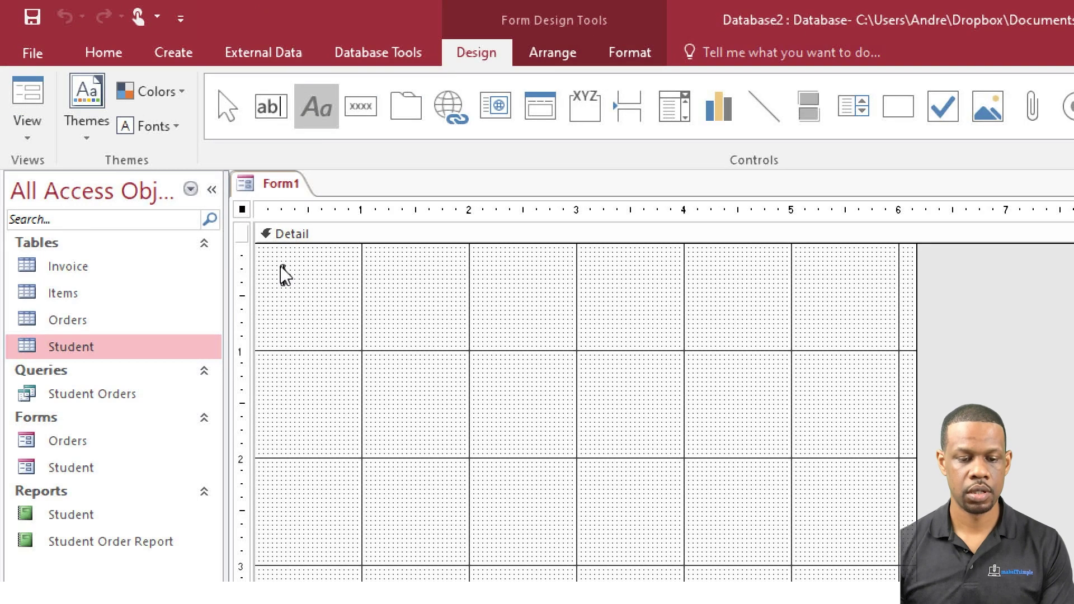
click(282, 268)
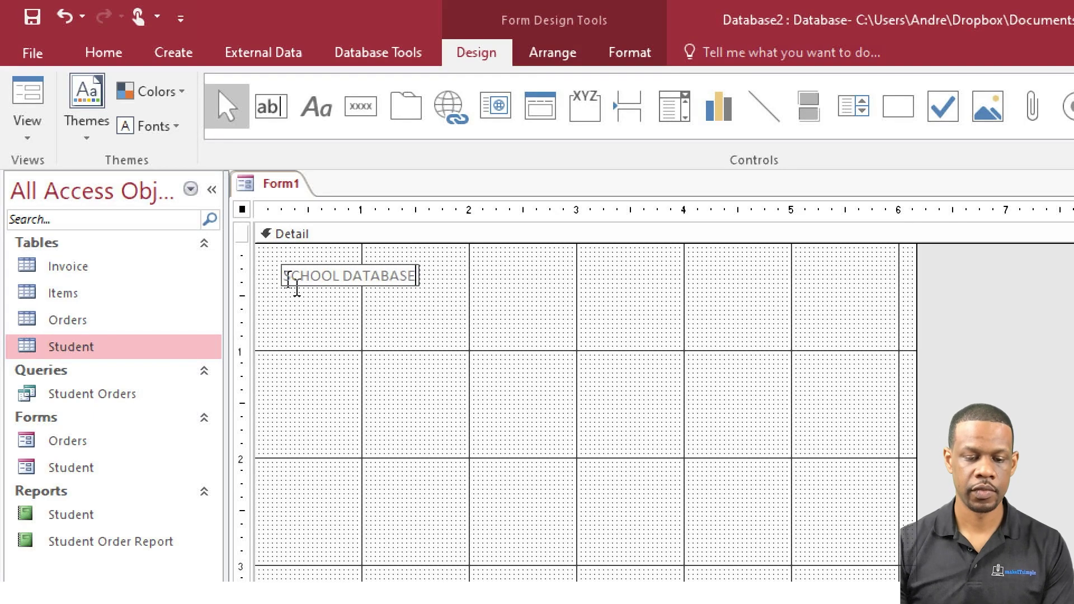
click(540, 340)
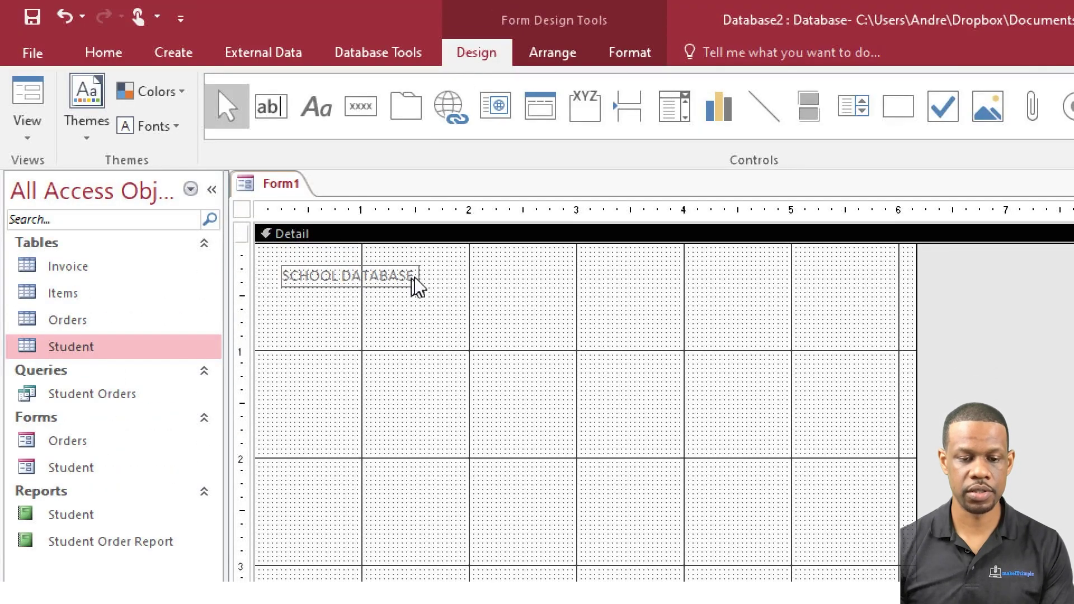
Place a command button below the title that opens the Orders form and shows all the records
click(358, 111)
drag(314, 341, 417, 368)
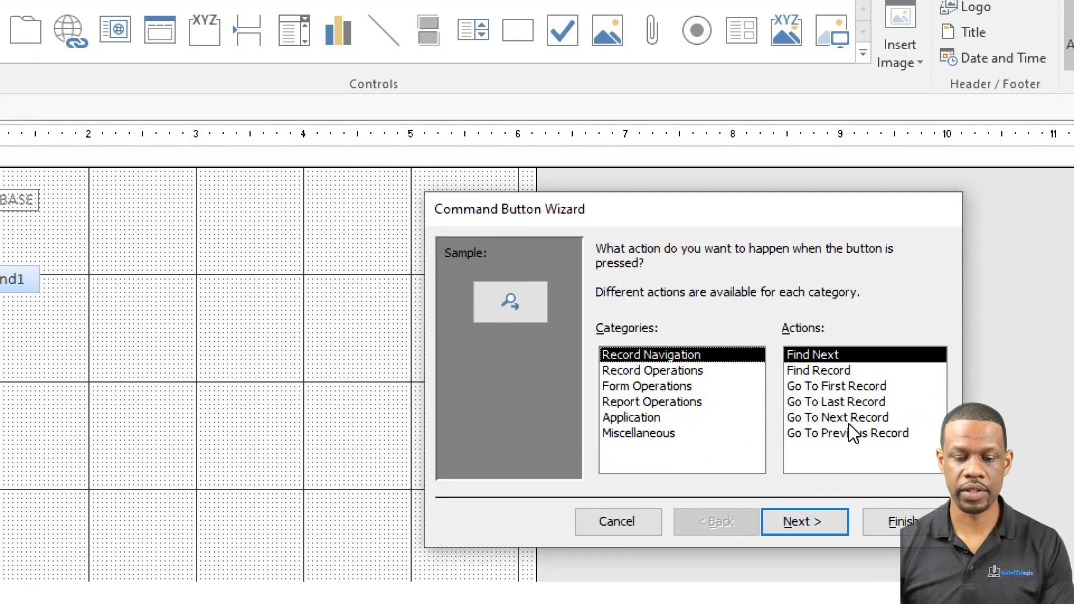
click(678, 388)
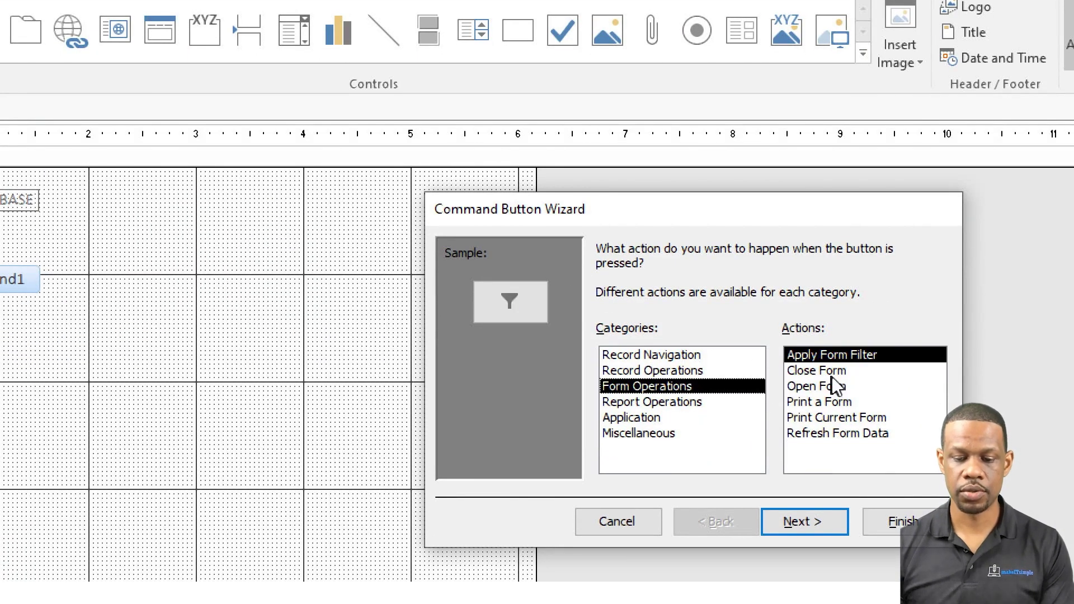
click(837, 389)
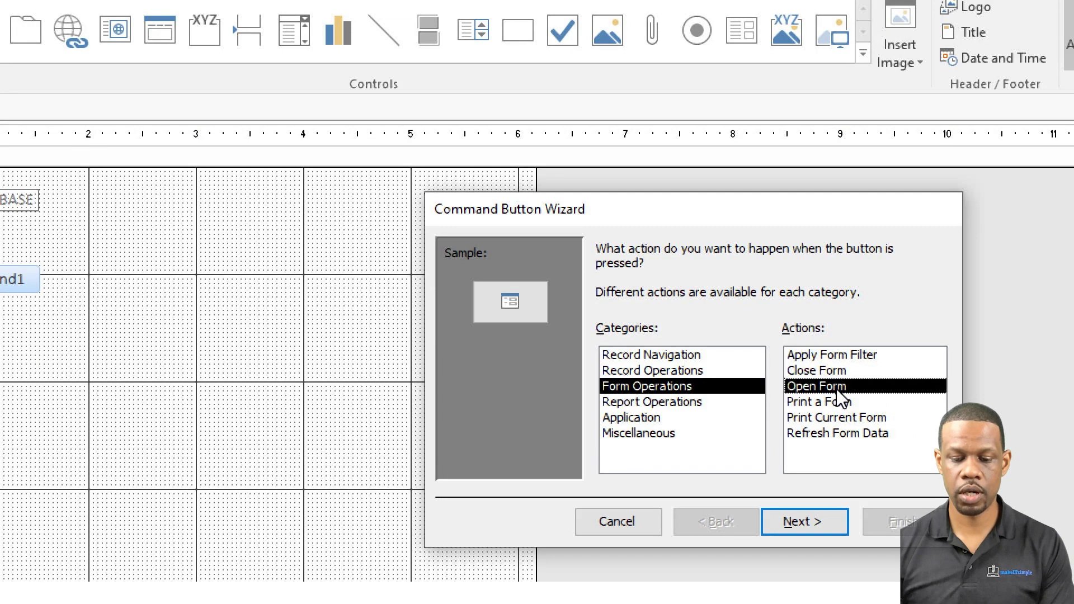
click(816, 522)
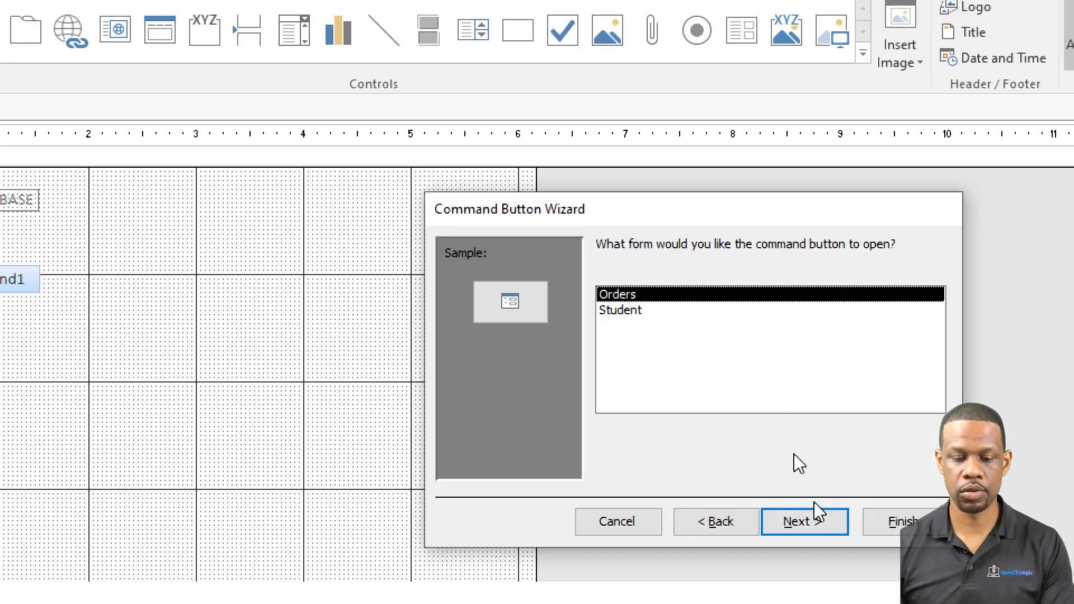
double_click(628, 294)
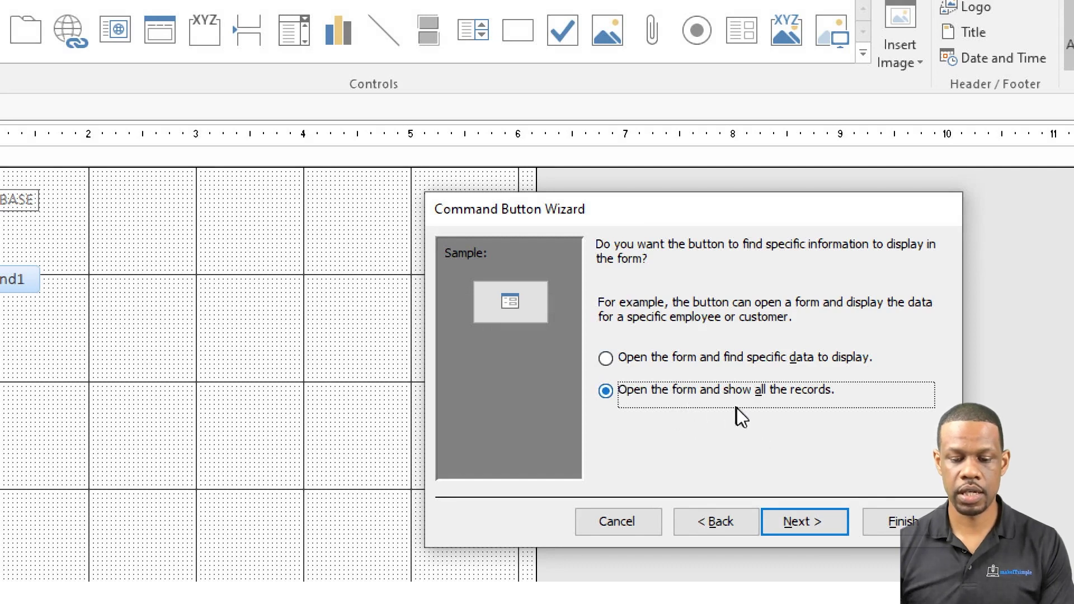
click(822, 522)
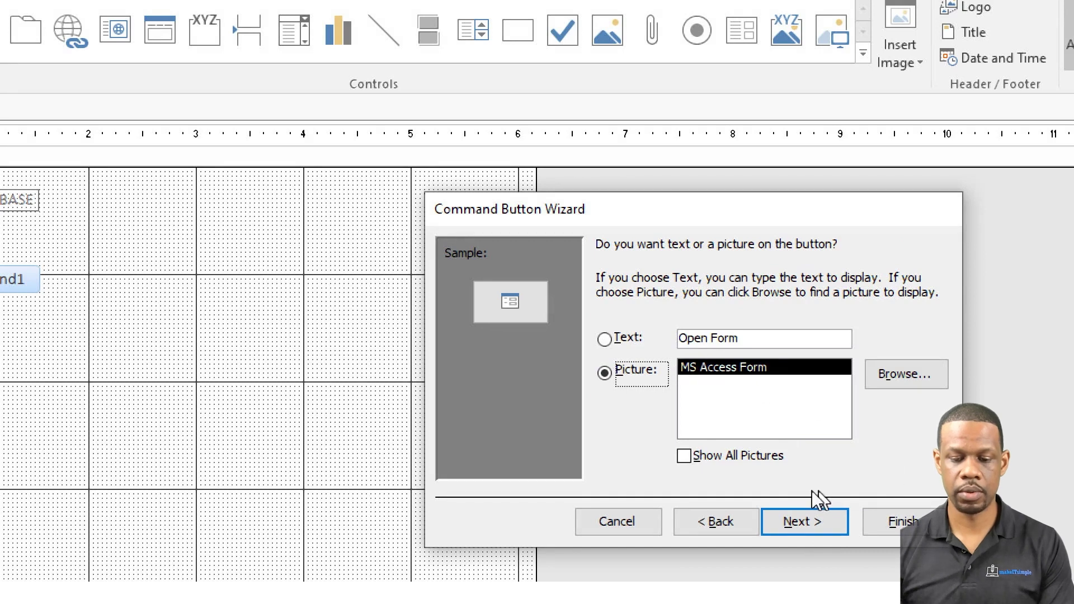
Browse for a custom button picture, cancel the file selection, and keep the MS Access Form picture
click(915, 374)
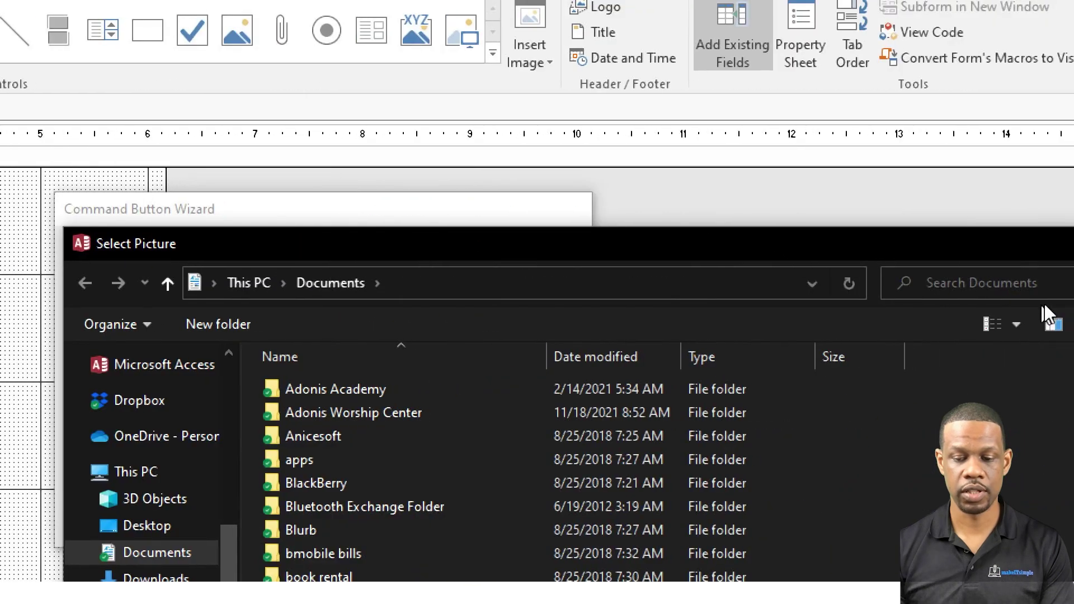
click(1024, 244)
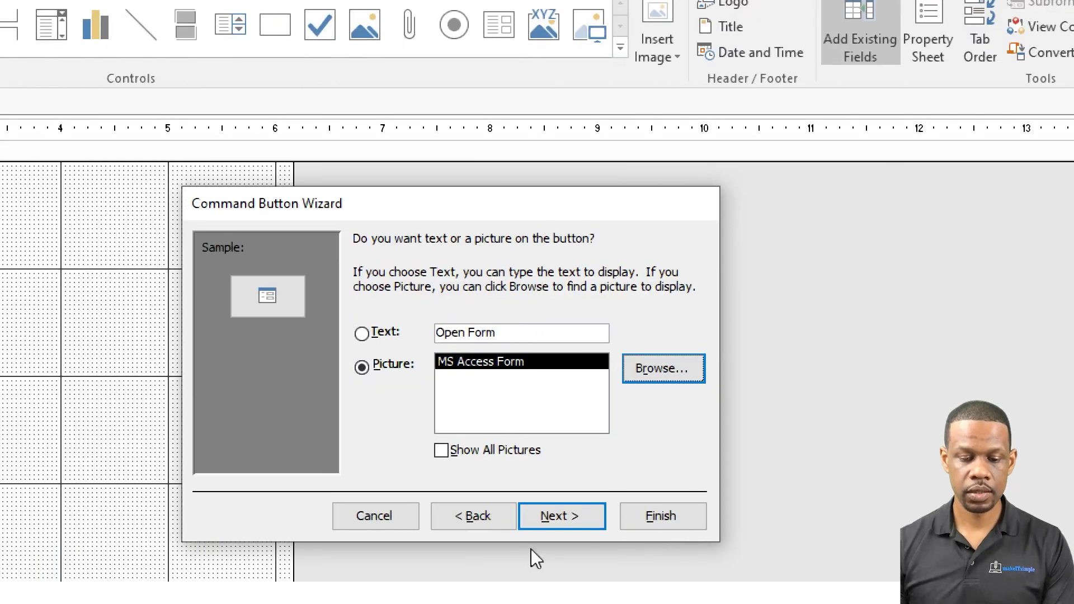
click(560, 517)
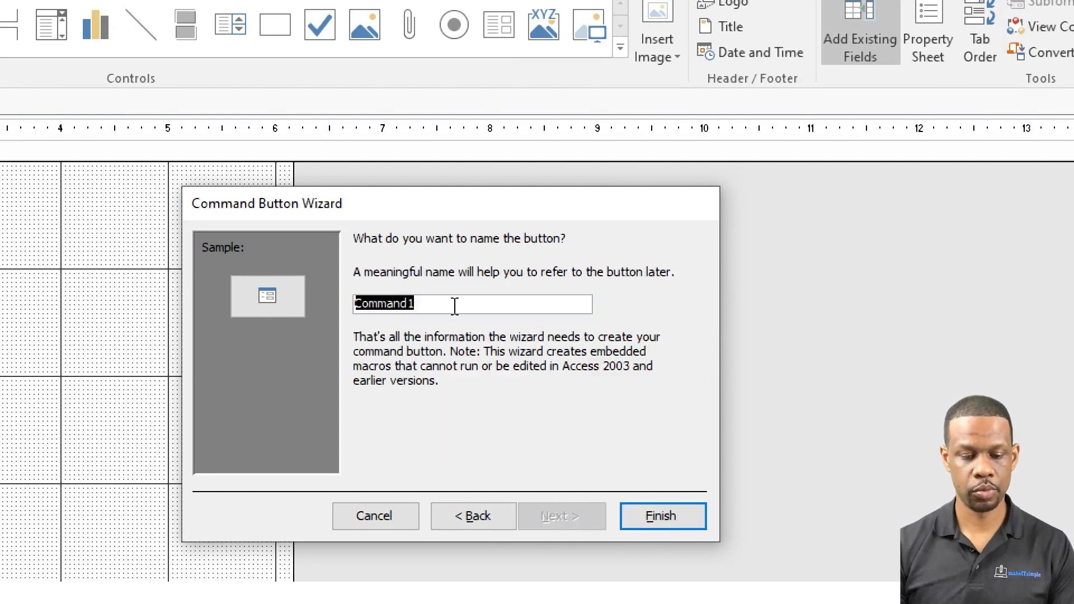
Name the command button "Orders Form" and finish the Command Button Wizard
text(oPE)
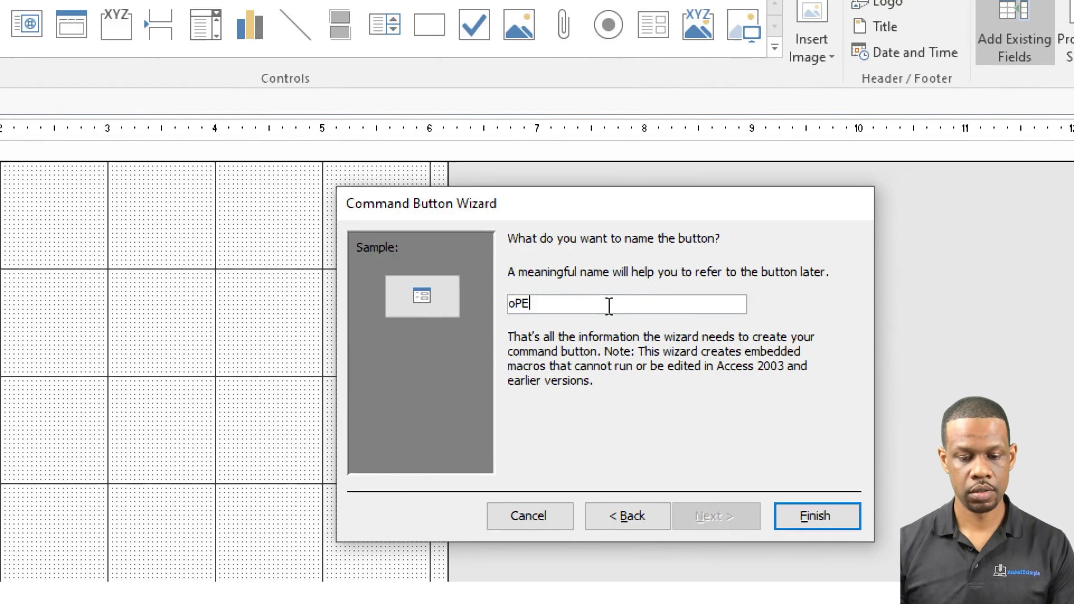
key(BackSpace)
key(BackSpace)
key(BackSpace)
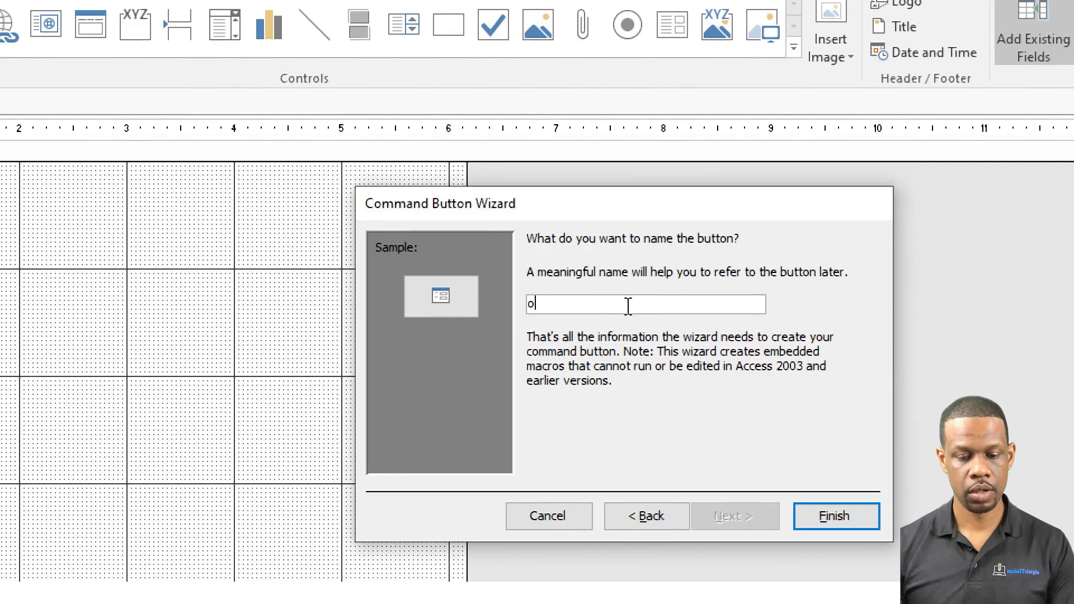
text(Hol)
key(BackSpace)
key(BackSpace)
key(BackSpace)
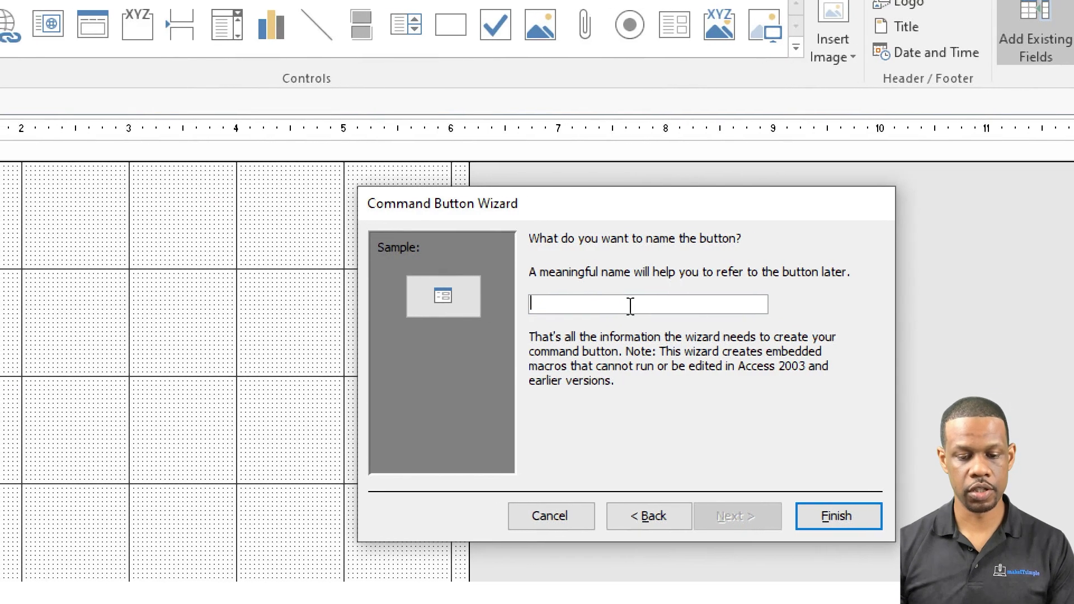
text(O)
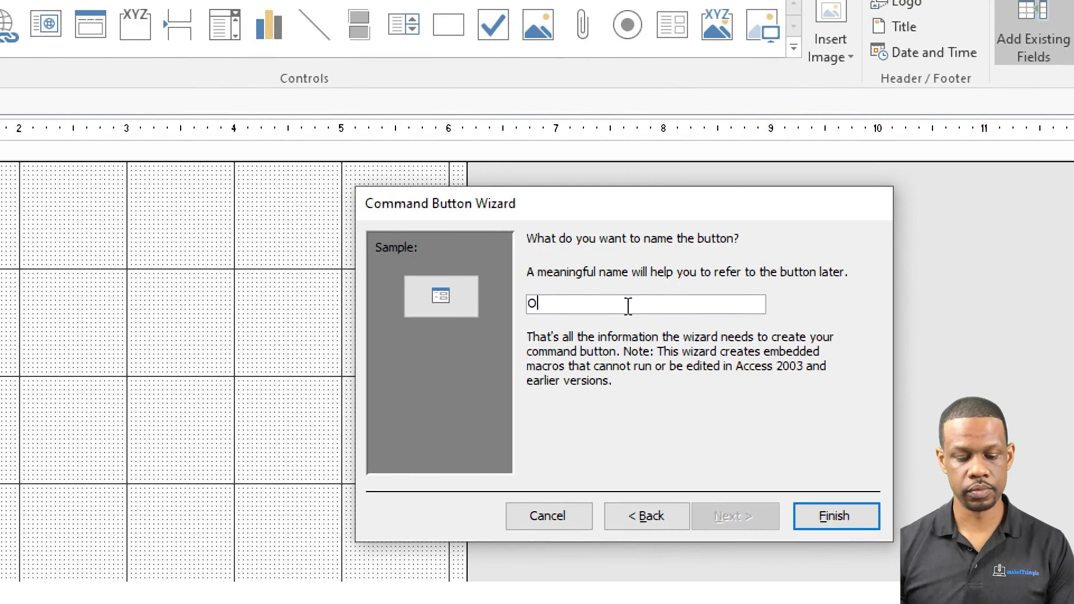
text(rders Fo)
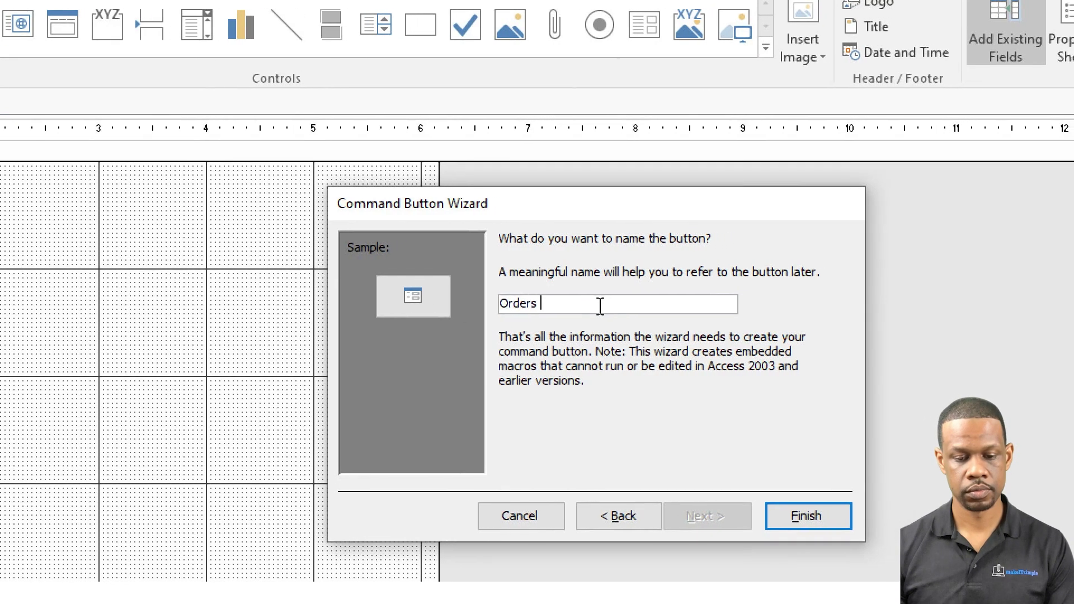
text(rm)
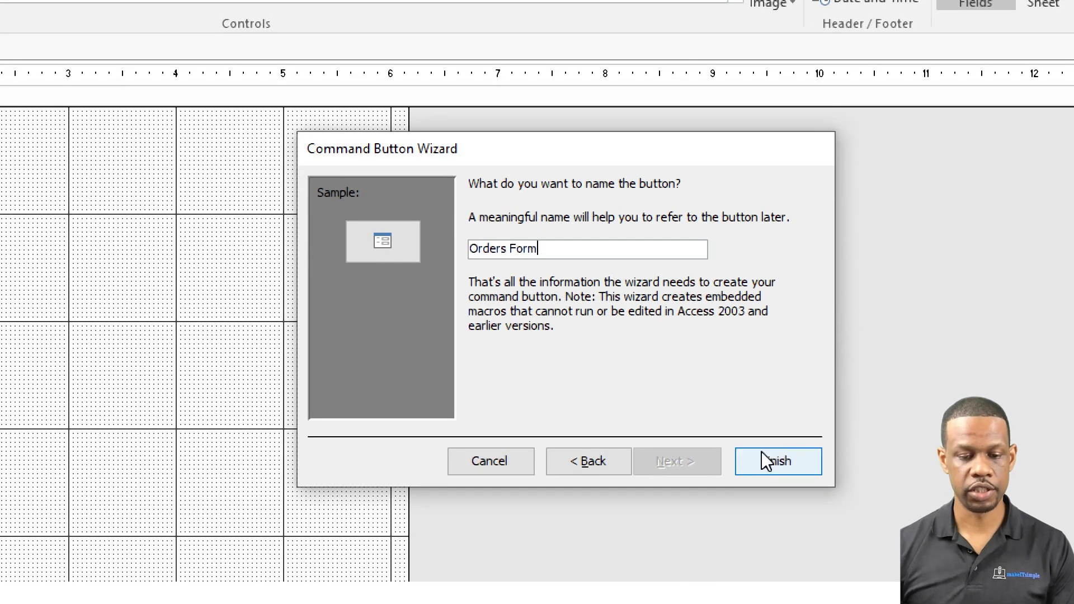
click(783, 513)
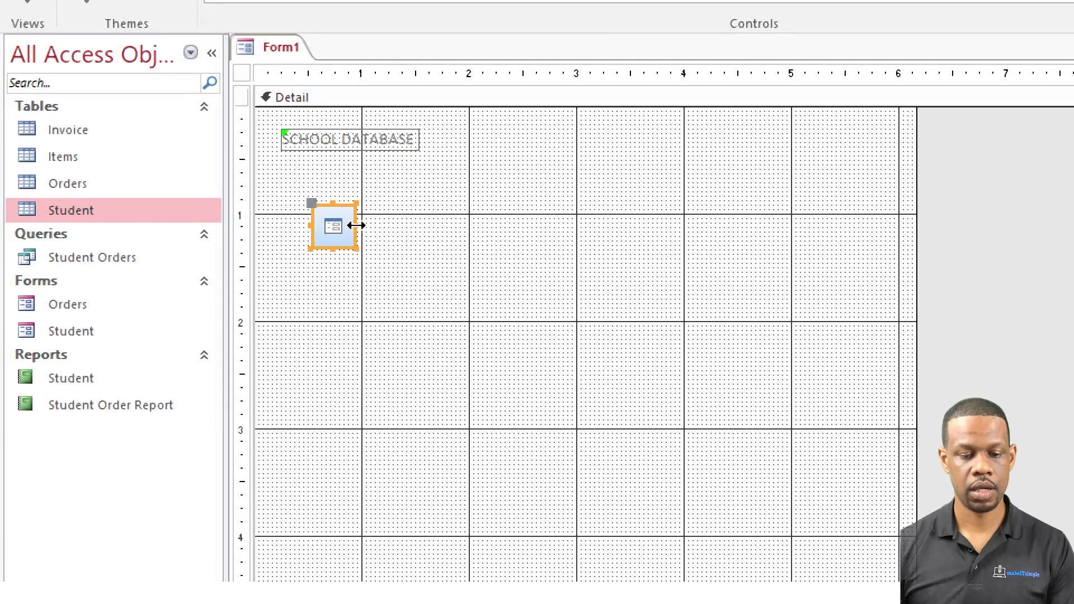
Move the Orders form button across the form to just past the 2-inch mark, leaving room beside it
right_click(442, 269)
click(497, 241)
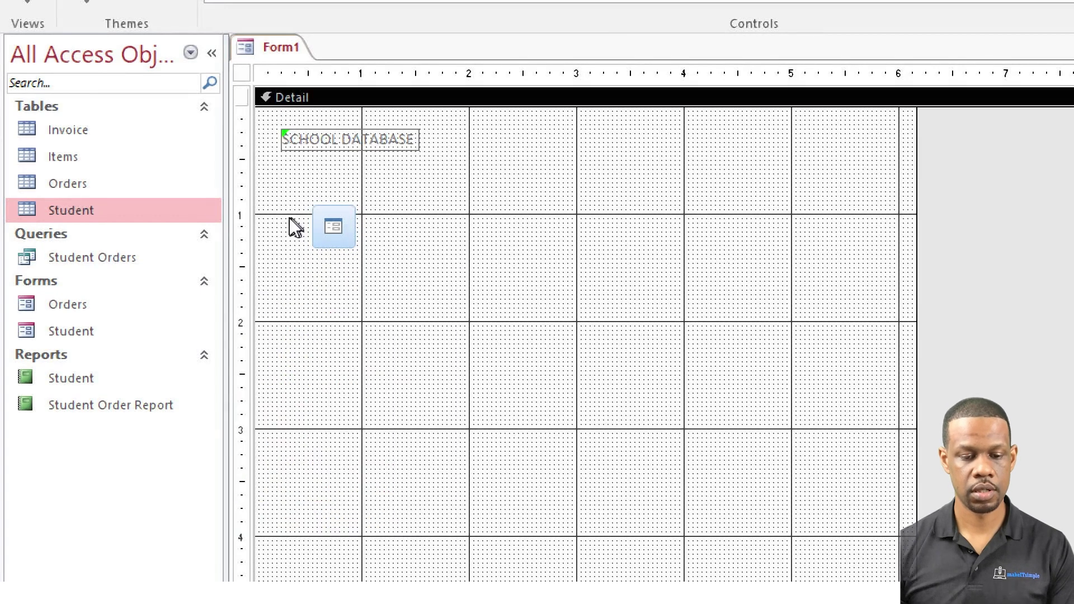
drag(354, 234, 532, 221)
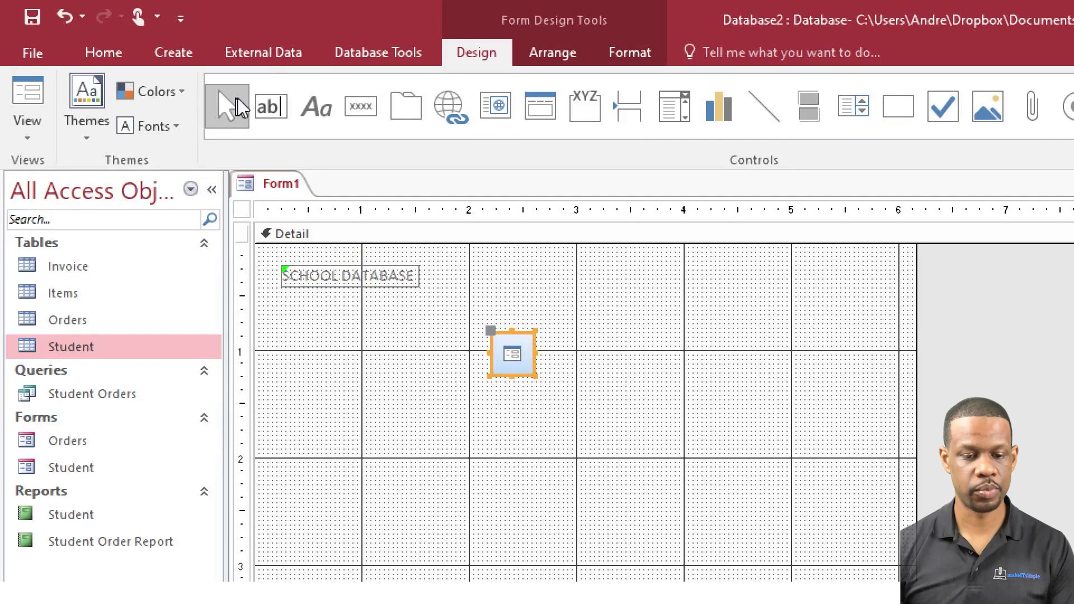
Add a label reading "View orders form" and align it just before the Orders form button
click(302, 106)
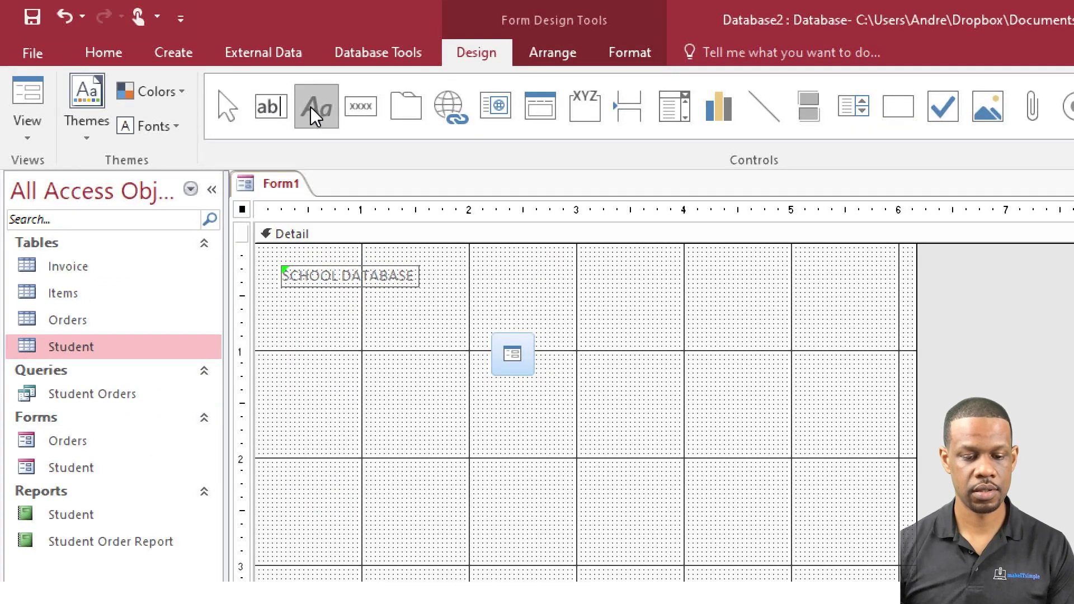
click(311, 354)
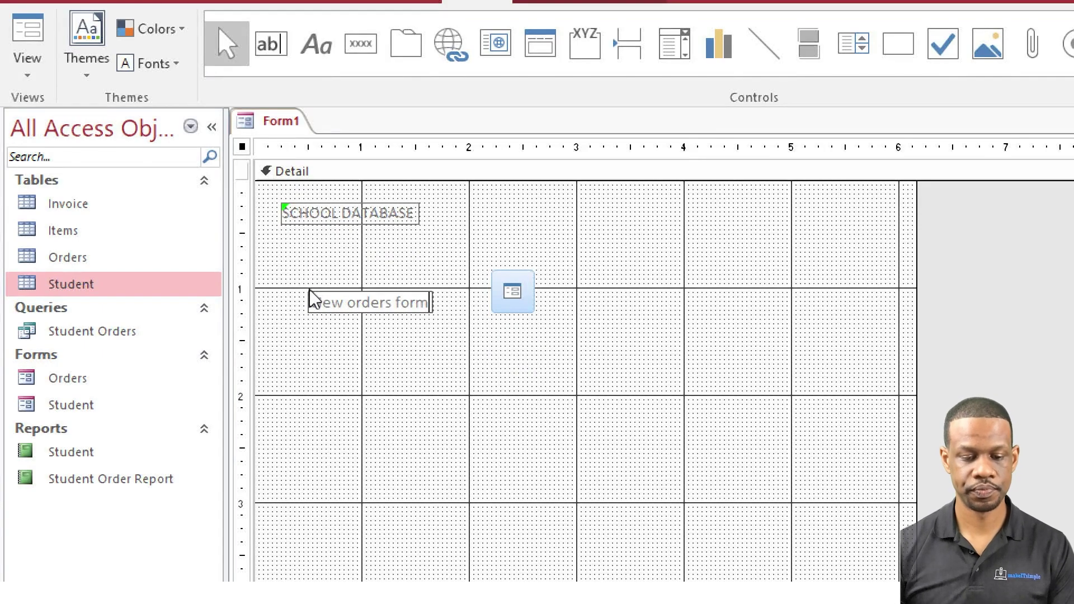
click(498, 429)
click(408, 305)
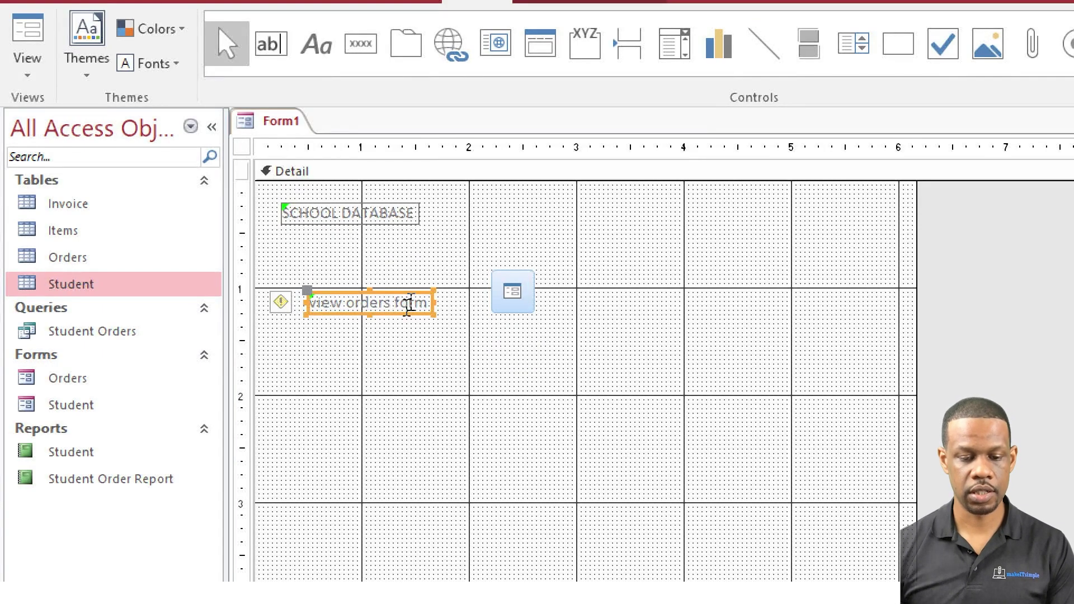
drag(418, 294, 439, 282)
click(509, 408)
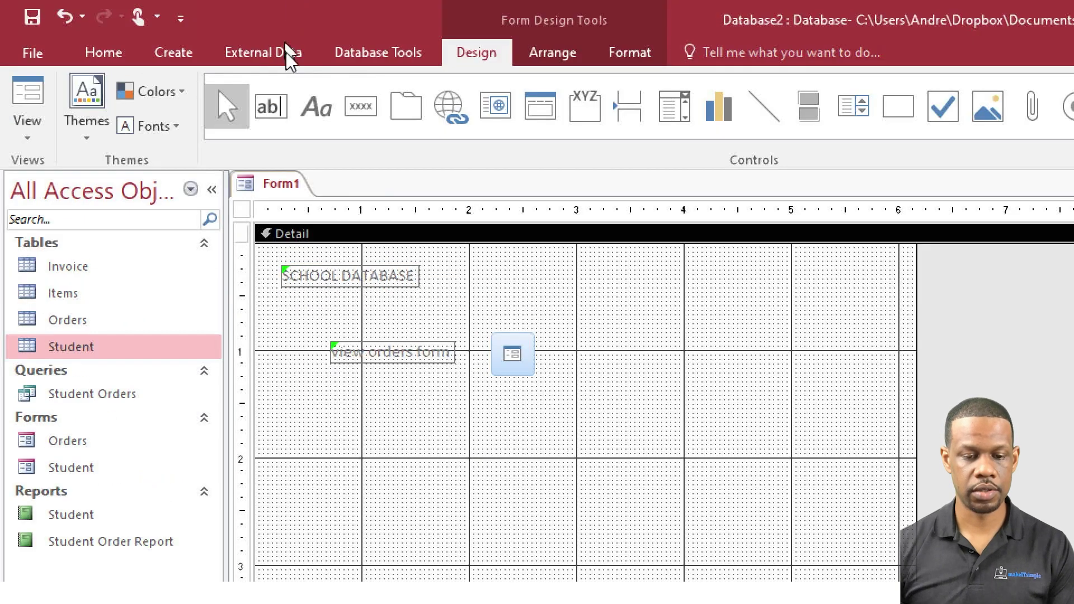
Place a second command button below the first that opens the Student form and shows all the records
click(354, 109)
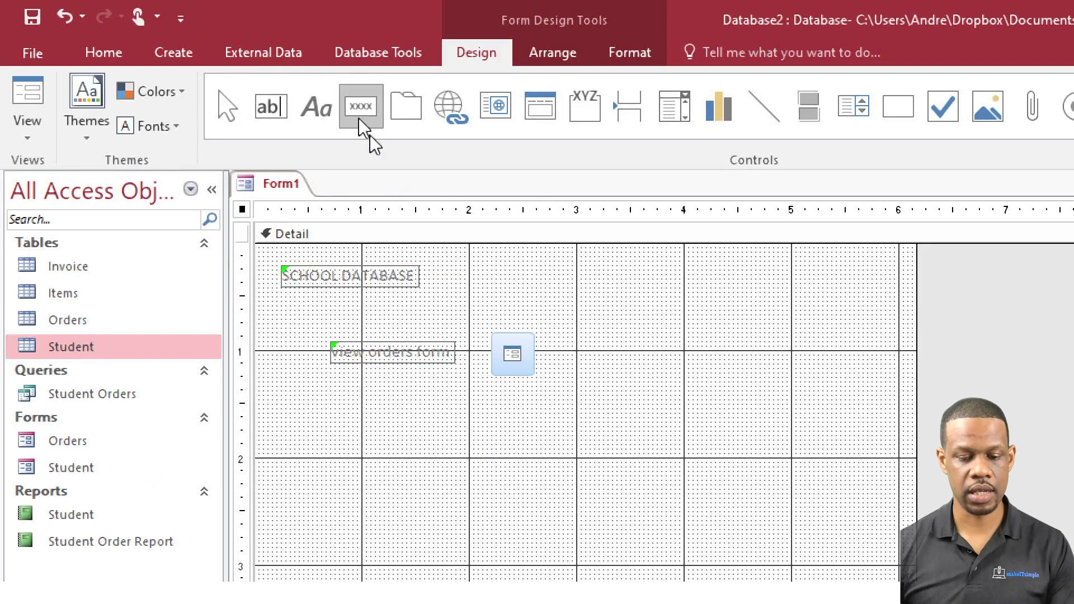
click(498, 424)
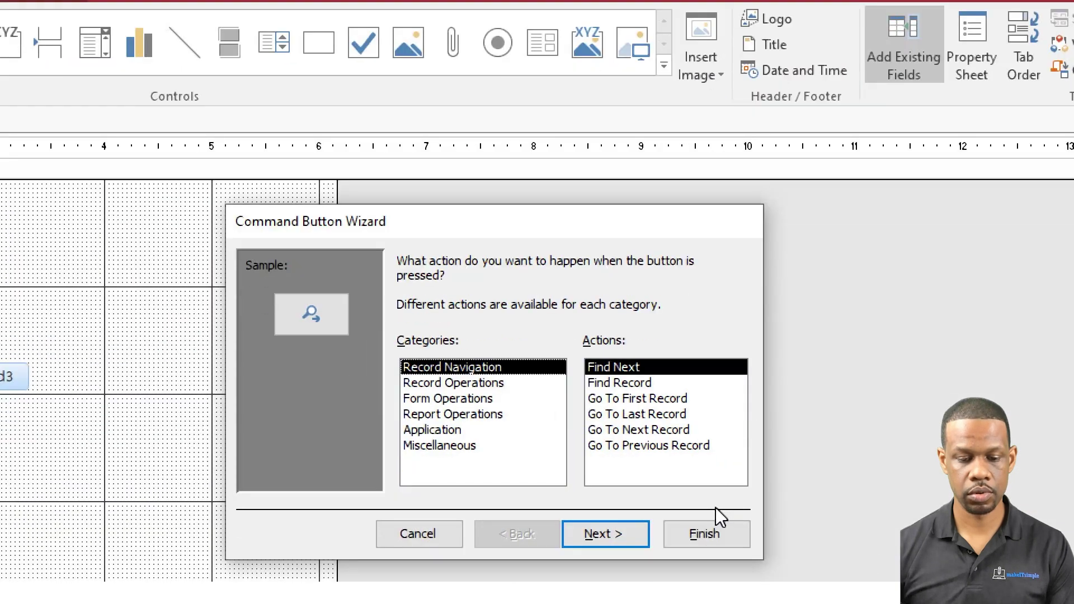
click(475, 399)
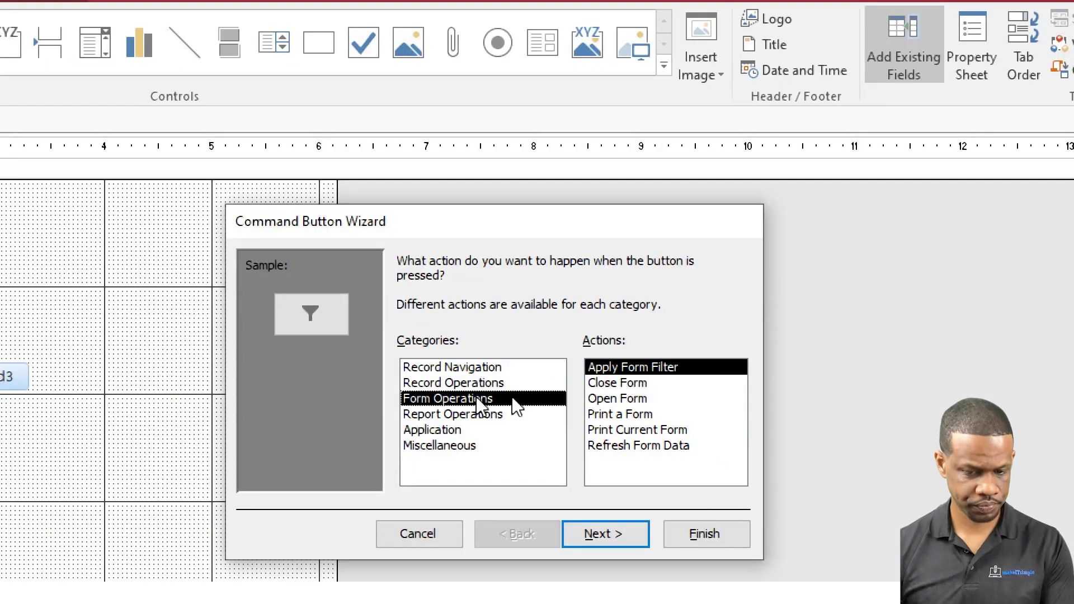
click(629, 398)
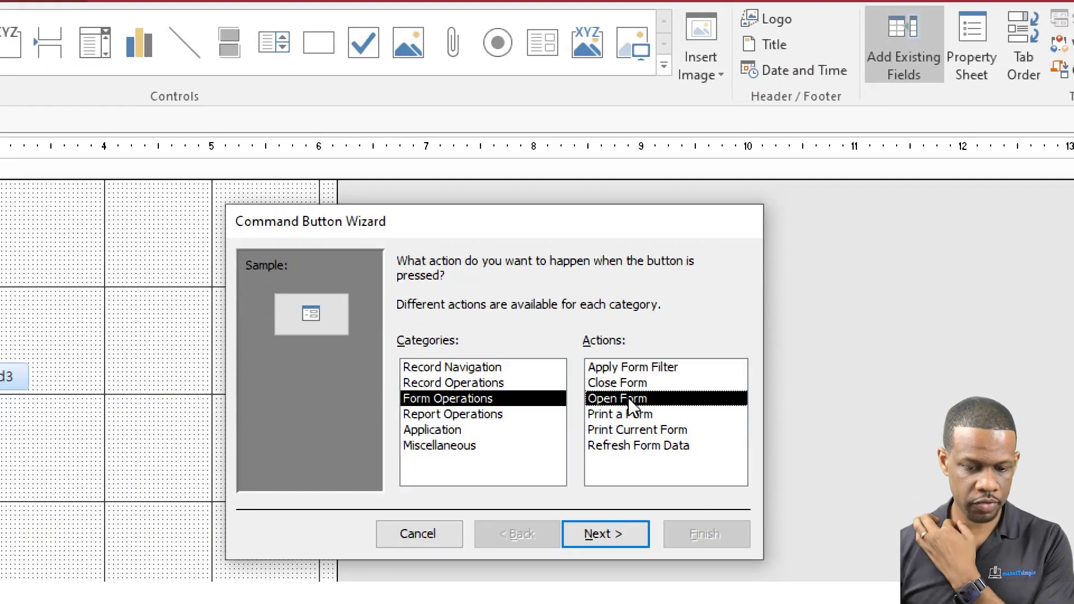
click(610, 538)
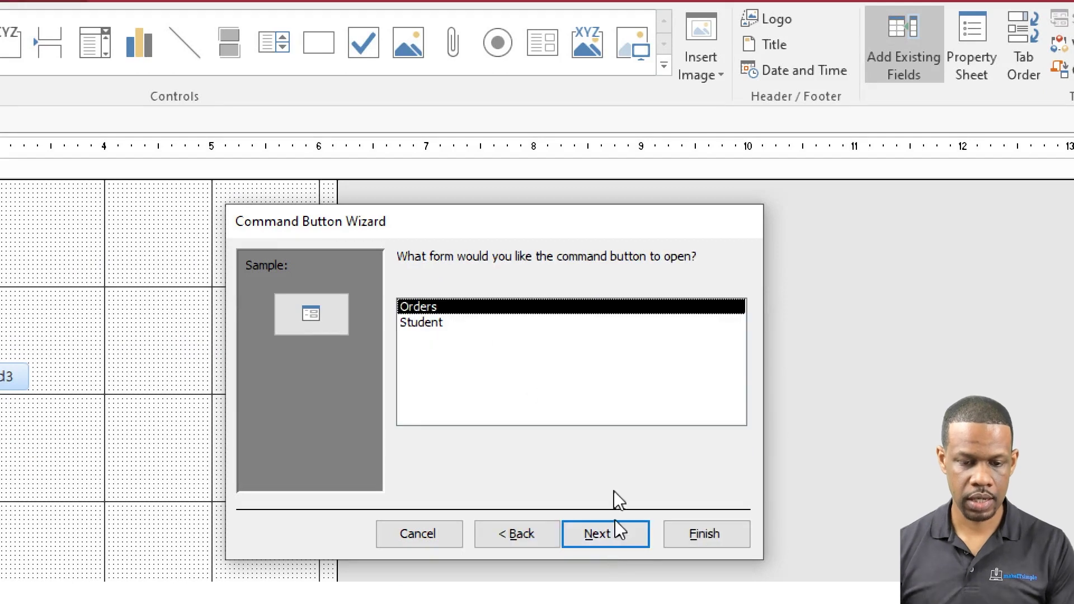
double_click(429, 323)
click(630, 531)
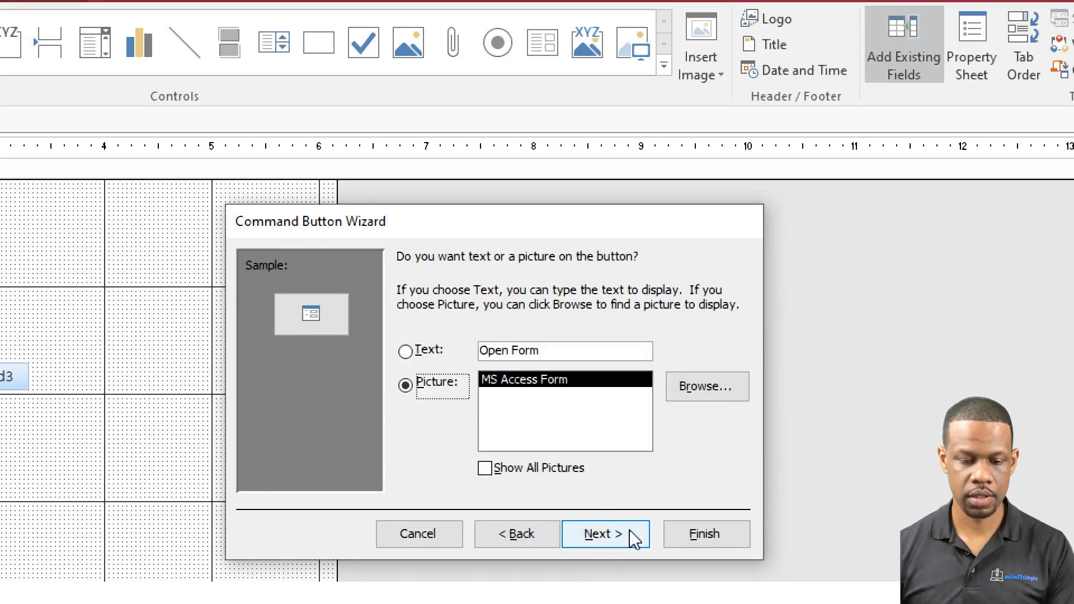
Keep the MS Access Form picture, name the second button "Student Form", and finish the wizard
click(630, 531)
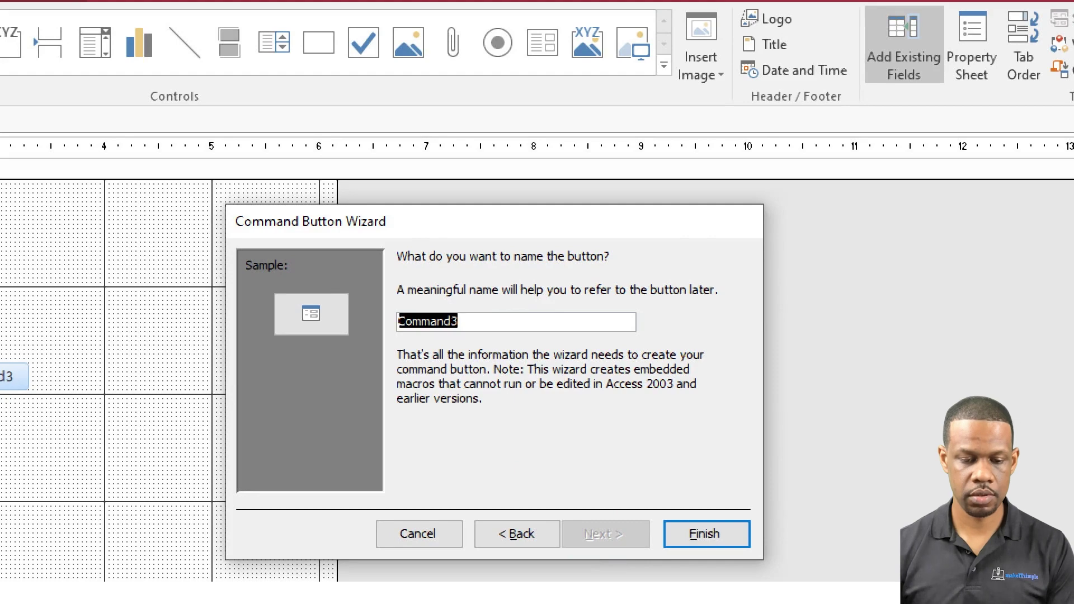
text(Stude)
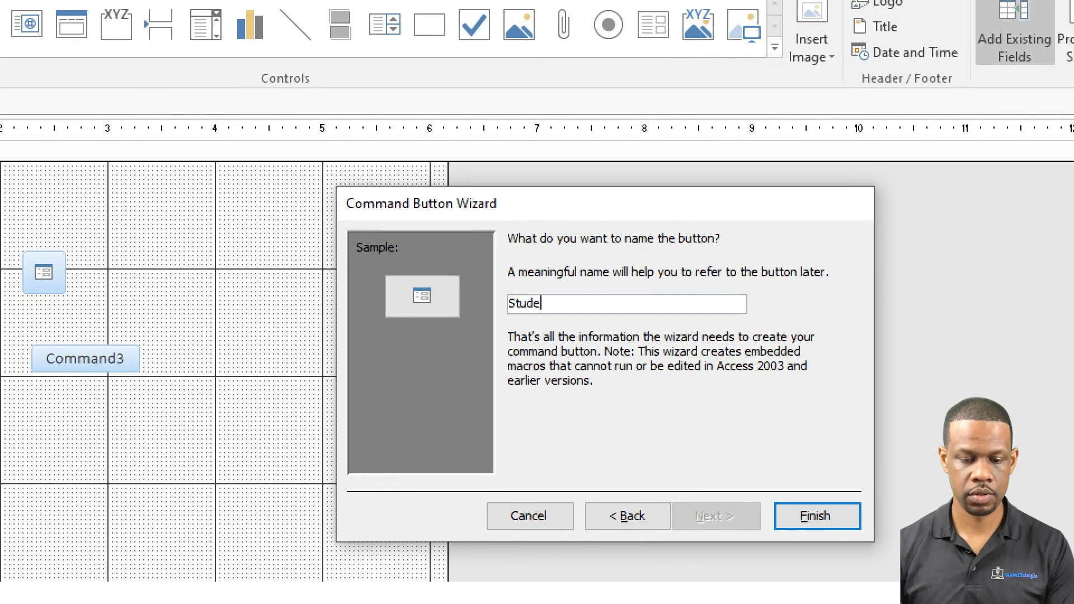
text(nt Form)
key(Return)
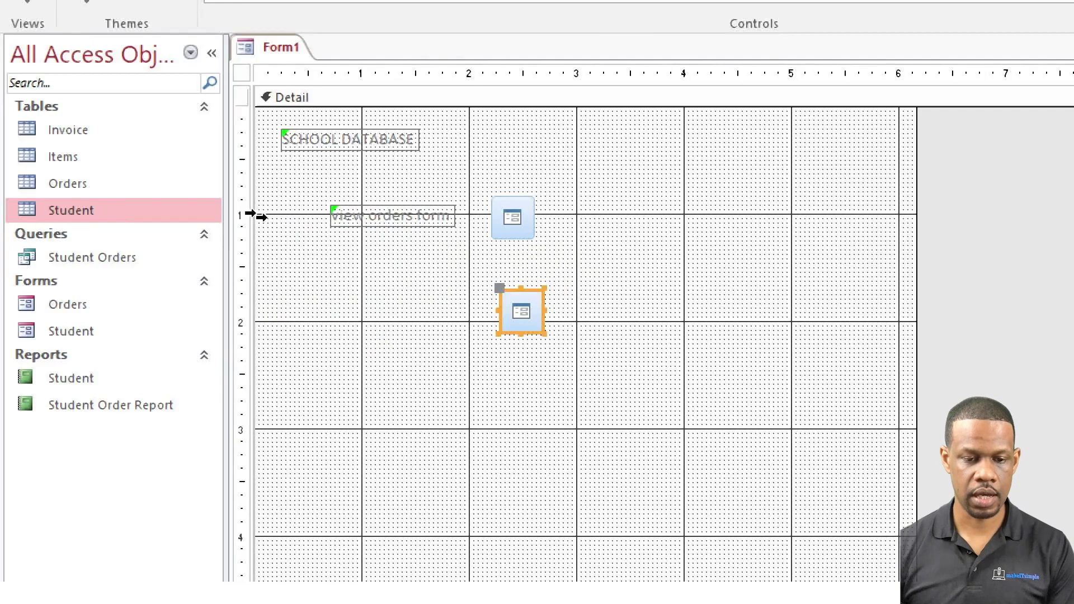
click(398, 216)
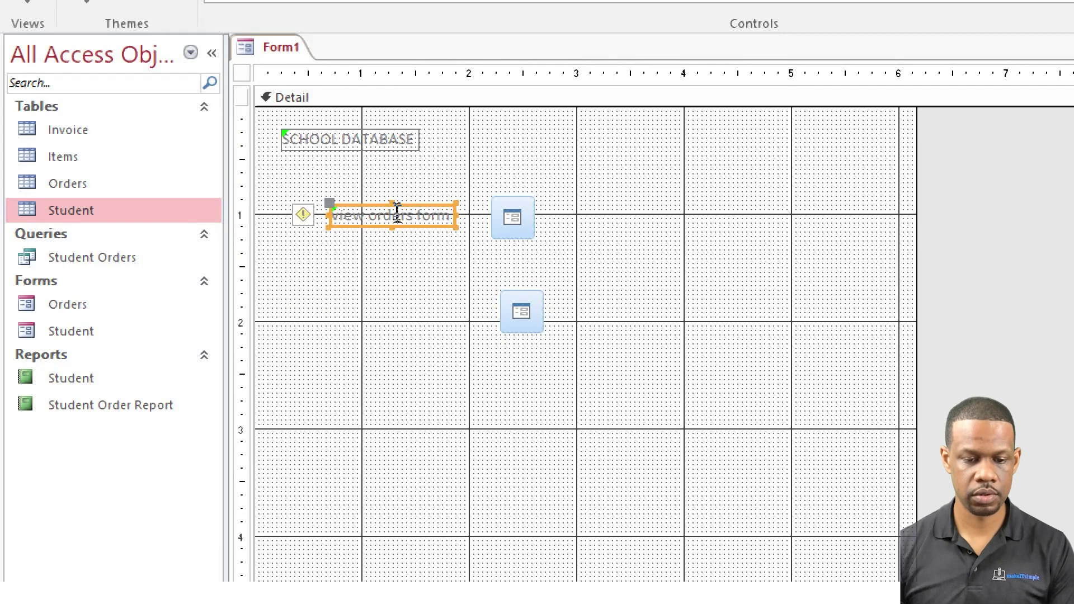
mouse_move(313, 218)
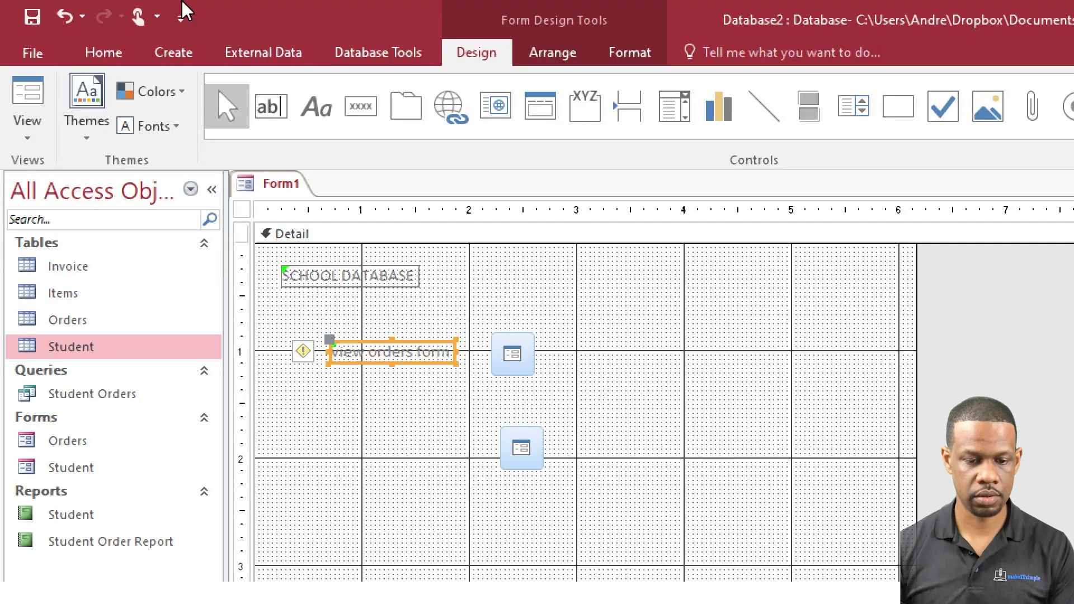
click(274, 106)
click(356, 448)
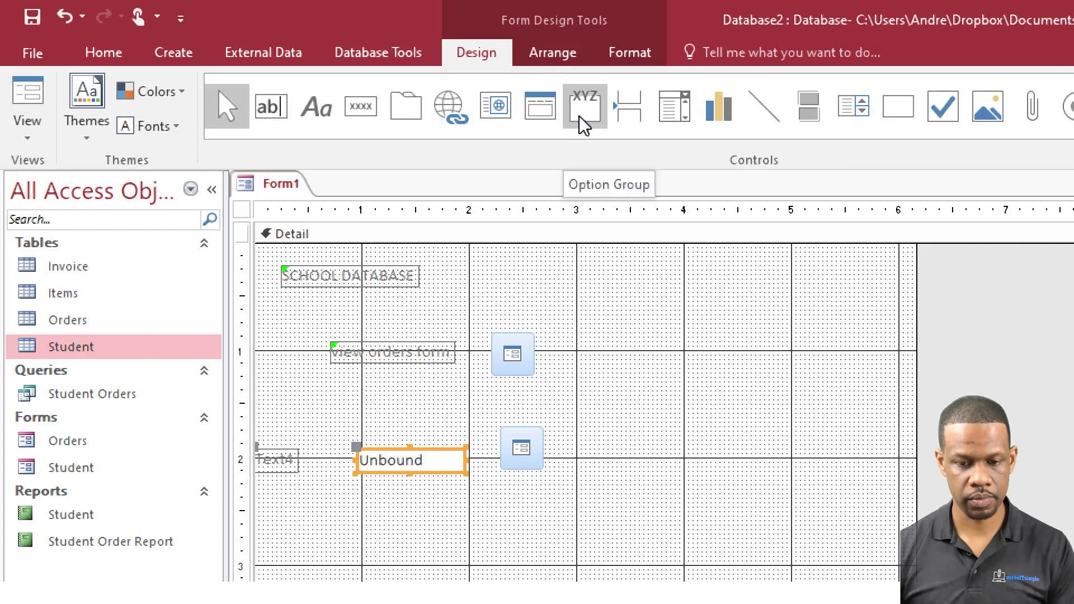
key(ctrl+z)
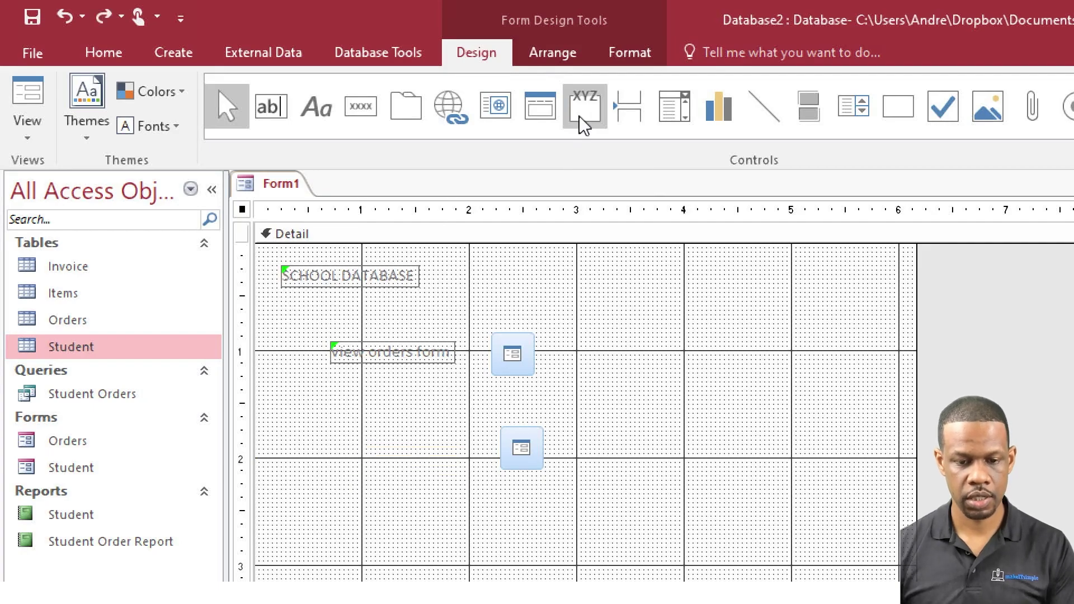
Add a label reading "Open student Form" just before the second command button
click(311, 110)
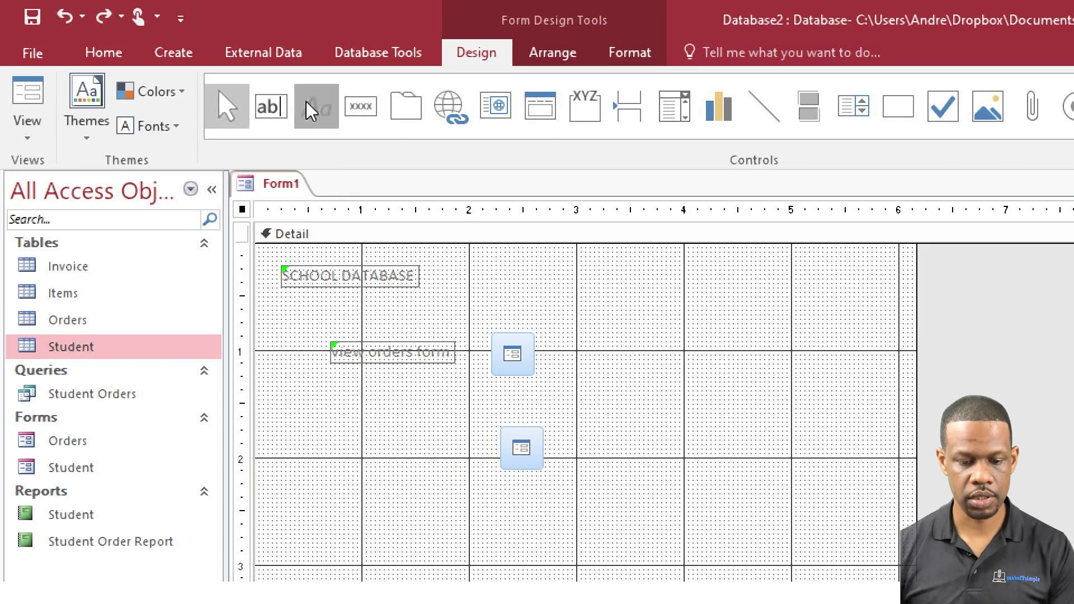
click(354, 432)
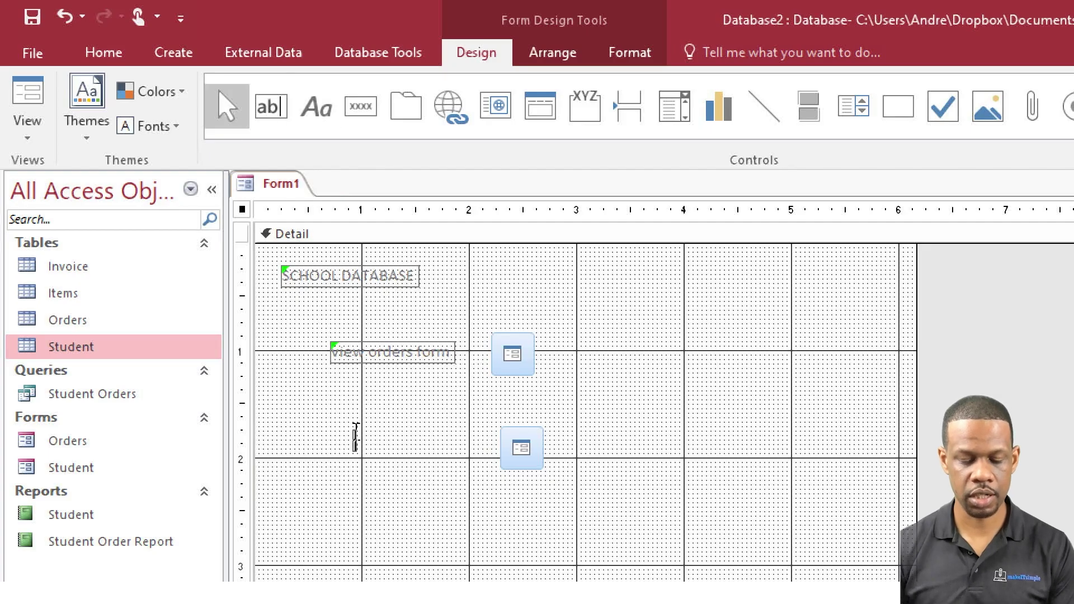
text(Open student)
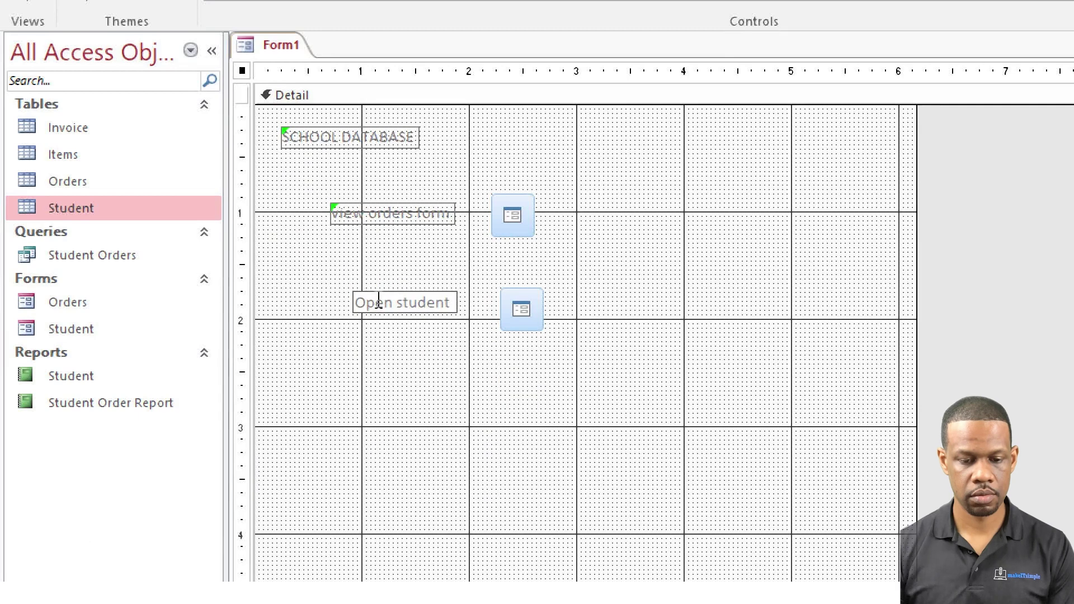
text( Form)
key(Return)
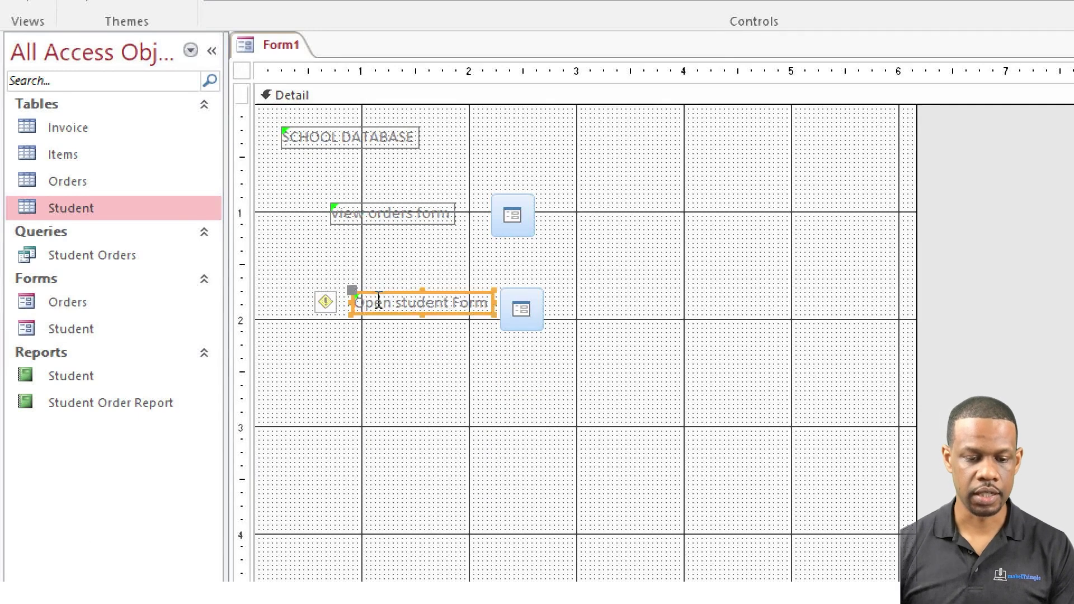
click(453, 425)
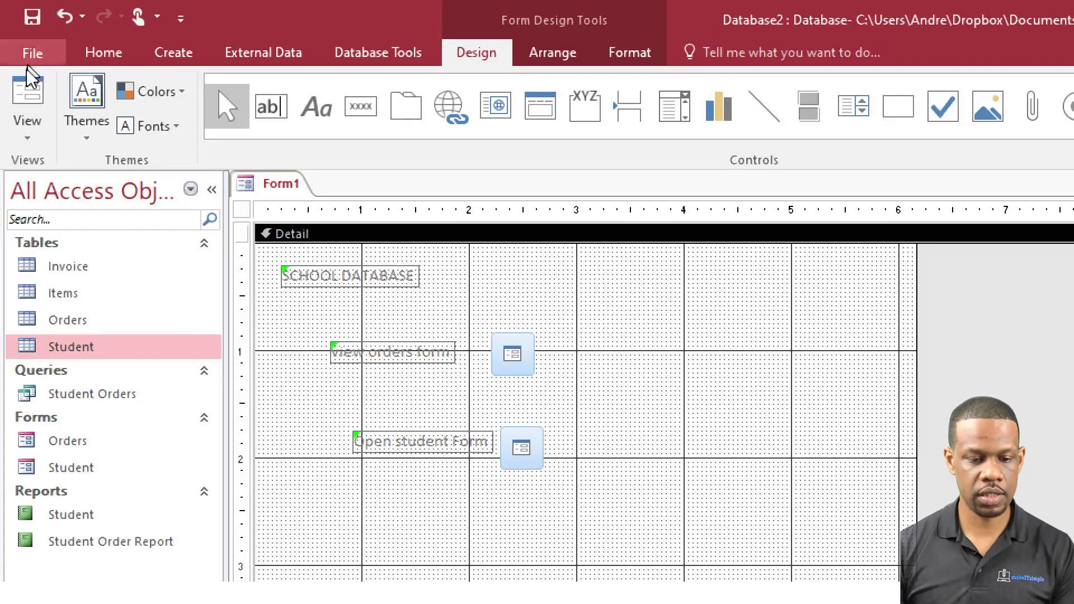
Switch the menu form to Form View and test both command buttons by opening the Orders and Student forms
click(25, 98)
click(29, 143)
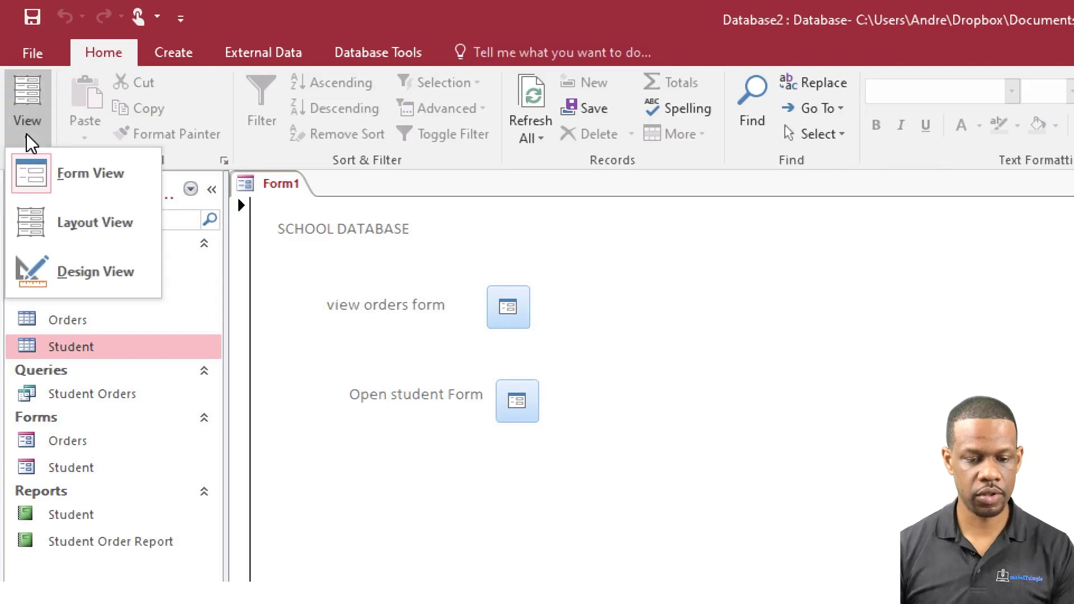
click(53, 175)
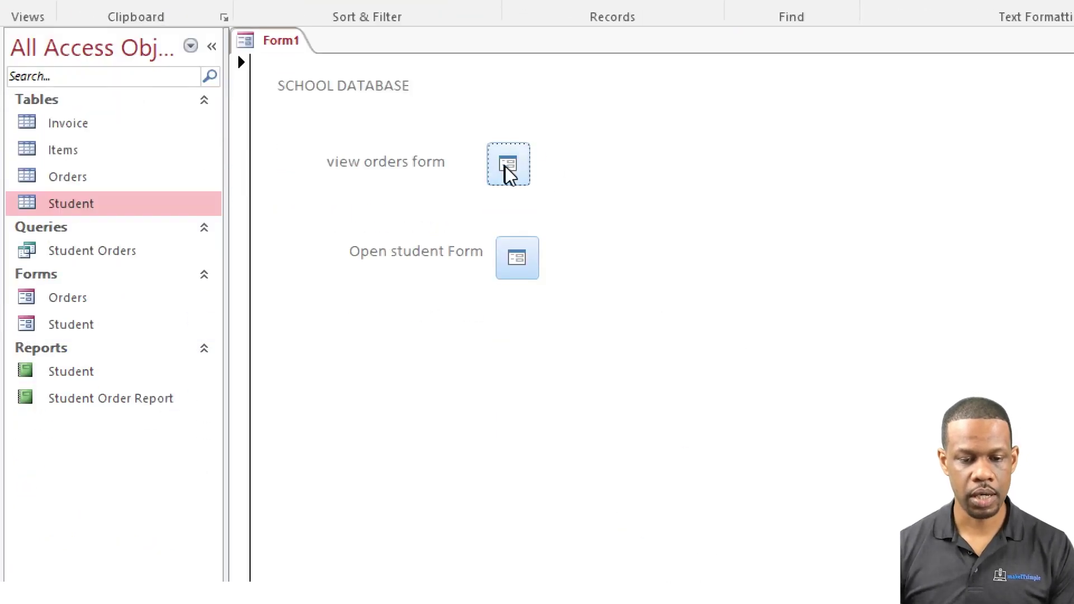
click(507, 307)
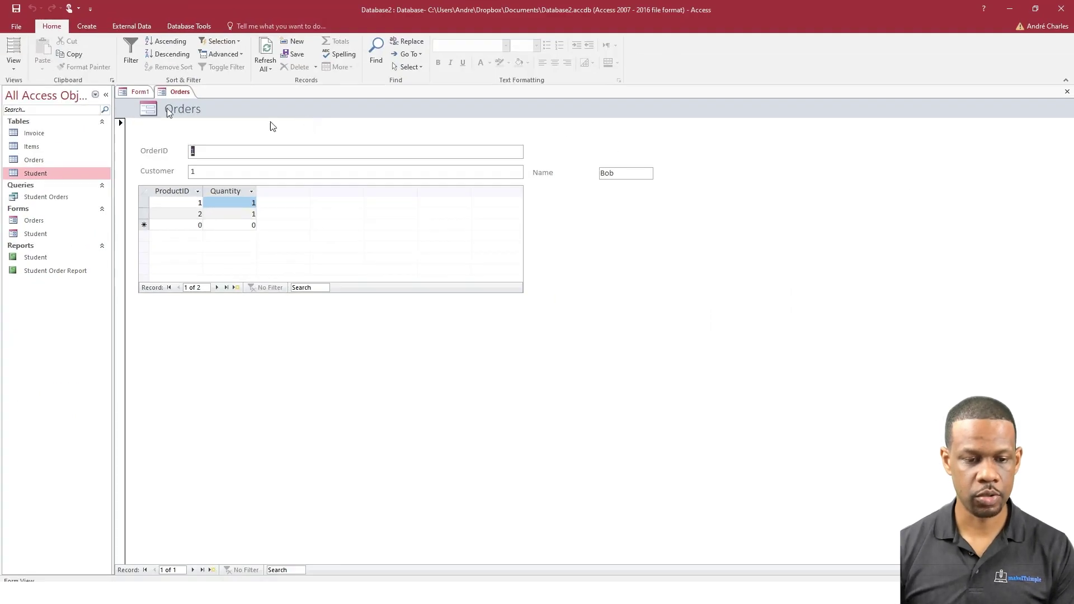
click(137, 92)
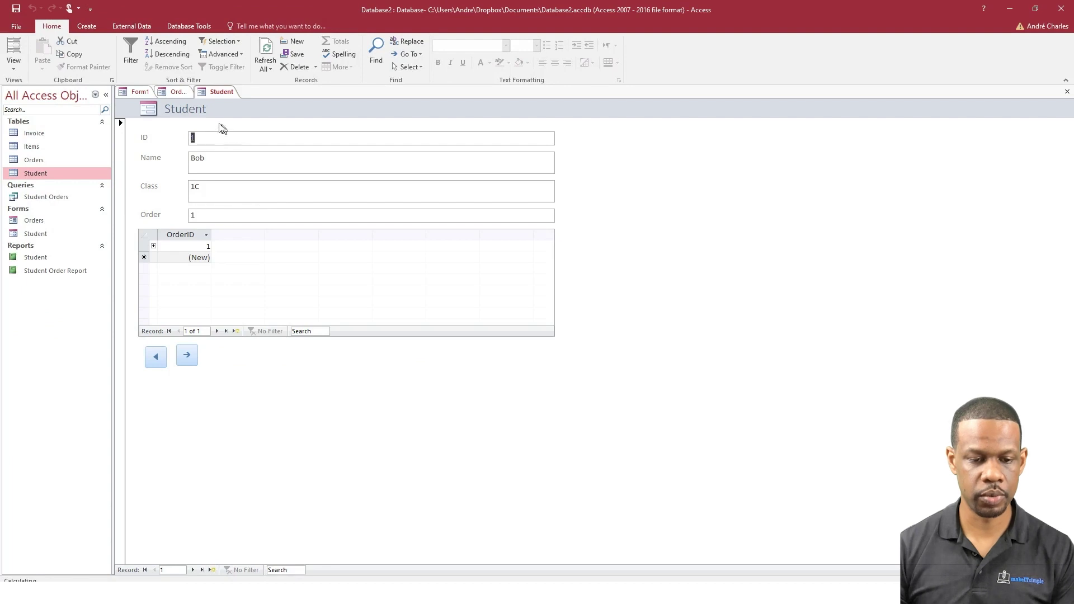
Close the Student and Orders forms, leaving only the menu form open
right_click(223, 92)
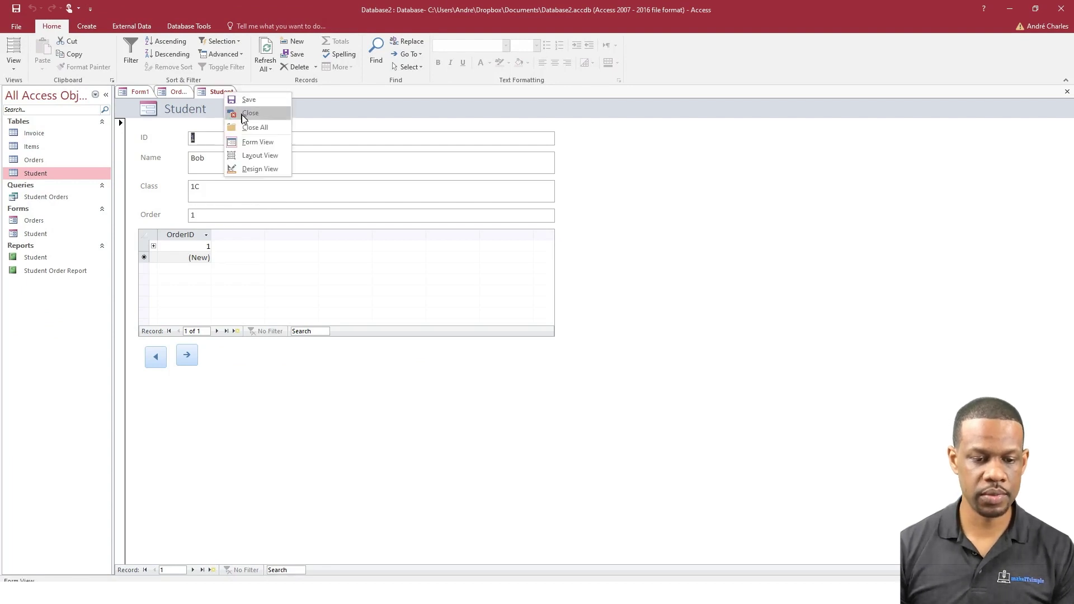
click(246, 113)
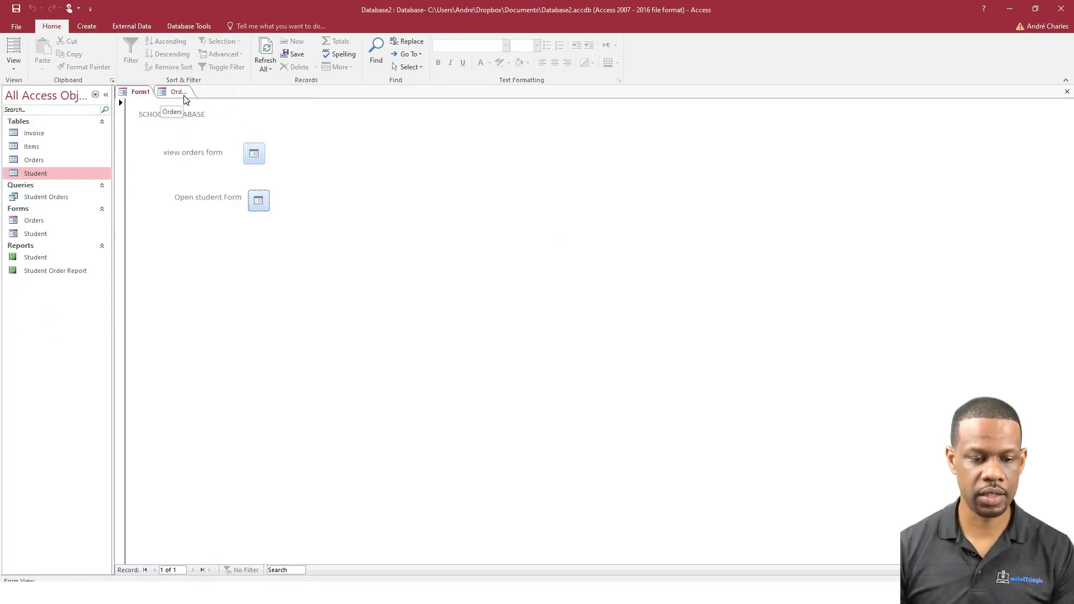
right_click(180, 94)
click(203, 115)
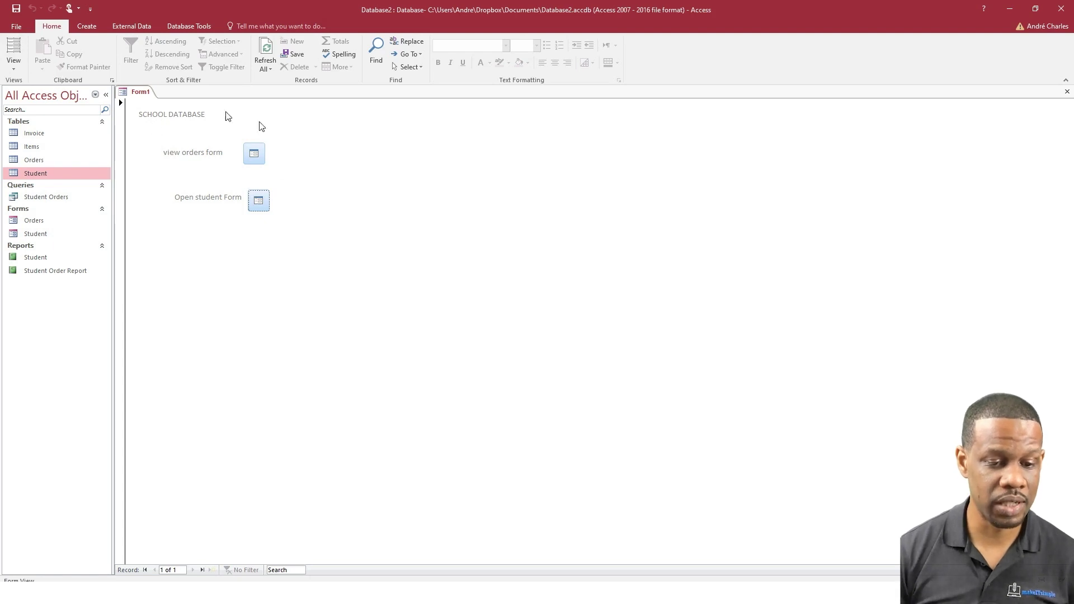
Save the menu form under the name "Navigation"
right_click(149, 98)
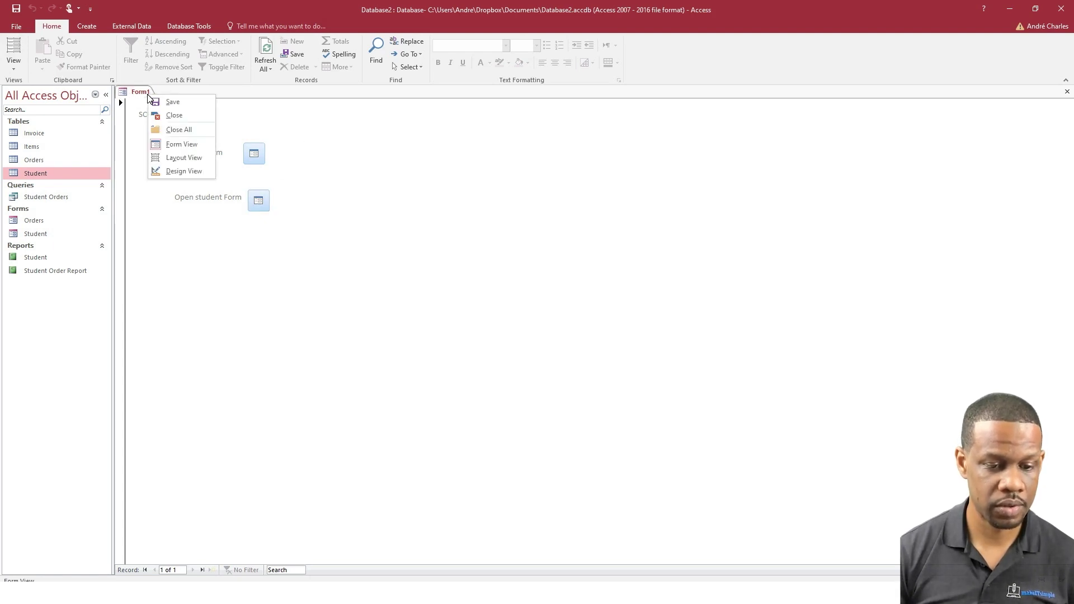
click(173, 104)
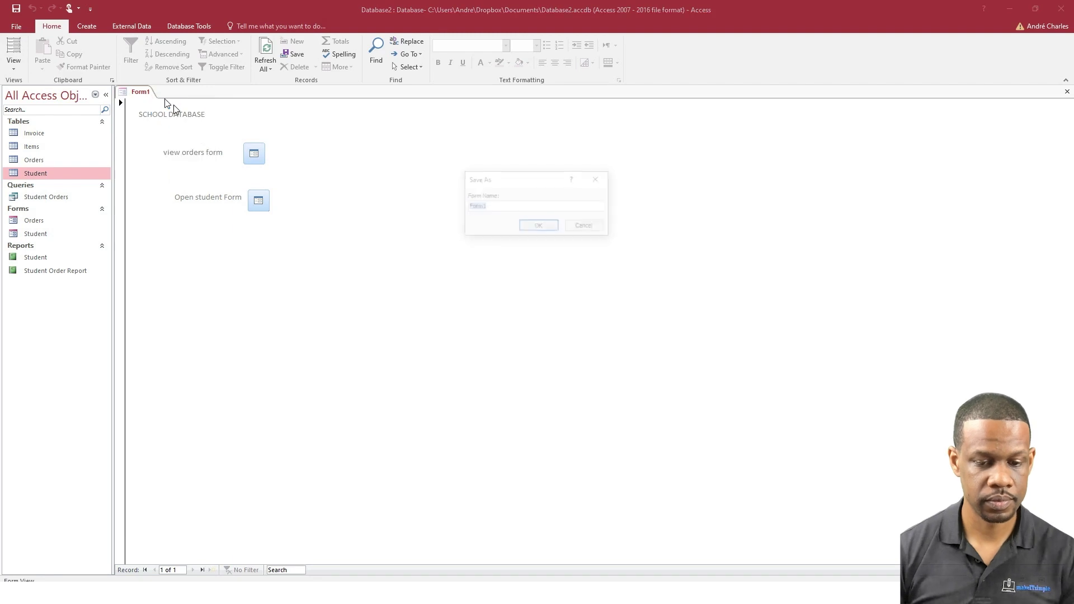
text(Navi)
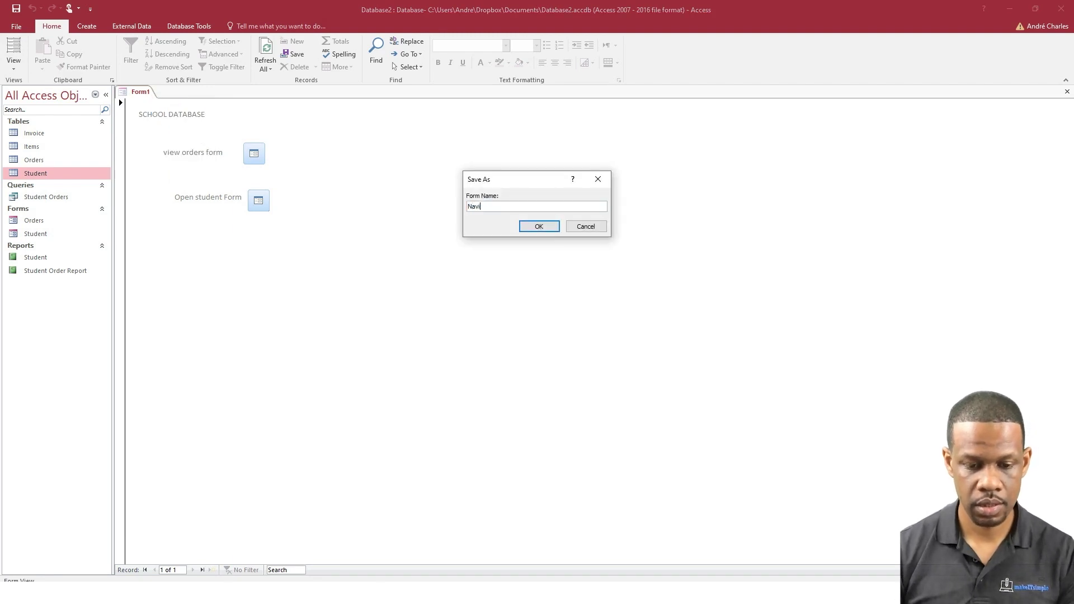
text(gation)
key(Return)
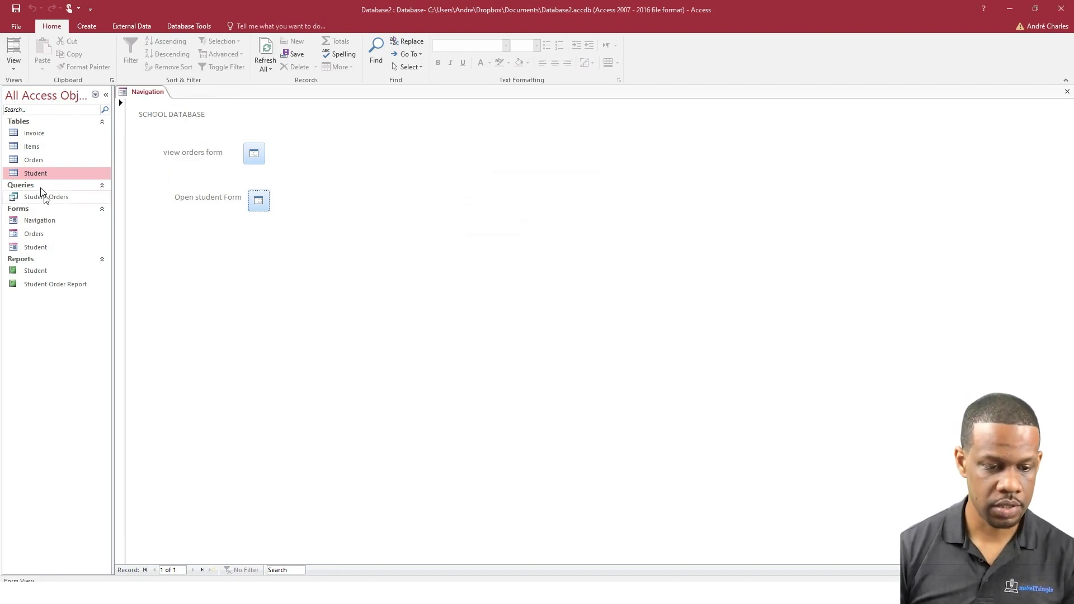
Open the Navigation form in Design View and display the properties of the button beside "view orders form"
click(41, 227)
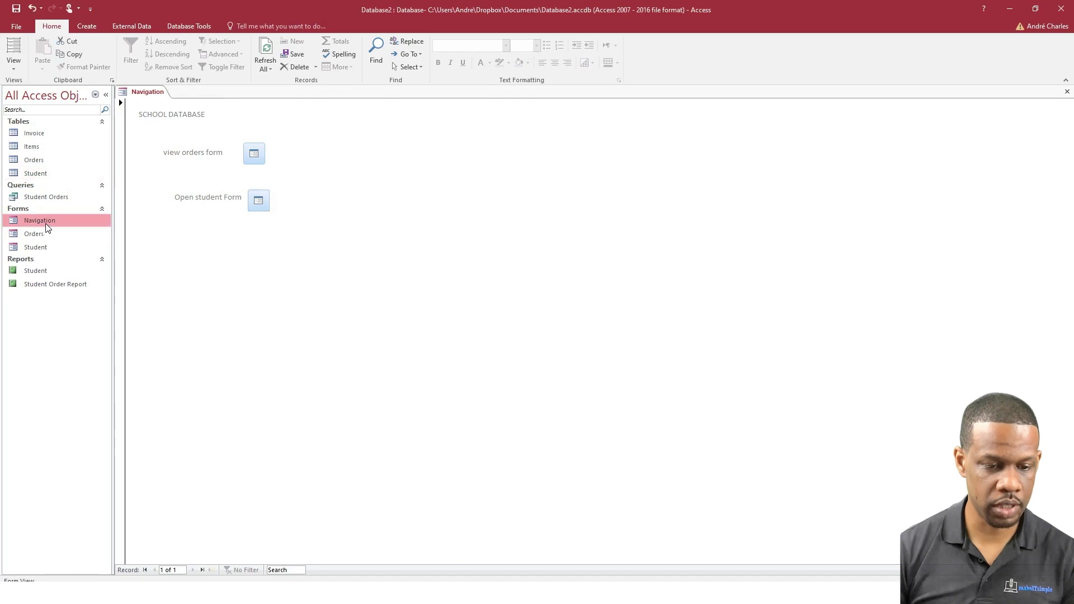
right_click(47, 228)
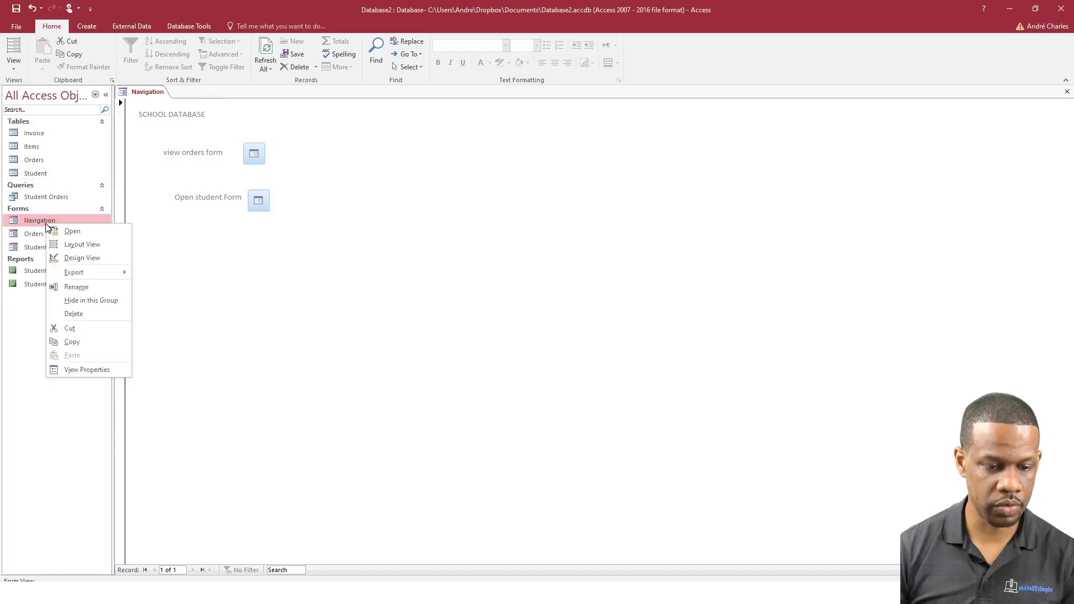
click(82, 257)
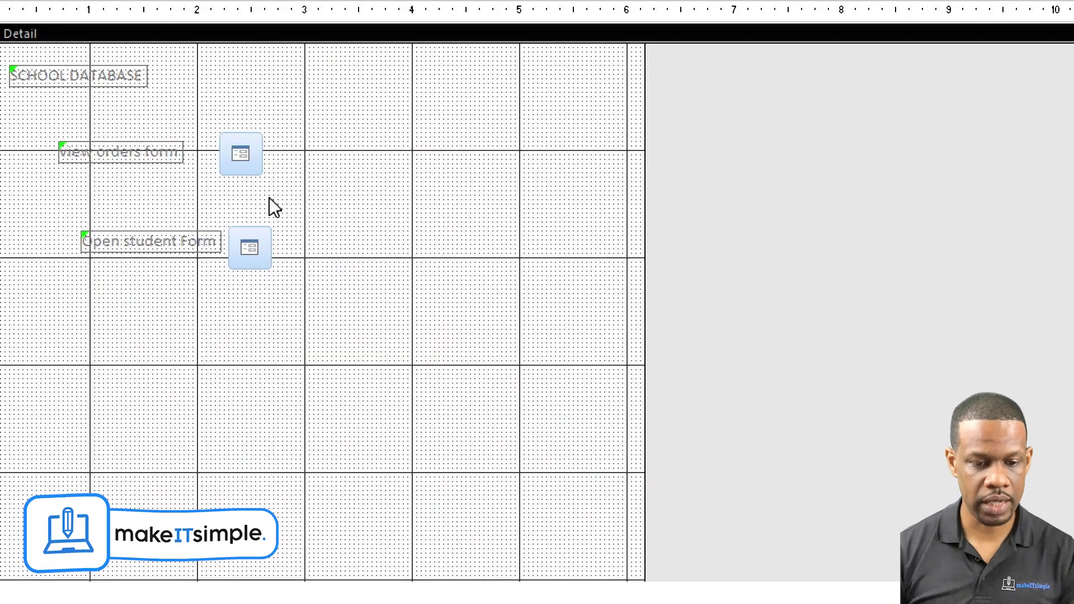
click(247, 156)
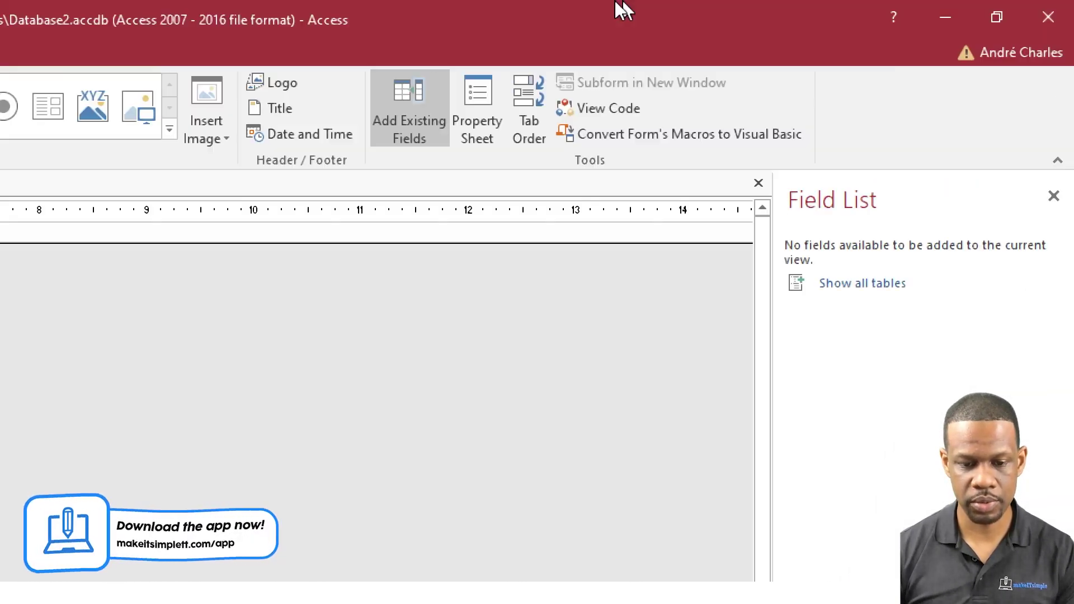
click(473, 106)
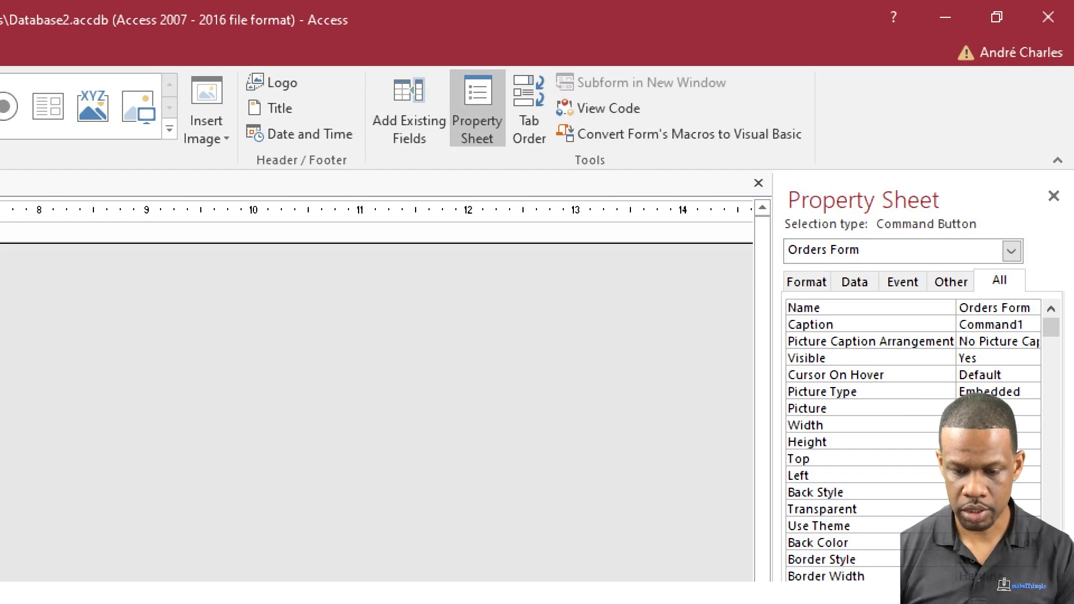
Examine the built-in pictures offered for the Orders form button in the Picture Builder
click(995, 408)
click(1030, 409)
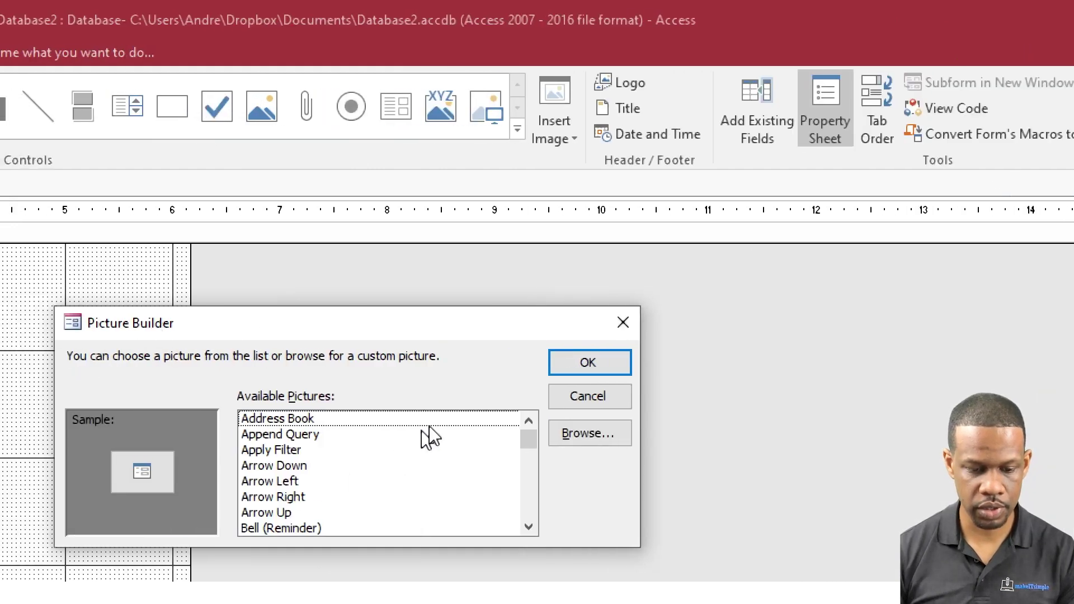
drag(528, 436, 527, 463)
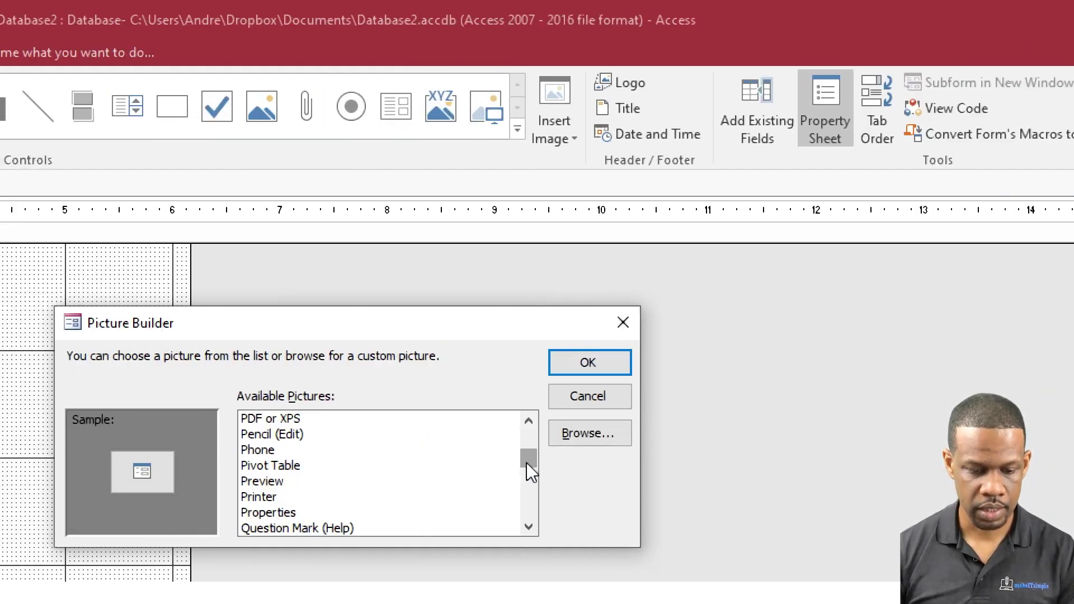
scroll(360, 479, down, 5)
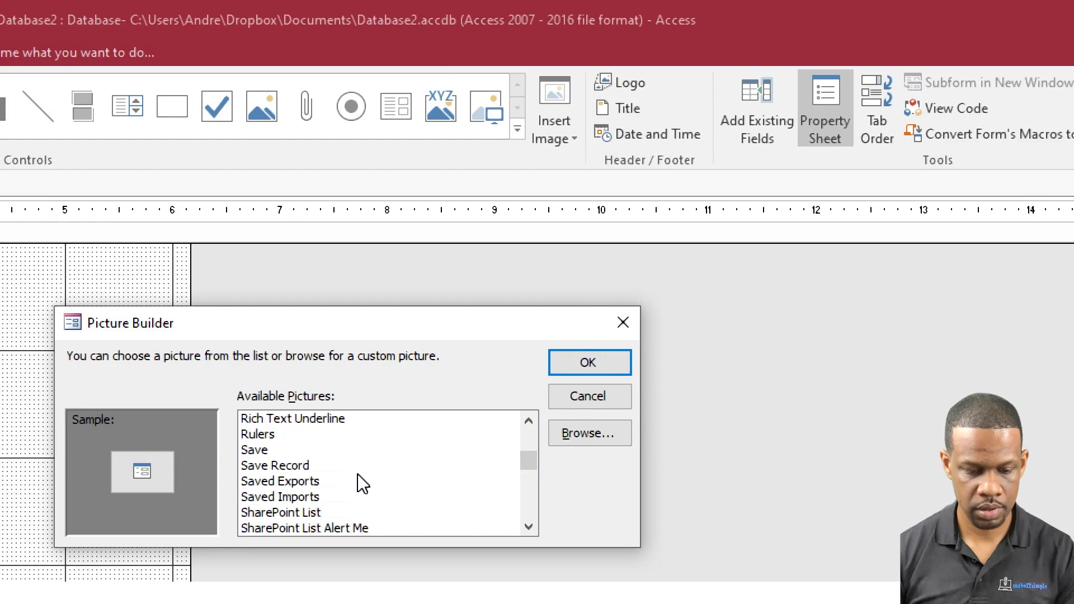
scroll(360, 480, down, 3)
click(305, 495)
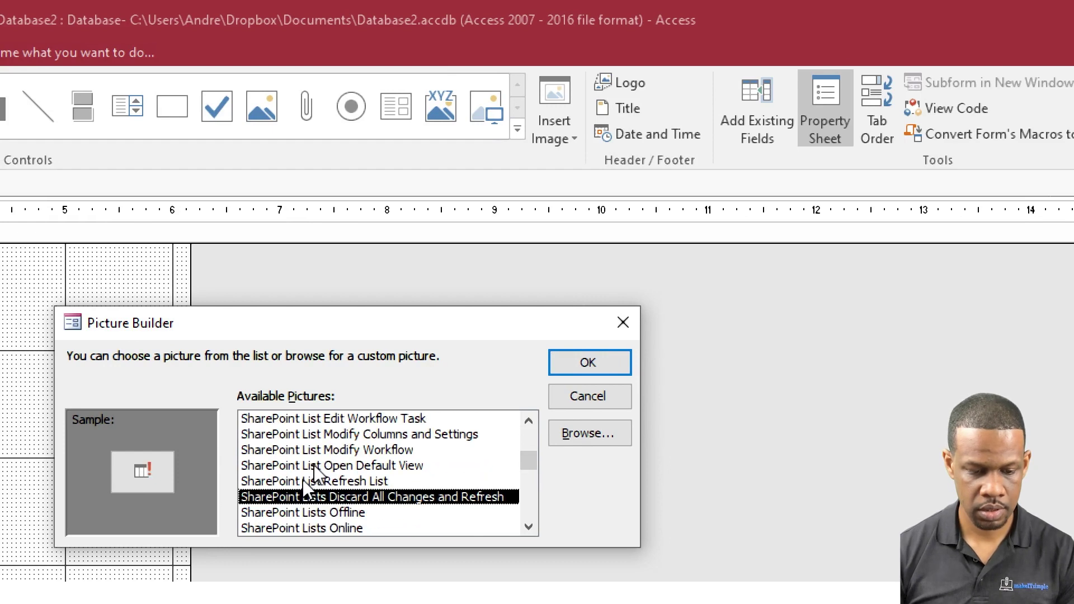
scroll(328, 445, down, 7)
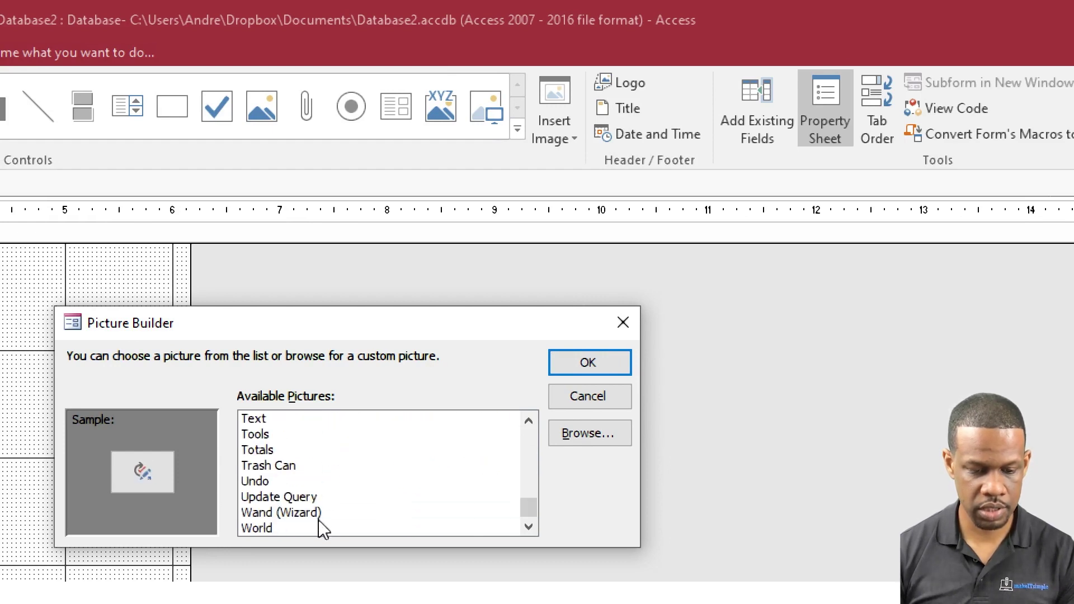
scroll(318, 519, up, 20)
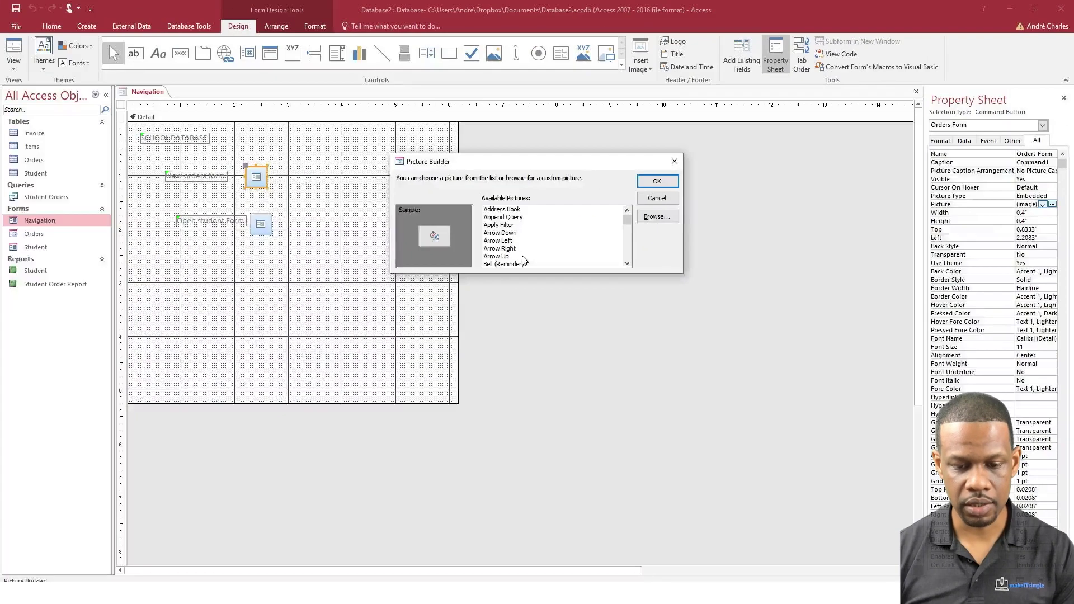
Browse for a custom button picture in the 200px x 100px folder of the official makeITsimple white-background logos
click(676, 217)
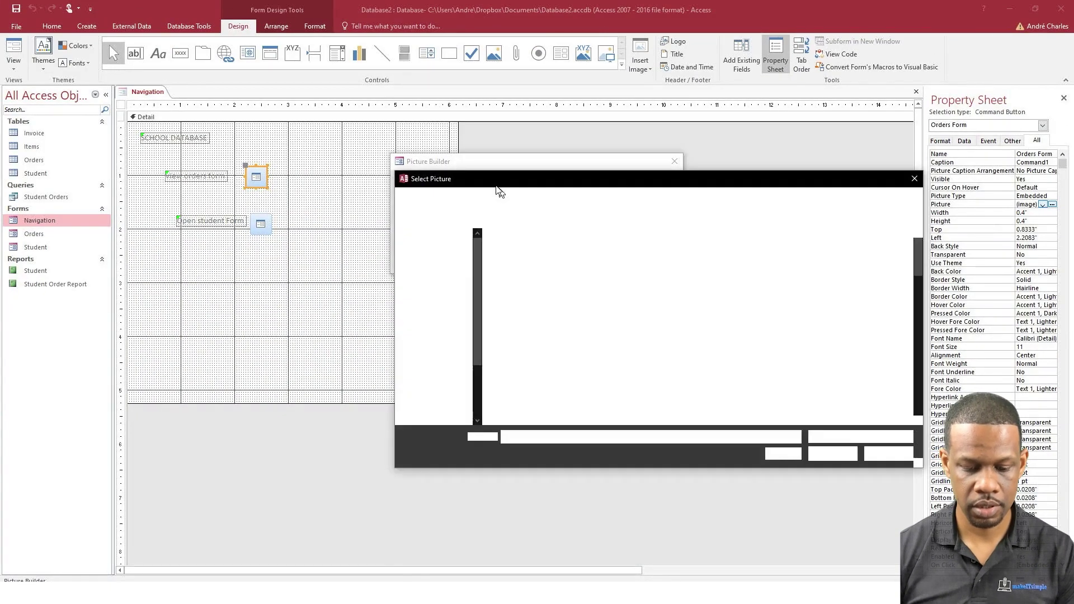
scroll(519, 299, down, 10)
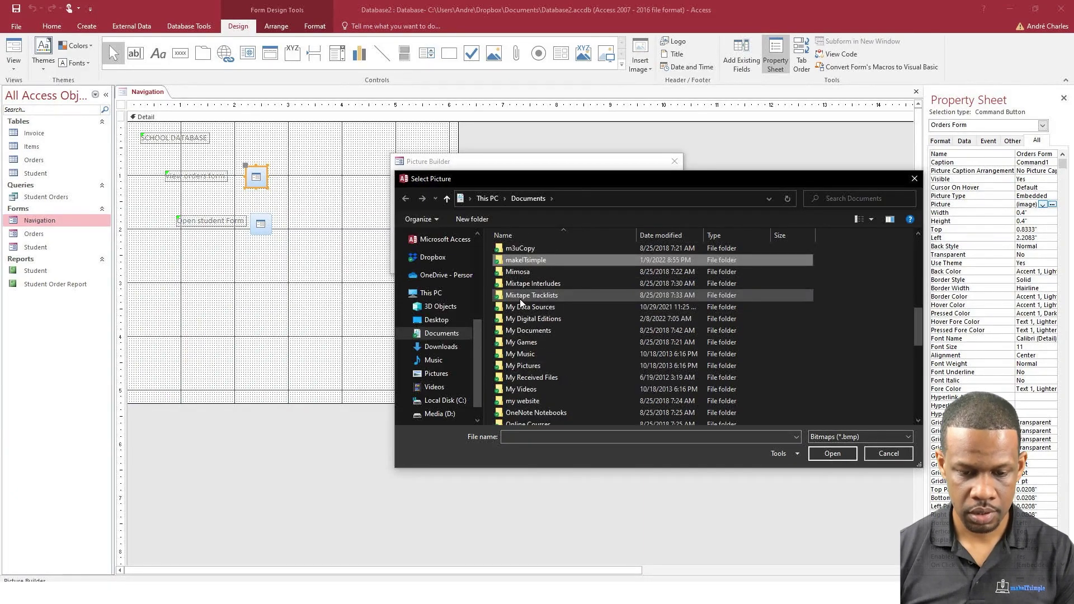
double_click(519, 299)
text(lo)
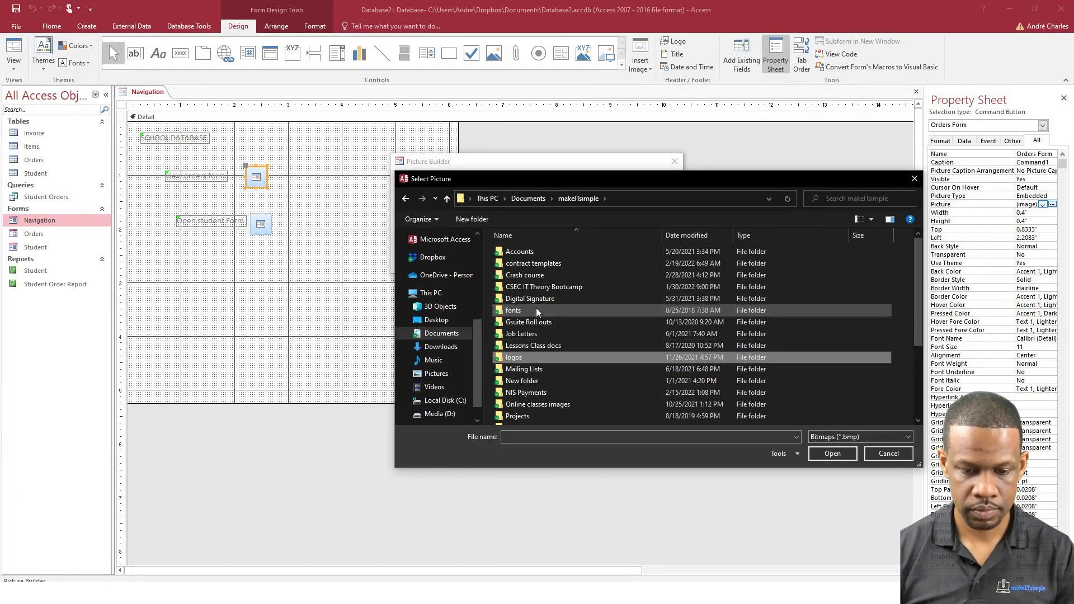
key(Return)
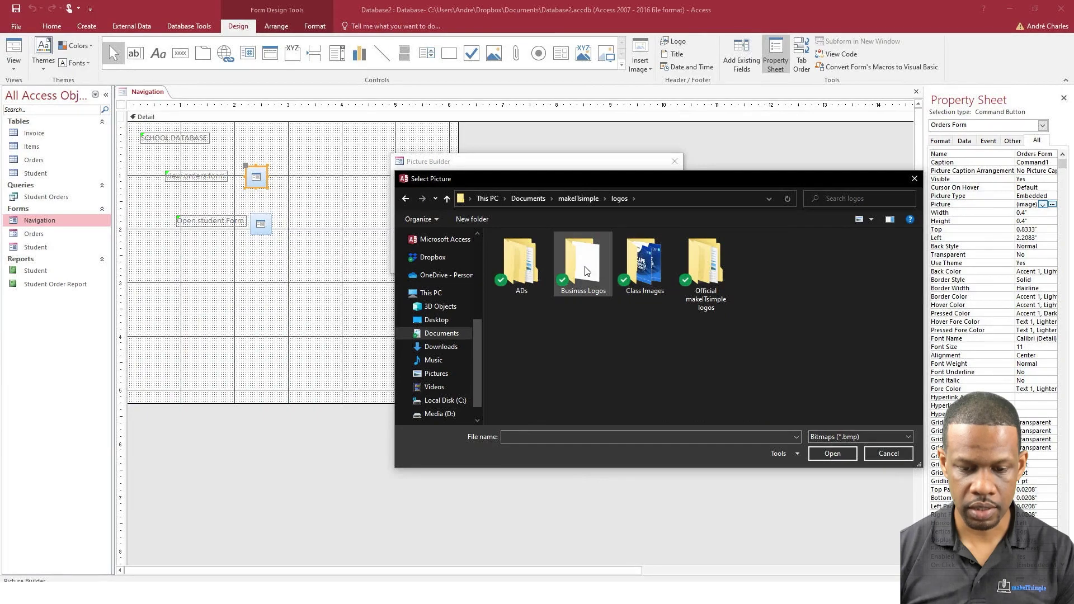
double_click(691, 267)
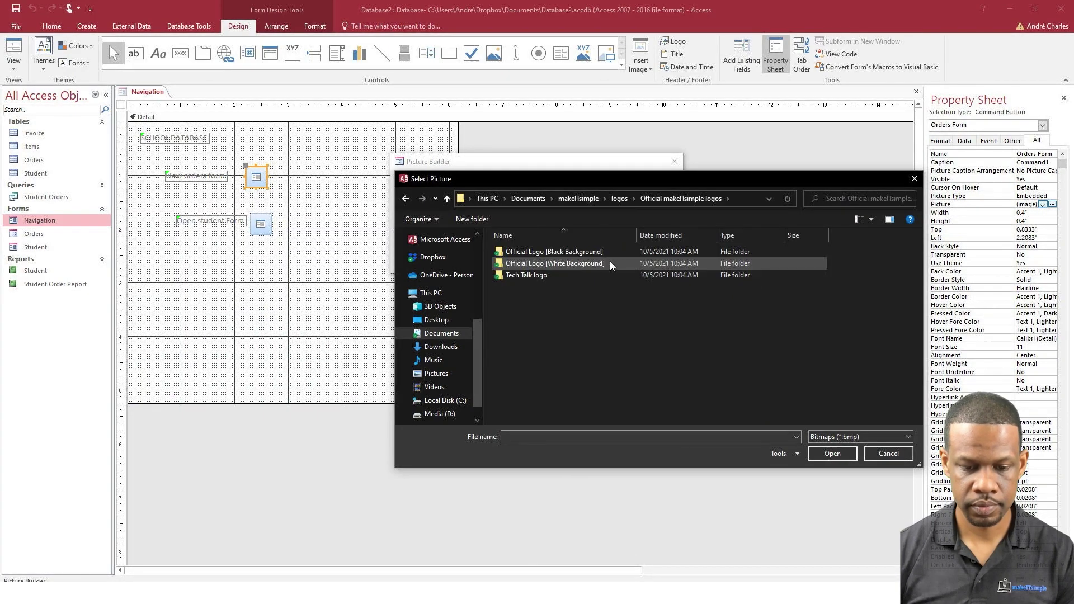
double_click(552, 264)
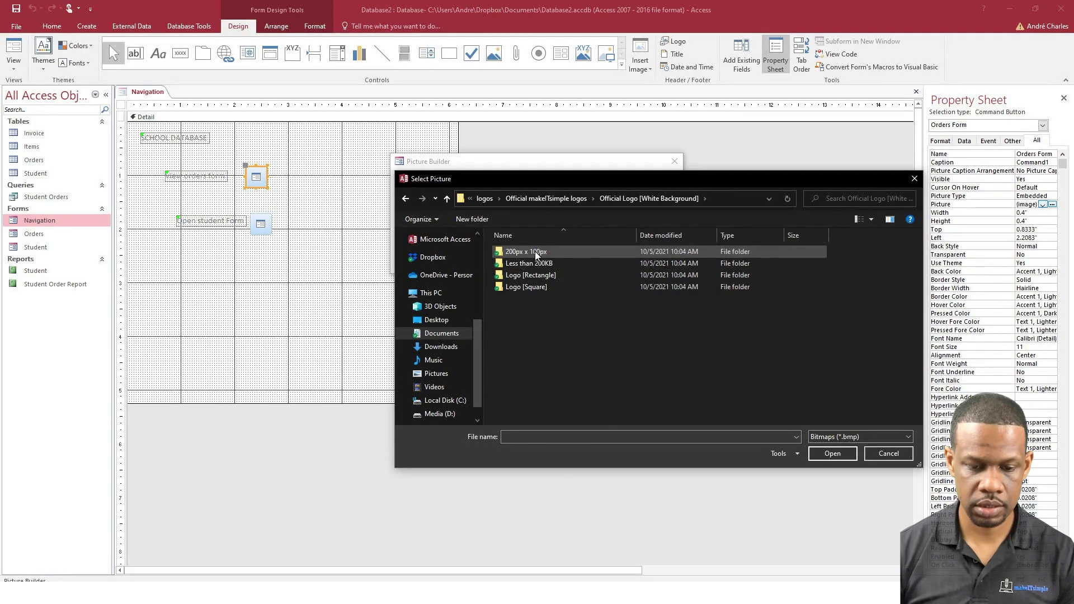
double_click(535, 252)
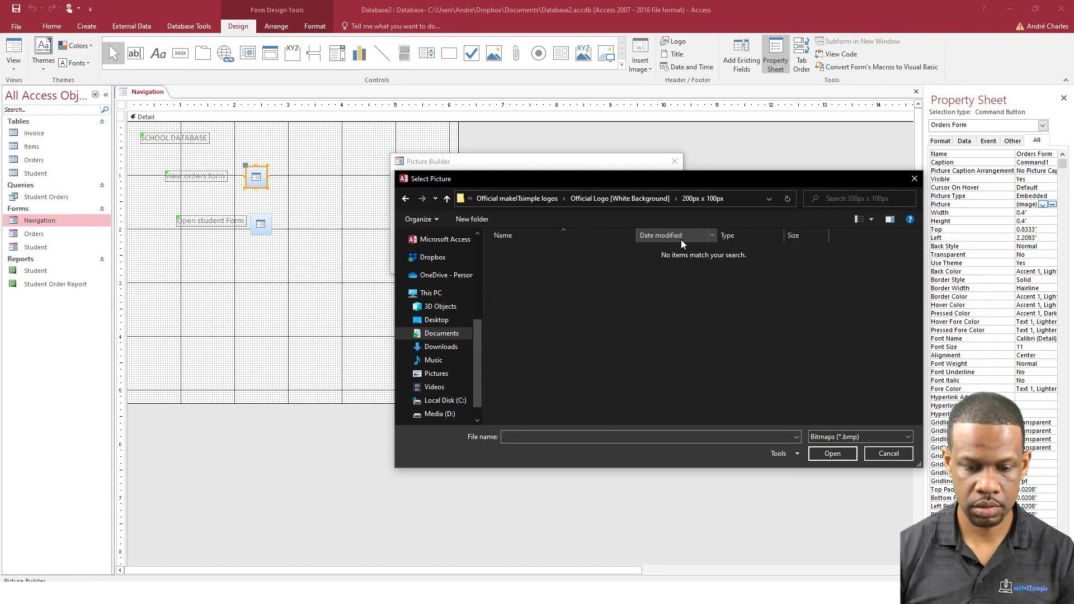
Check the JPEGs folder under Logo [Rectangle] for a bitmap, and leave the Picture Builder without choosing a picture
key(alt+Left)
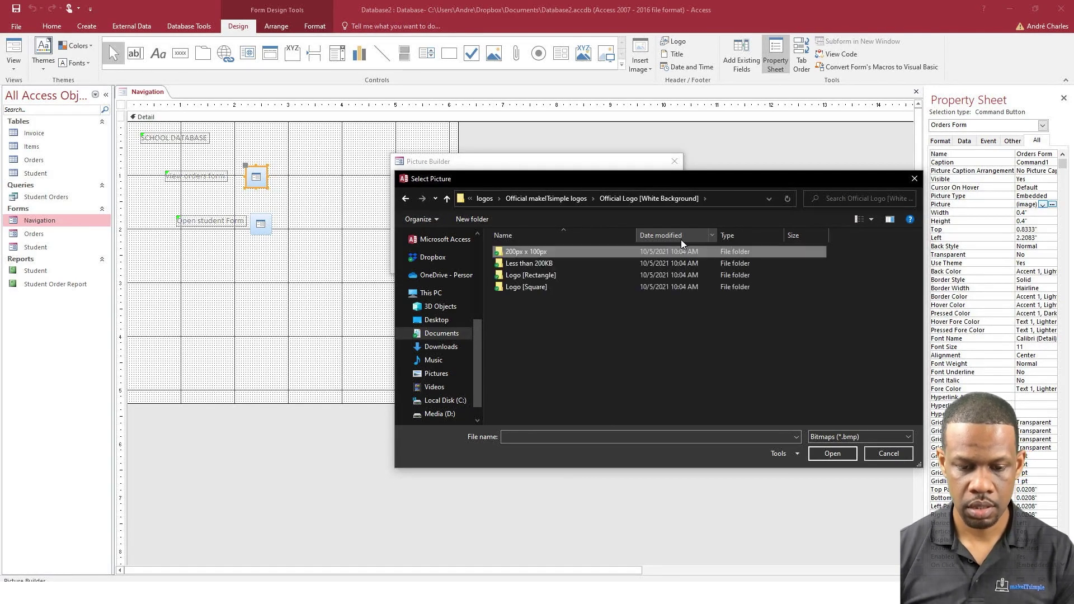
double_click(572, 273)
double_click(532, 250)
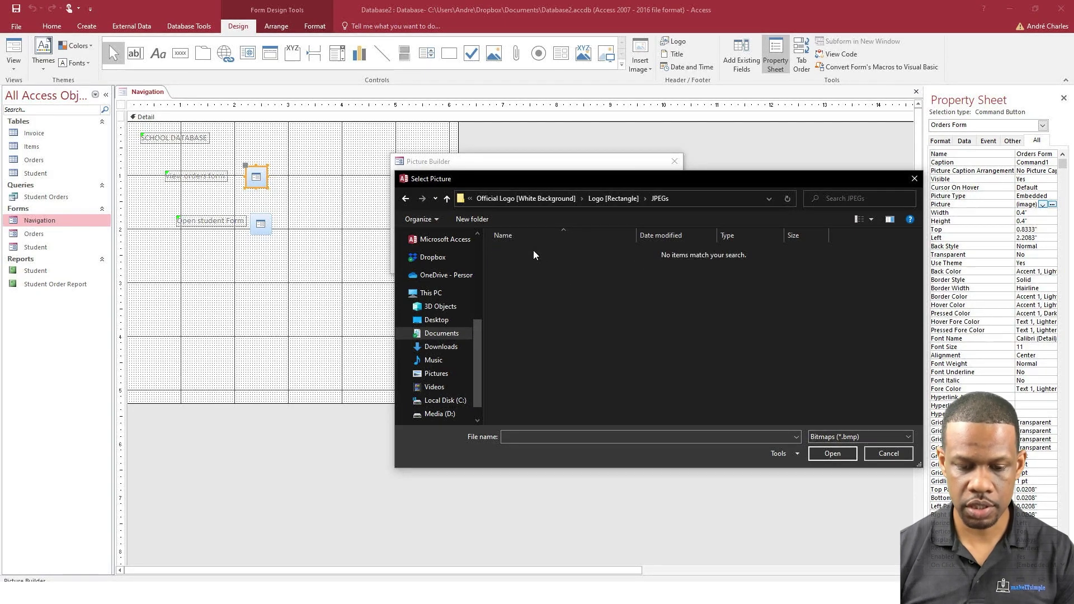
key(alt+Left)
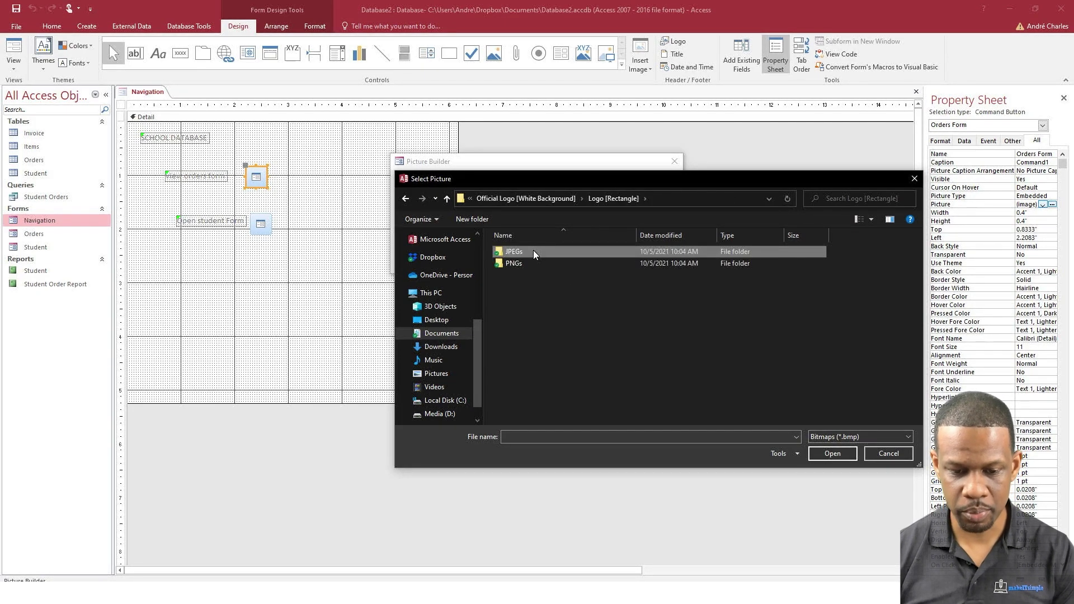
key(alt+Left)
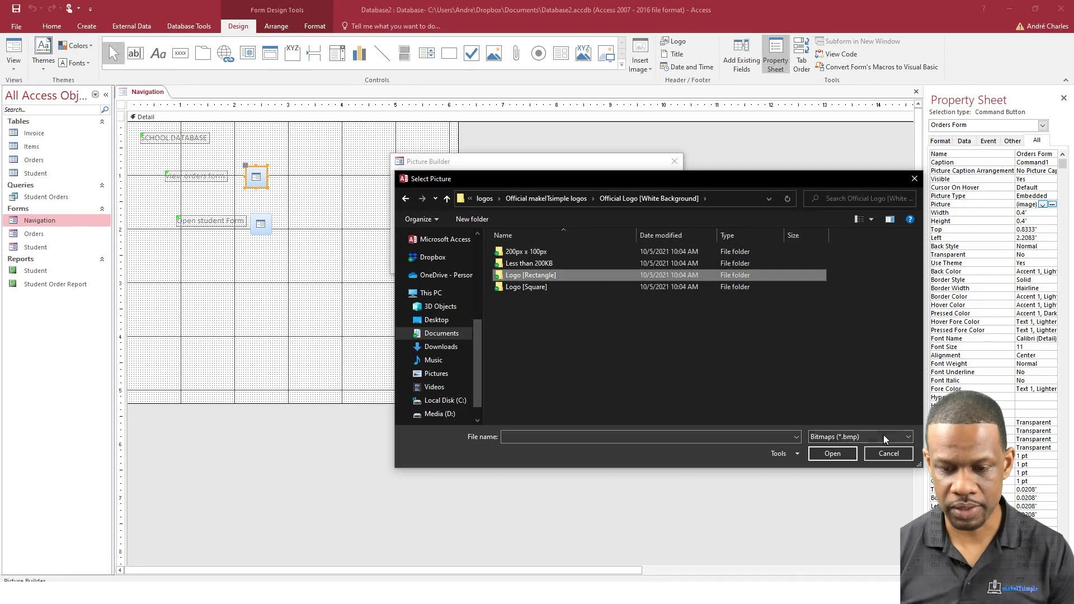
click(889, 453)
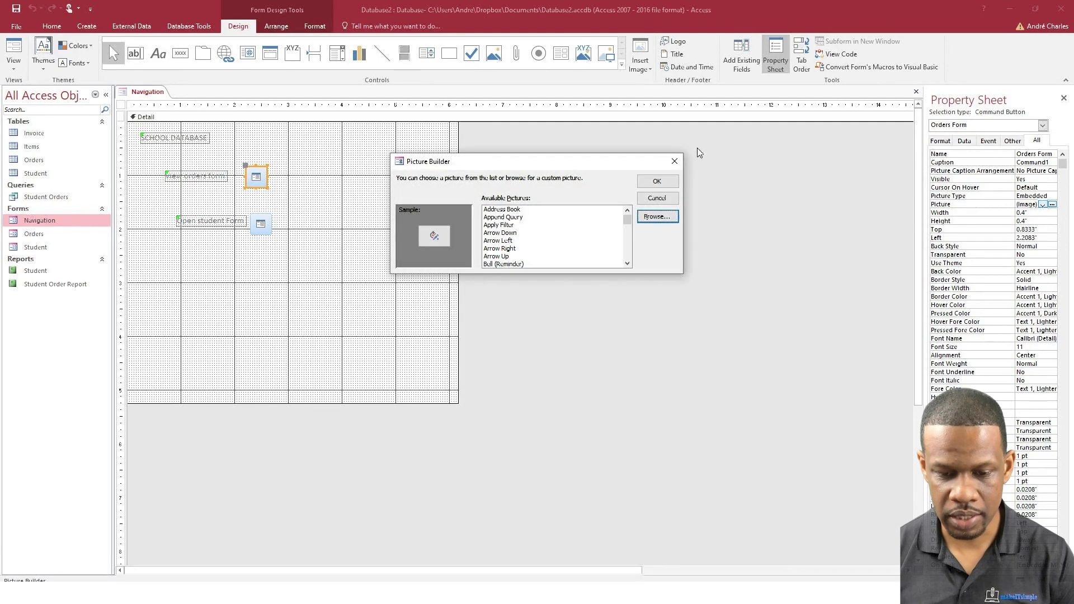
click(657, 198)
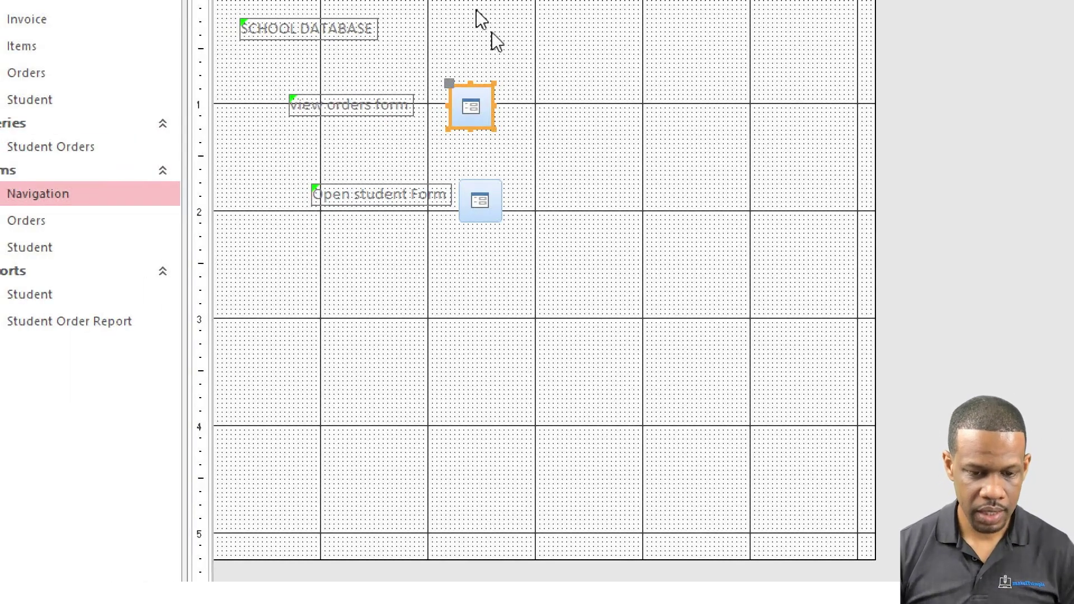
Move the "Open student Form" label and its button up, directly beneath the "view orders form" label and button
click(381, 277)
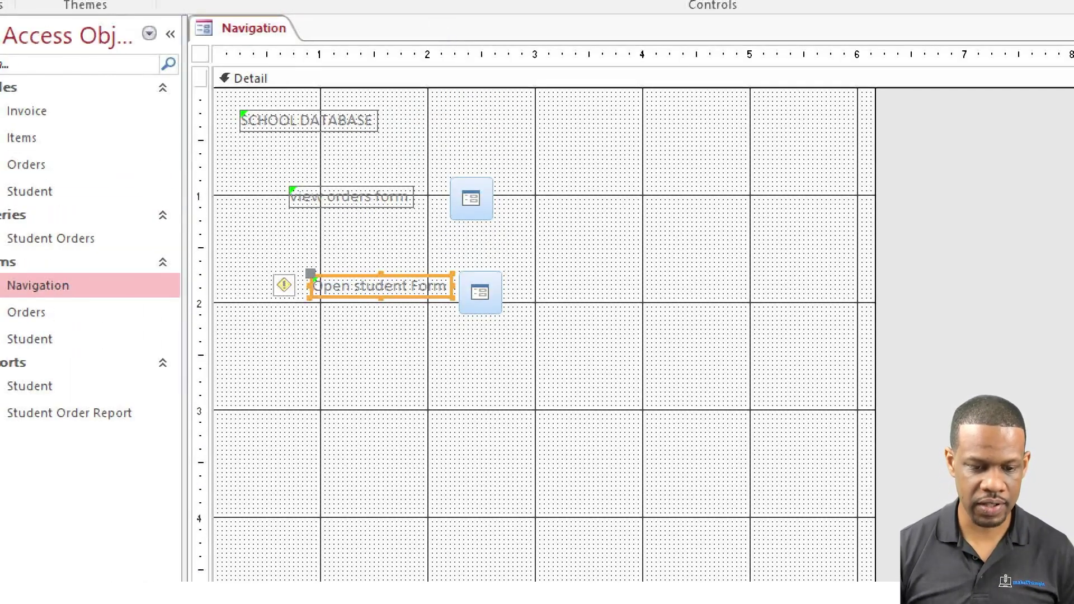
drag(366, 277, 338, 242)
drag(497, 306, 485, 258)
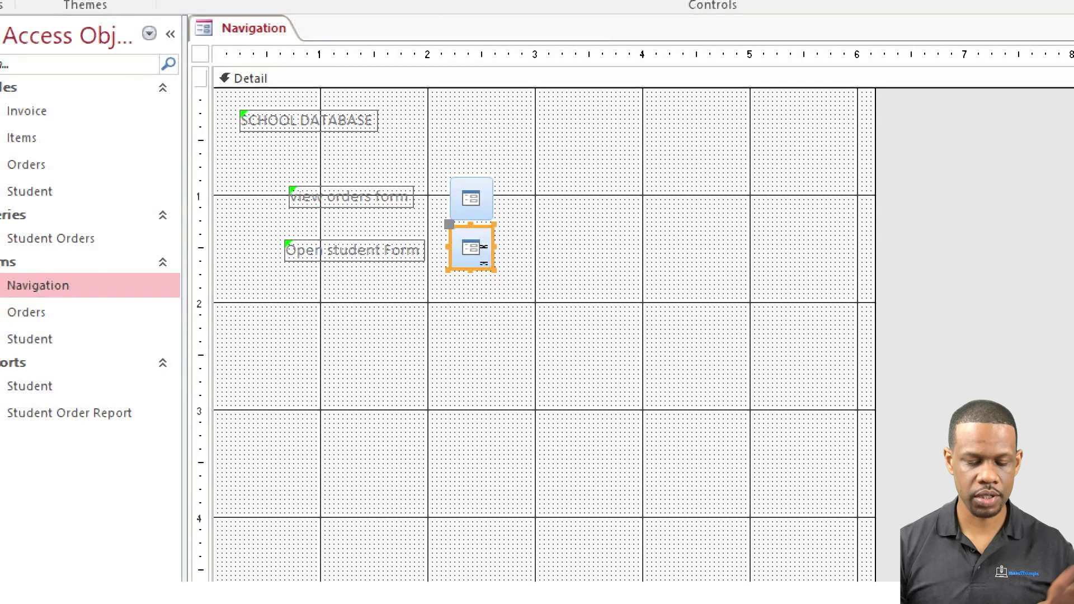
click(479, 438)
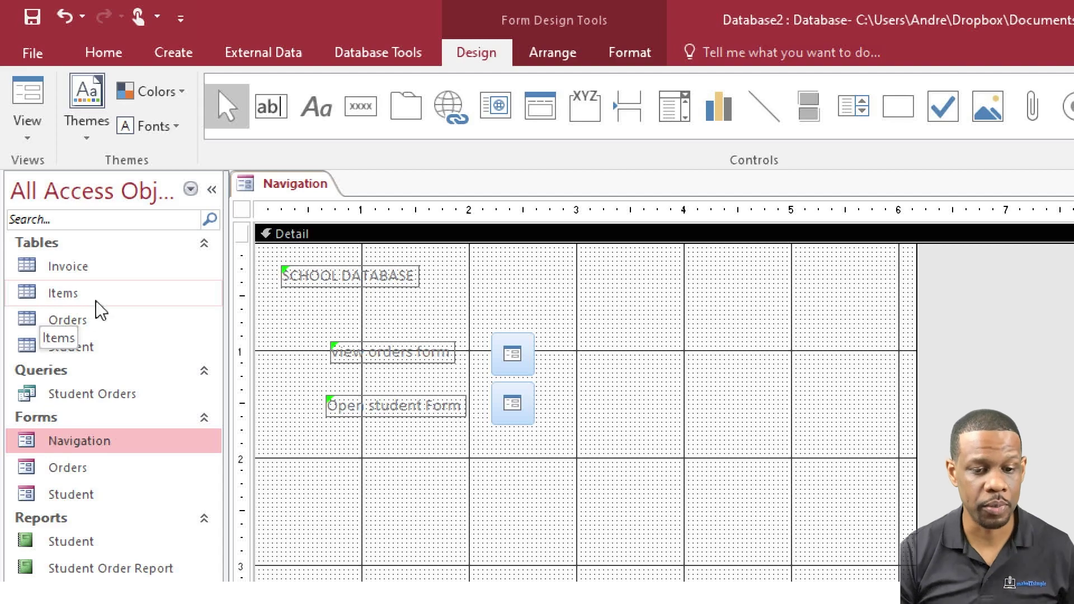
Add a command button below the two form buttons with the Open Report action for the Student Order Report
click(362, 117)
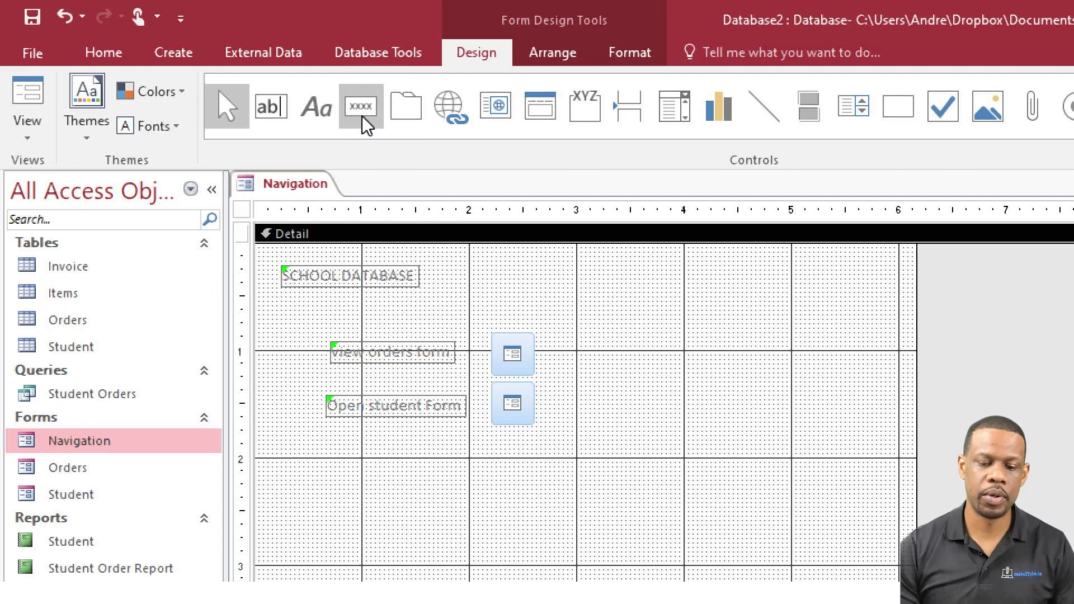
click(496, 462)
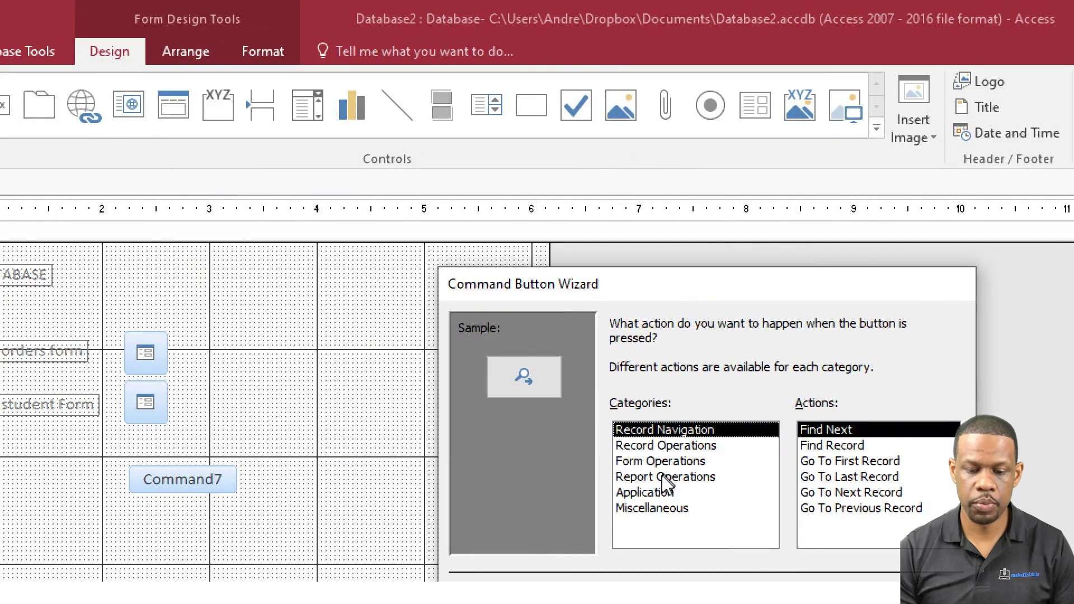
click(664, 478)
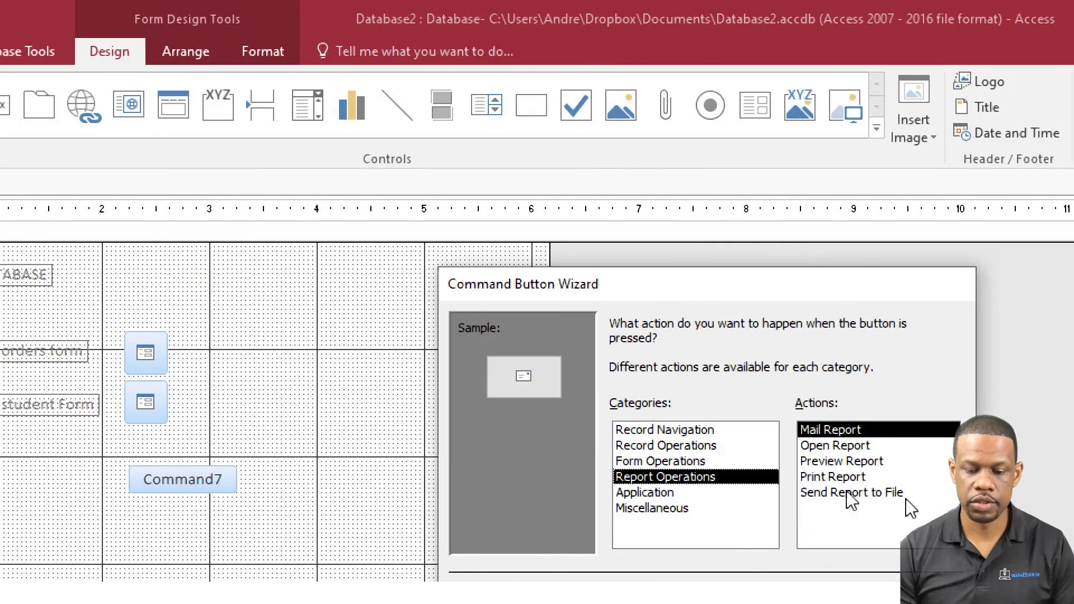
click(860, 446)
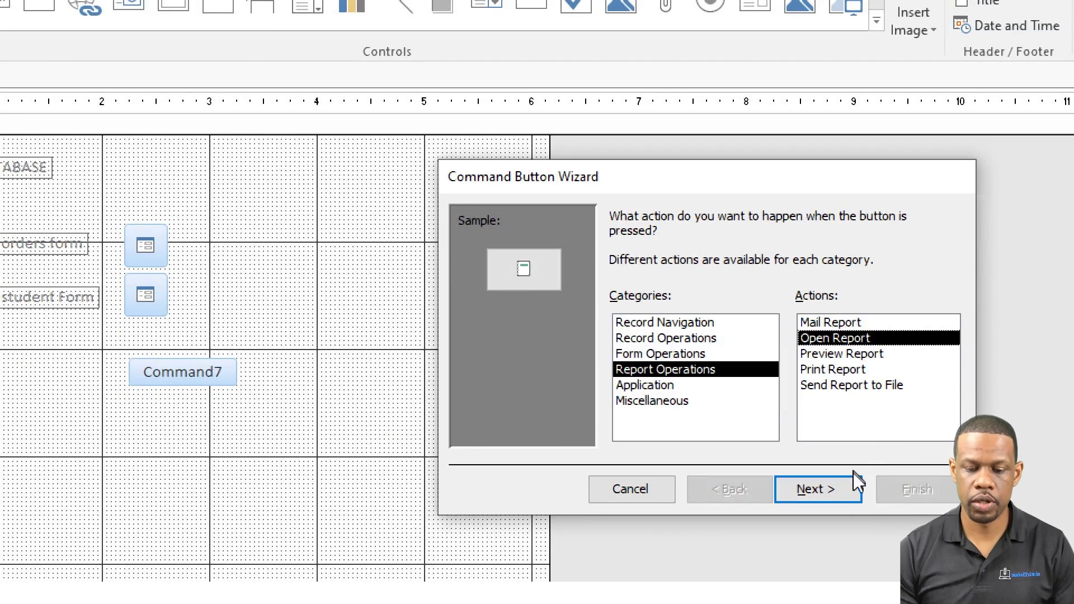
click(817, 490)
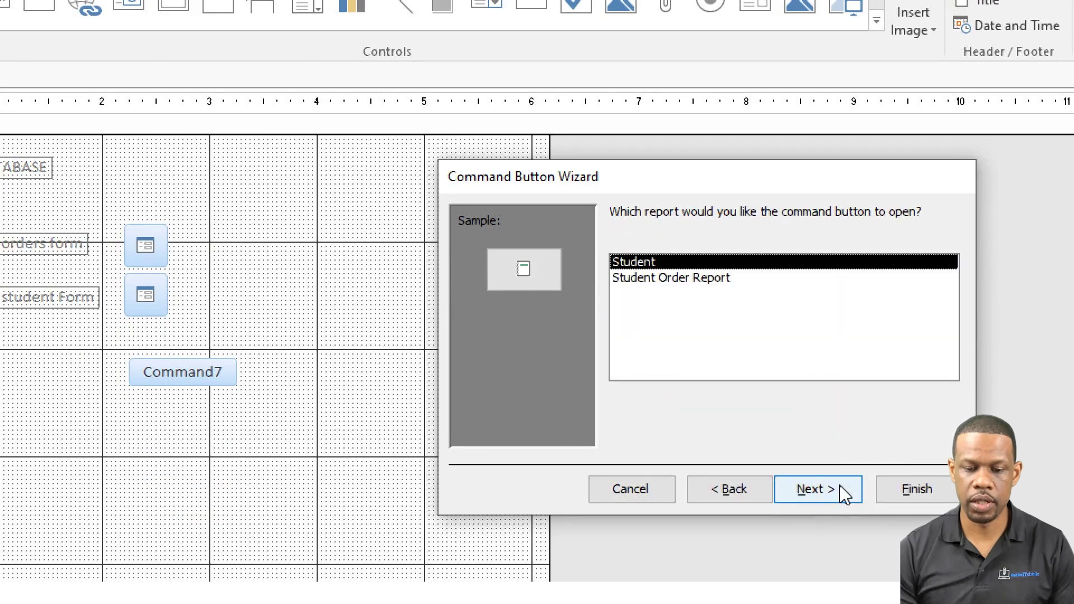
click(678, 279)
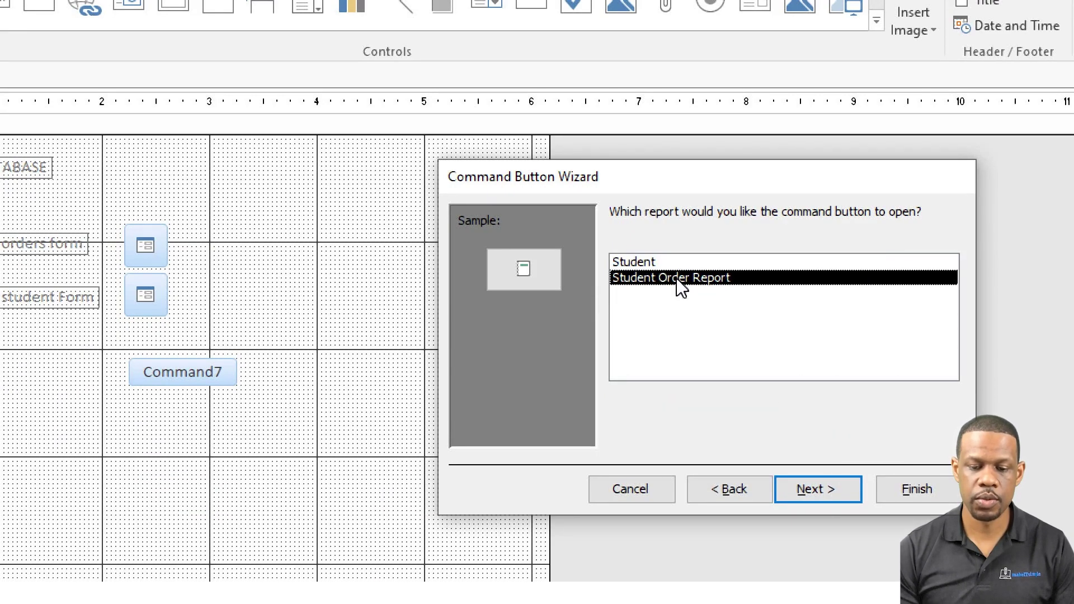
key(Return)
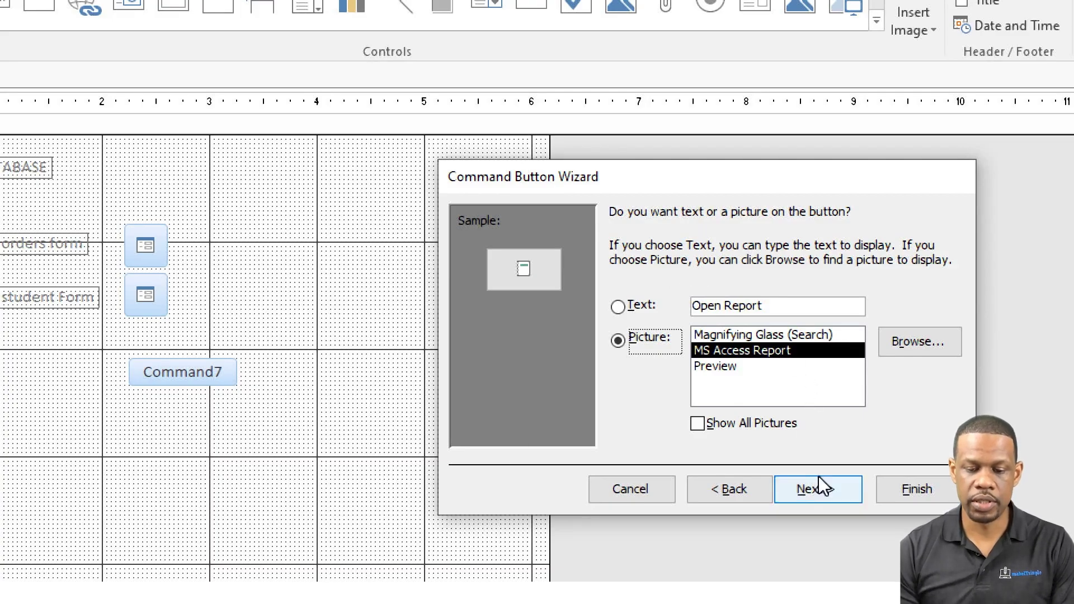
Give the new button the Magnifying Glass (Search) picture and name it "Student Order Report"
click(736, 338)
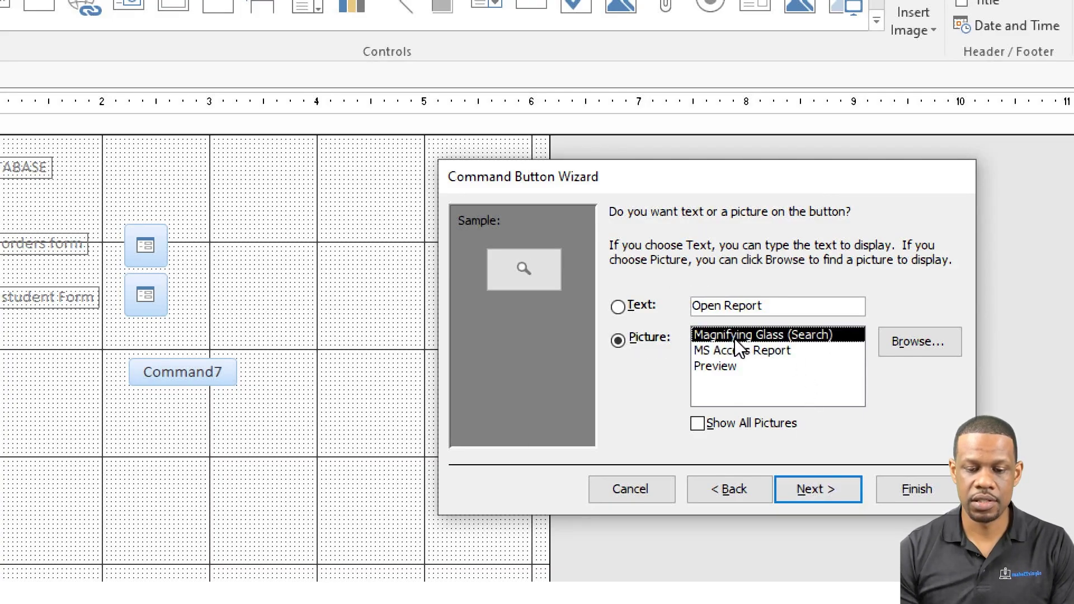
click(841, 488)
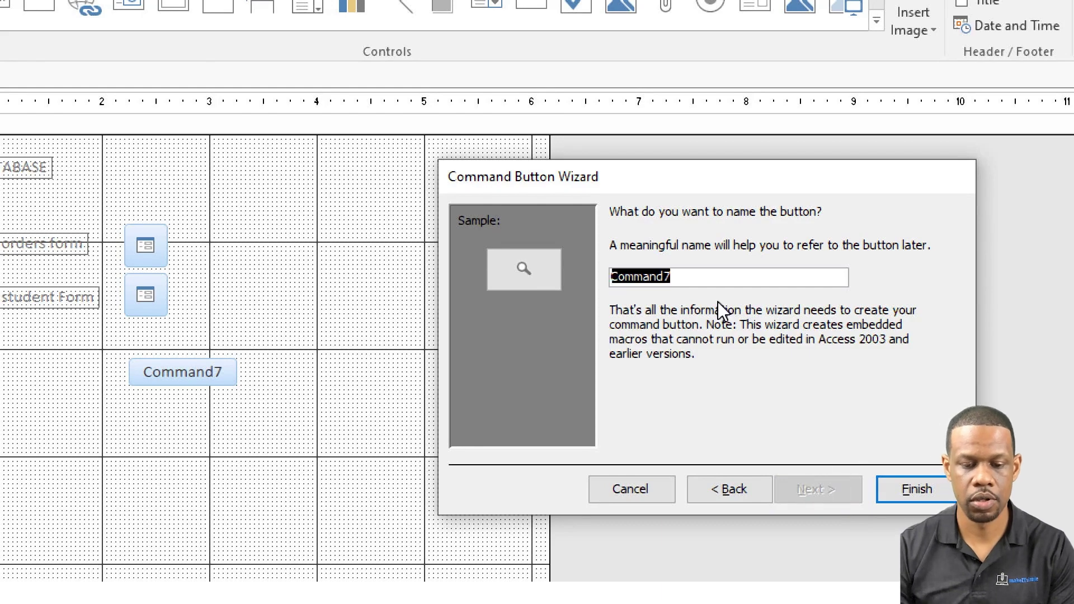
text(Student Ord)
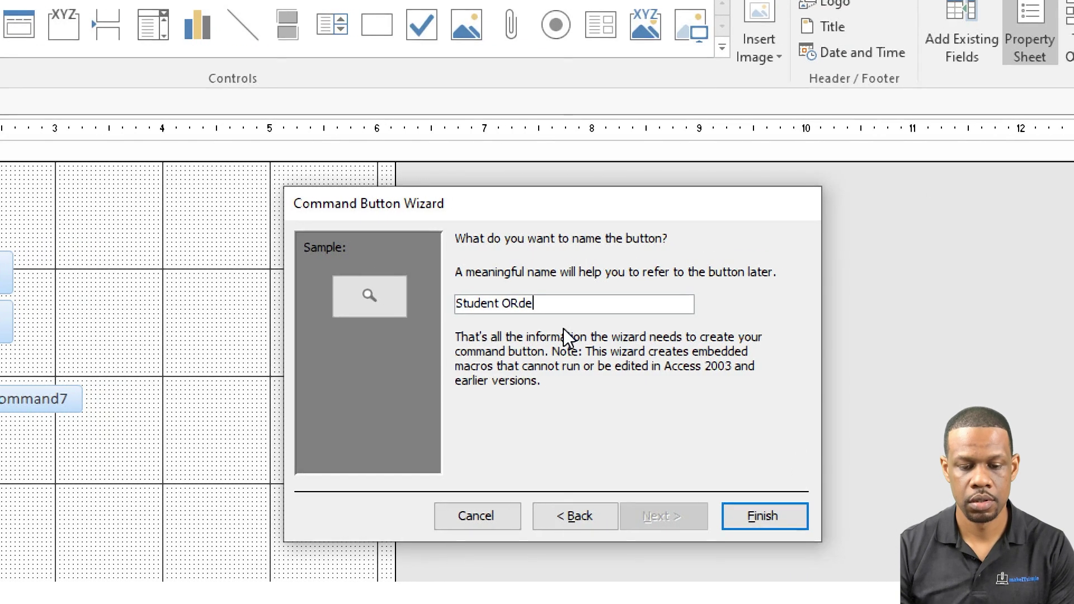
text(er Report)
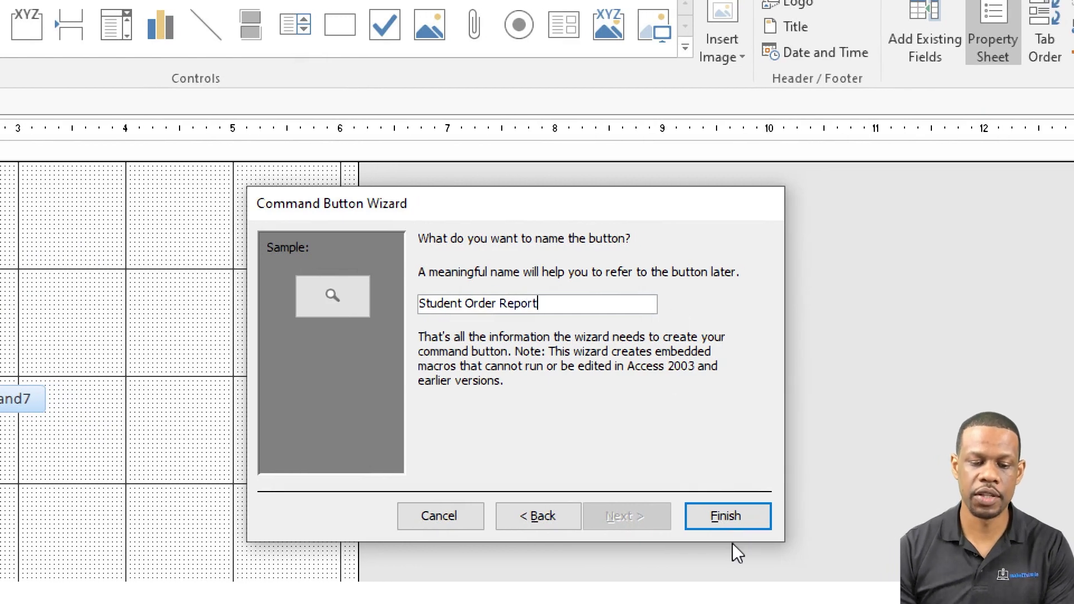
click(739, 519)
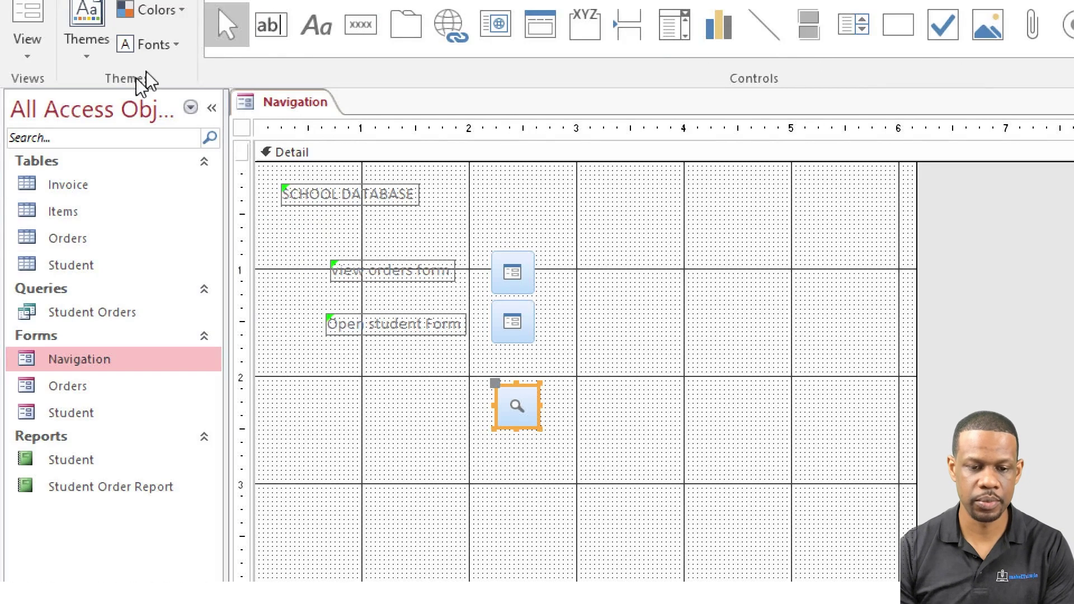
Add a label reading "Student order report" to the left of the magnifying glass button
click(320, 28)
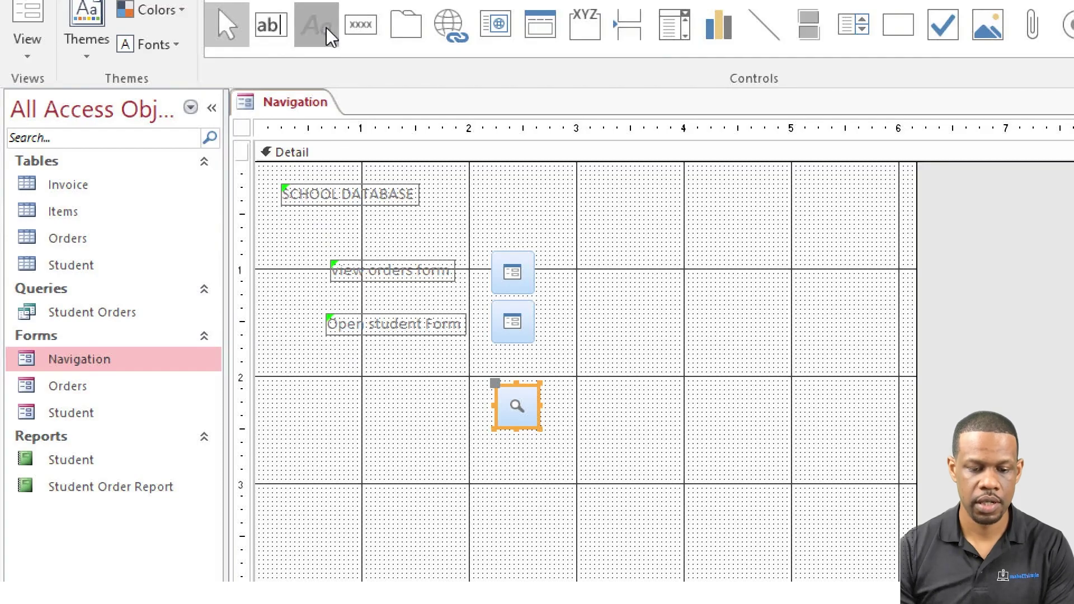
click(337, 387)
text(Student)
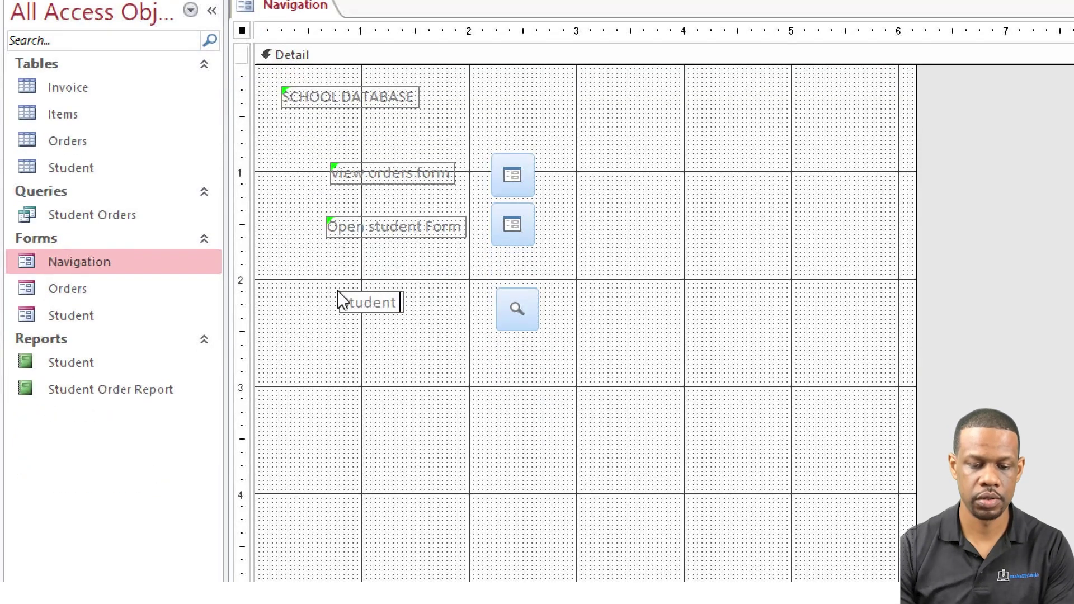
text( order report)
key(Return)
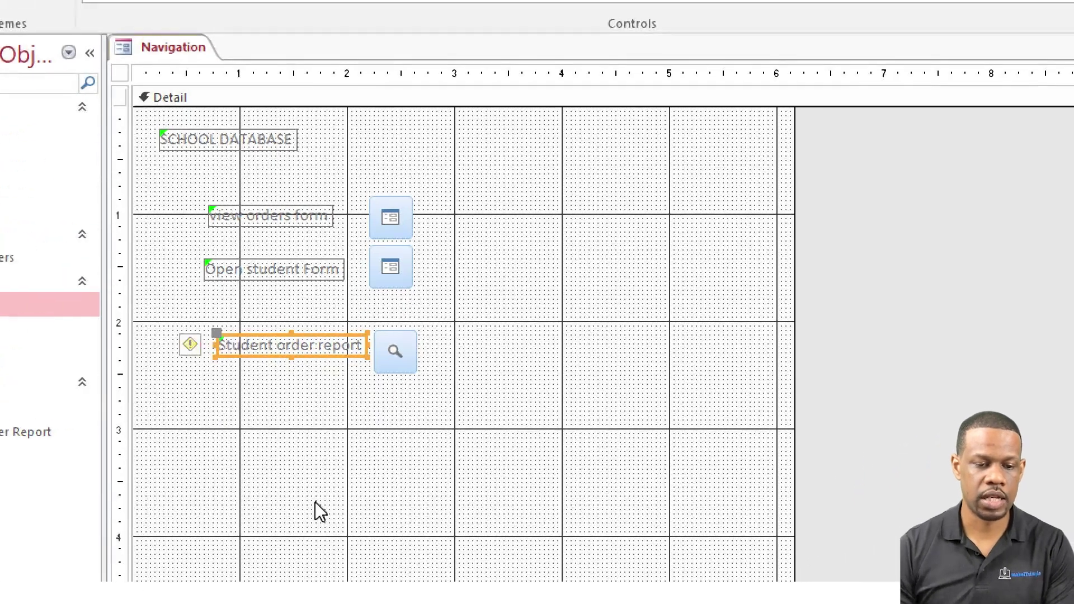
click(334, 421)
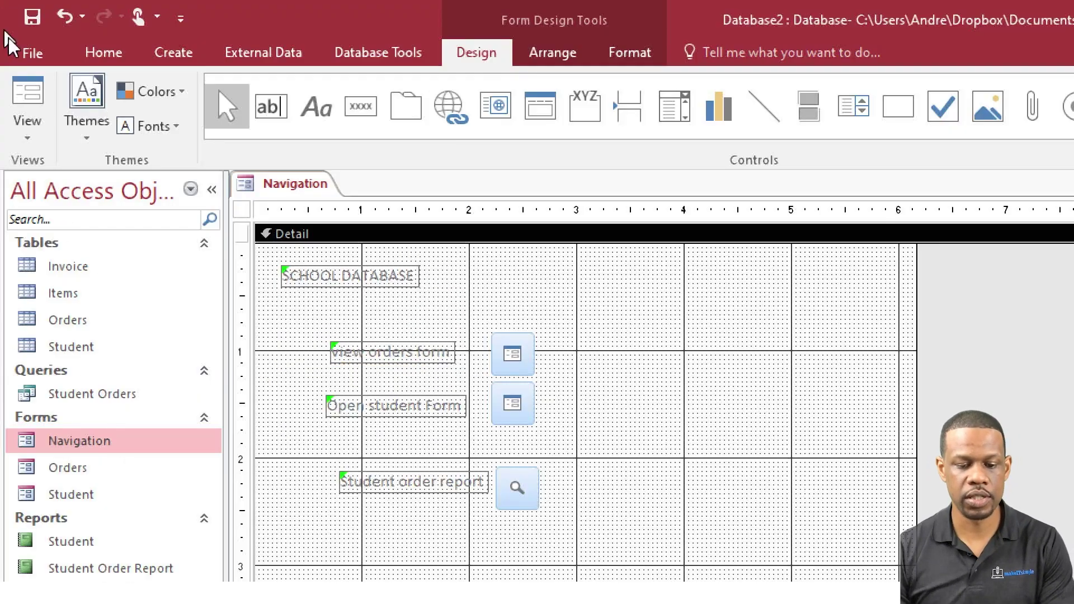
Test the student order report button in Form View, entering 1 as the ID to search for
click(33, 97)
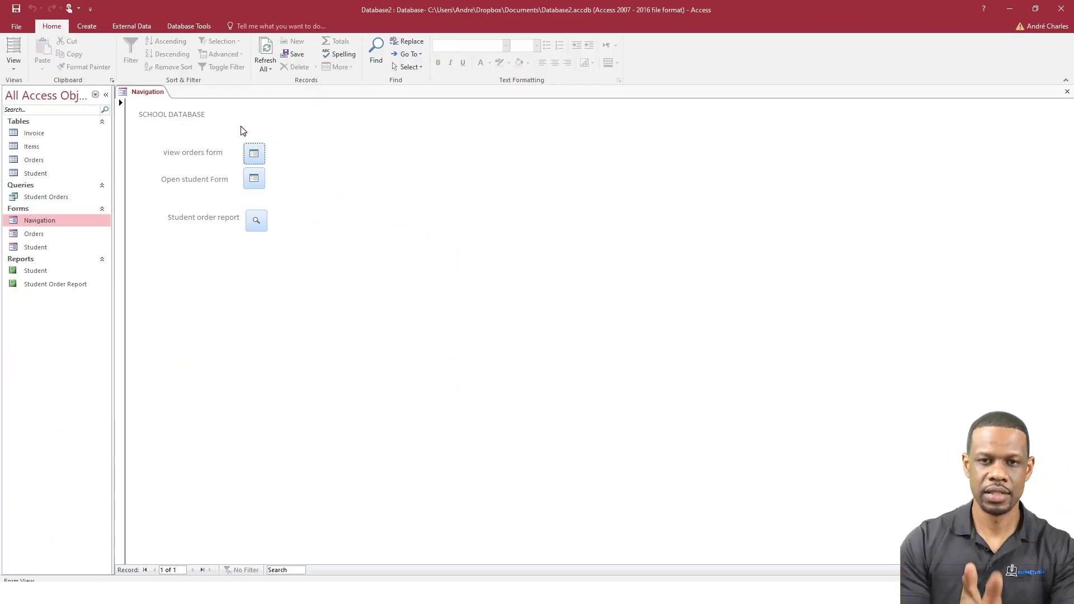
click(257, 222)
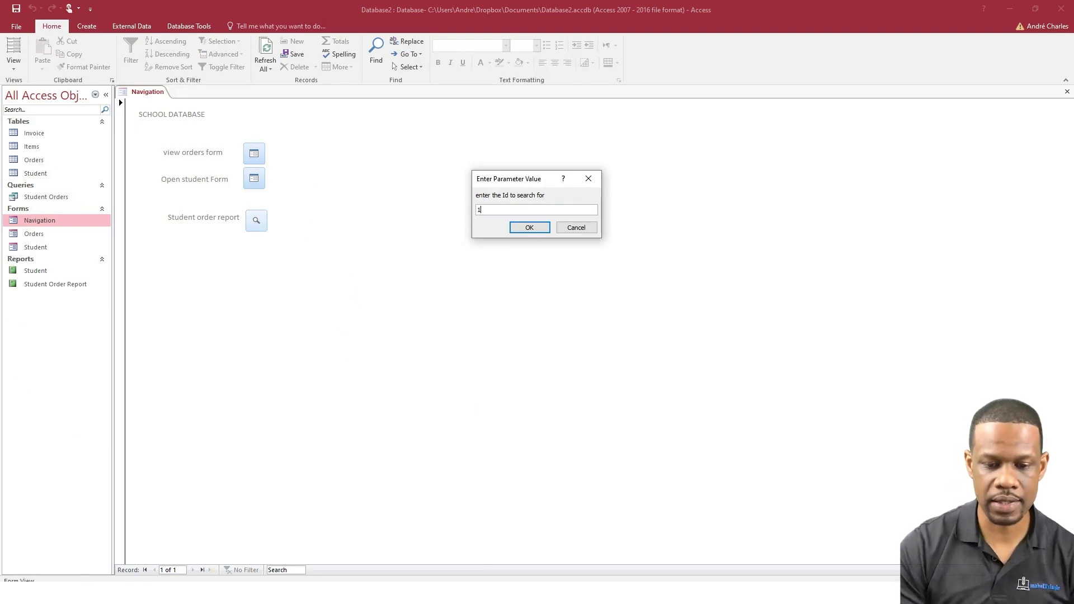
key(Return)
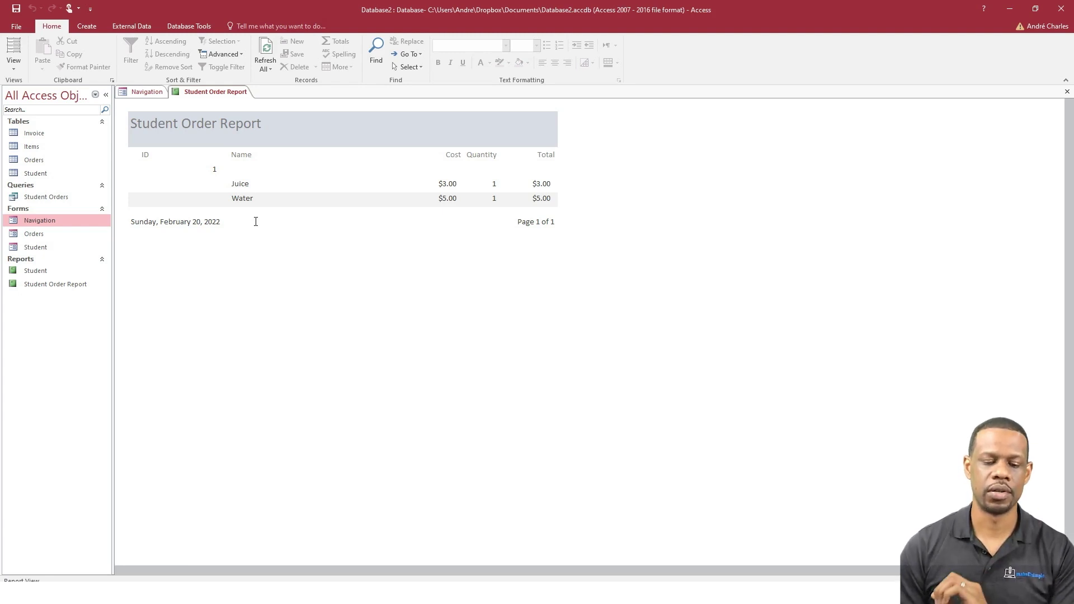
Check the database marking criteria in the syllabus PDF, and set Navigation as the current database's display form in the Access options
key(alt+Tab)
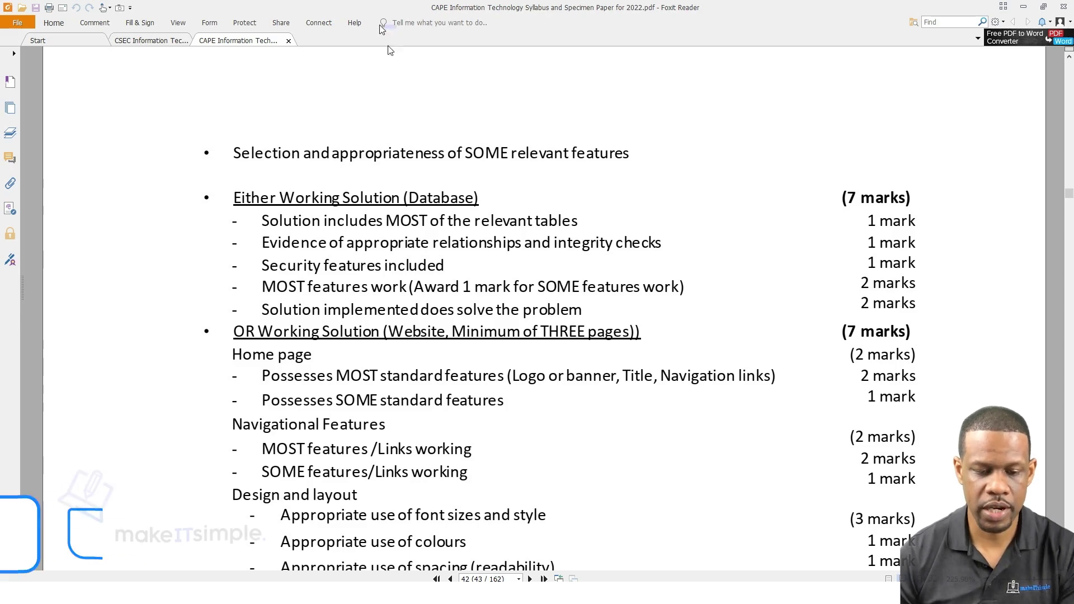
key(alt+Tab)
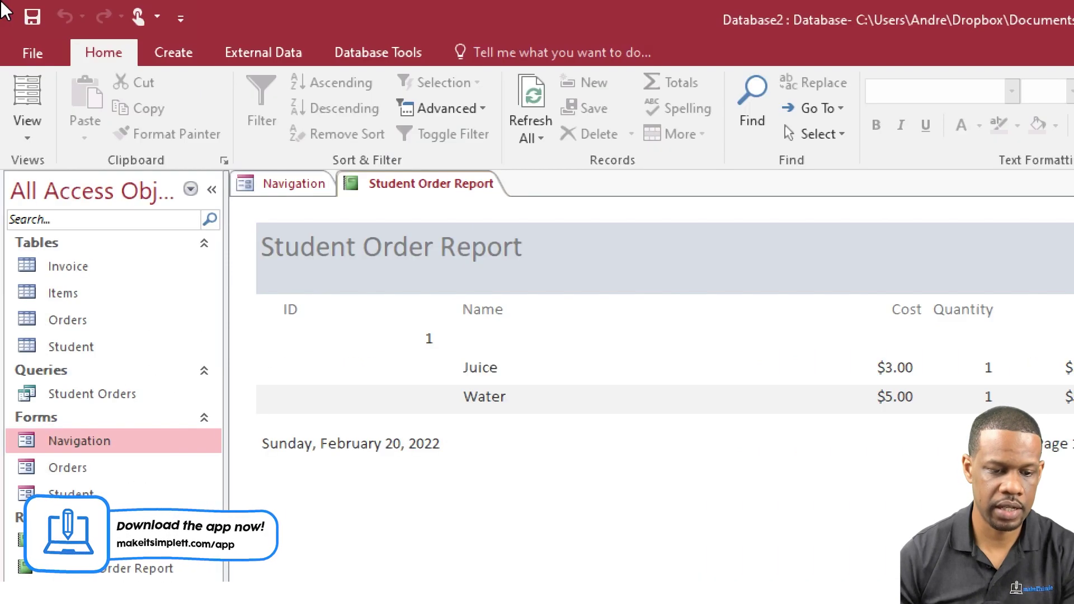
click(31, 51)
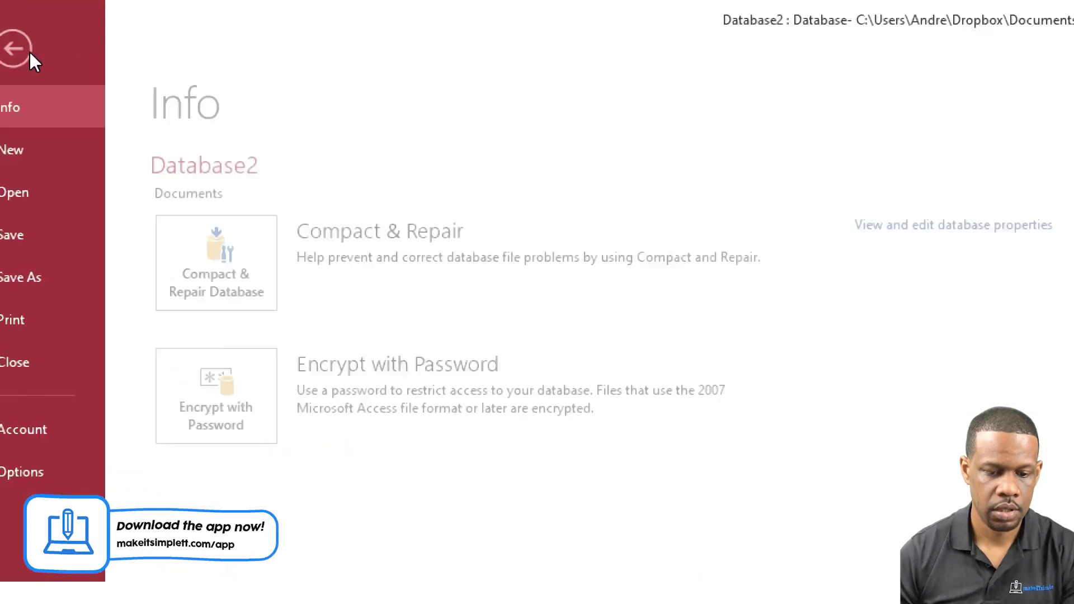
click(67, 472)
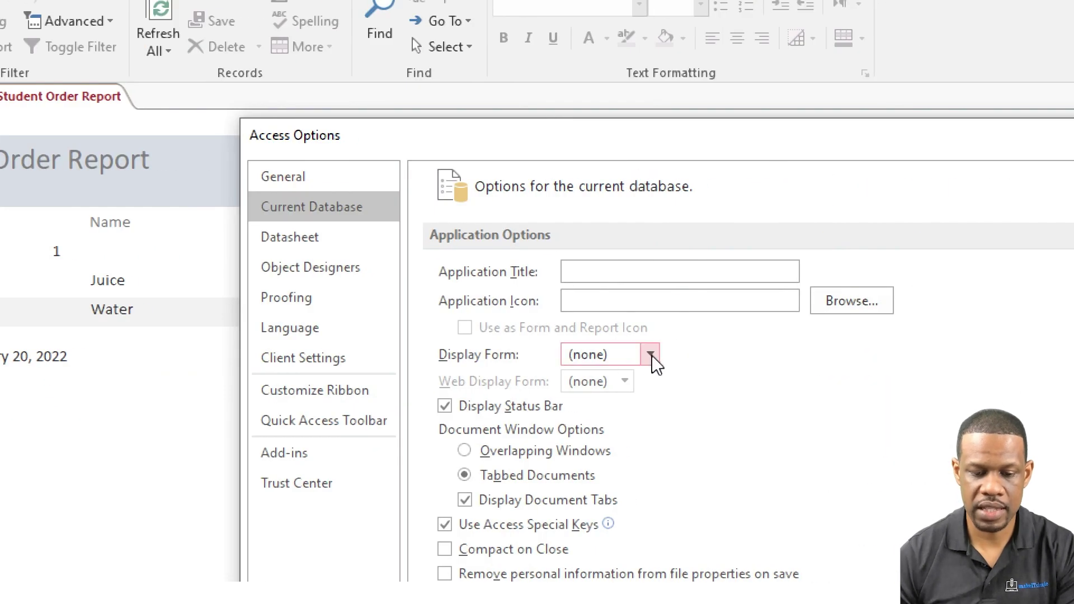
click(653, 358)
click(615, 398)
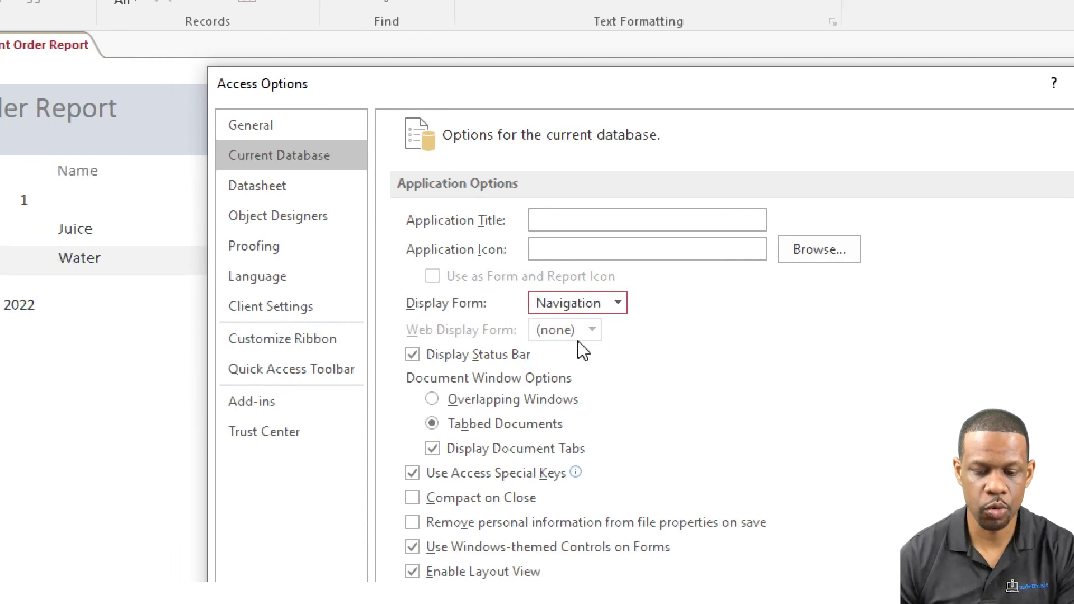
click(803, 532)
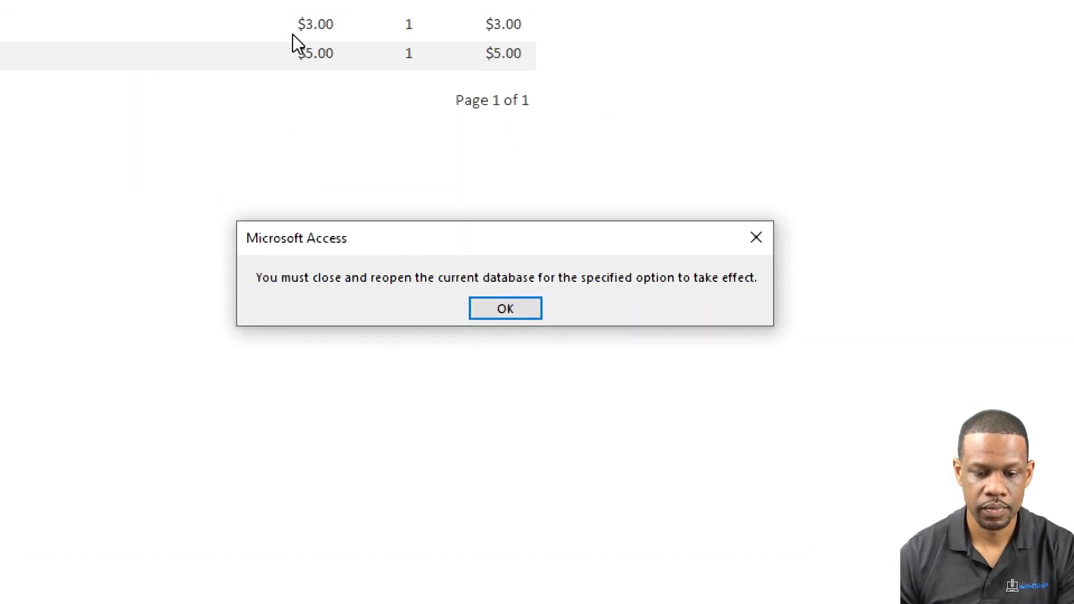
click(513, 312)
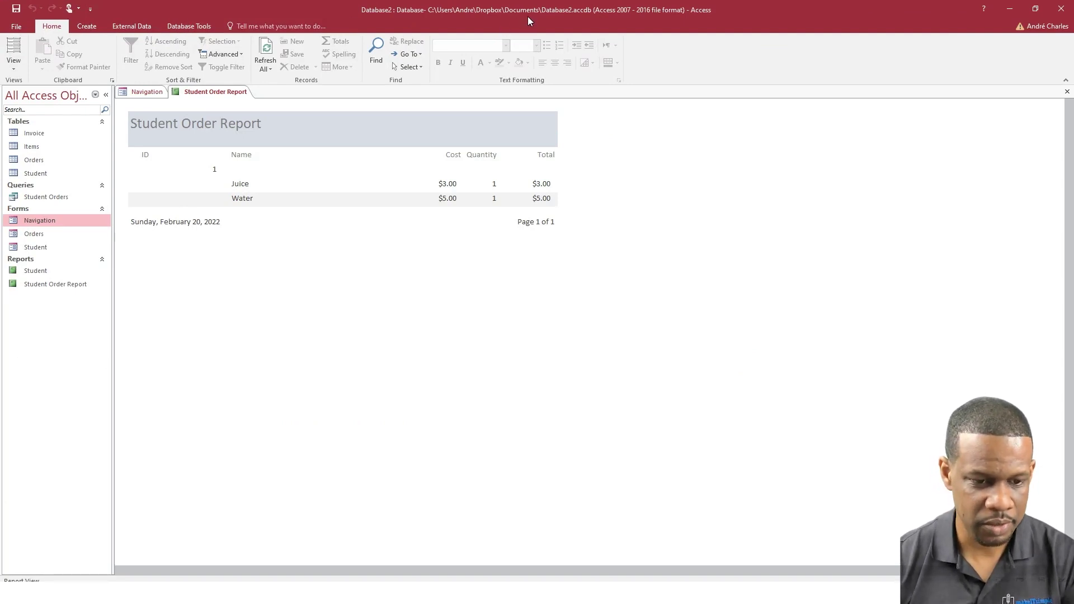
Try to encrypt the database with a password
click(16, 26)
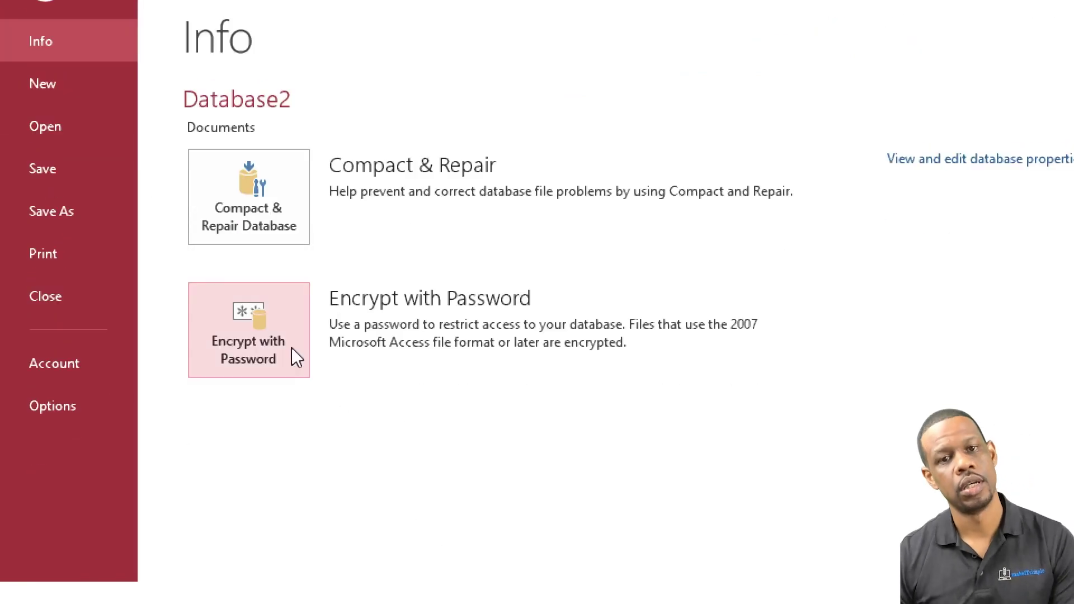
click(292, 350)
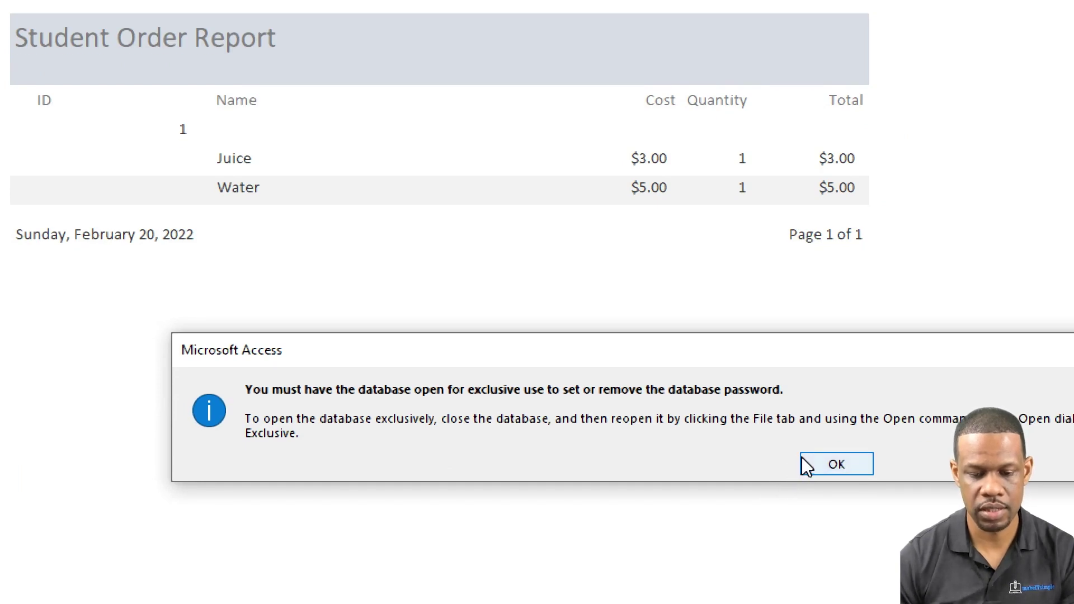
click(830, 464)
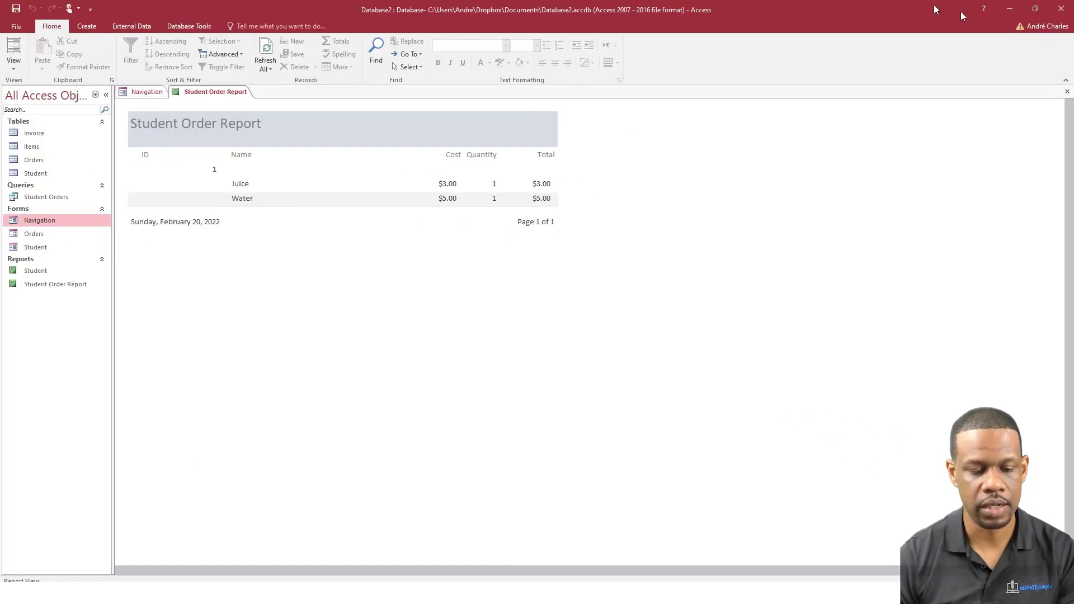
Close Access, saving the design changes to the Navigation form
click(1061, 10)
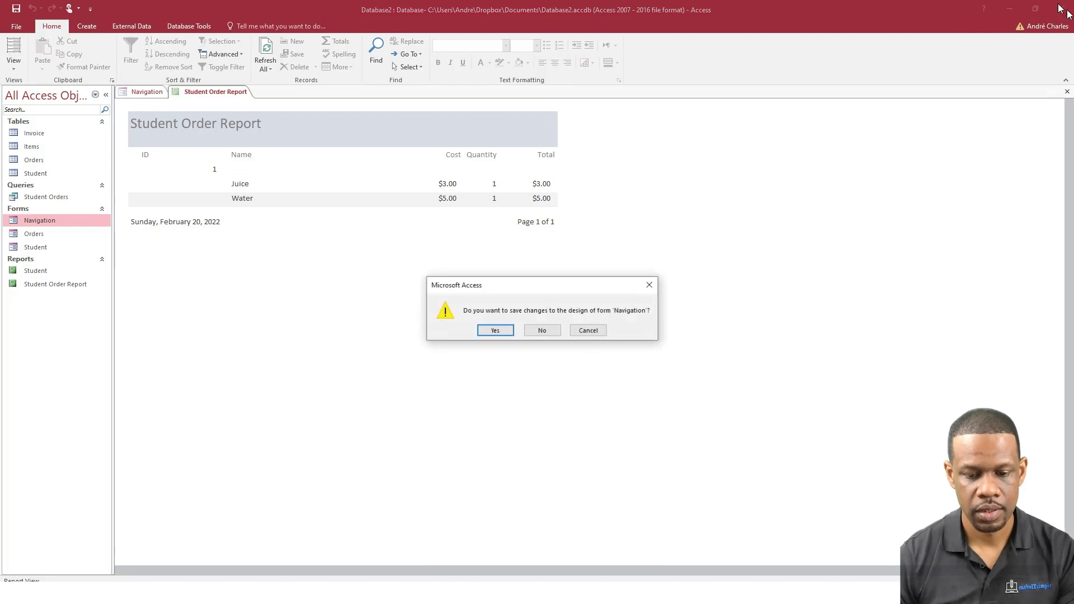
click(488, 331)
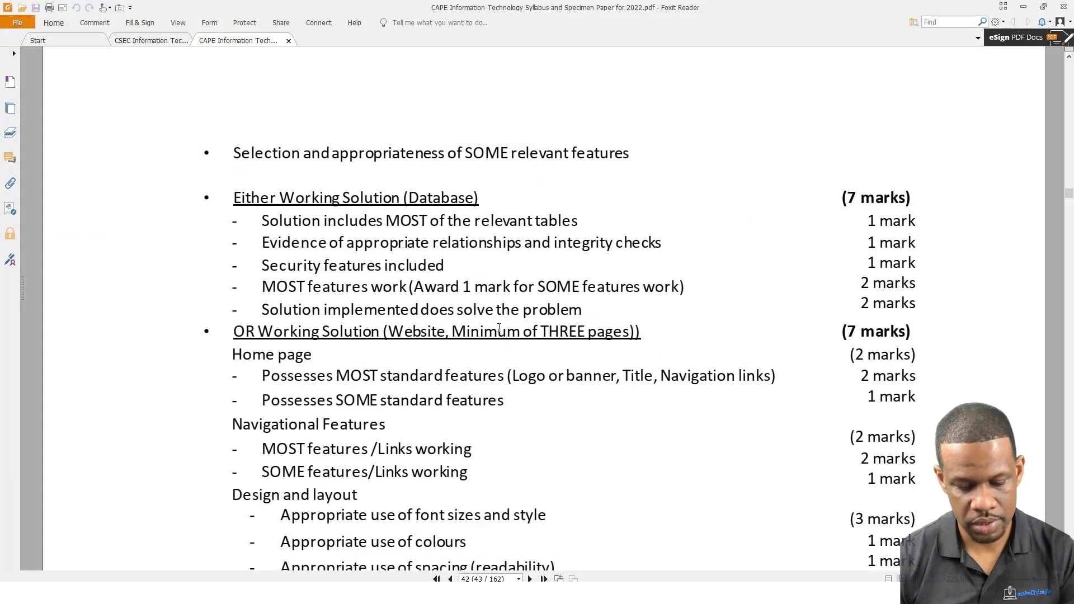
Find Database2.accdb in the Documents folder in File Explorer and try to open it from there
key(super)
text(documents)
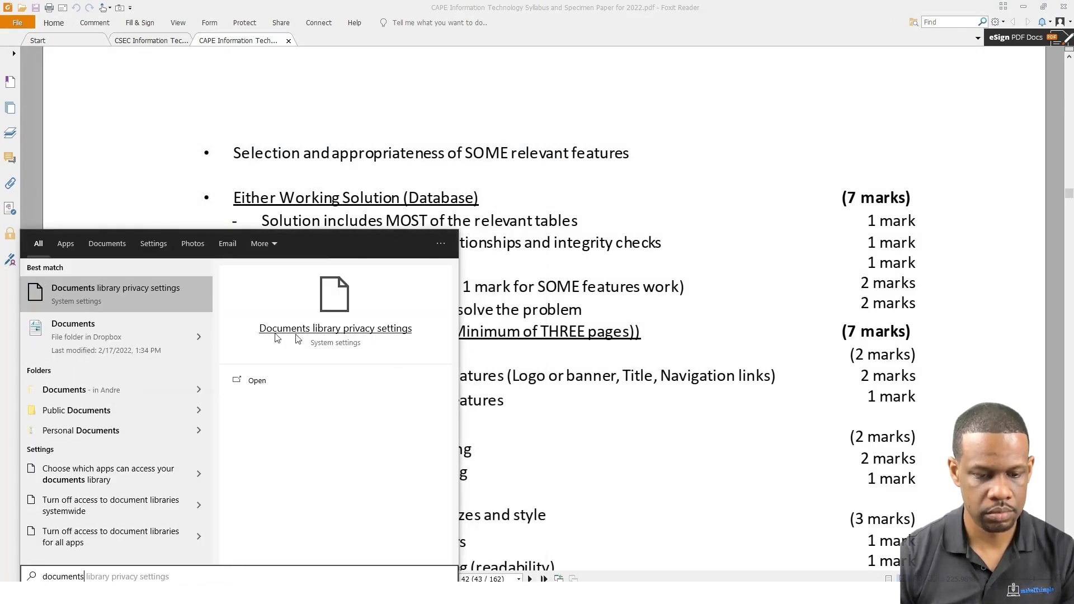
click(159, 344)
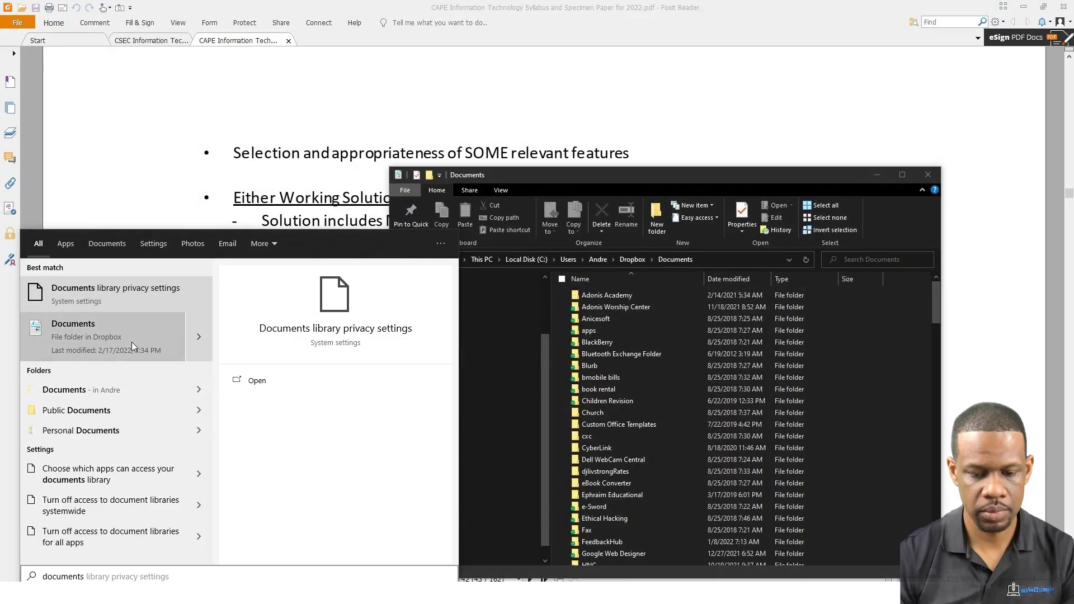
click(602, 442)
text(data)
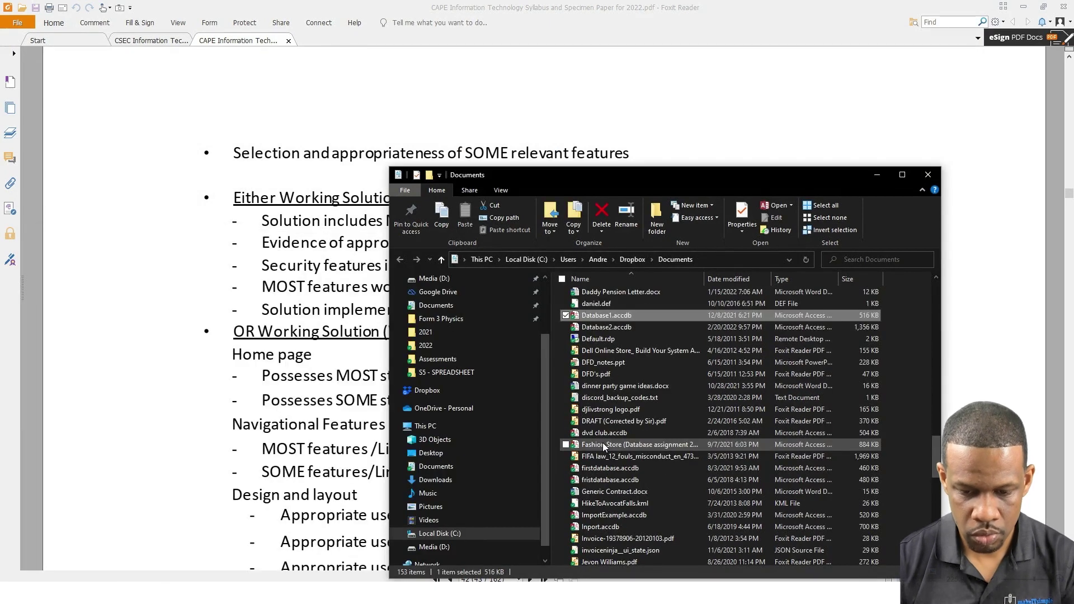
click(628, 326)
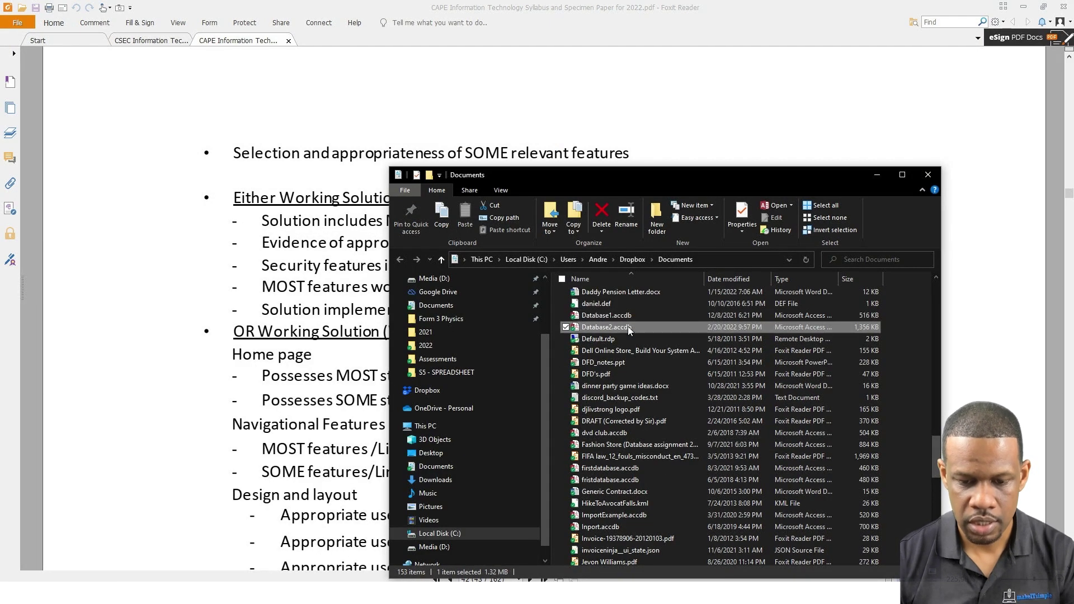
right_click(620, 328)
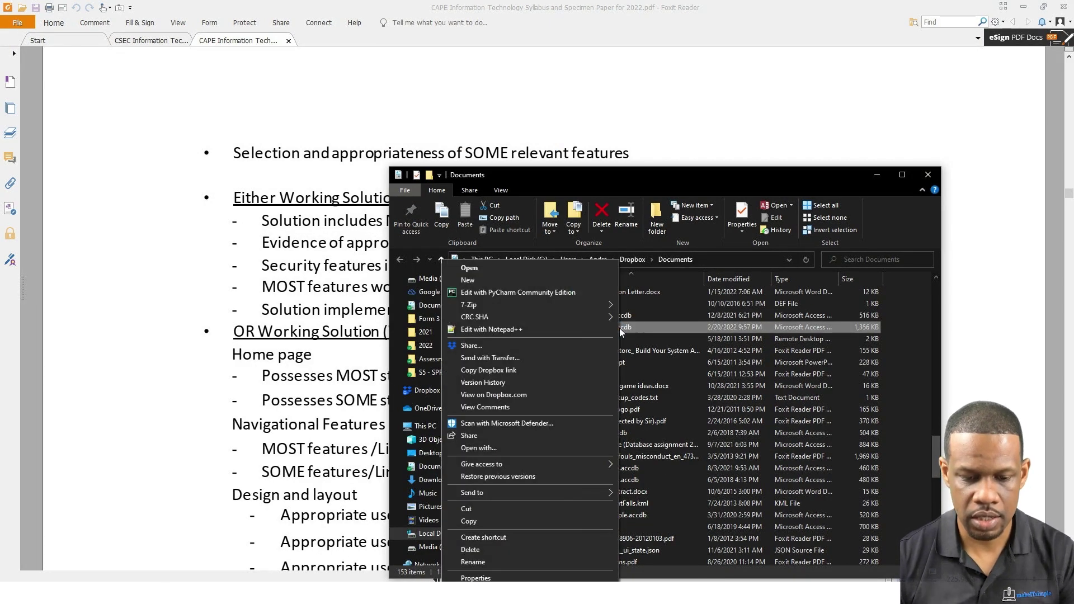
click(549, 271)
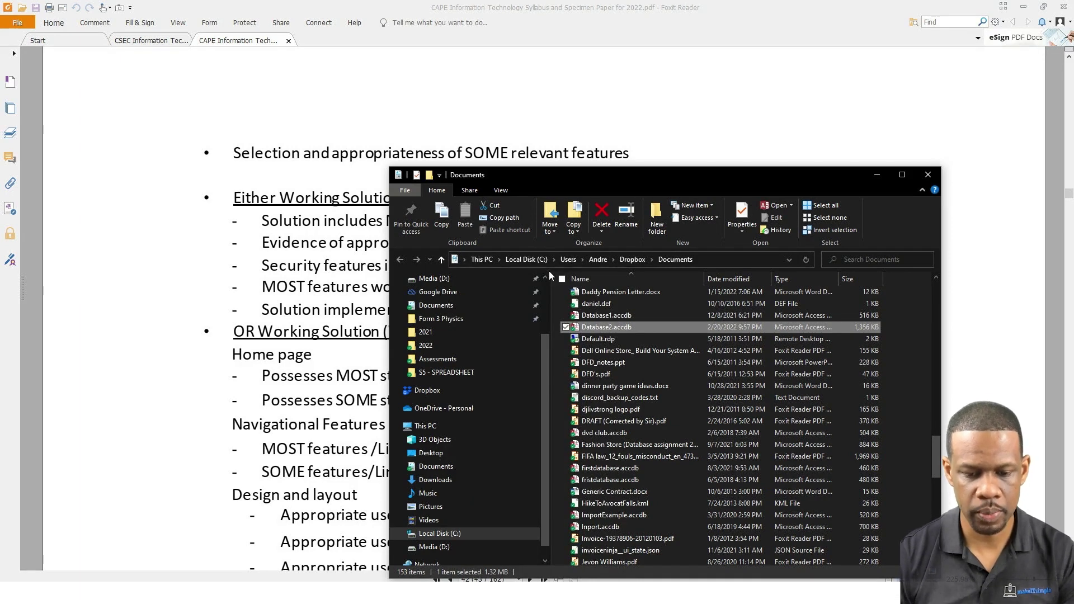
Start Access and open Database2.accdb from the recent files
key(super)
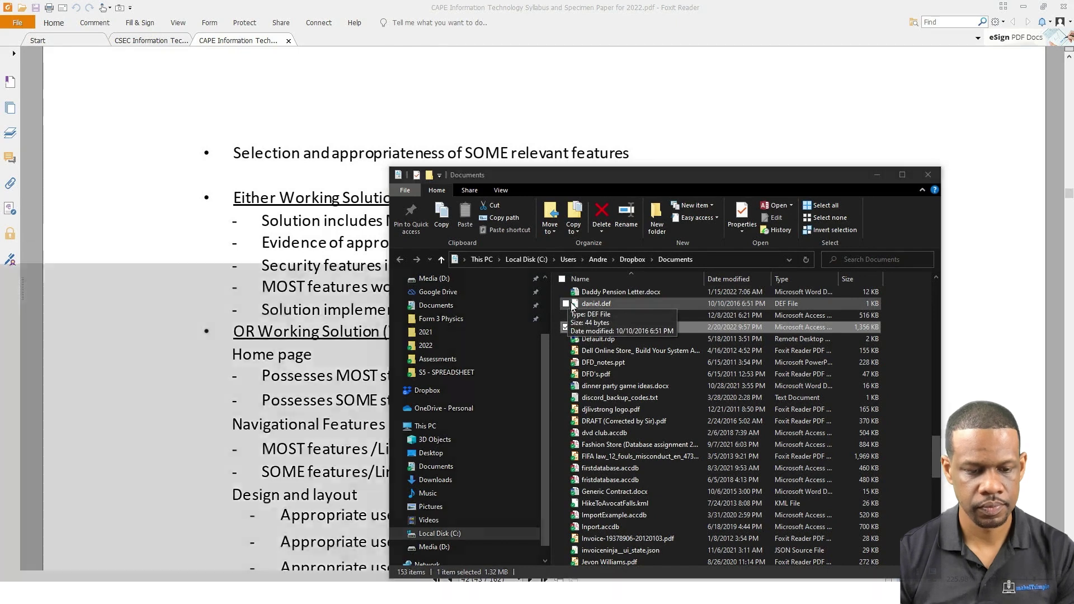
text(access)
key(Return)
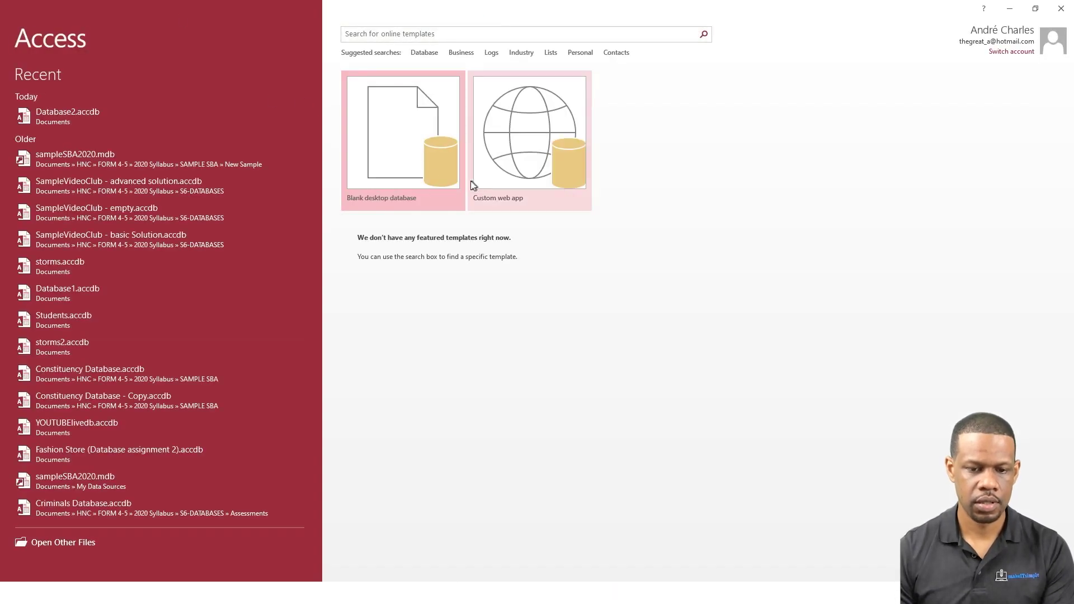
click(81, 112)
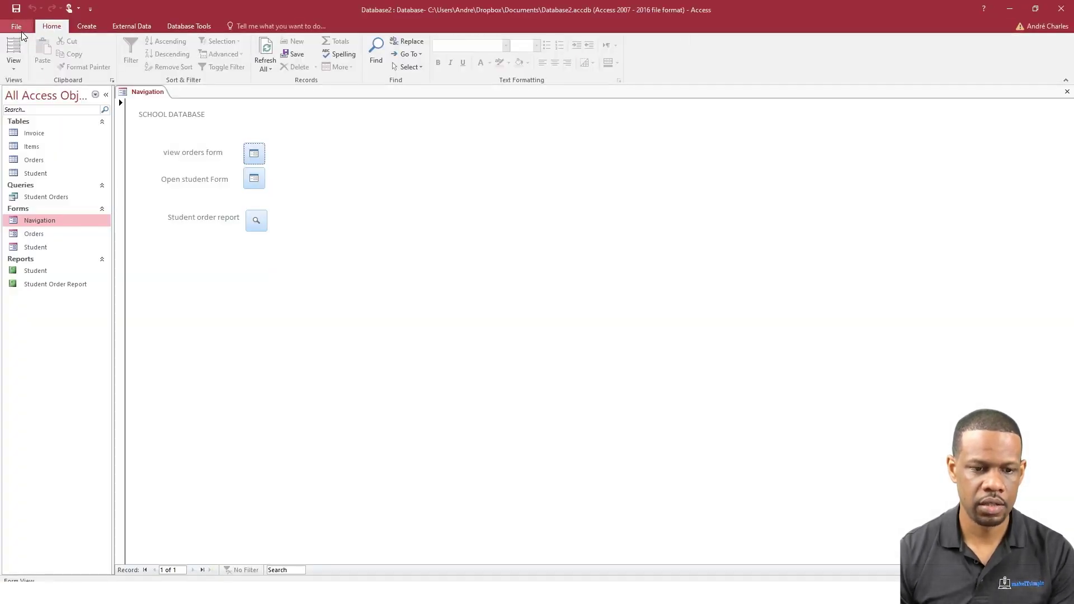
Reopen Database2.accdb from the Documents folder in exclusive mode
click(21, 32)
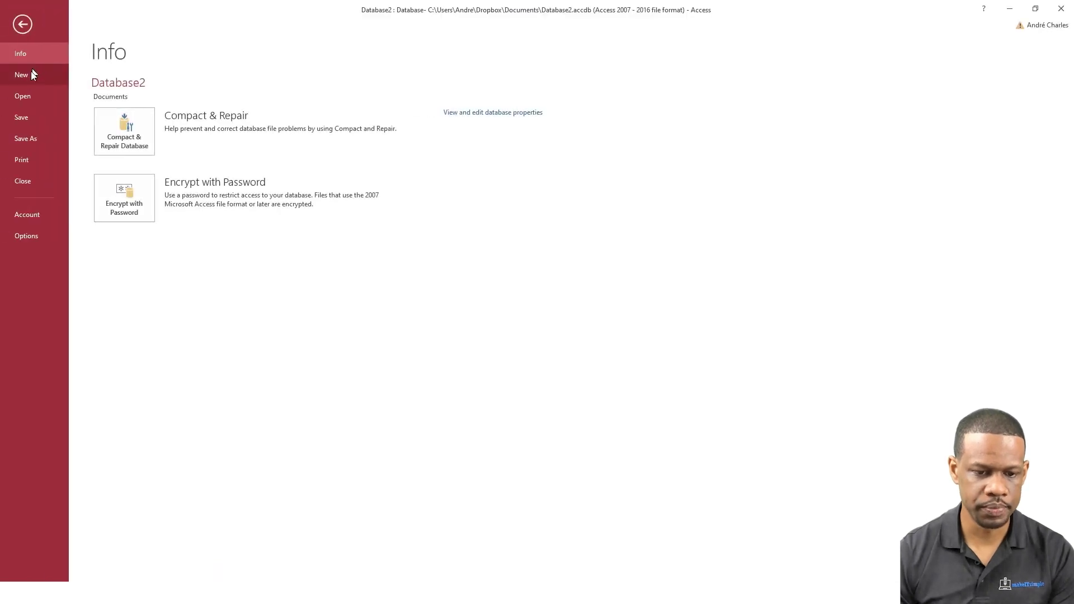
click(28, 100)
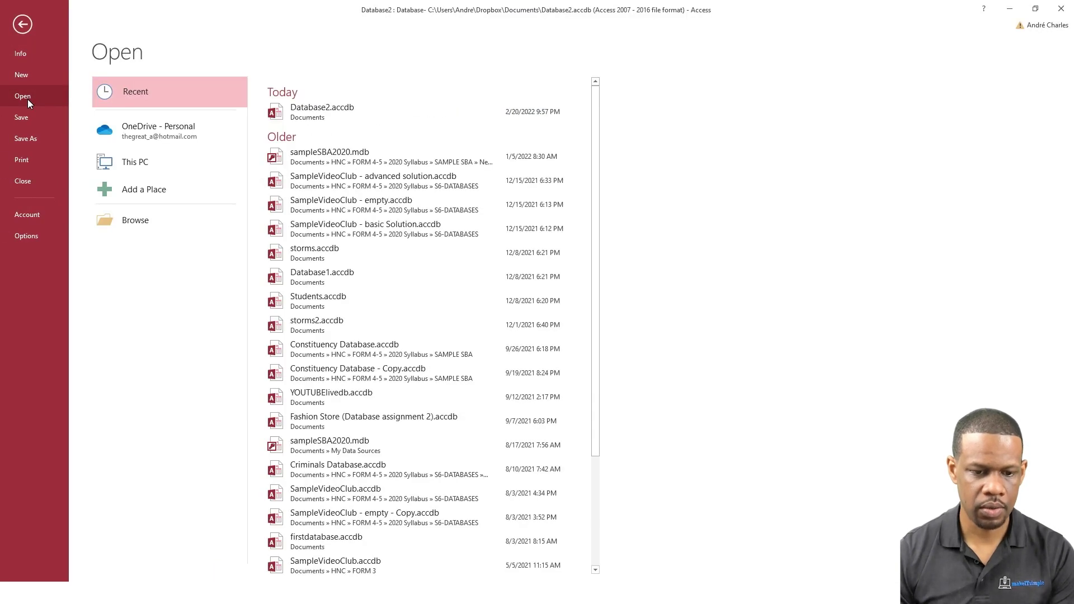
click(152, 215)
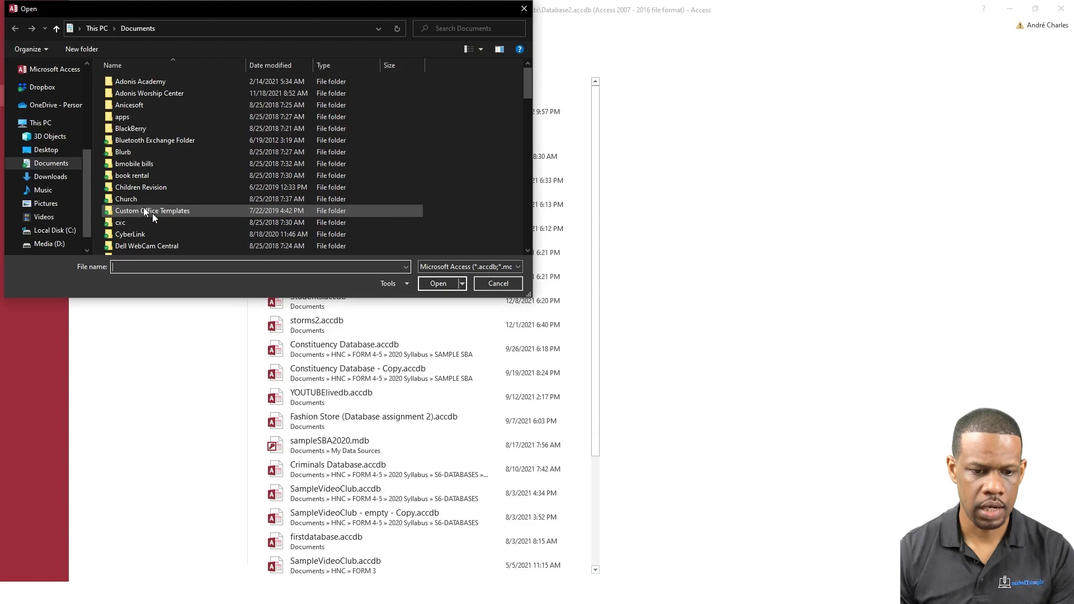
click(210, 163)
text(da)
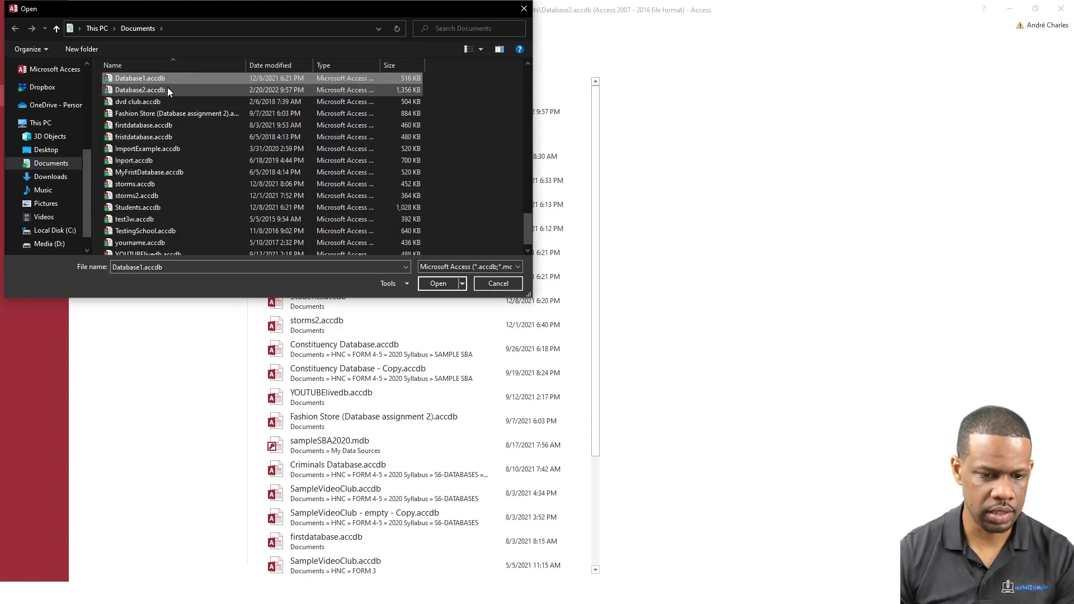
click(163, 89)
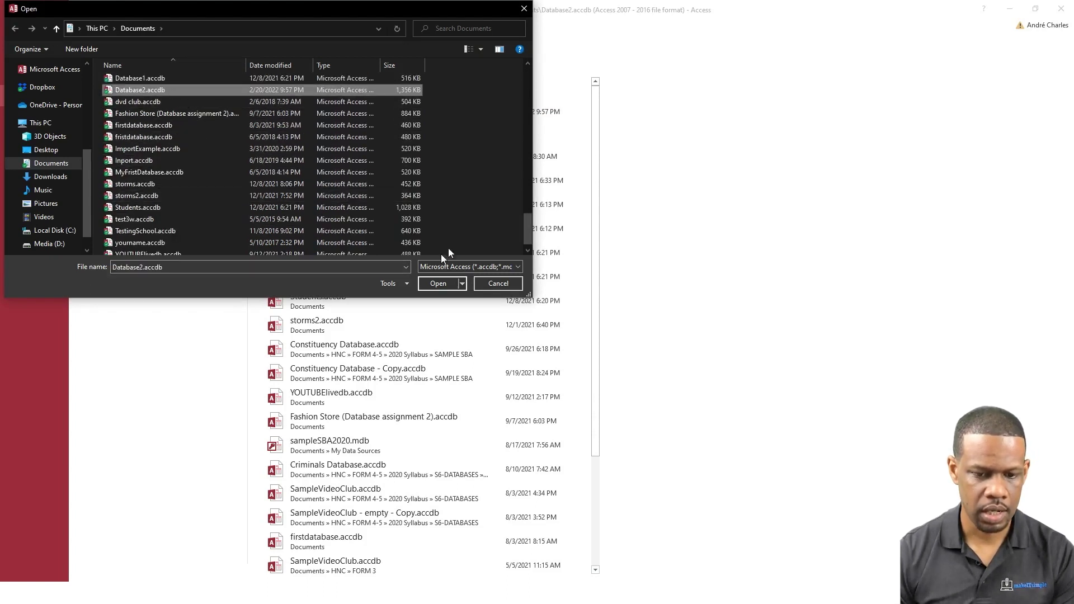
click(461, 285)
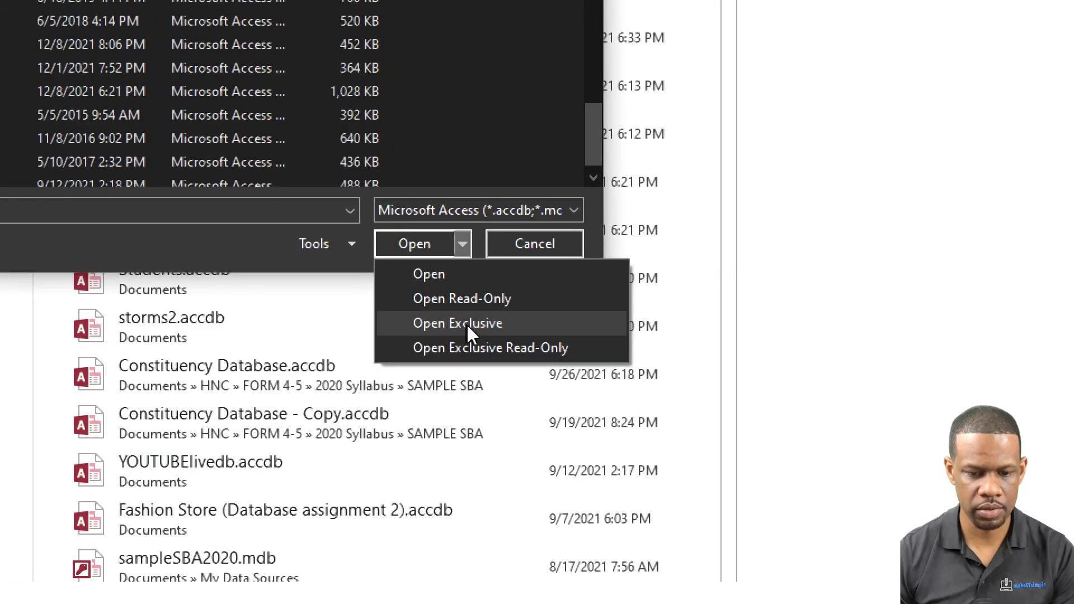
click(468, 321)
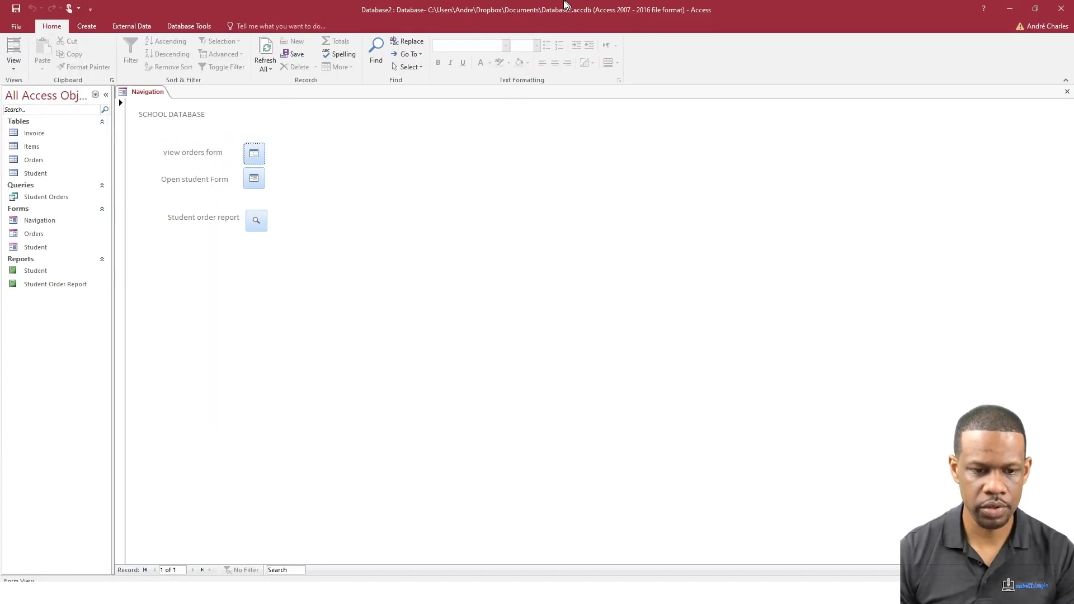
Encrypt the database with a password, entering it in both the Password and Verify fields, and close Access
click(17, 26)
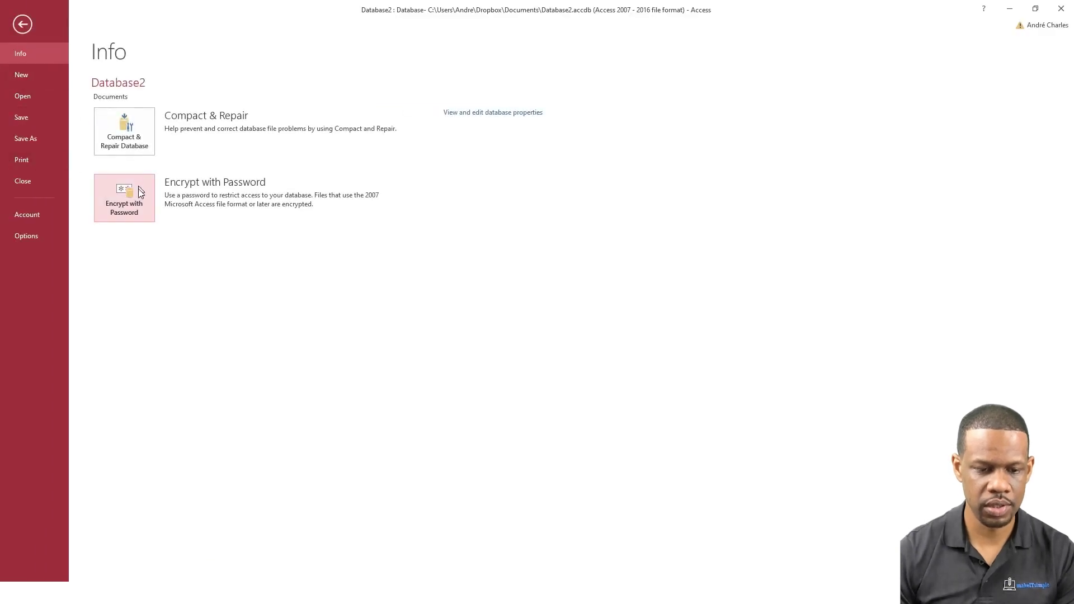
click(140, 202)
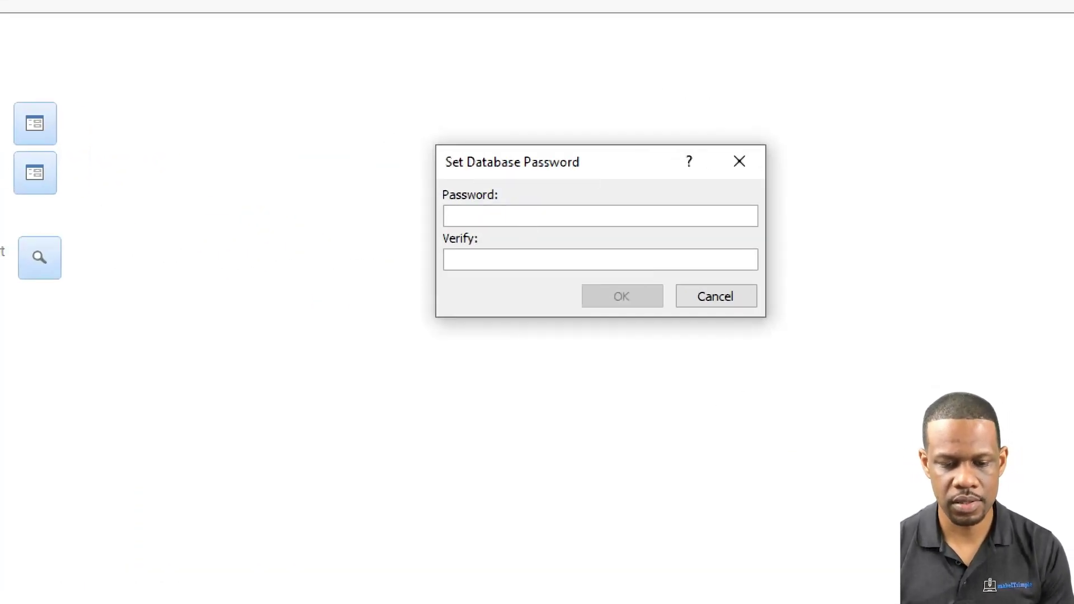
text(*******)
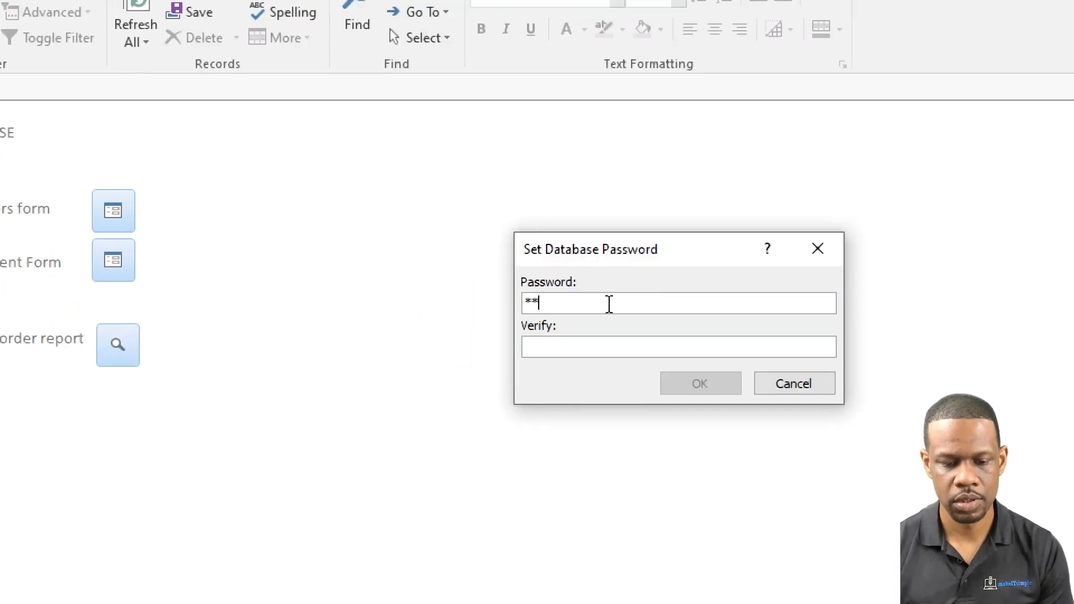
key(Tab)
text(*******)
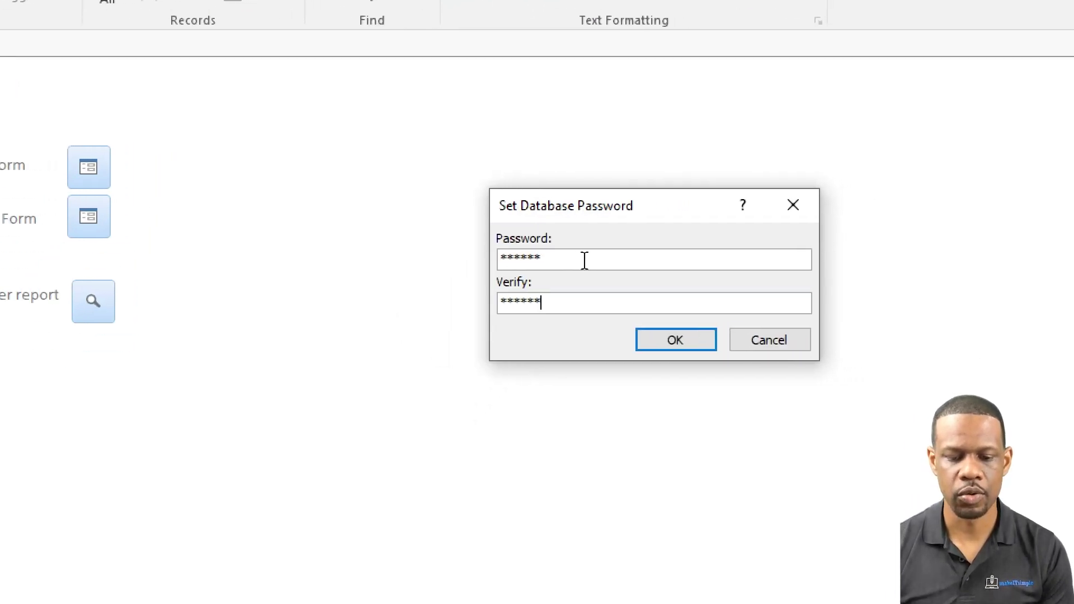
click(709, 339)
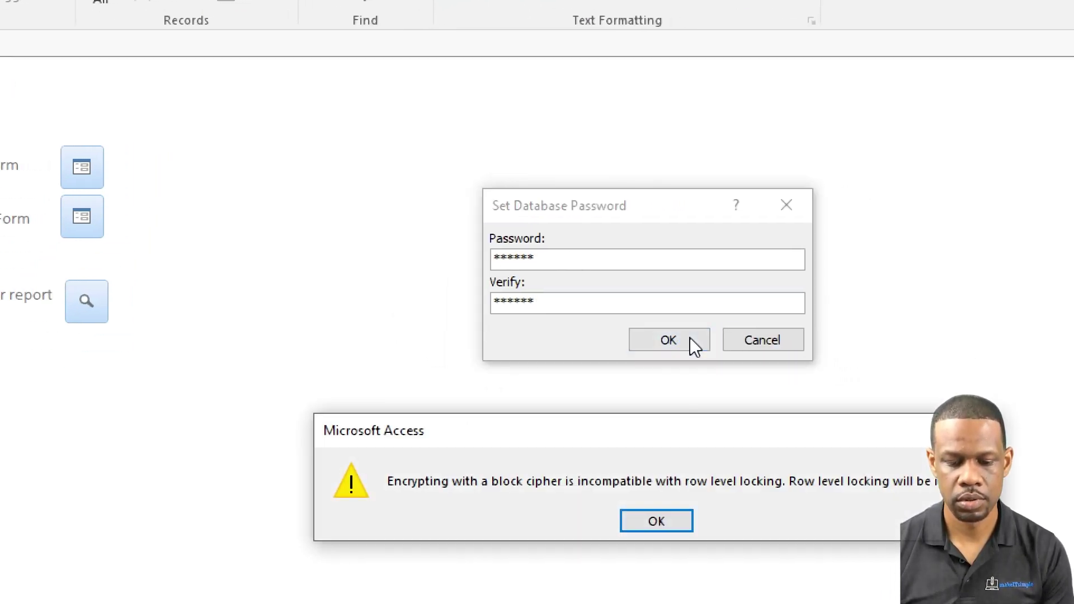
click(656, 522)
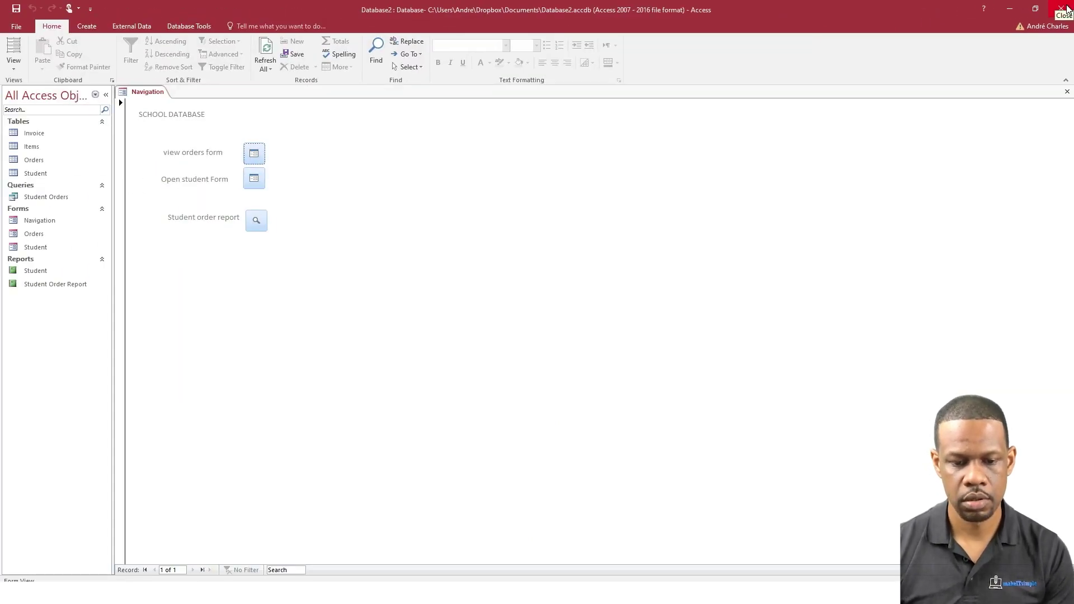
click(1068, 9)
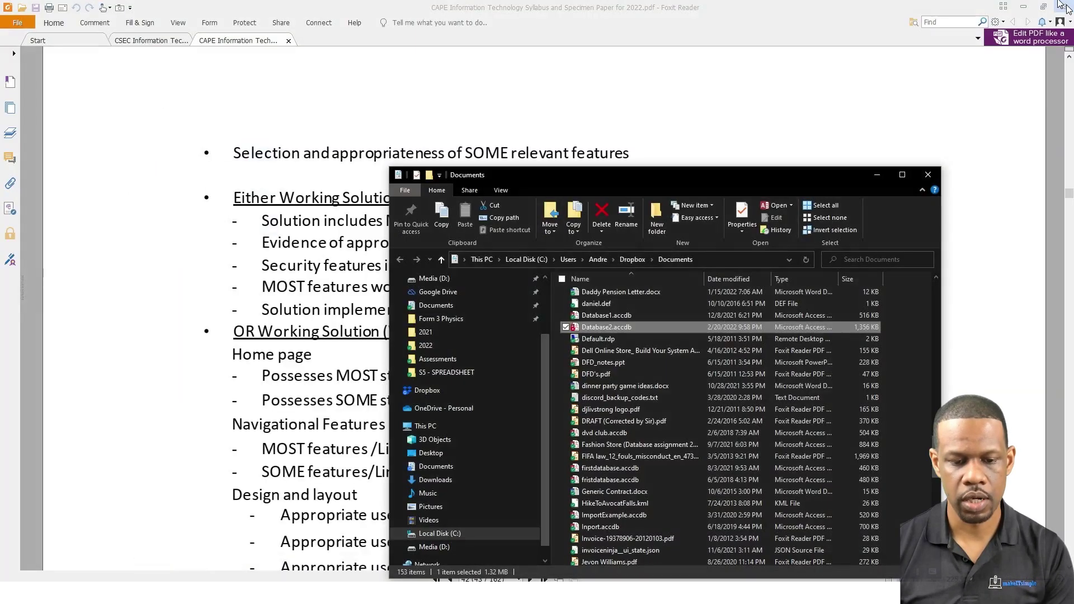
Reopen the encrypted Database2.accdb from the Documents folder, entering the database password
click(332, 273)
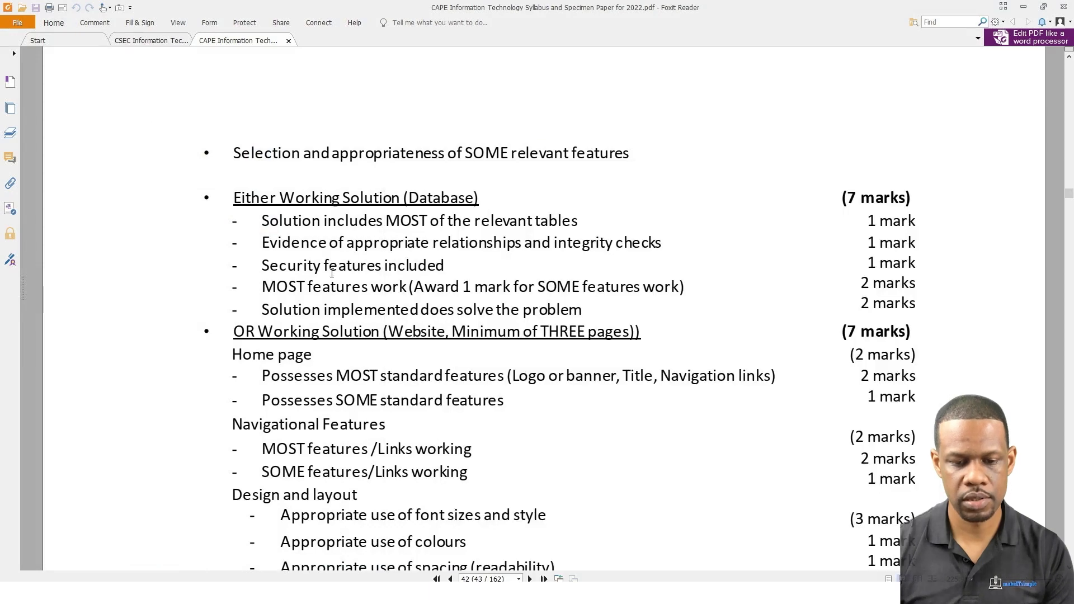
key(alt+Tab)
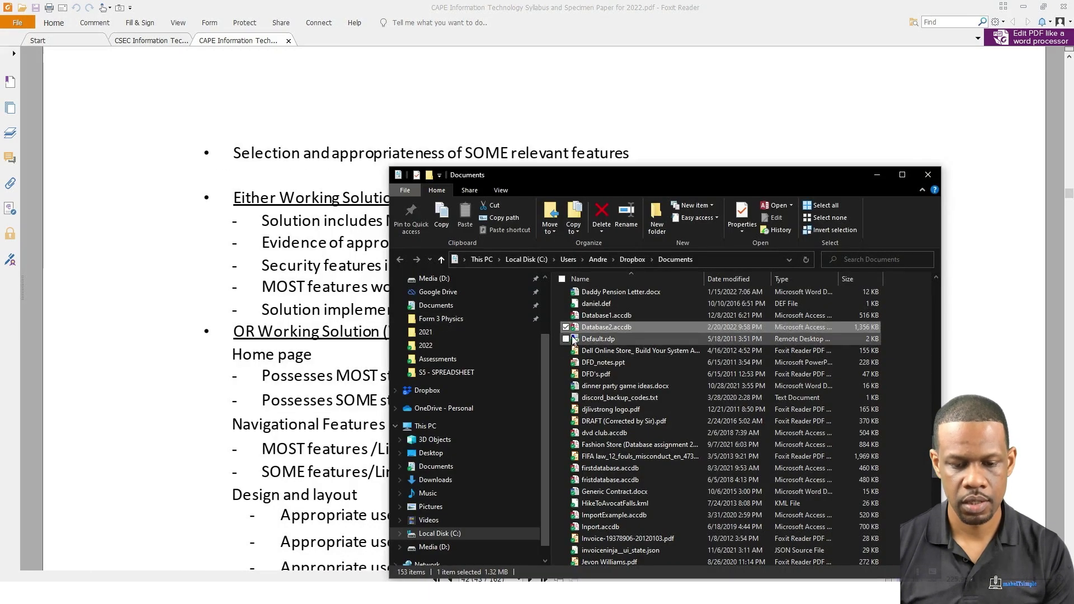
double_click(606, 331)
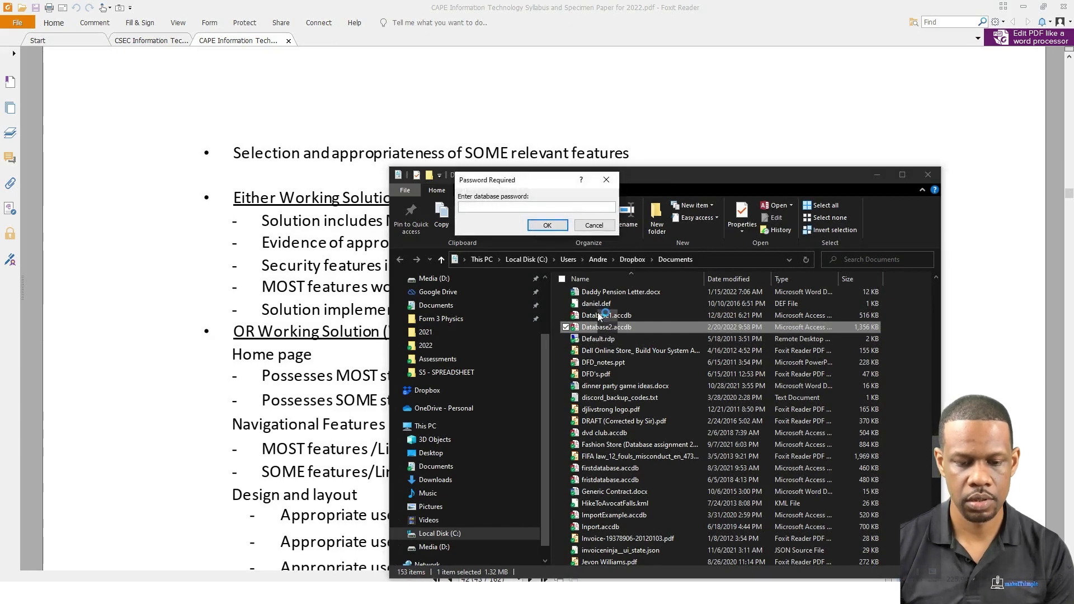
text(*****)
key(Return)
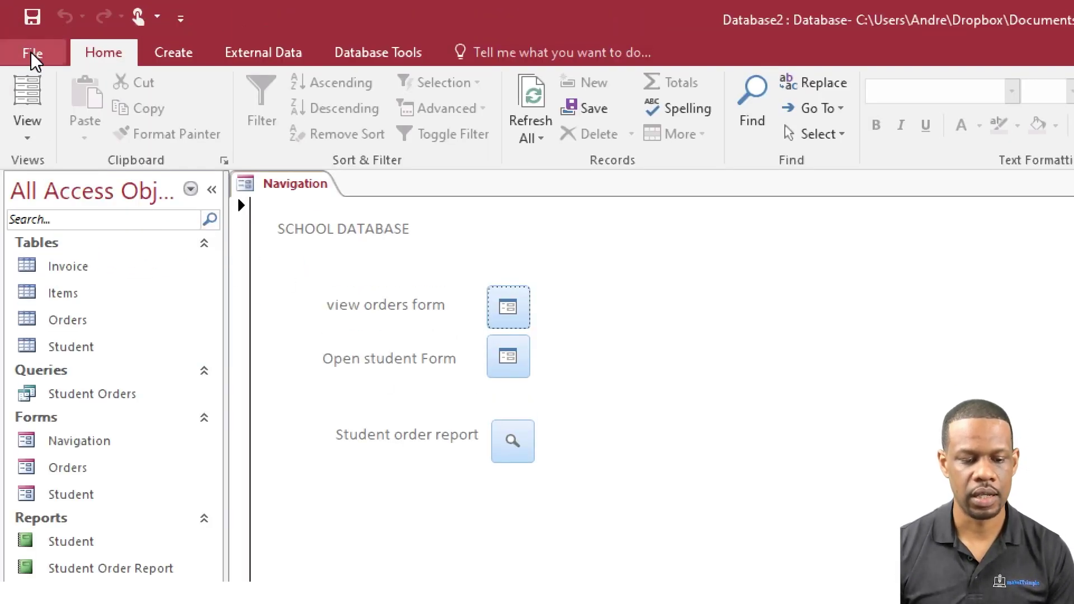
click(31, 51)
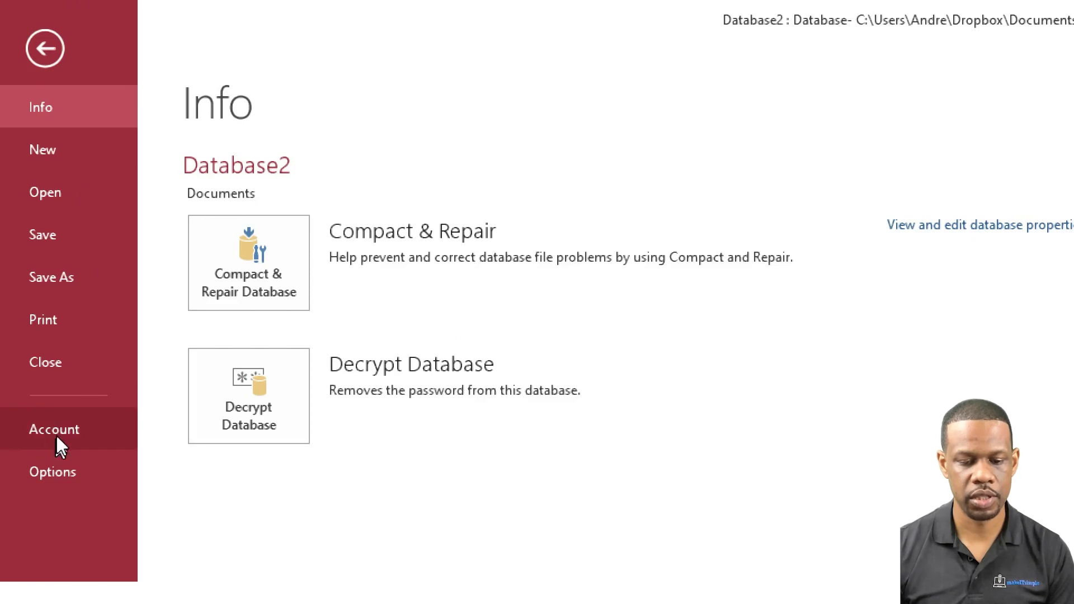
click(52, 476)
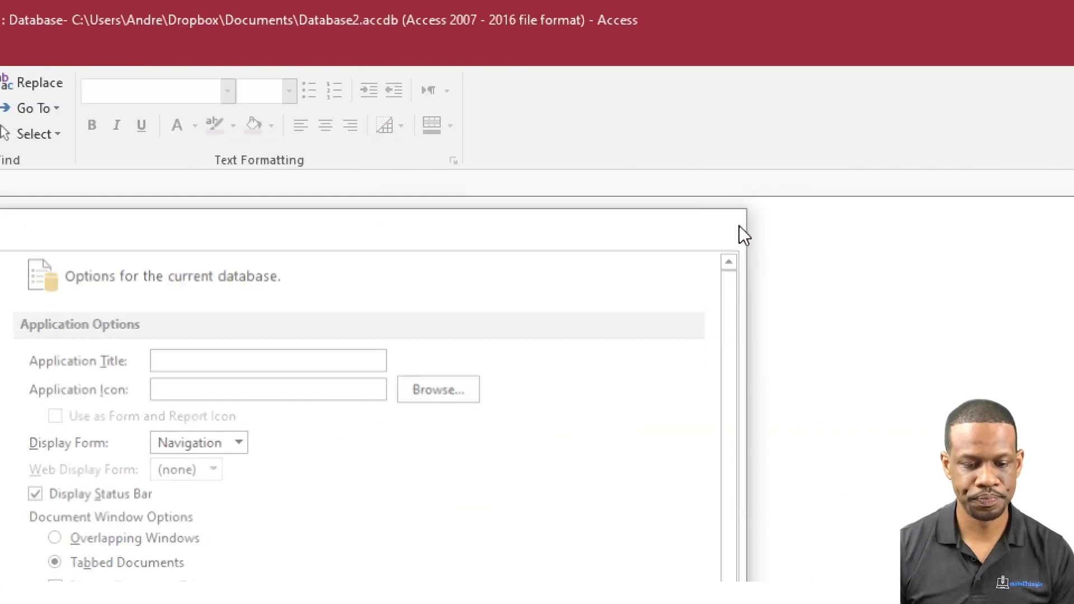
click(742, 224)
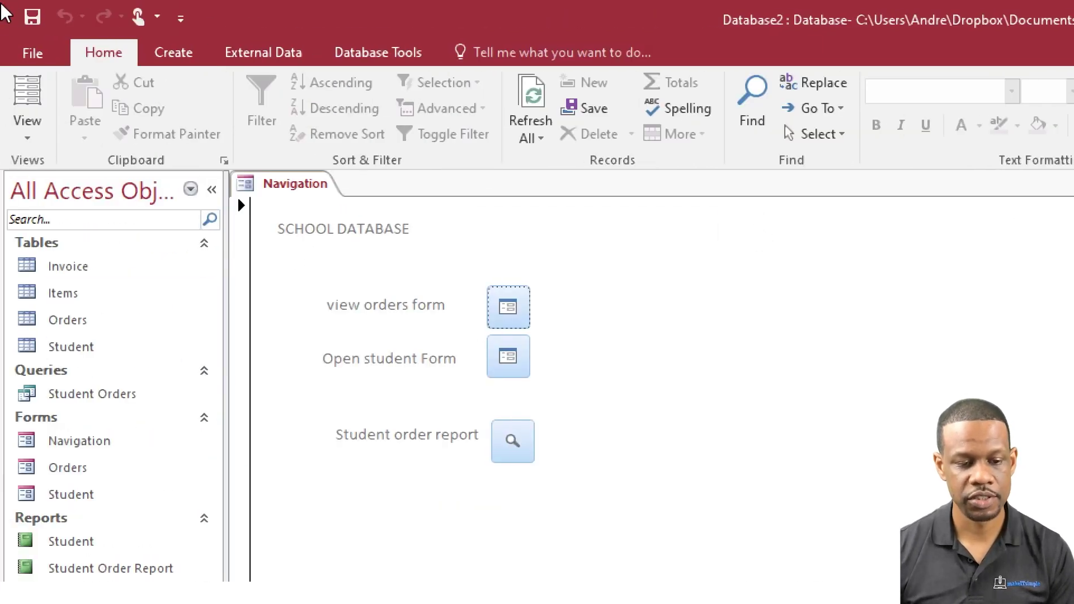
In Layout View, insert Capture.PNG from the makeITsimple logos folder into the Navigation form and move it to the right of the buttons
click(32, 127)
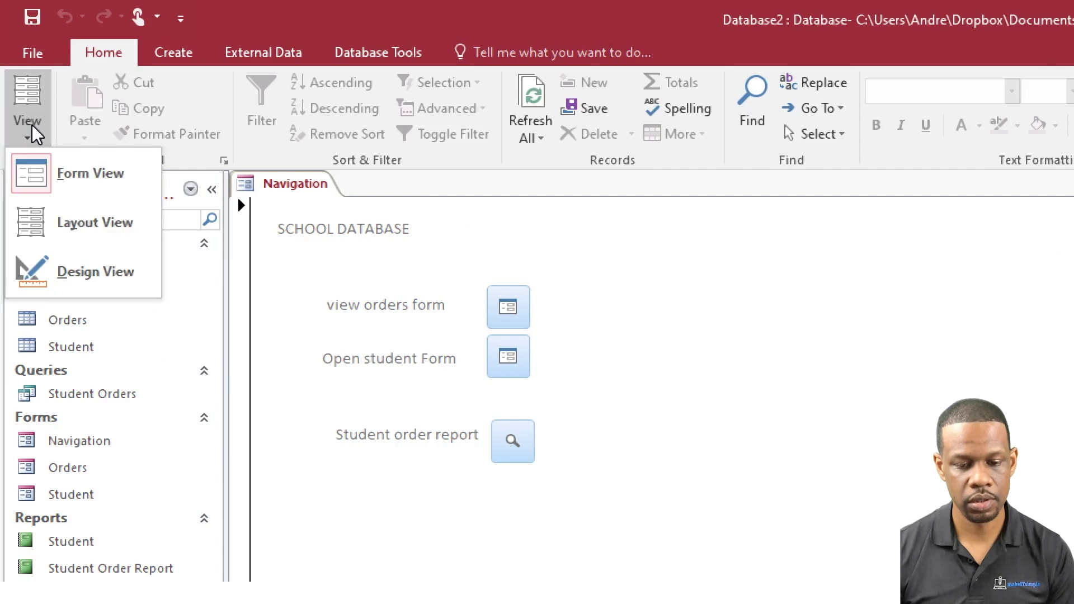
click(80, 223)
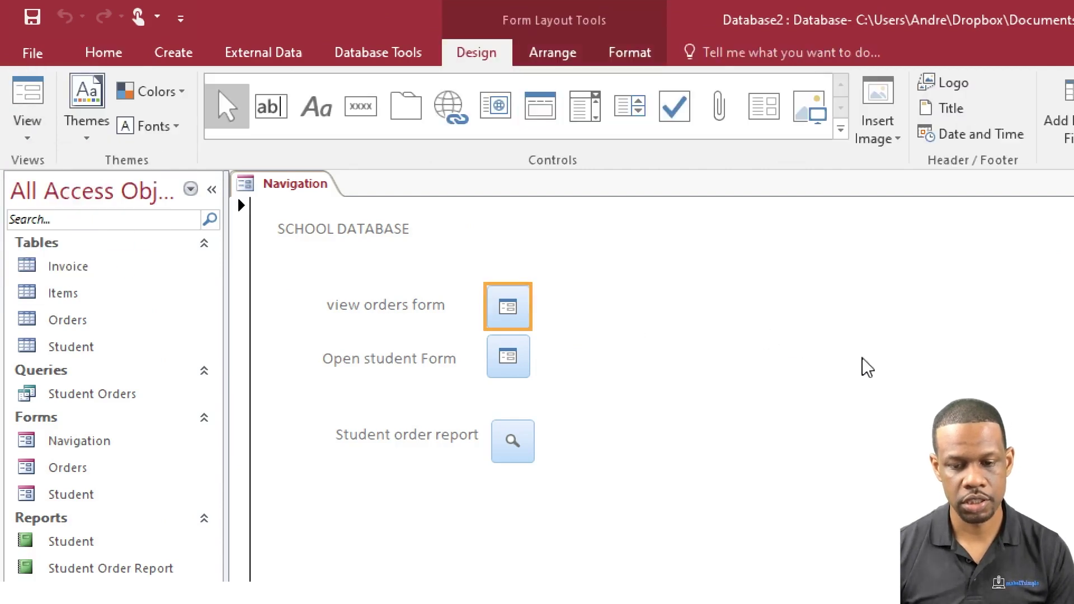
click(987, 357)
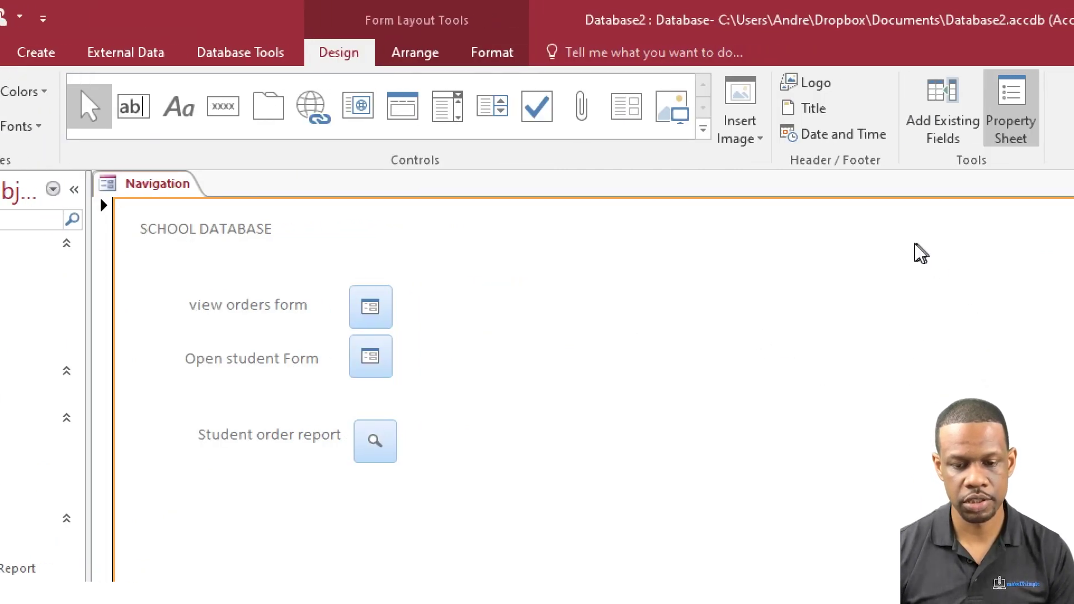
click(760, 140)
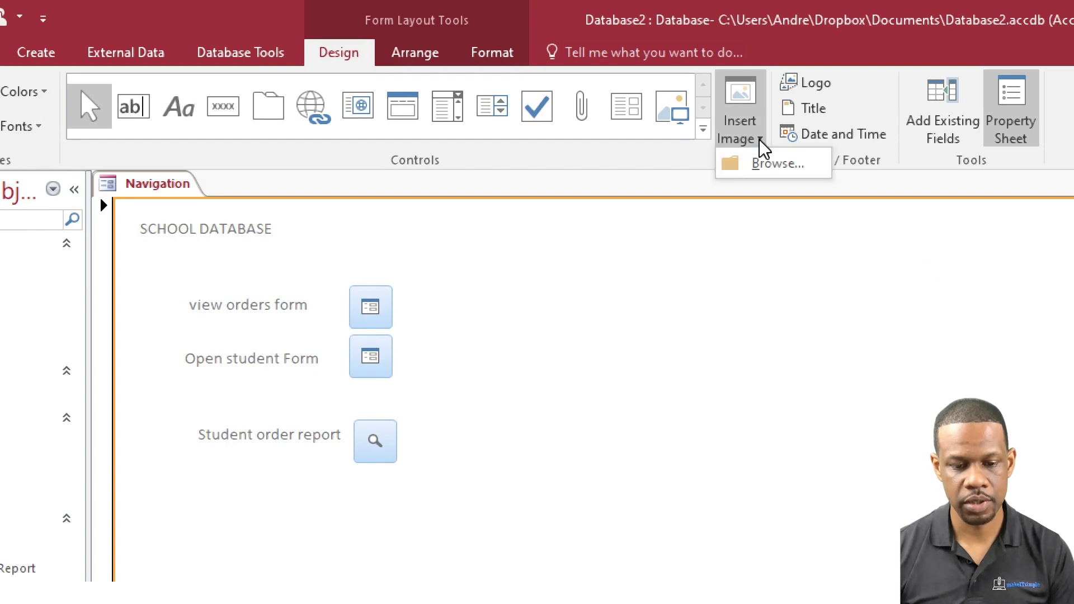
click(756, 167)
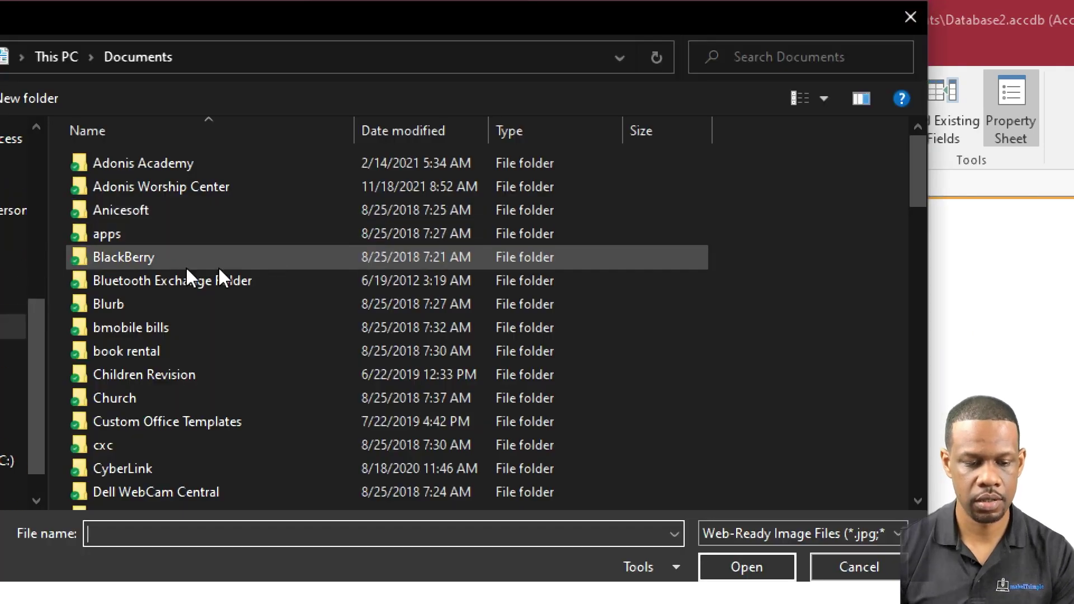
scroll(140, 264, down, 10)
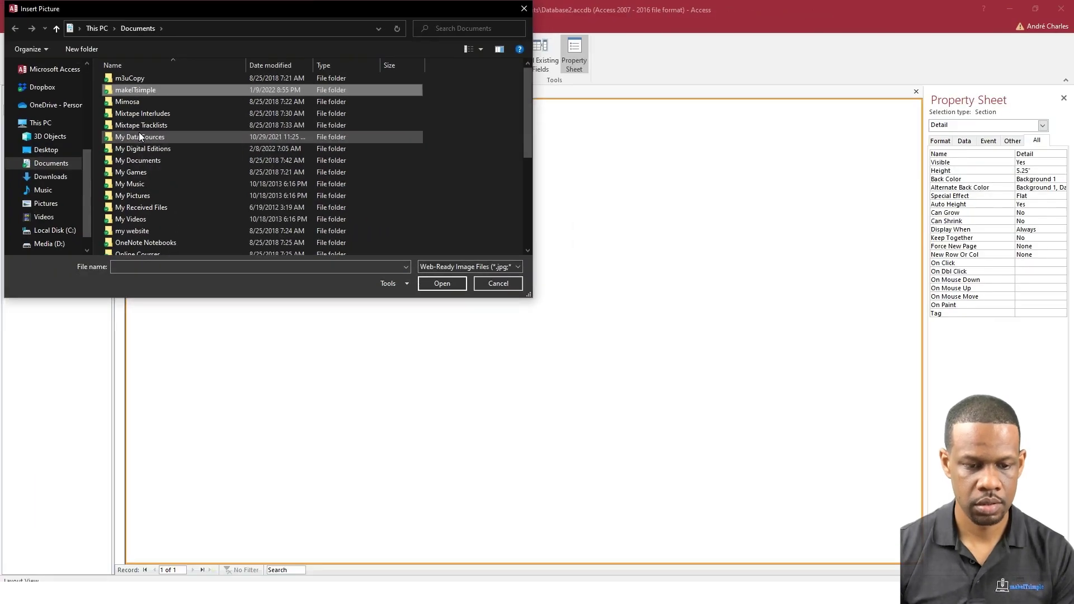
key(Return)
double_click(138, 134)
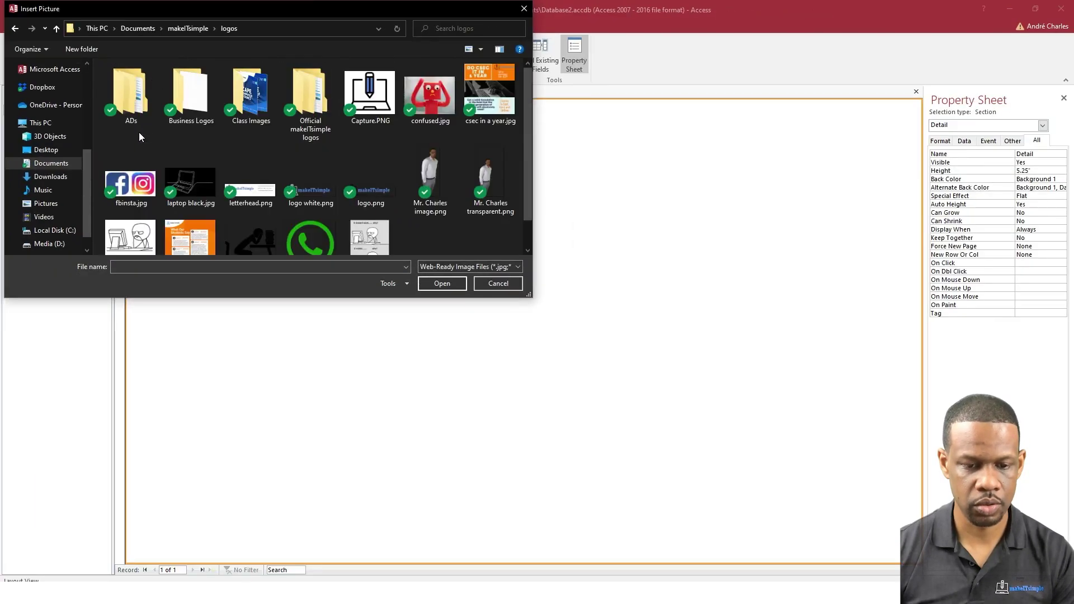
double_click(370, 107)
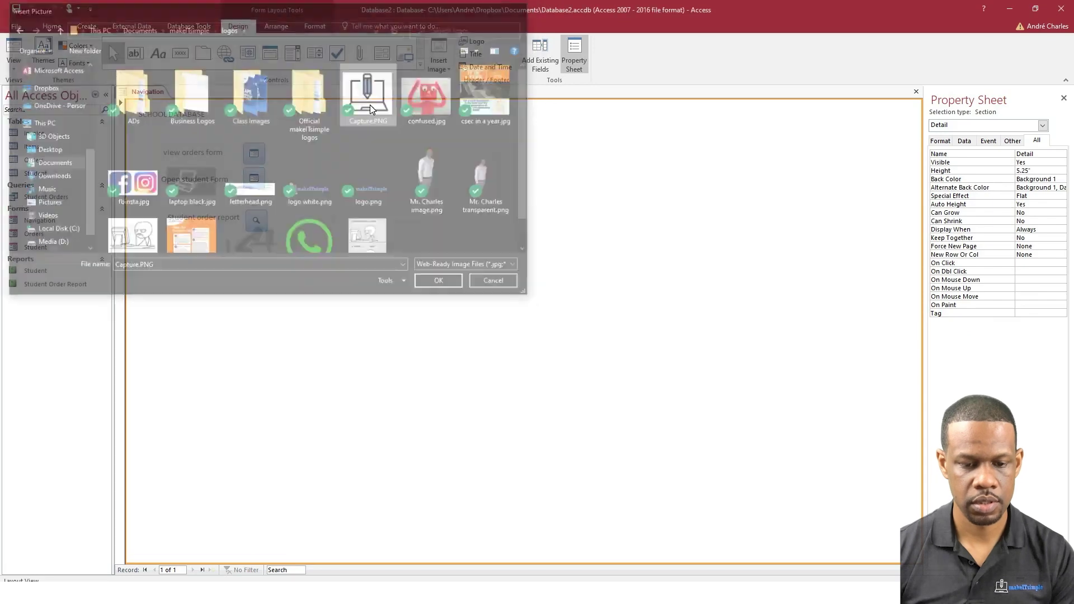
click(364, 197)
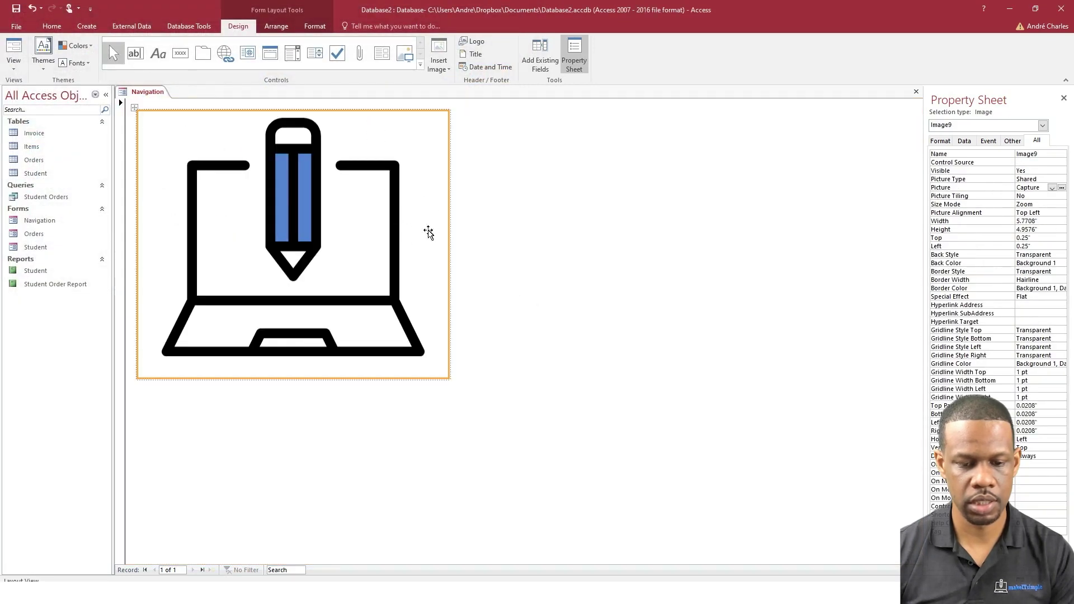
drag(350, 218, 549, 215)
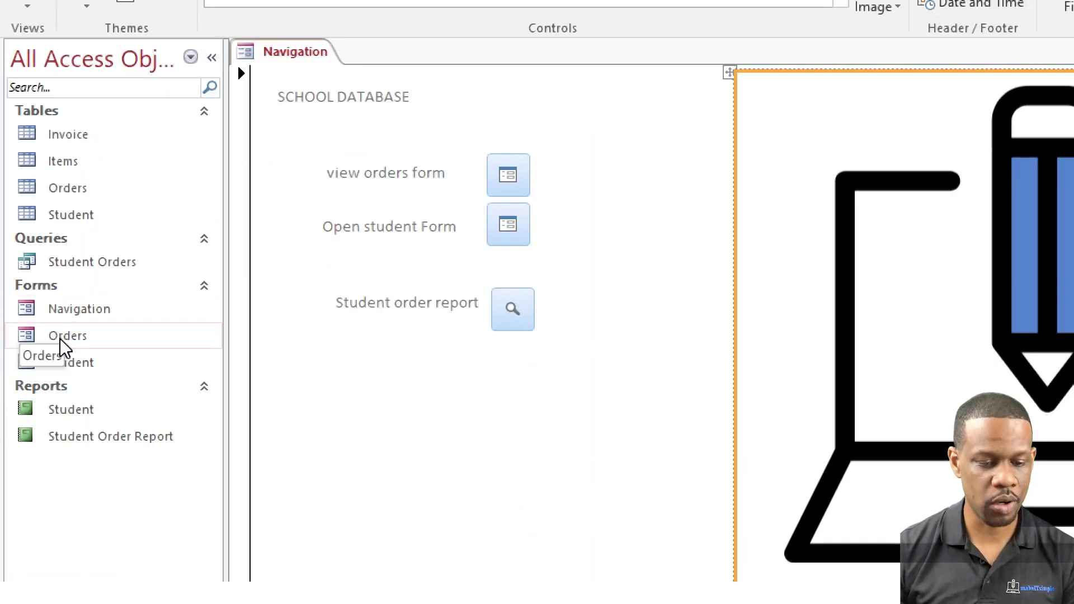
Open the Orders and Student forms and show the Student form in Design View
double_click(62, 339)
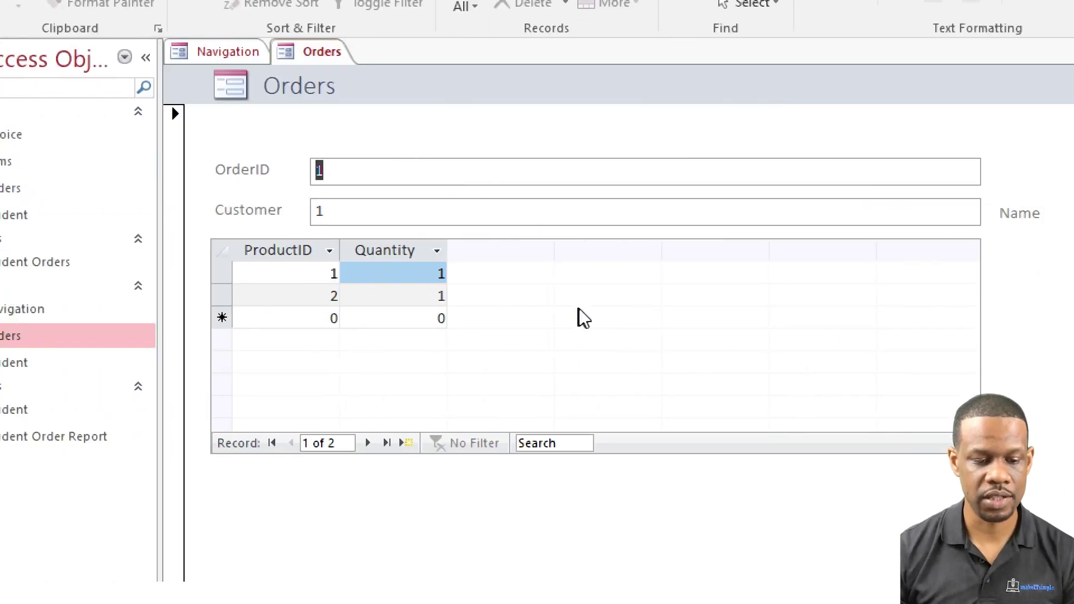
double_click(25, 365)
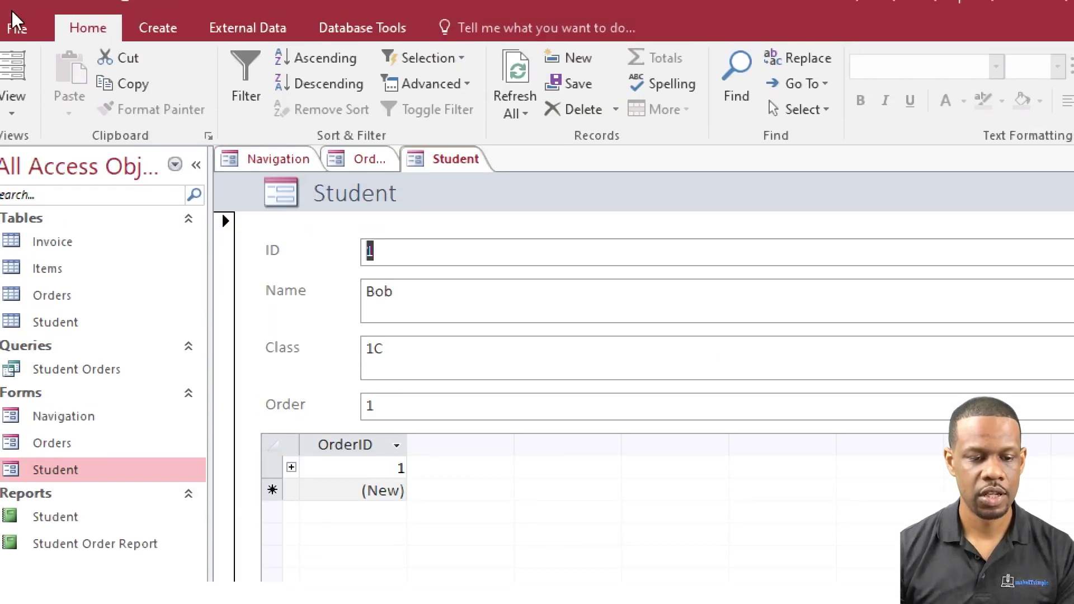
click(23, 106)
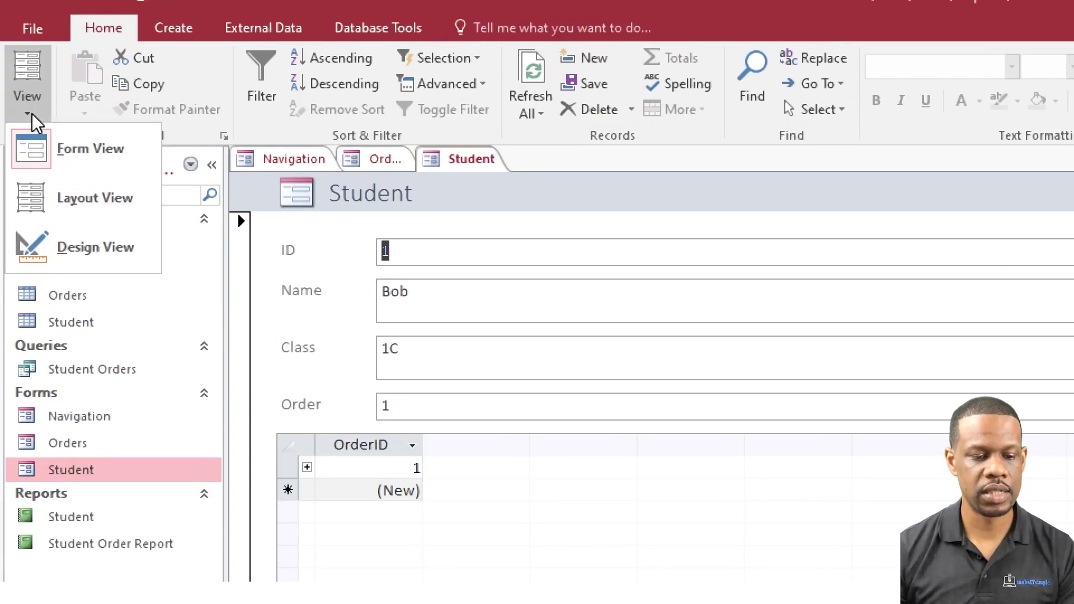
click(58, 244)
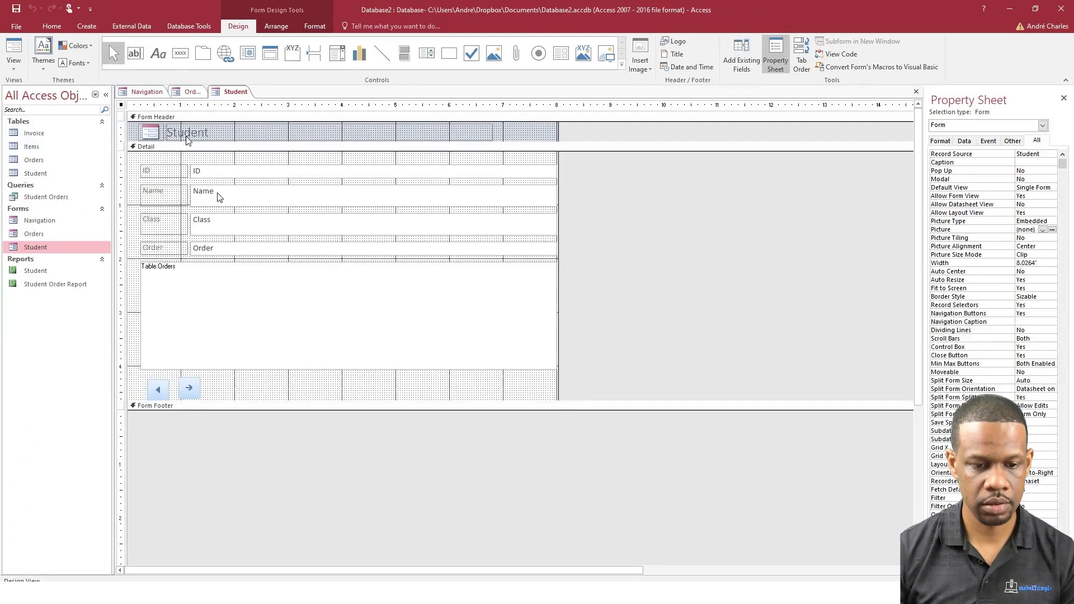
Add a command button named "Back To navigation" beside the Student form's record arrows that opens the Navigation form
click(180, 54)
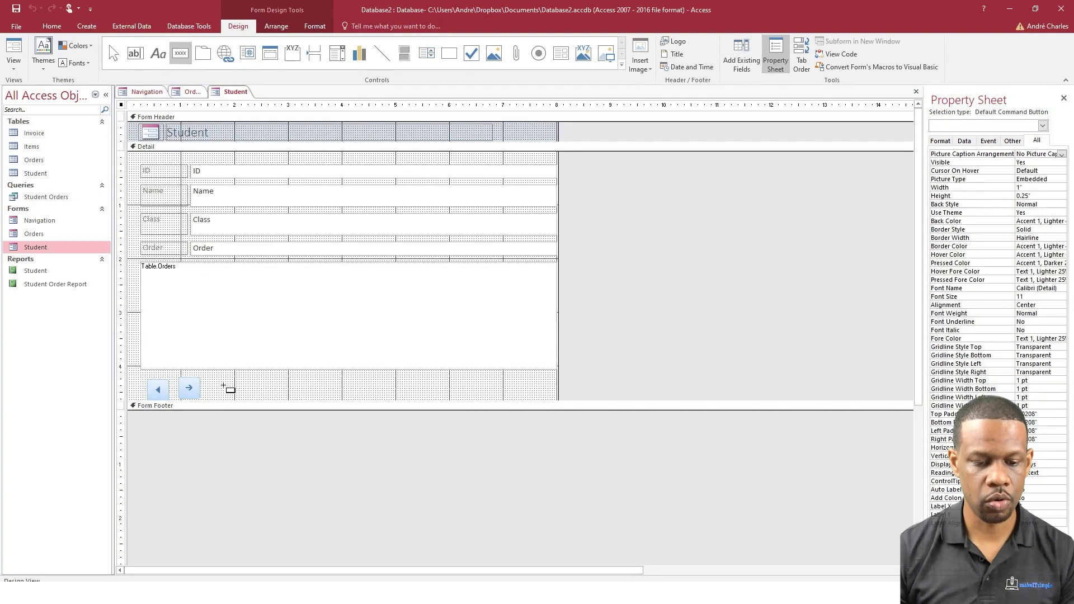
click(248, 381)
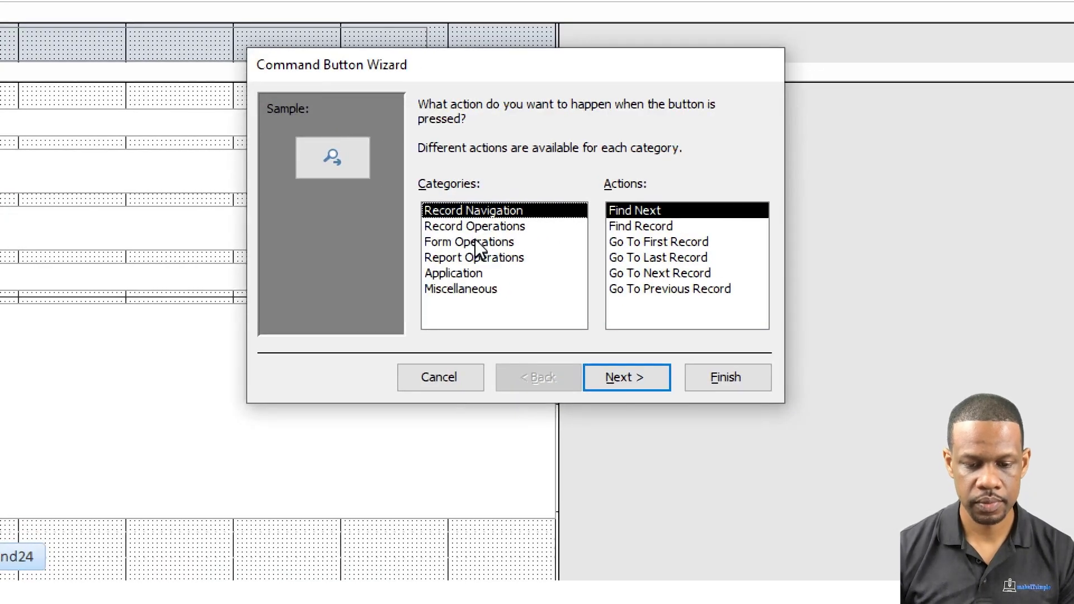
click(475, 240)
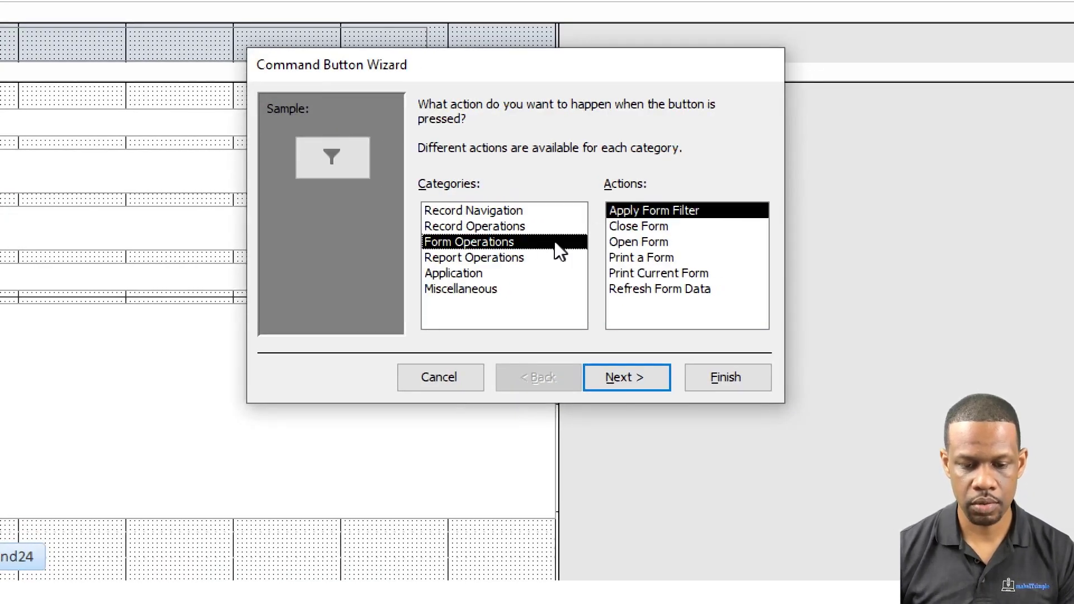
click(666, 251)
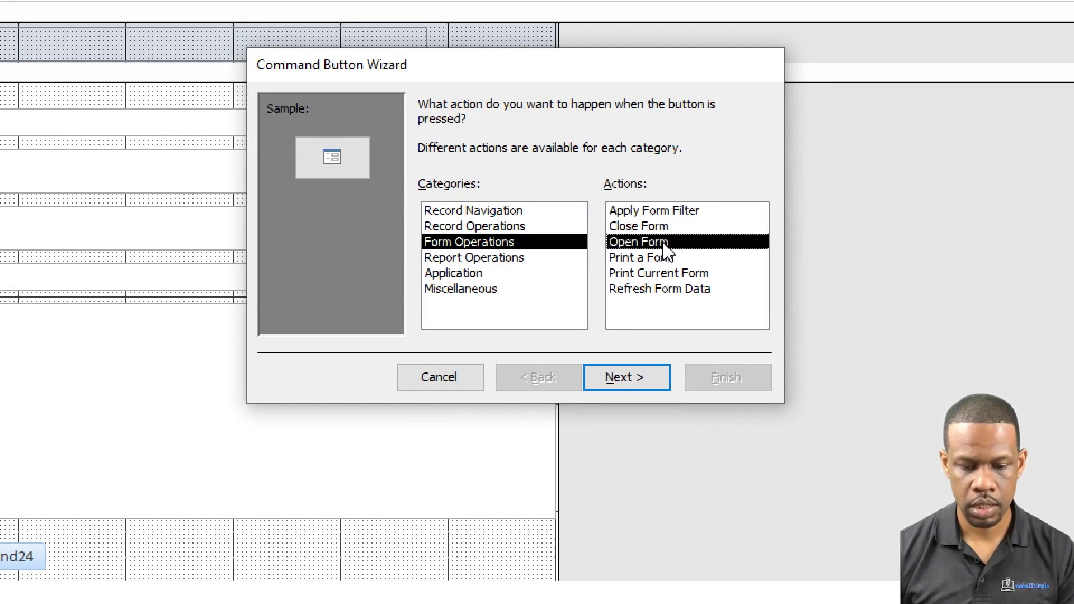
click(640, 386)
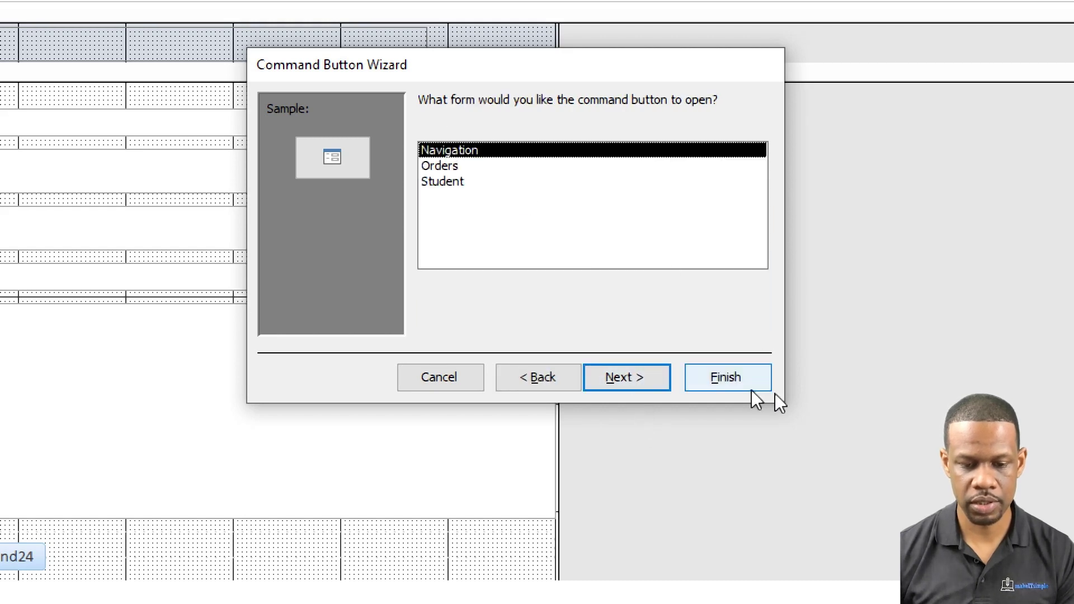
click(628, 390)
click(631, 390)
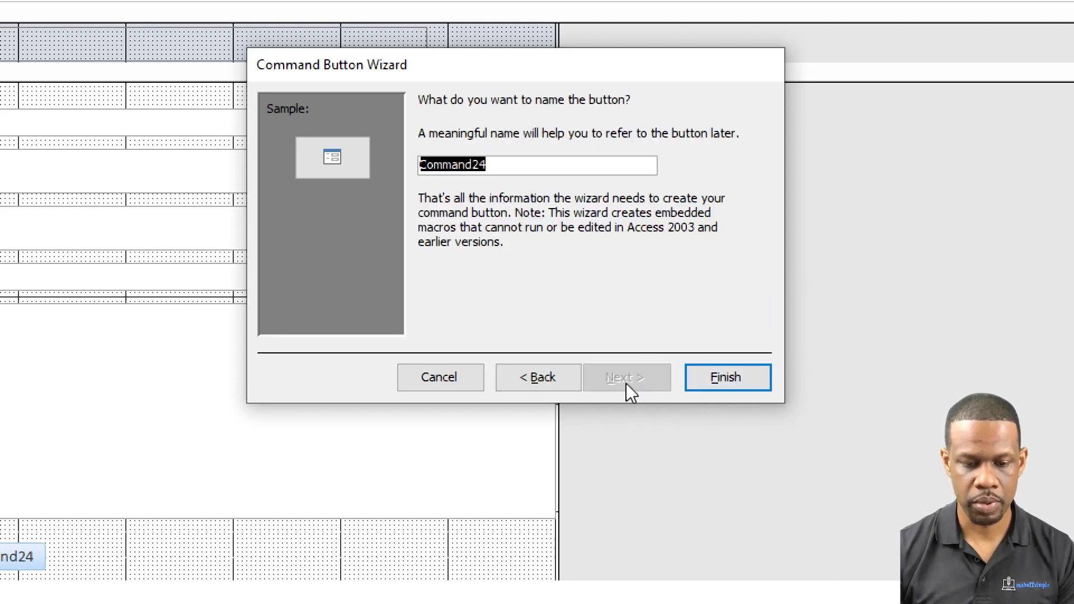
text(Back t)
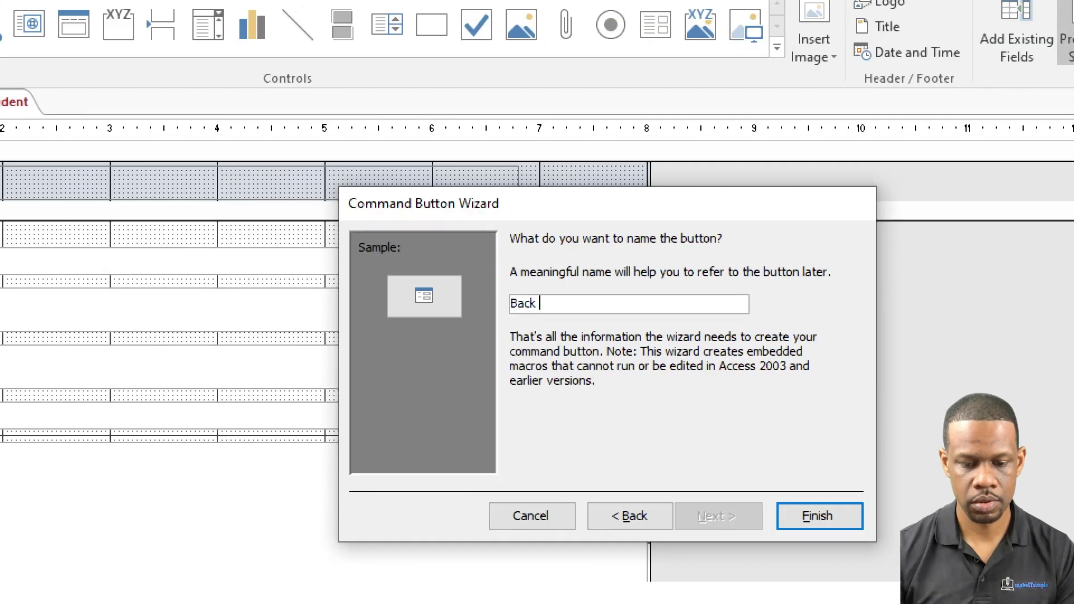
text(o naviga)
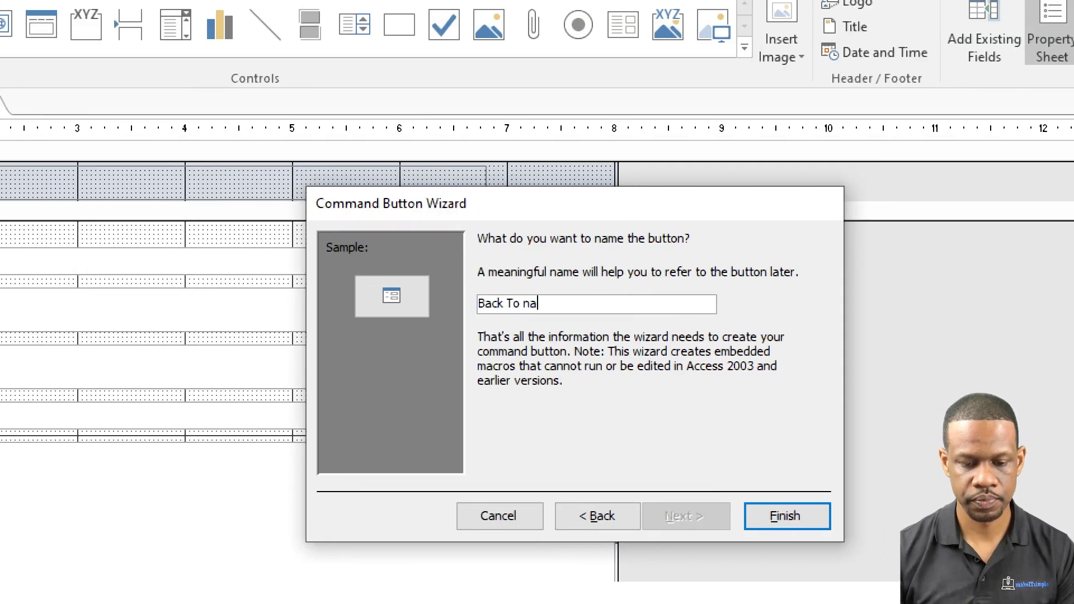
text(tion)
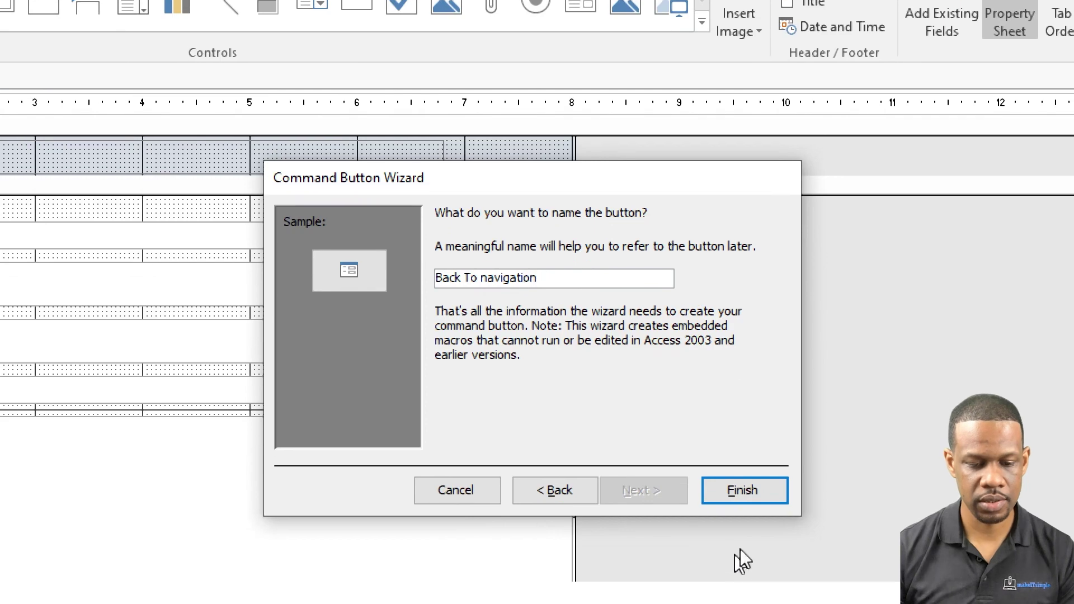
click(774, 526)
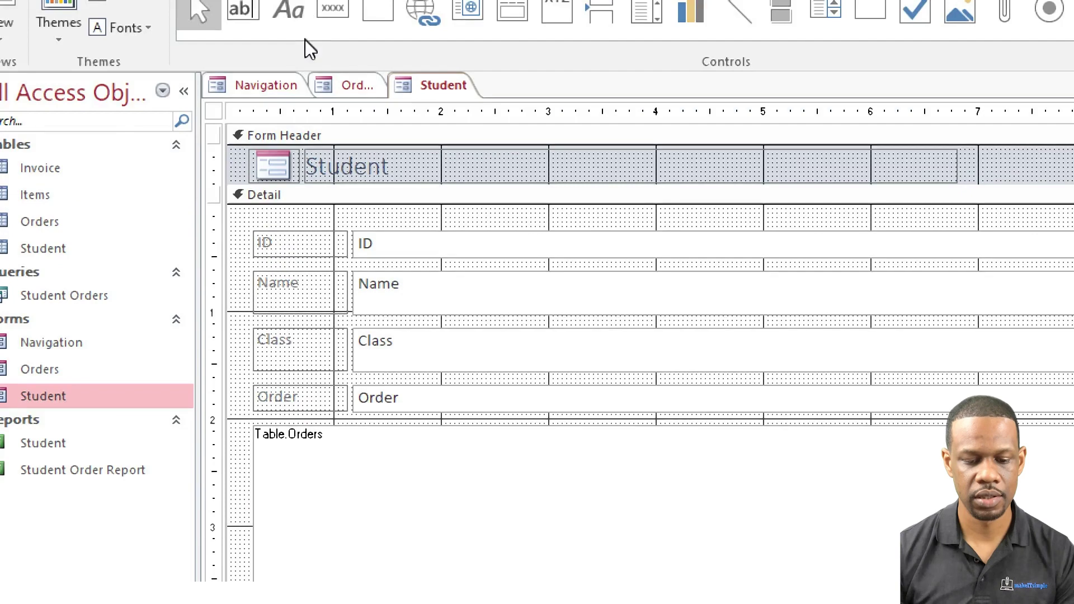
Add a label reading "back to home" between the next-record arrow and the new form button on the Student form
click(291, 12)
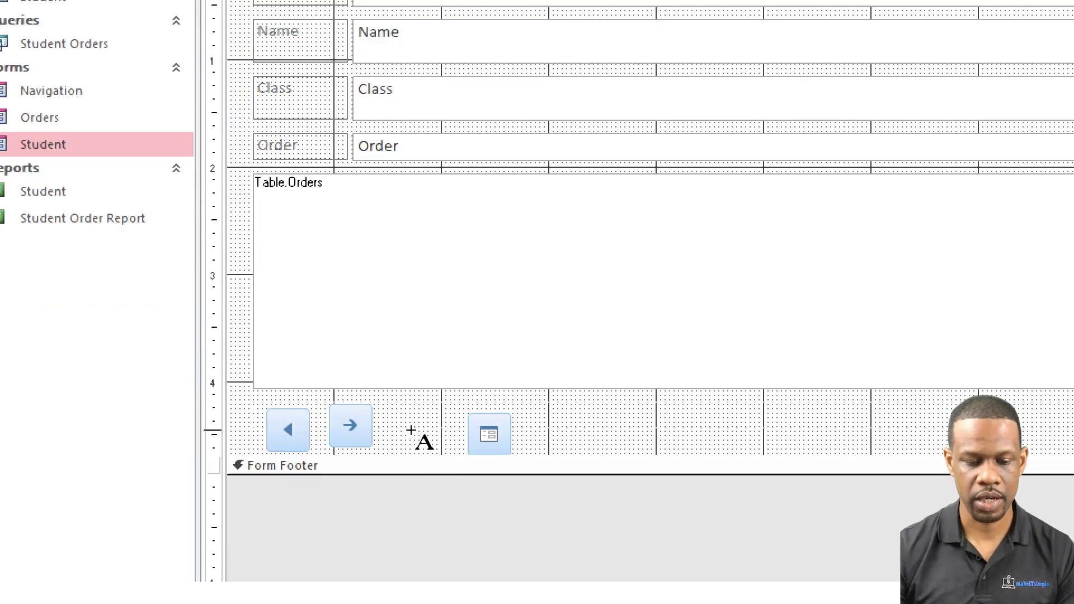
click(413, 432)
text(back go home)
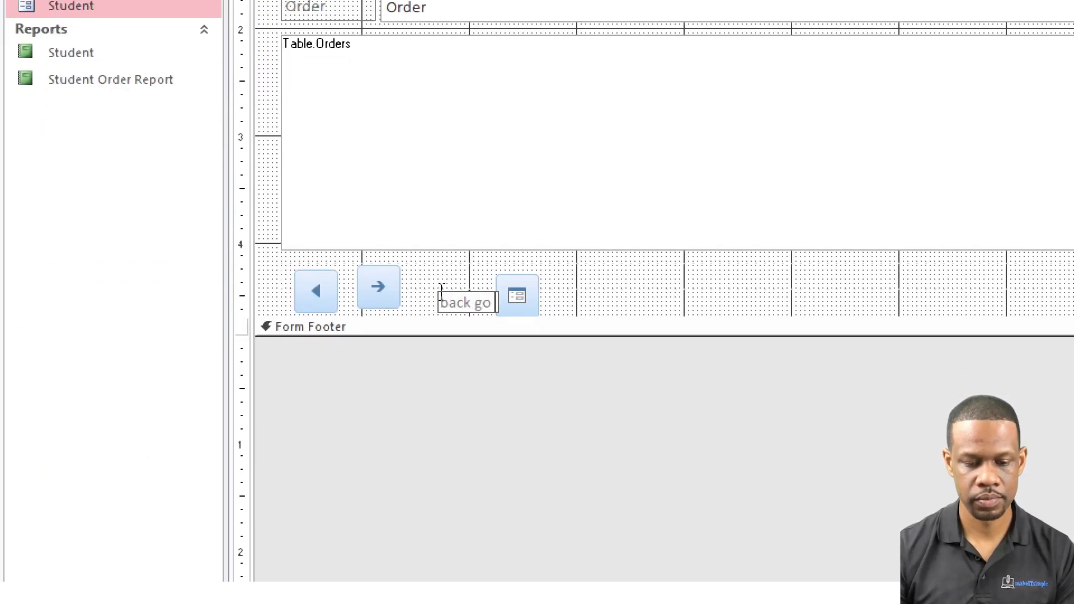
key(BackSpace)
key(BackSpace)
key(BackSpace)
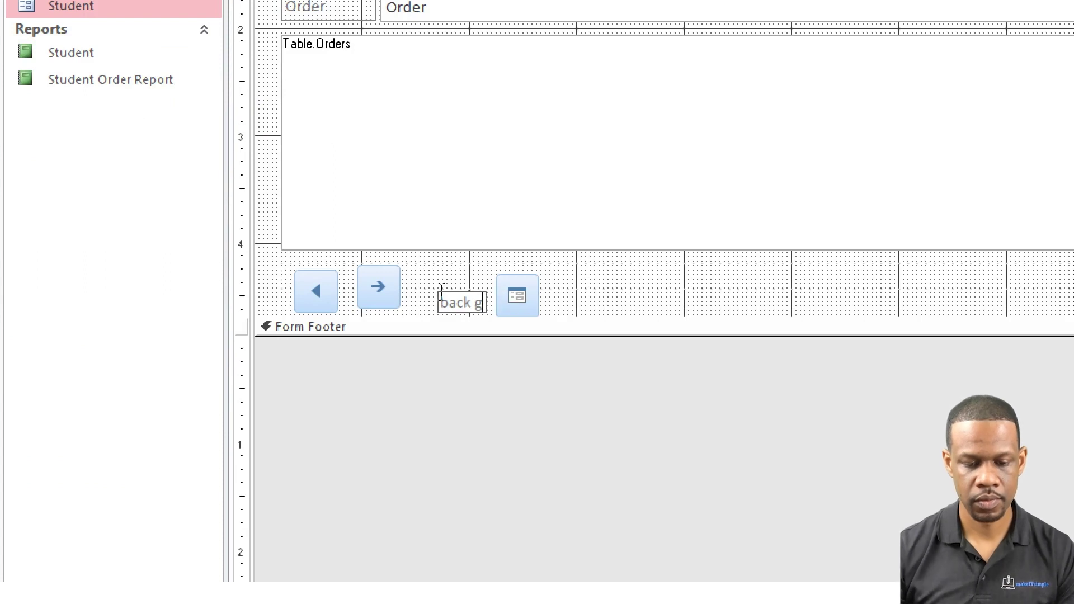
key(BackSpace)
text(to home)
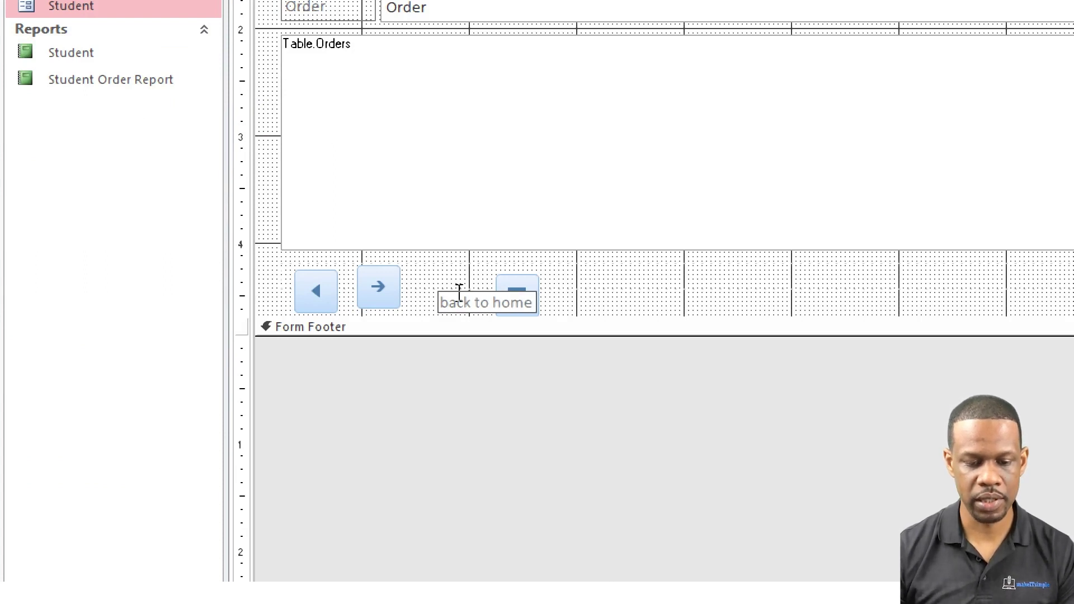
click(614, 290)
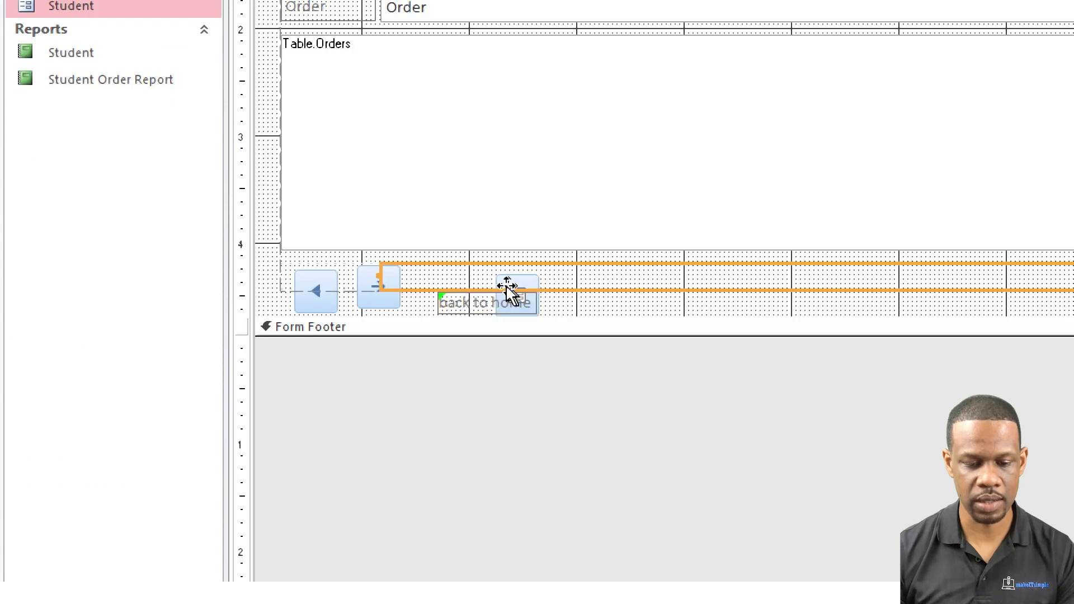
click(480, 307)
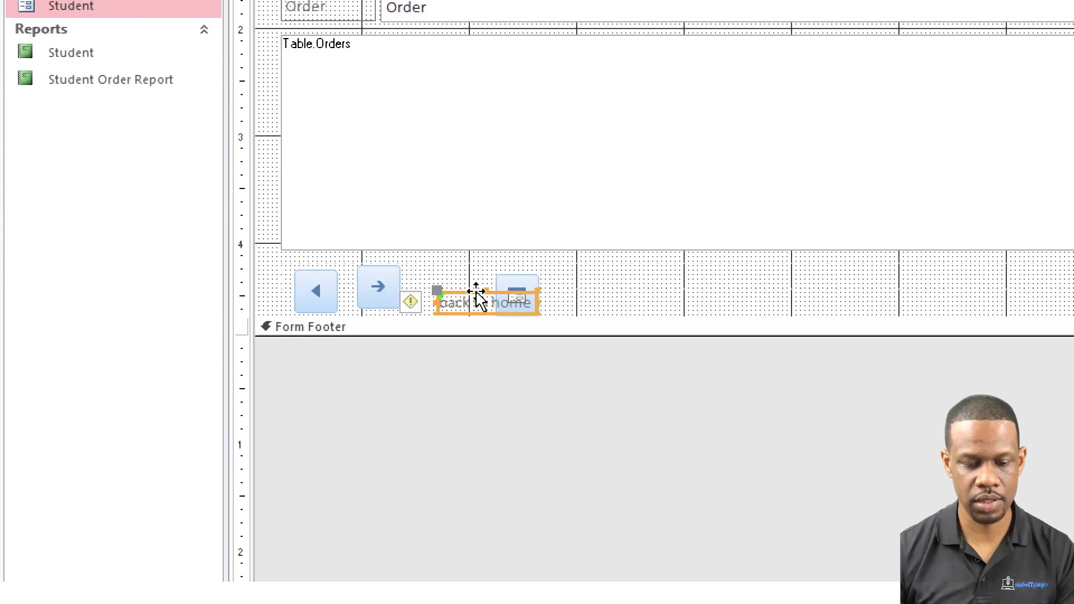
drag(478, 297, 510, 268)
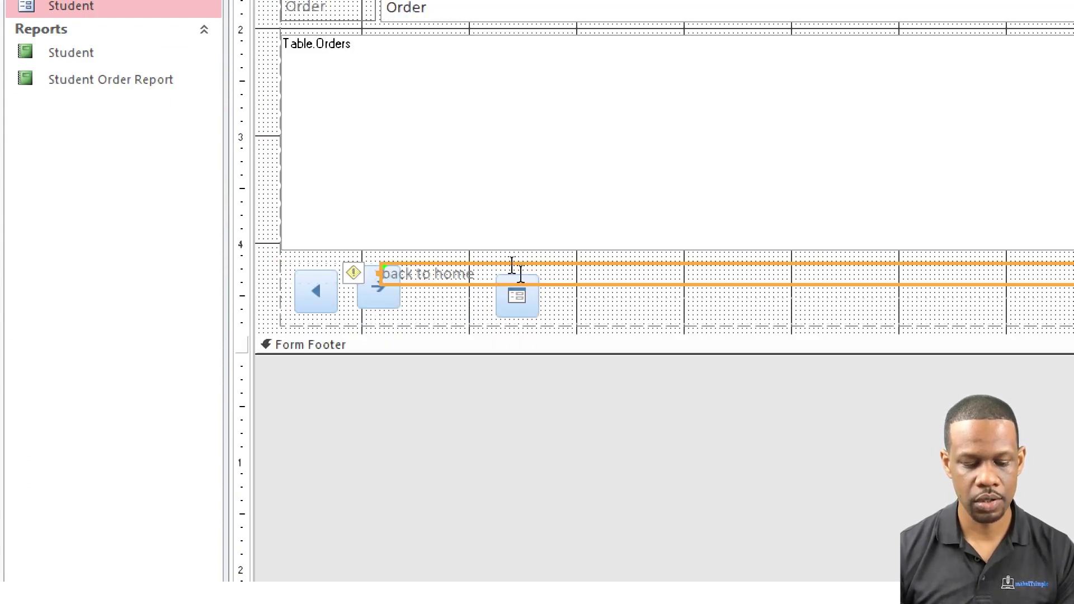
key(ctrl+z)
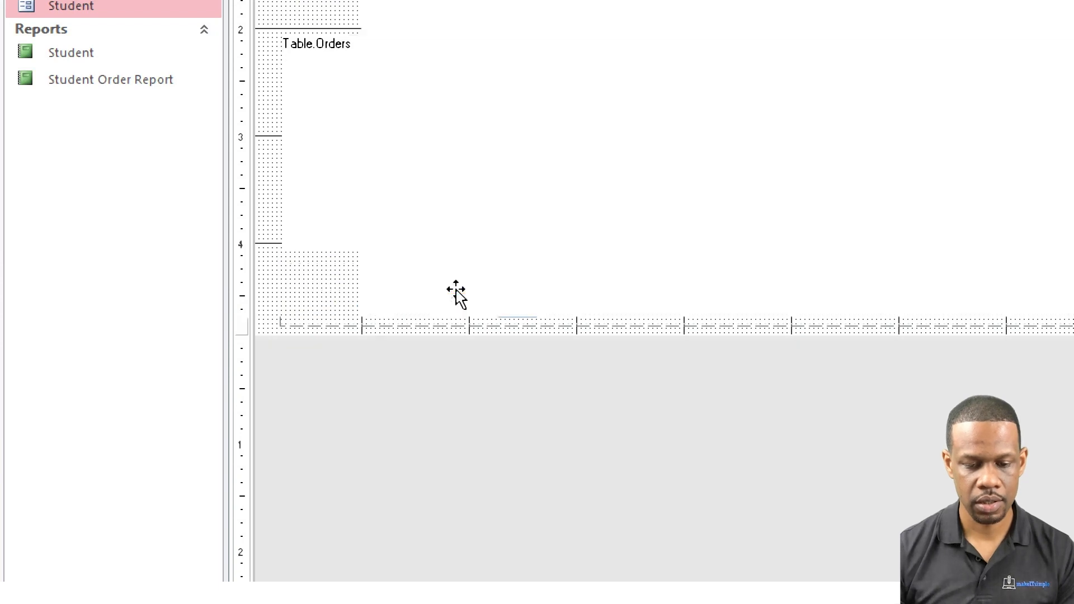
click(523, 285)
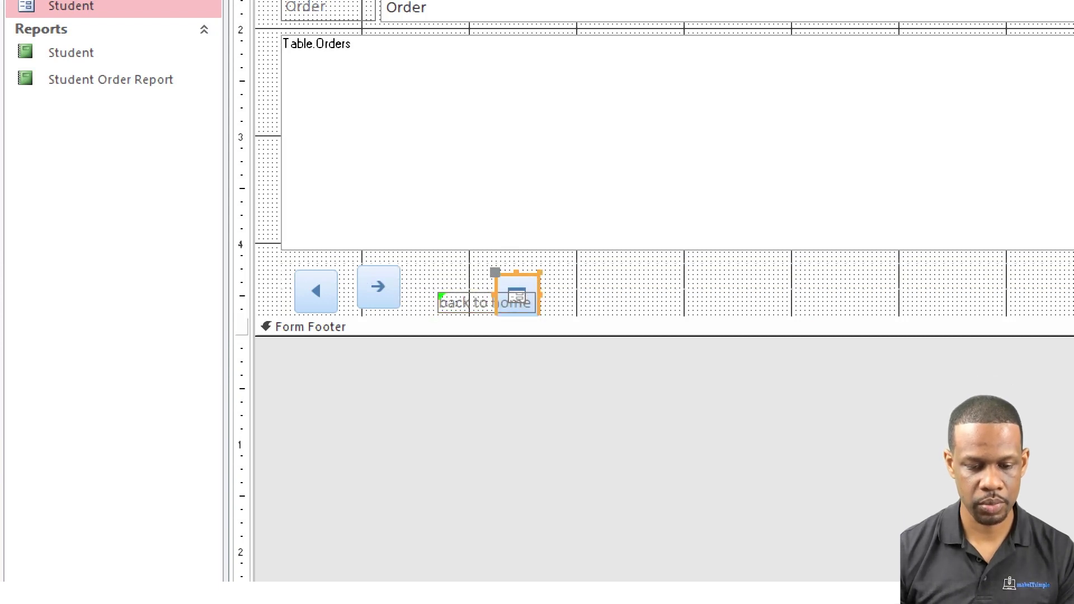
drag(527, 274, 578, 275)
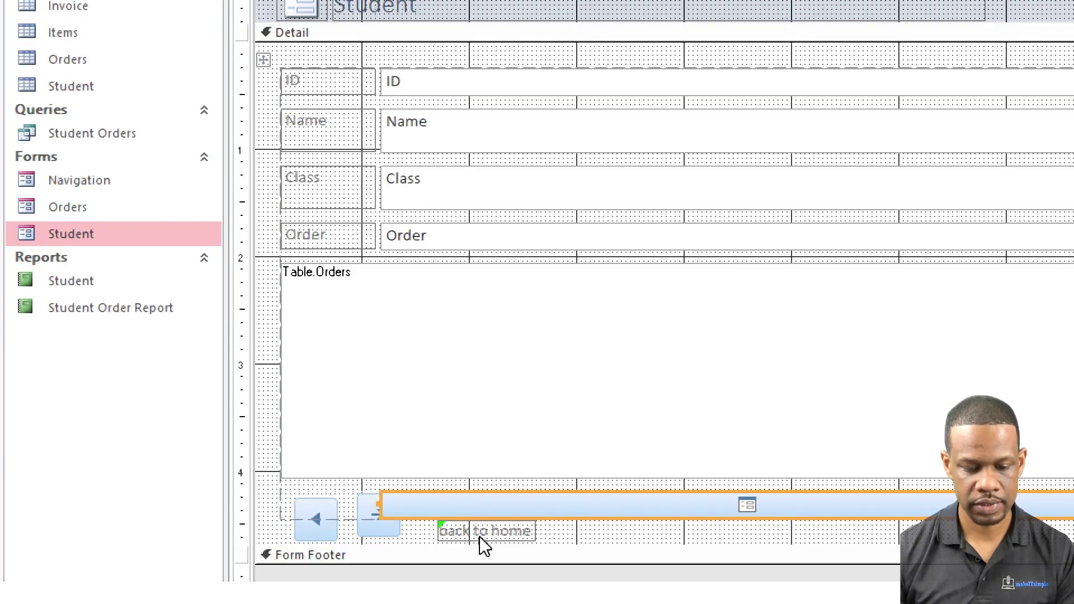
key(ctrl+z)
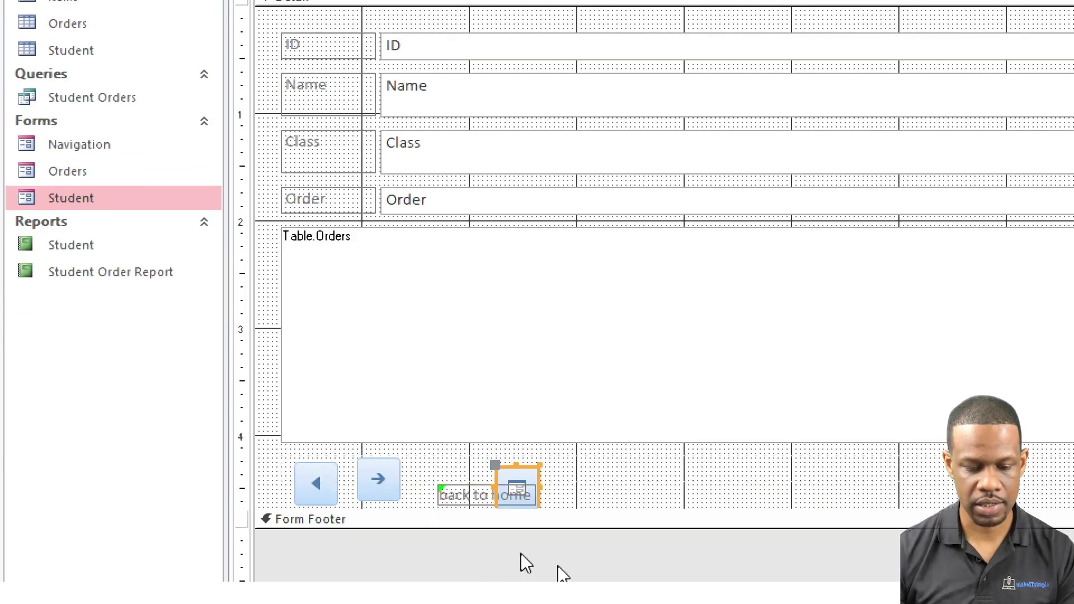
Extend the Student form's Detail section downward and move the navigation button directly below the "back to home" label
drag(604, 509, 608, 566)
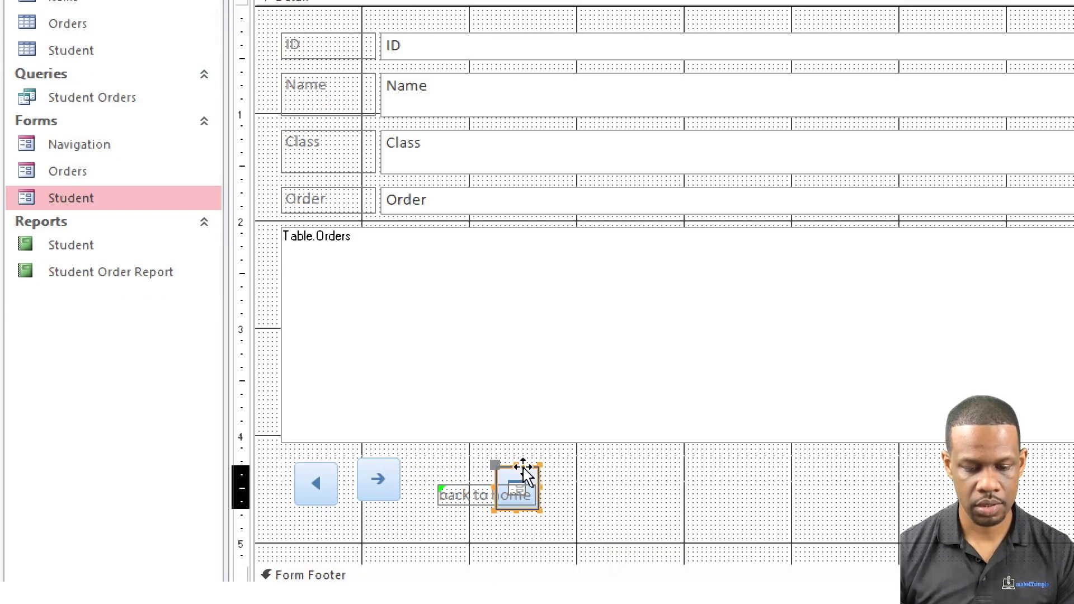
drag(523, 473, 588, 495)
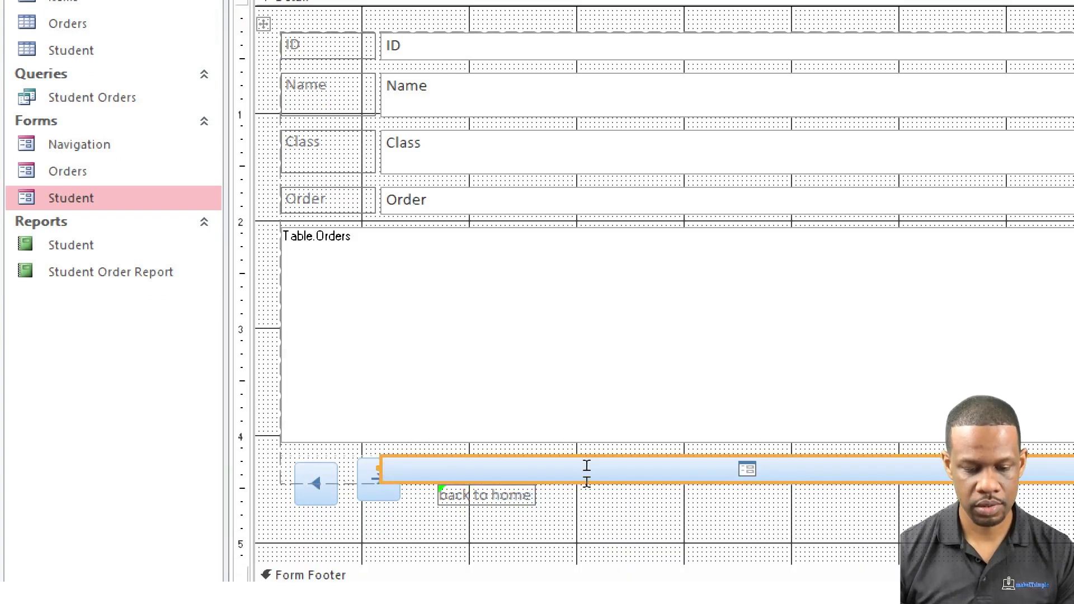
key(ctrl+z)
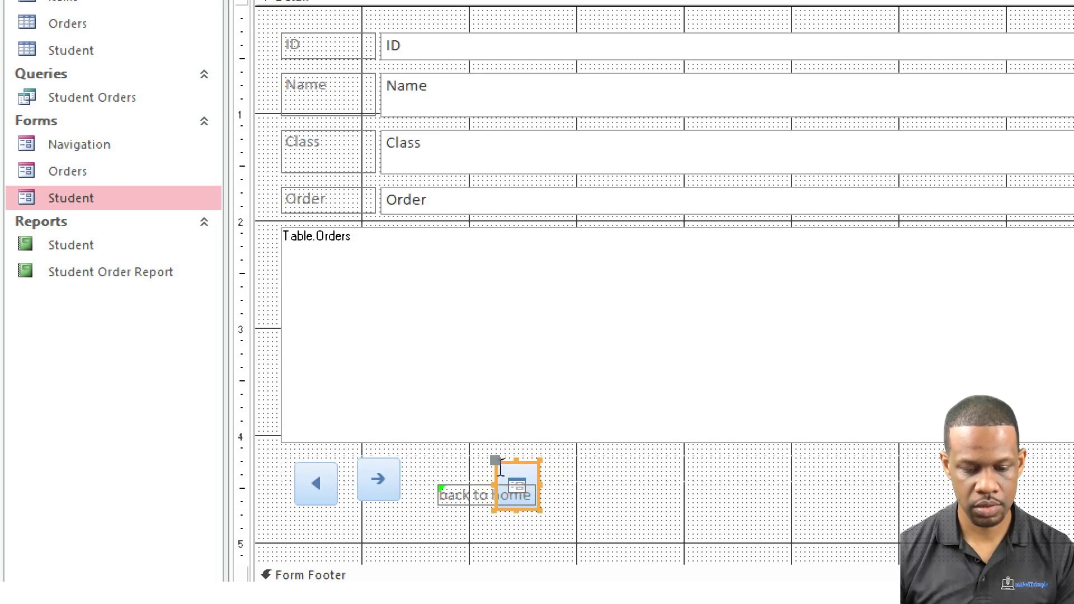
drag(496, 465, 471, 515)
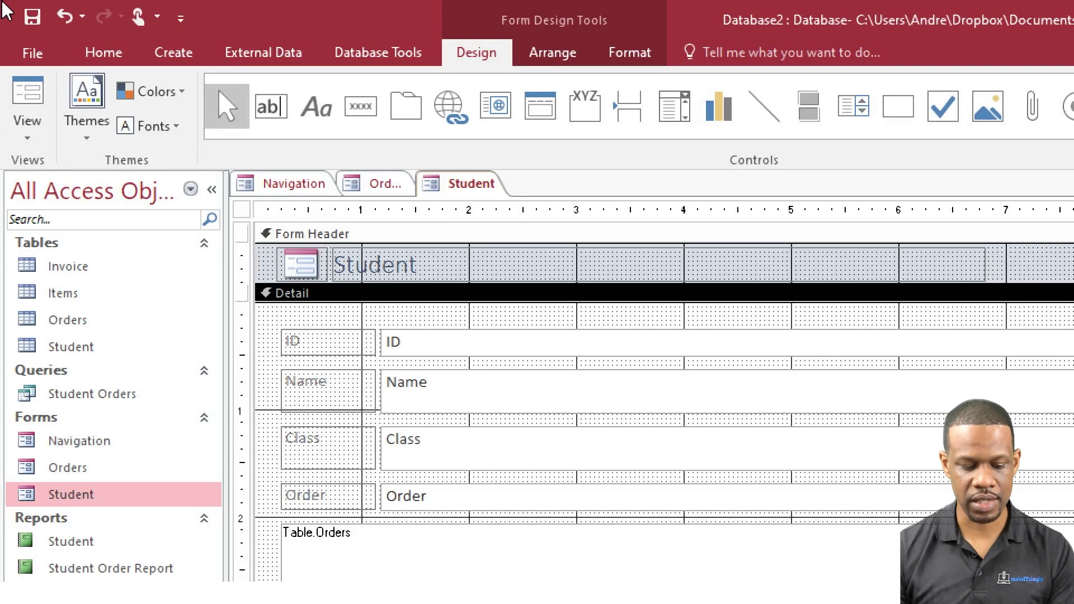
Show the Student form in Form View and test its back-to-home button twice, returning to the Student form between tests
click(28, 92)
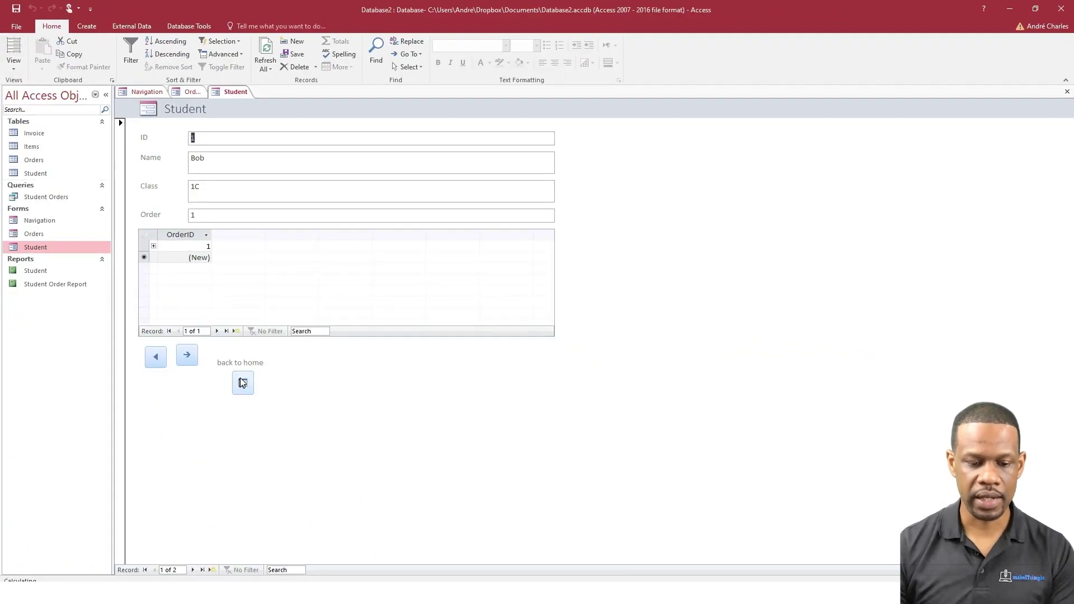
click(243, 384)
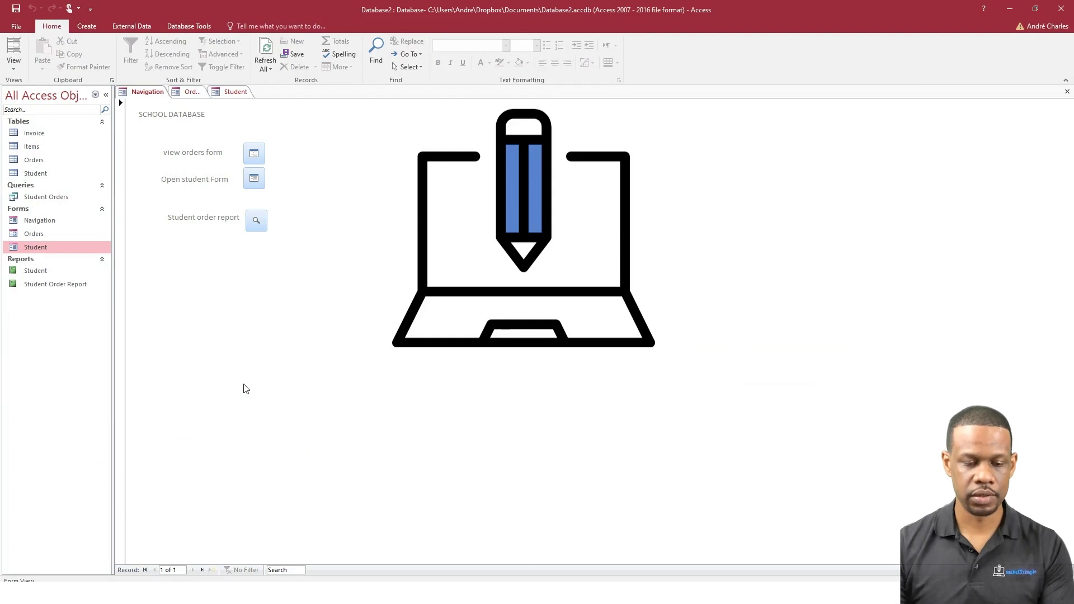
click(241, 94)
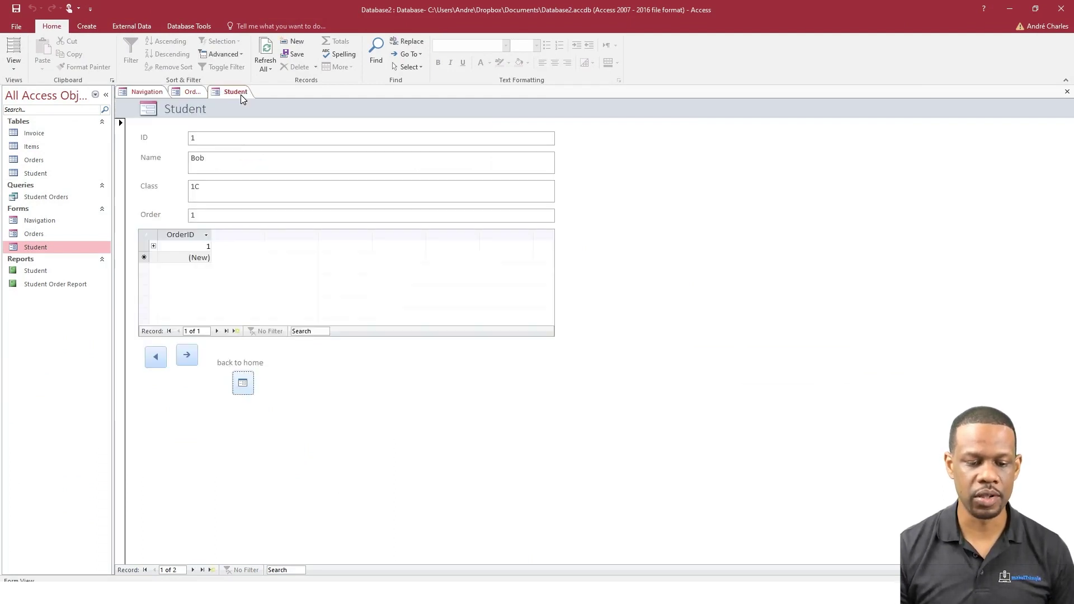
click(242, 380)
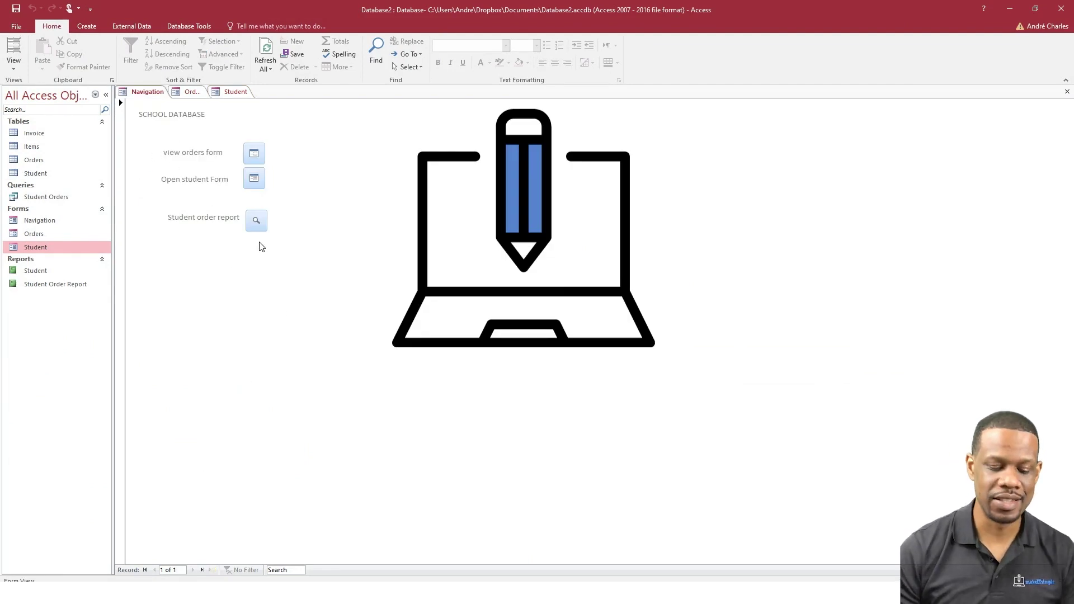
Switch to the CAPE Information Technology syllabus in Foxit Reader and review the mark scheme around the database working solution
key(alt+Tab)
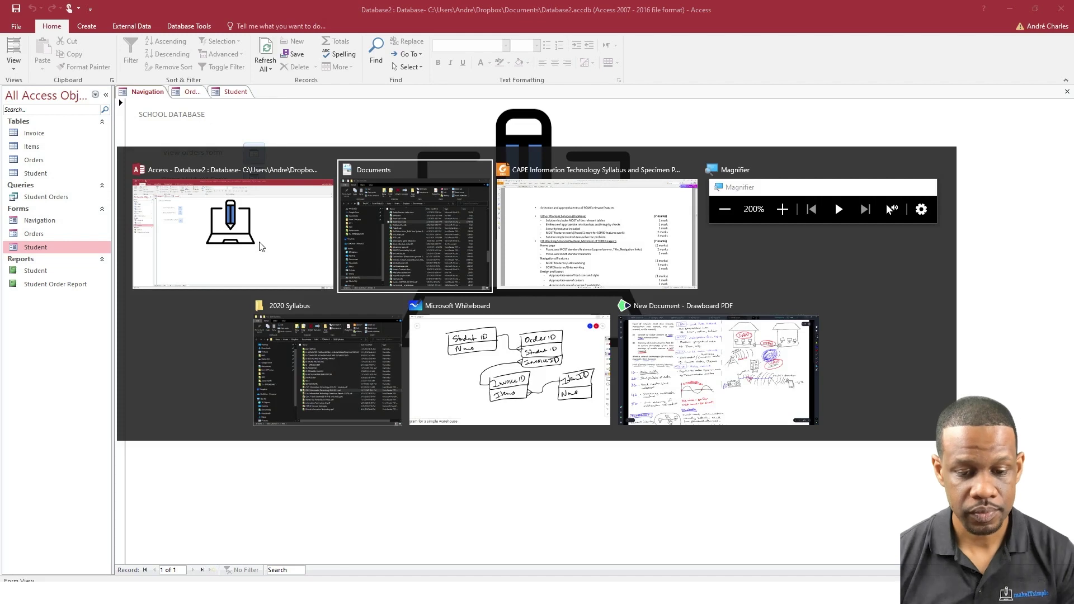
key(alt+Tab)
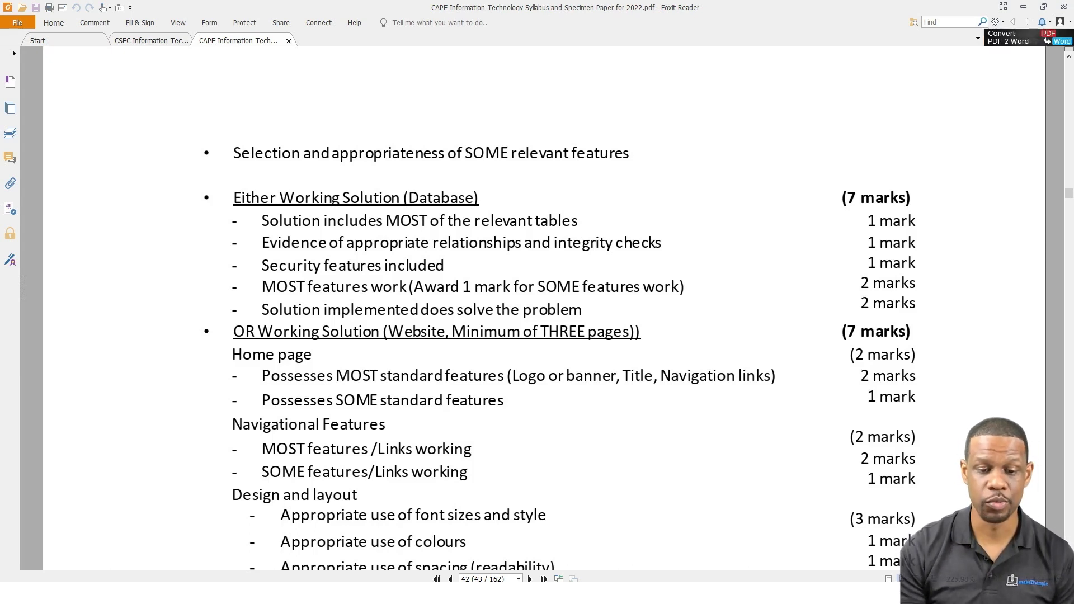
scroll(358, 347, up, 6)
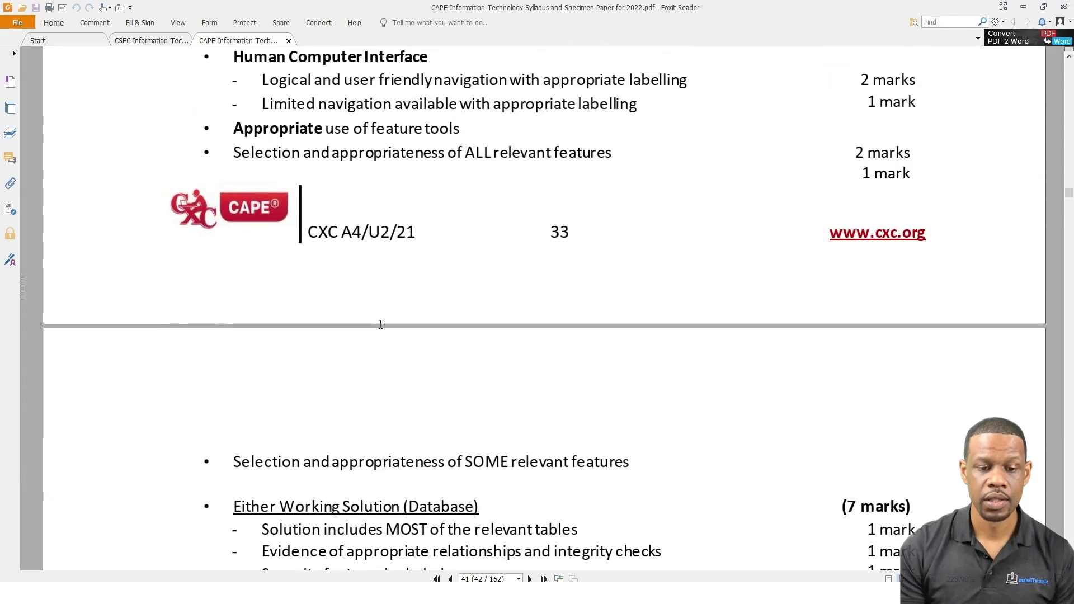